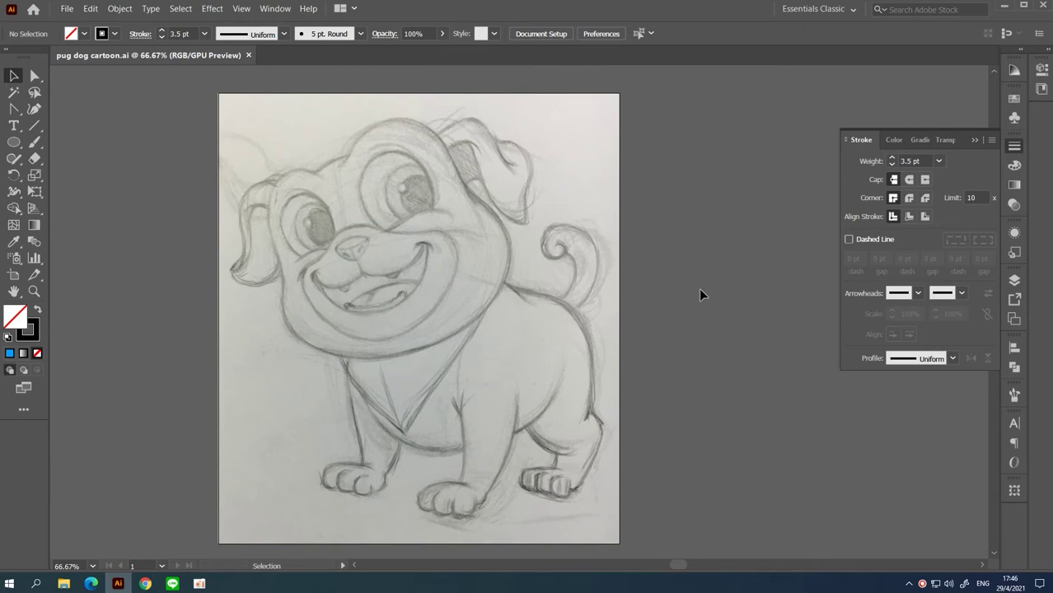
Step: Zoom in on the pug's nose and draw an oval over it
{"action": "left_click", "coordinate": [390, 281]}
{"action": "left_click", "coordinate": [460, 286]}
{"action": "left_click", "coordinate": [524, 284]}
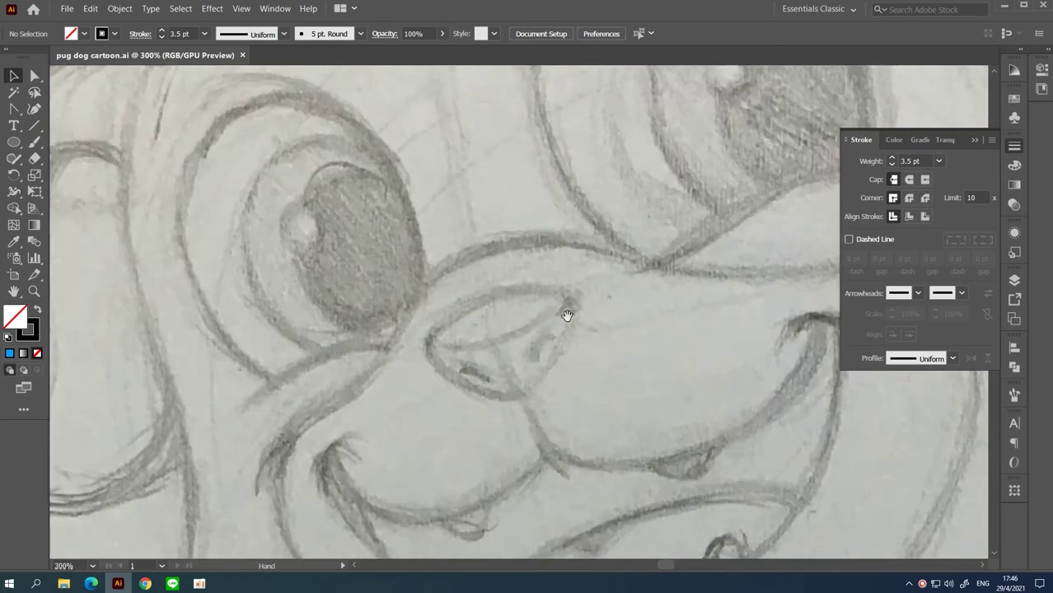
{"action": "left_click", "coordinate": [544, 305]}
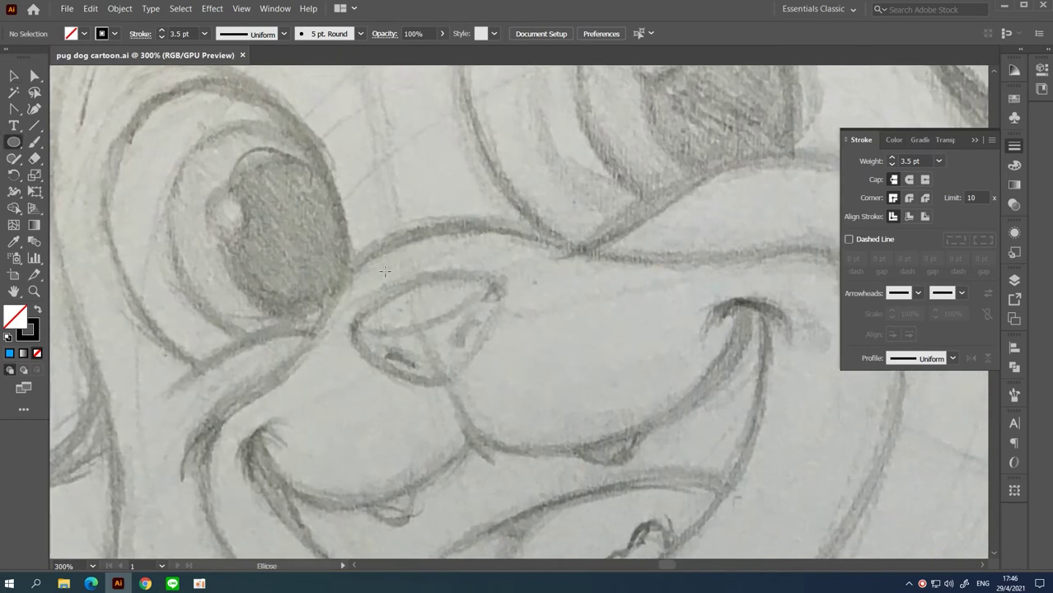
{"action": "left_click_drag", "start_coordinate": [372, 269], "coordinate": [519, 386]}
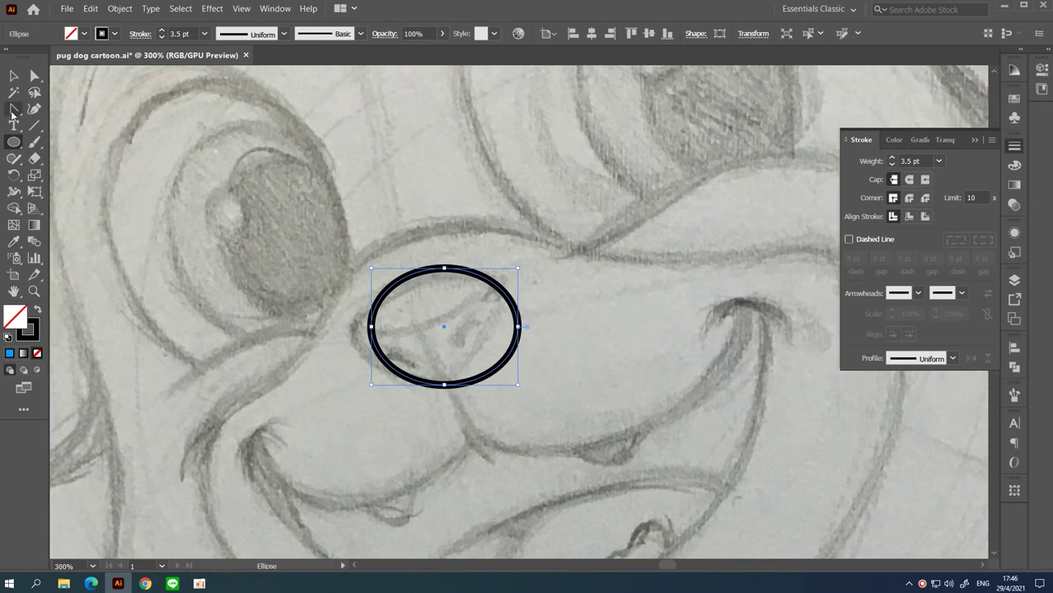
Step: Turn the oval's bottom anchor into a sharp point and squash the oval to fit the sketch
{"action": "left_click_drag", "start_coordinate": [11, 114], "coordinate": [90, 160]}
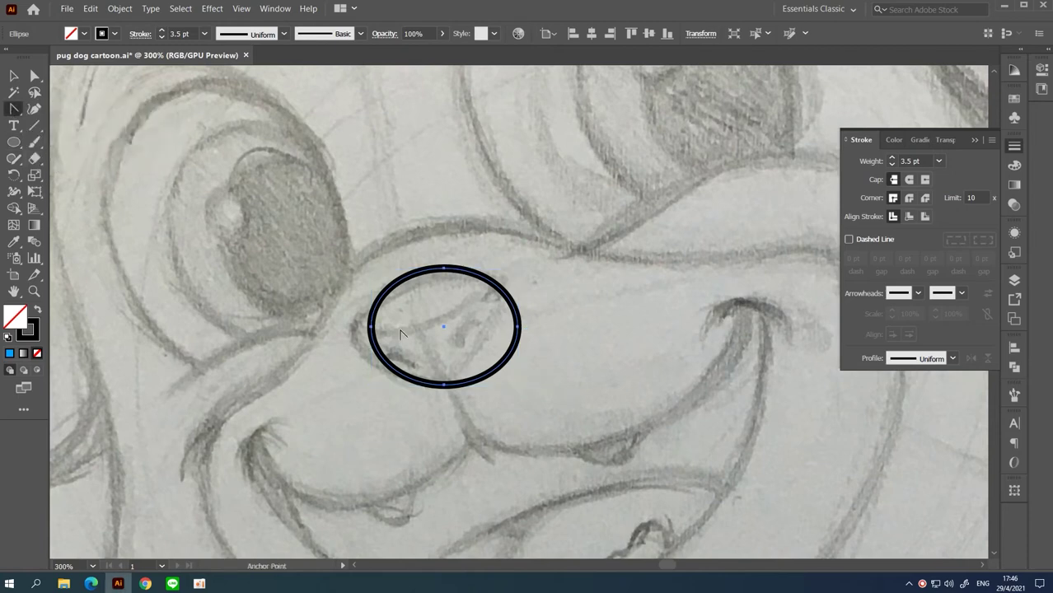
{"action": "left_click", "coordinate": [444, 385]}
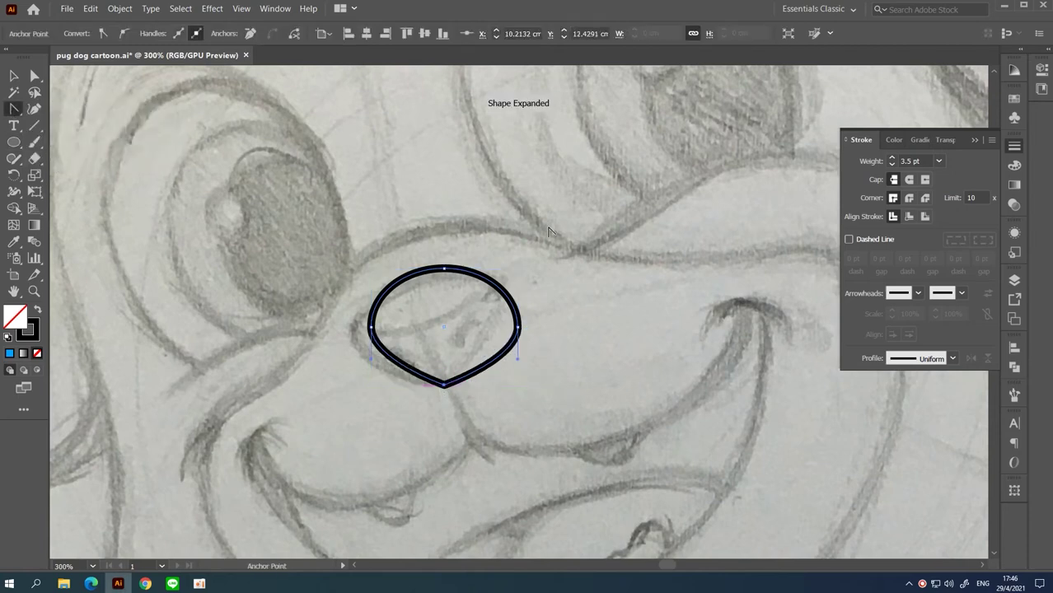
{"action": "left_click", "coordinate": [13, 76]}
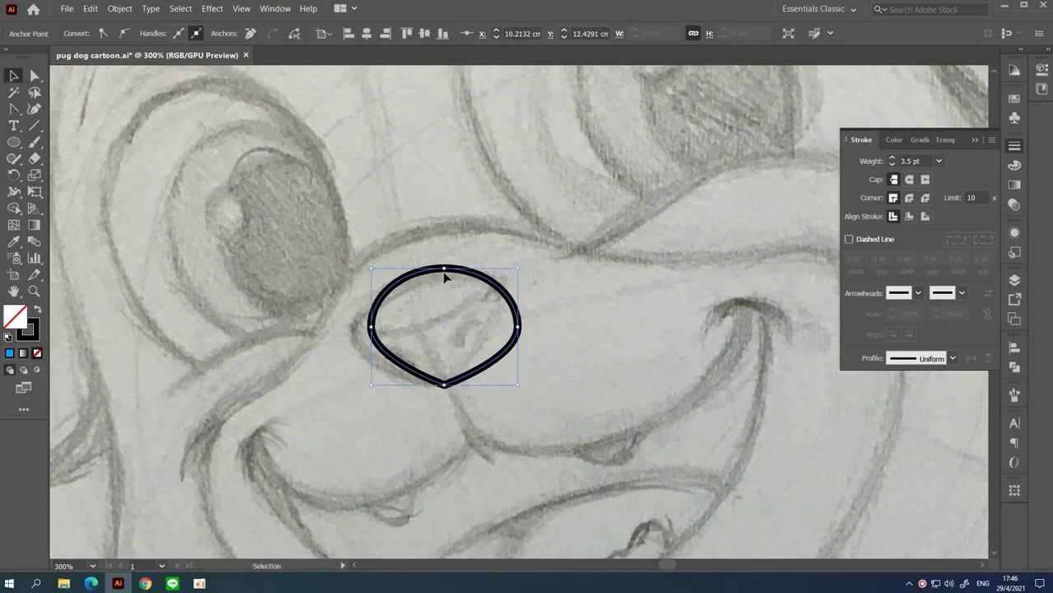
{"action": "left_click_drag", "start_coordinate": [445, 272], "coordinate": [444, 281]}
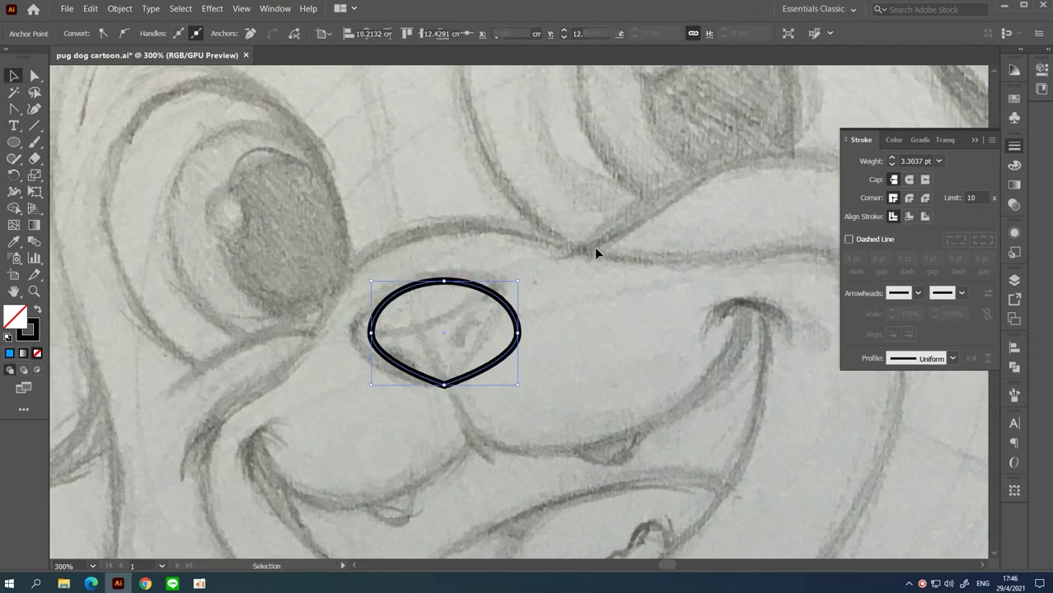
{"action": "left_click", "coordinate": [514, 316]}
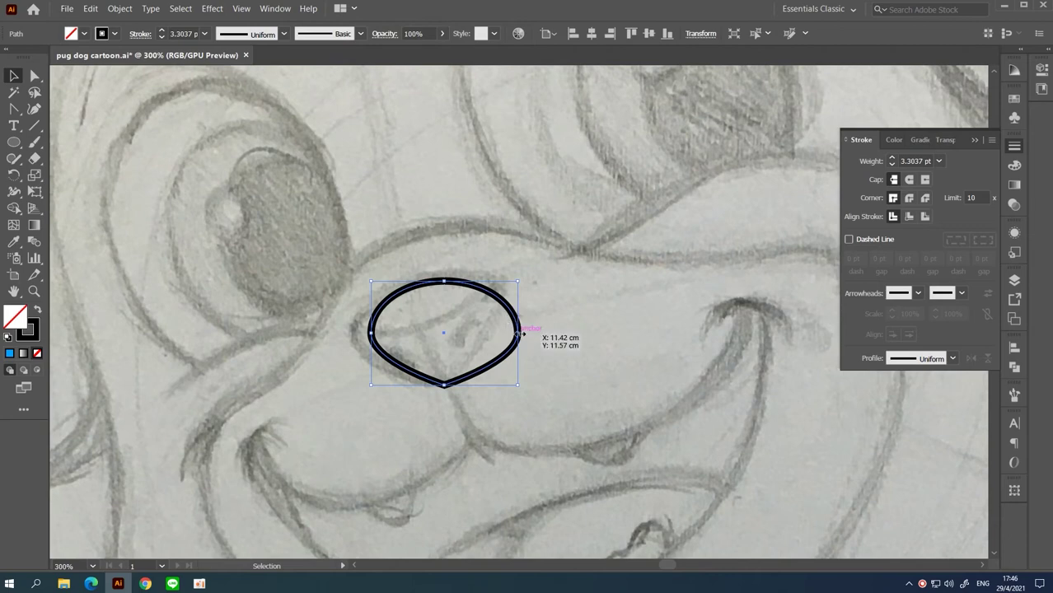
{"action": "left_click_drag", "start_coordinate": [441, 381], "coordinate": [444, 385]}
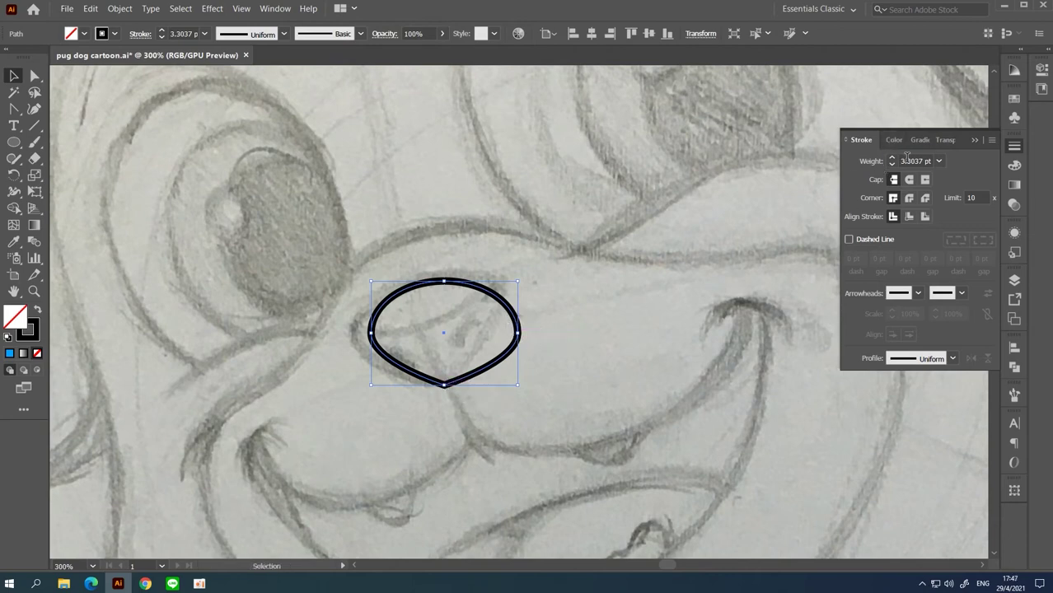
{"action": "left_click", "coordinate": [917, 160]}
{"action": "type", "text": "3"}
{"action": "type", "text": "3.5"}
Step: Set the nose outline's stroke weight to 3.5 pt
{"action": "key", "text": "Return"}
{"action": "key", "text": "ctrl+plus"}
{"action": "left_click", "coordinate": [462, 140]}
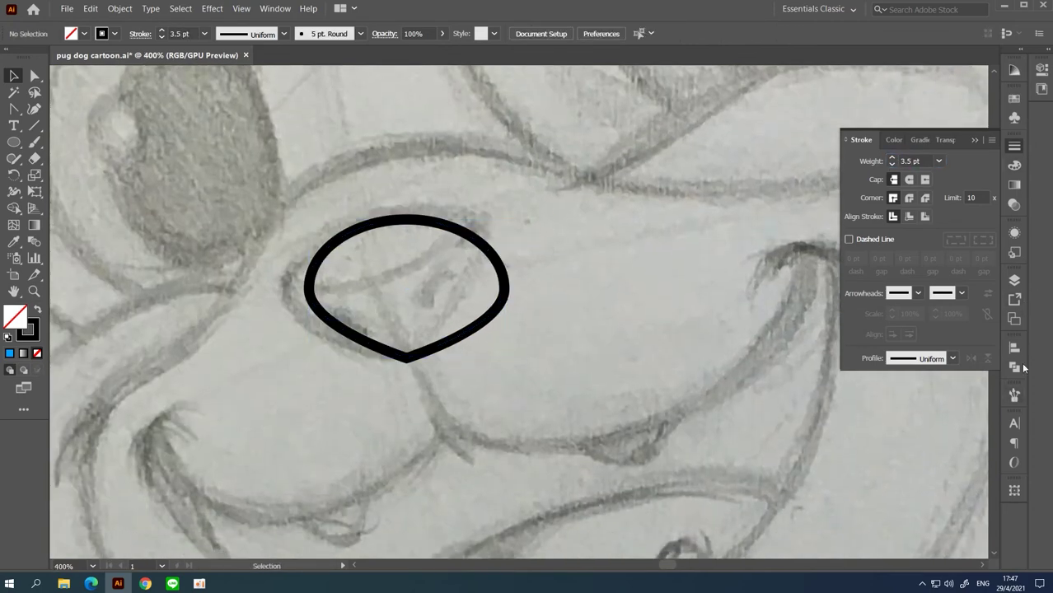
Step: Draw a gently curved line across the nose and give it a tapered brush
{"action": "left_click", "coordinate": [1014, 395]}
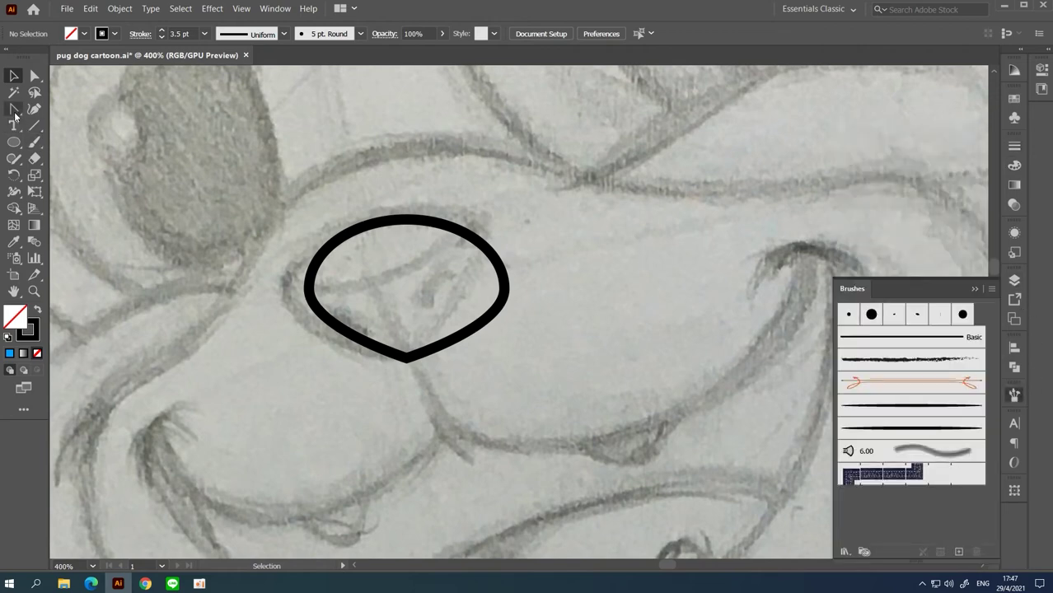
{"action": "left_click_drag", "start_coordinate": [14, 112], "coordinate": [62, 108]}
{"action": "key", "text": "ctrl+plus"}
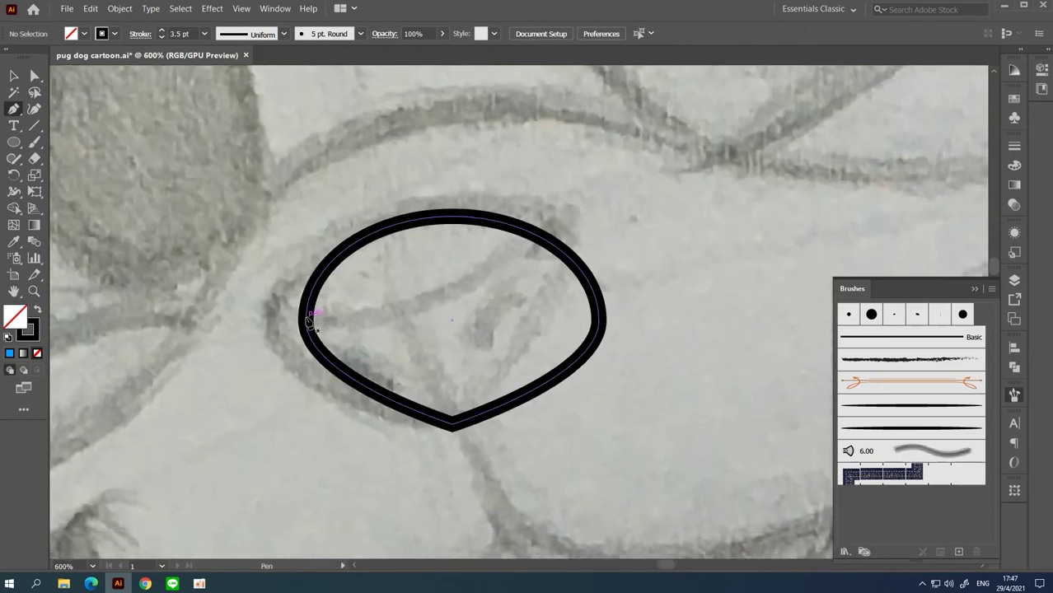
{"action": "left_click", "coordinate": [306, 311]}
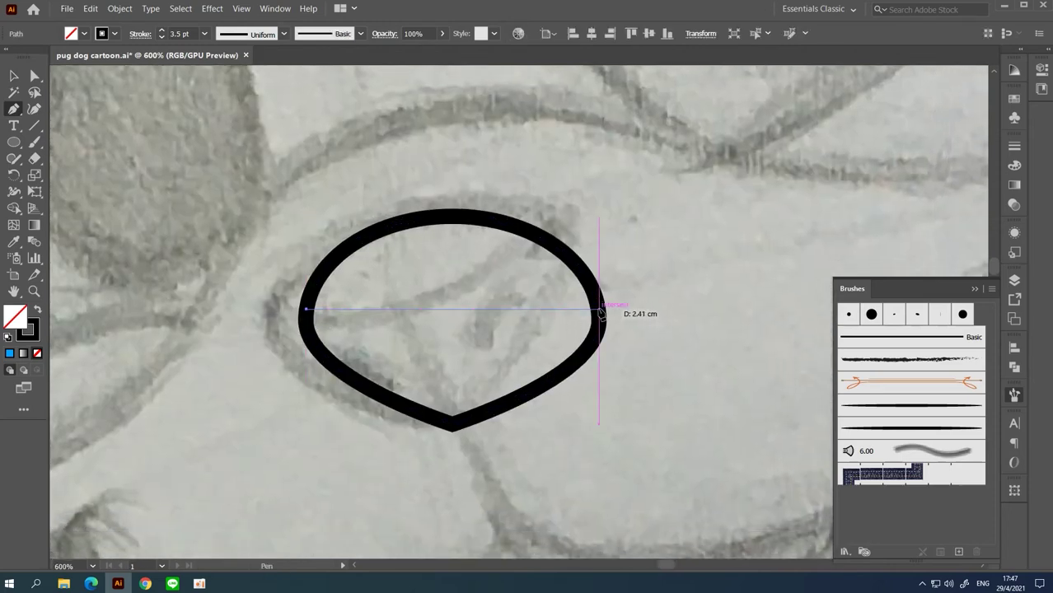
{"action": "left_click_drag", "start_coordinate": [599, 311], "coordinate": [724, 259]}
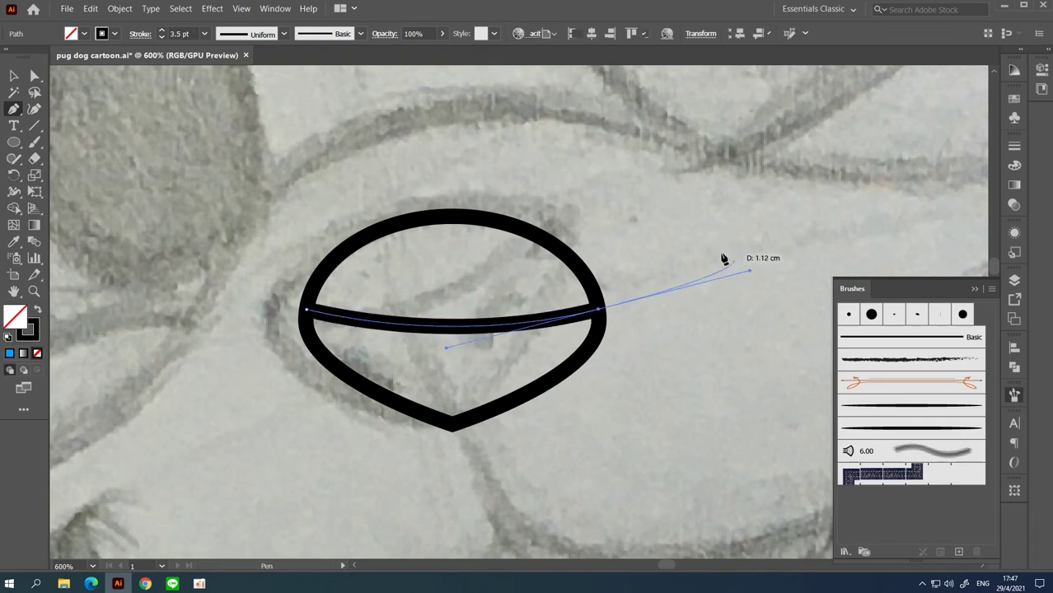
{"action": "left_click", "coordinate": [911, 405]}
{"action": "left_click", "coordinate": [670, 218], "text": "ctrl"}
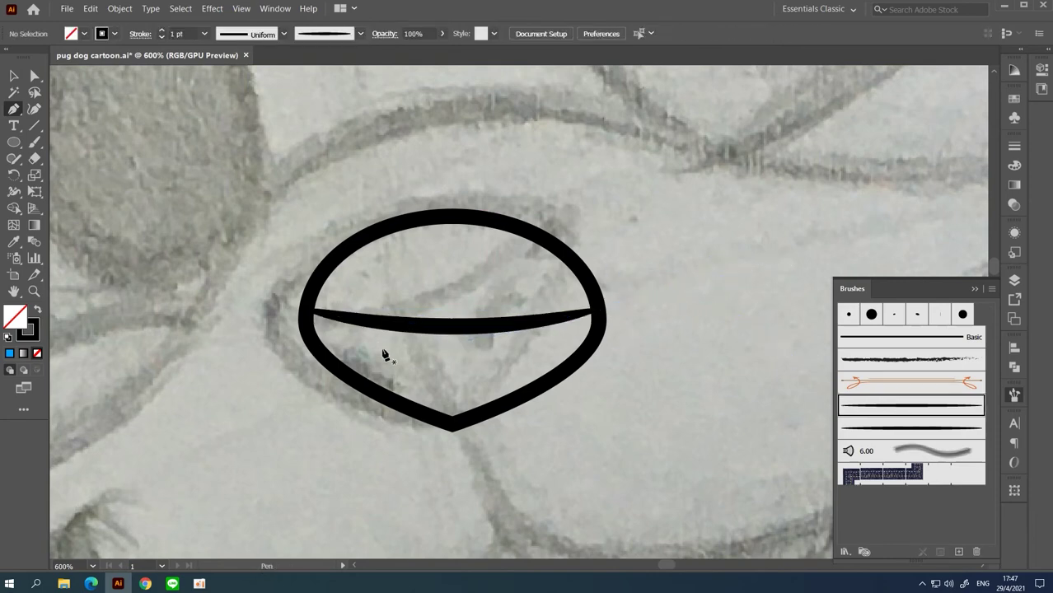
Step: Draw the left and right nostril curves, each with the tapered brush stroke
{"action": "left_click_drag", "start_coordinate": [421, 386], "coordinate": [425, 393]}
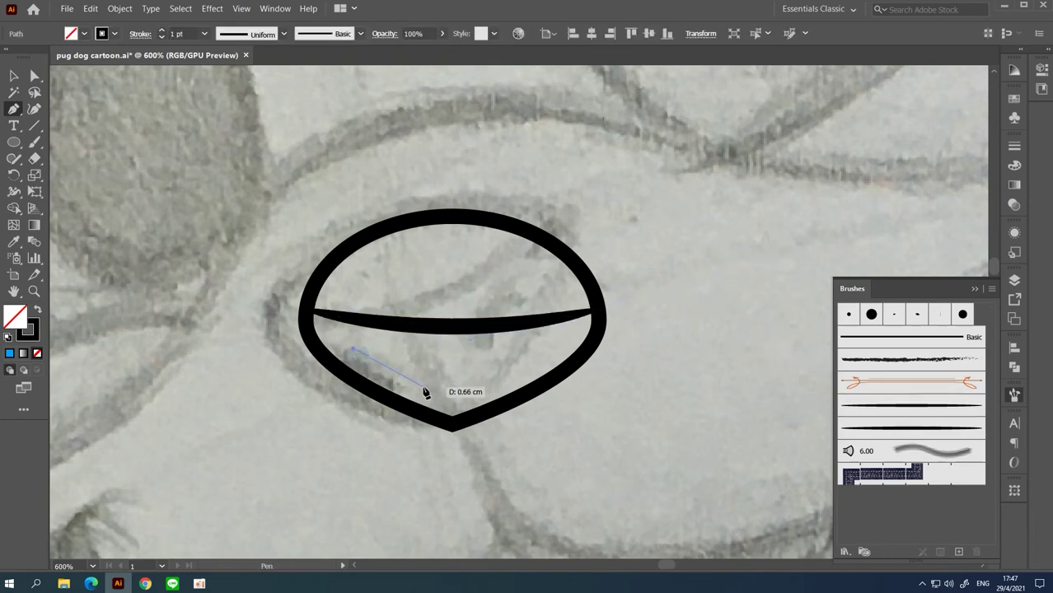
{"action": "left_click", "coordinate": [449, 422]}
{"action": "left_click", "coordinate": [907, 405]}
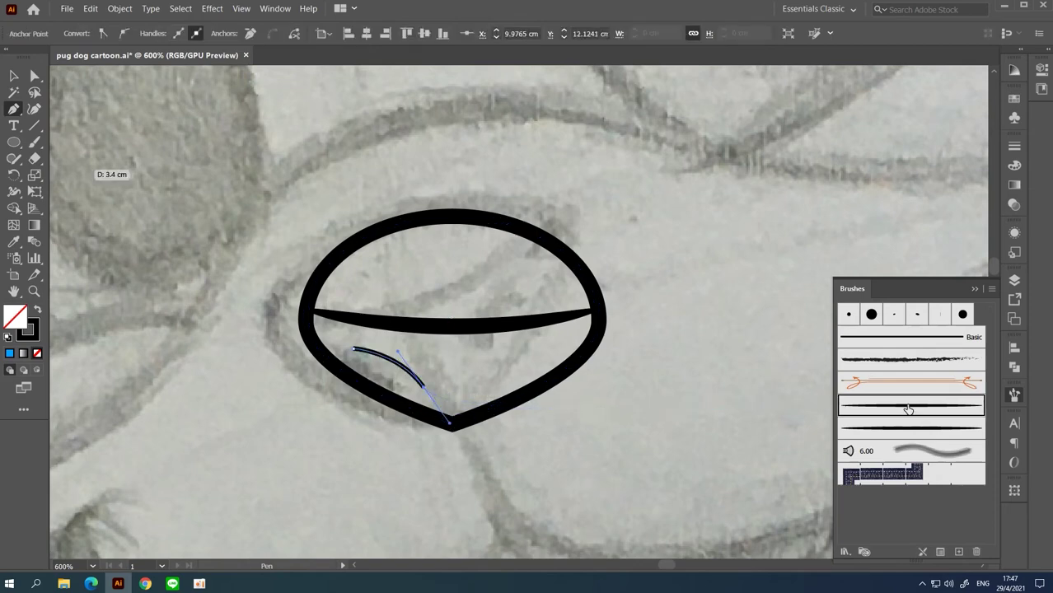
{"action": "left_click", "coordinate": [739, 281], "text": "ctrl"}
{"action": "left_click", "coordinate": [491, 389]}
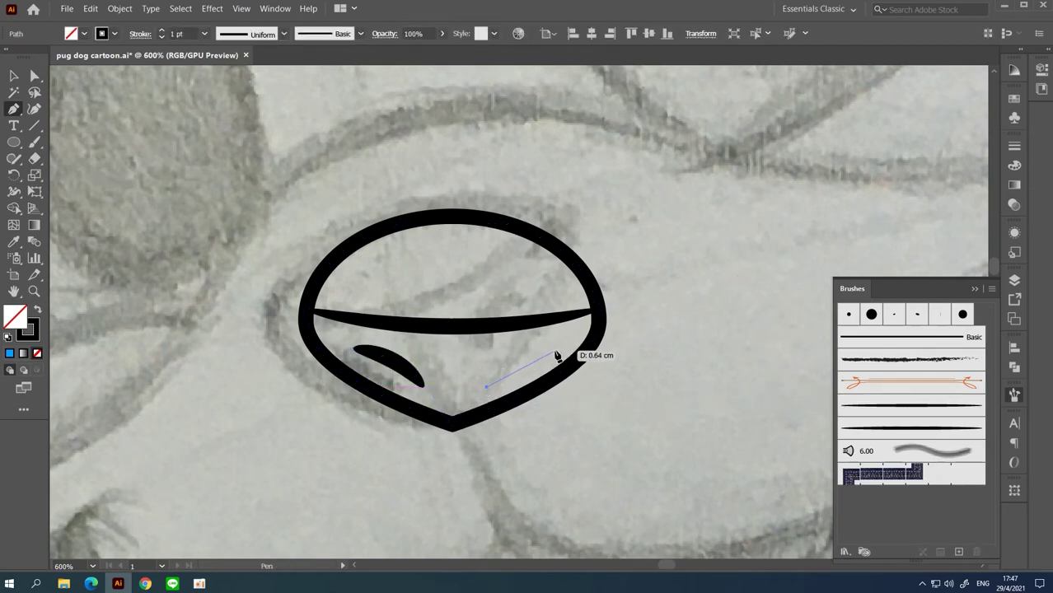
{"action": "left_click_drag", "start_coordinate": [593, 347], "coordinate": [884, 392]}
{"action": "left_click", "coordinate": [890, 404]}
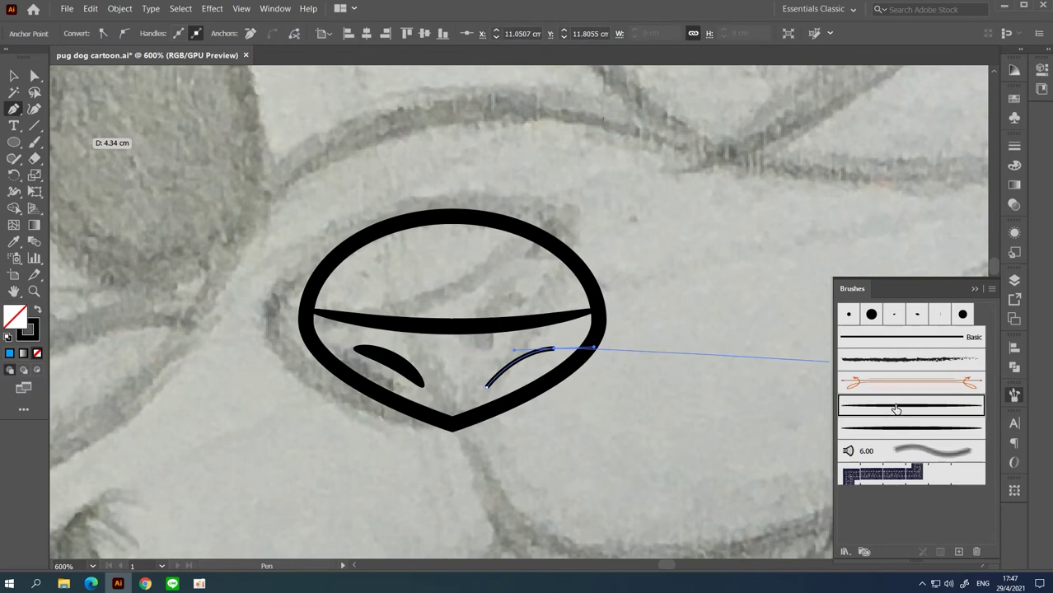
{"action": "left_click", "coordinate": [270, 242], "text": "ctrl"}
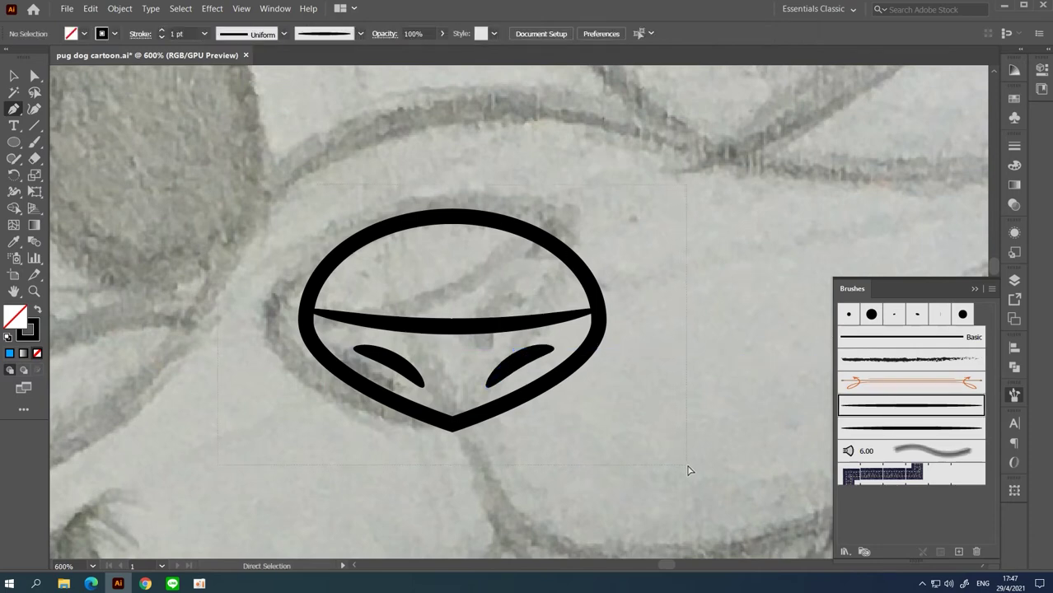
Step: Select all the nose paths and rotate them counterclockwise to match the sketch's tilt
{"action": "key", "text": "ctrl+a"}
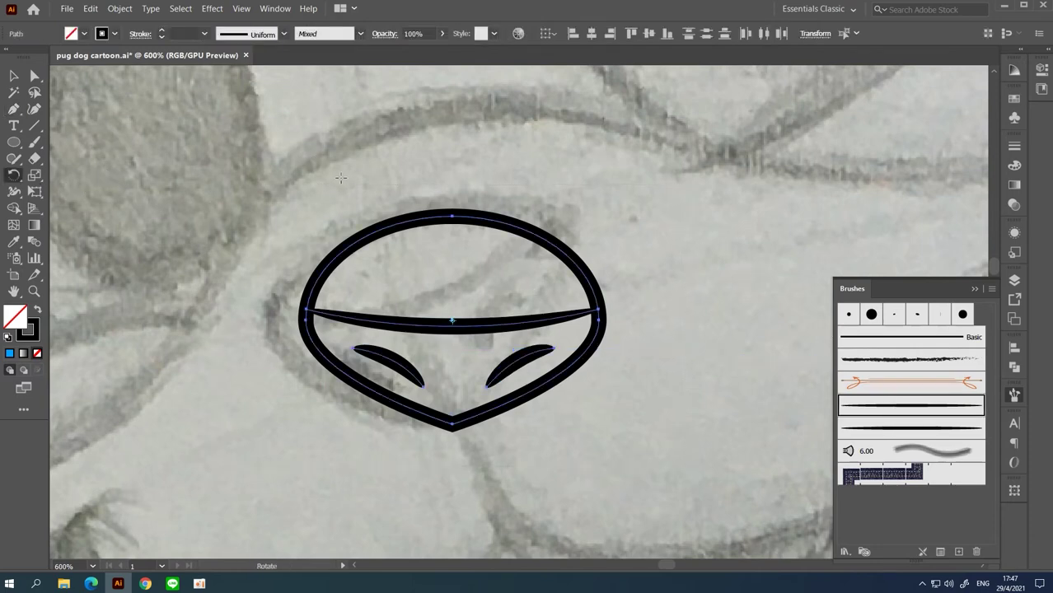
{"action": "left_click_drag", "start_coordinate": [297, 184], "coordinate": [264, 235]}
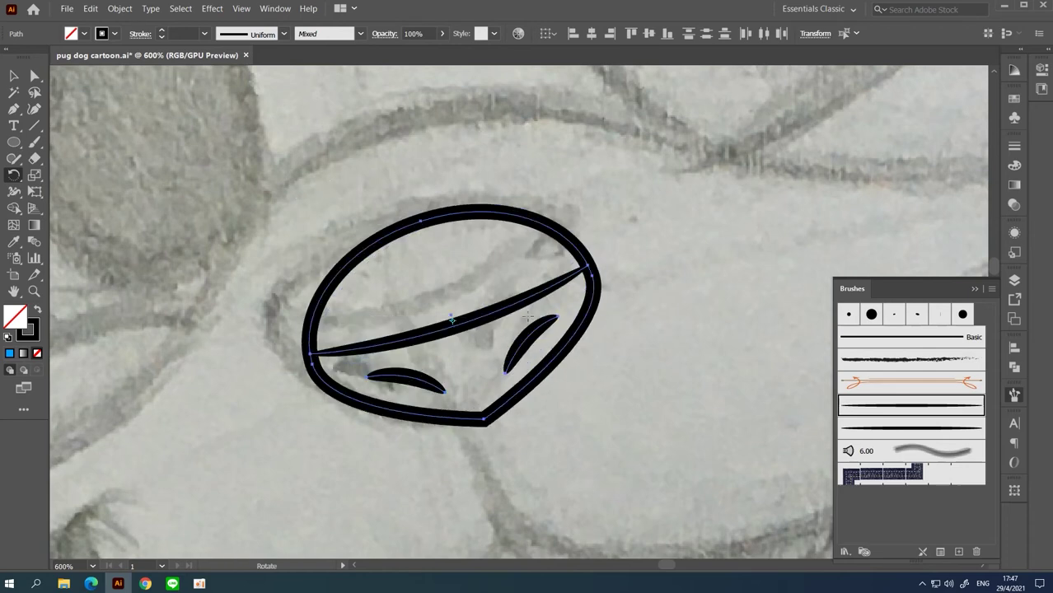
{"action": "left_click", "coordinate": [550, 320], "text": "alt"}
{"action": "left_click", "coordinate": [550, 321], "text": "alt"}
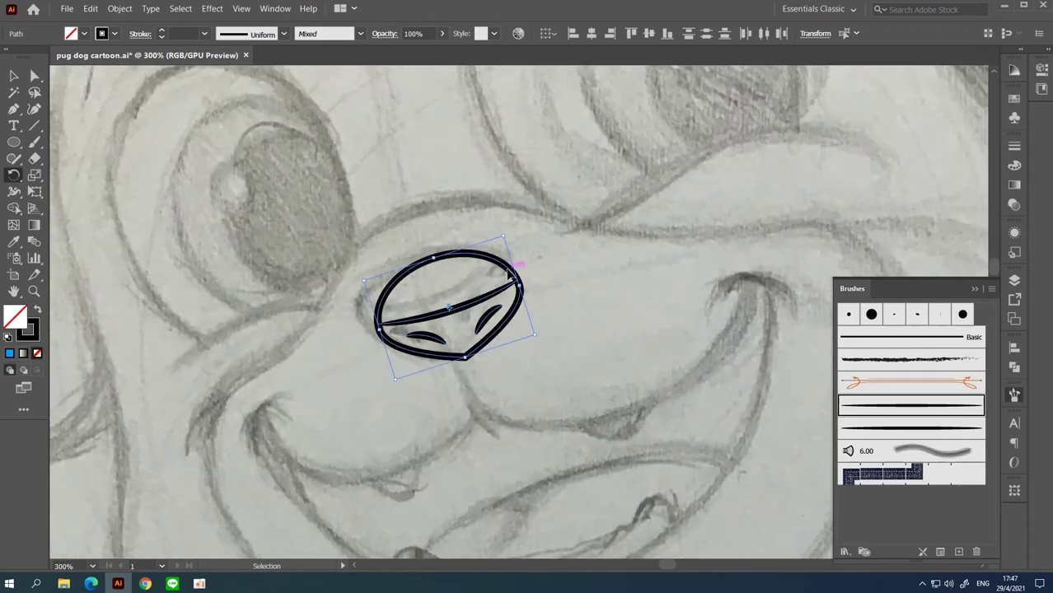
{"action": "left_click_drag", "start_coordinate": [509, 271], "coordinate": [614, 258]}
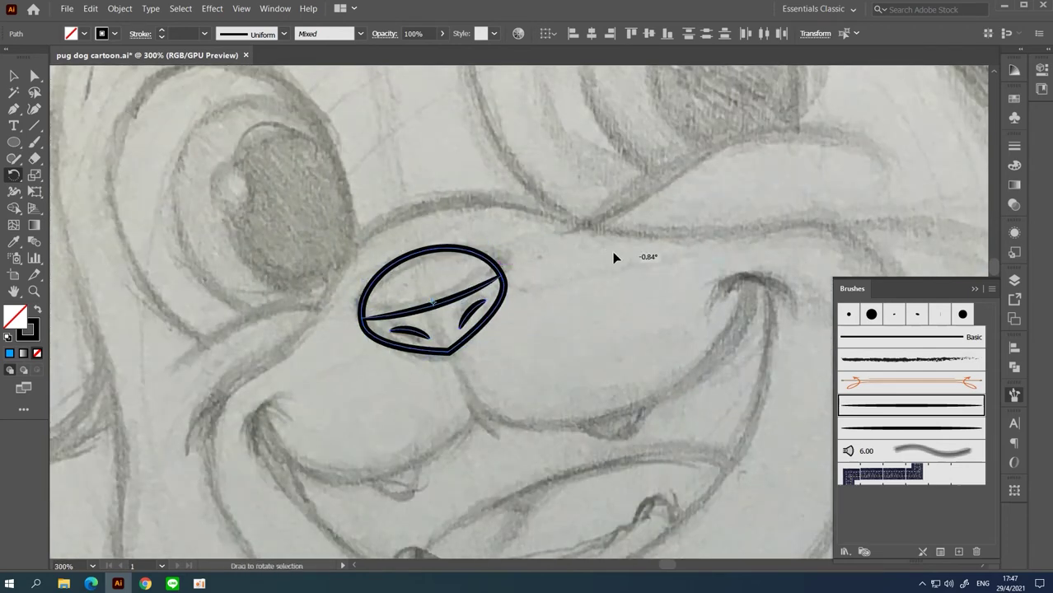
{"action": "left_click_drag", "start_coordinate": [614, 258], "coordinate": [616, 260]}
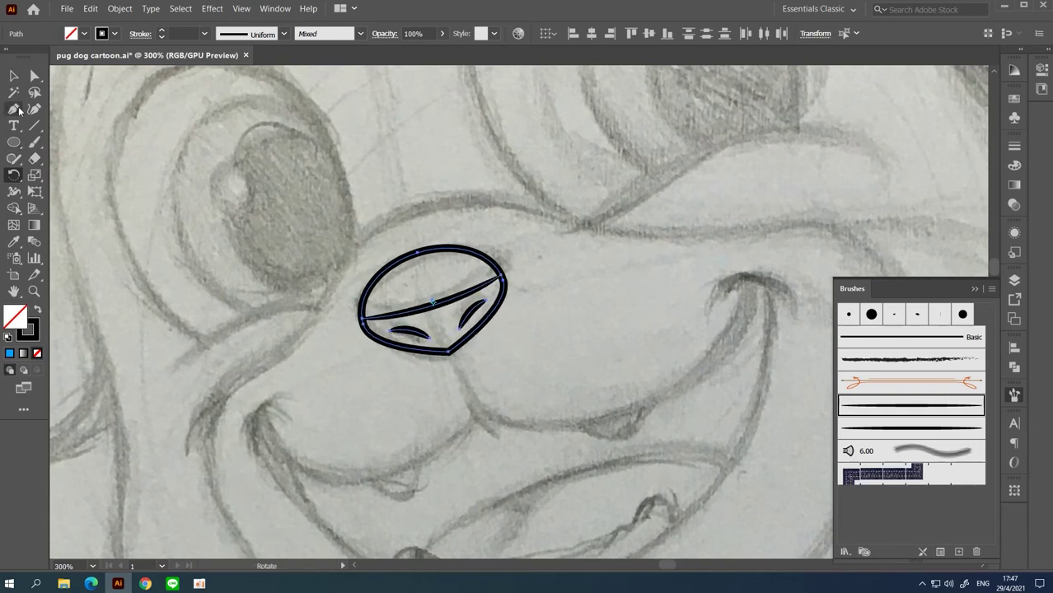
{"action": "left_click_drag", "start_coordinate": [406, 219], "coordinate": [431, 273]}
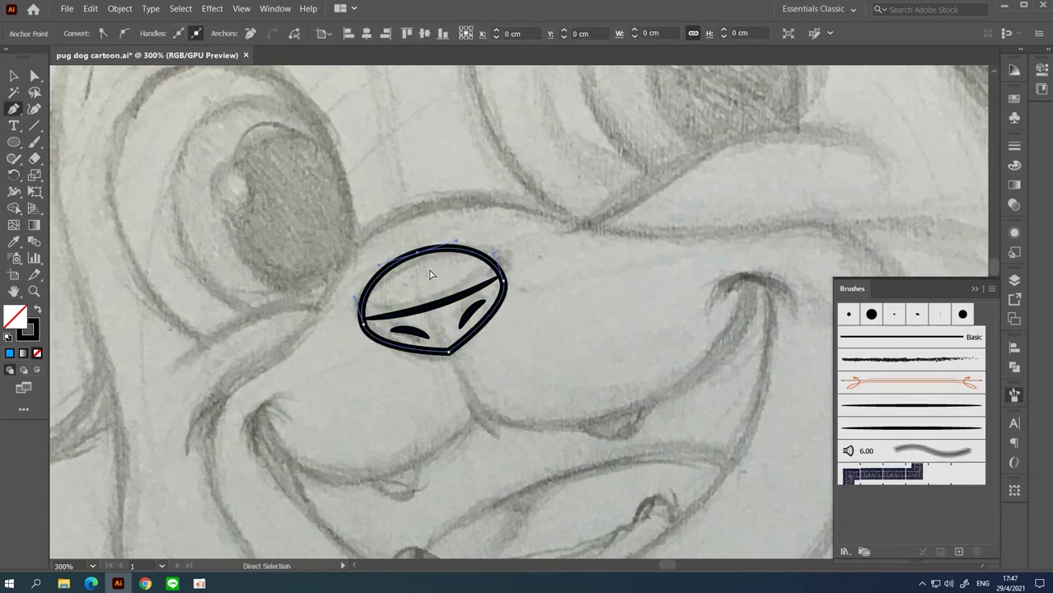
Step: Extend the muzzle line down the left cheek, along the jaw and up the right cheek
{"action": "left_click", "coordinate": [414, 212], "text": "ctrl"}
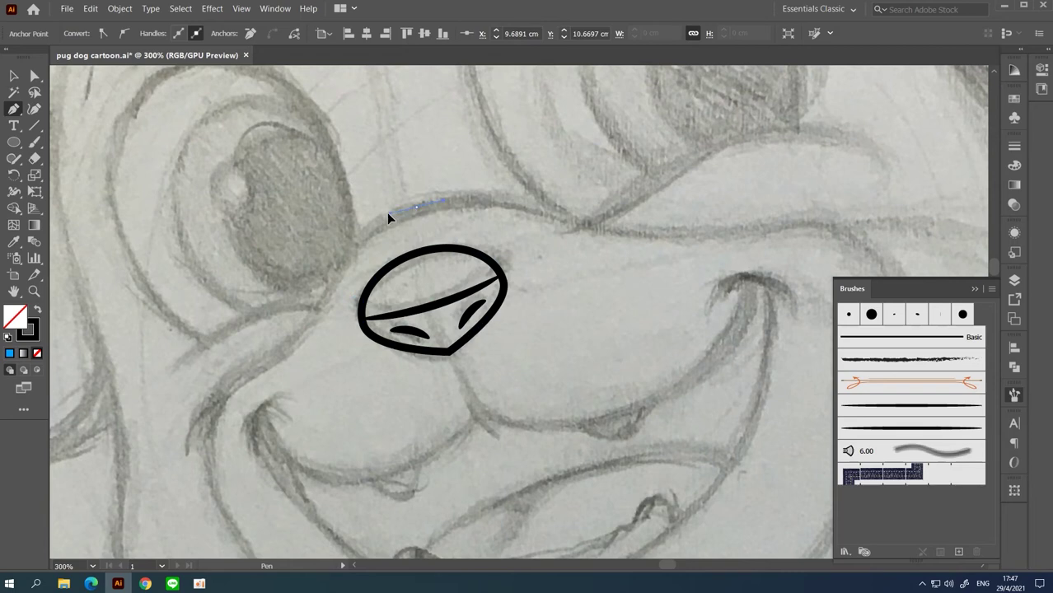
{"action": "left_click", "coordinate": [387, 212]}
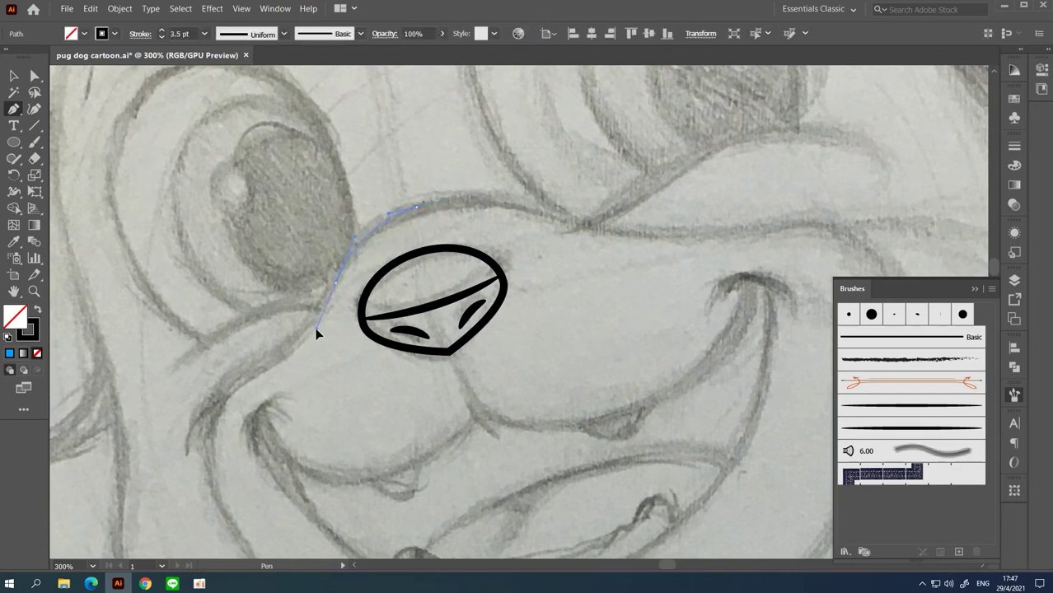
{"action": "left_click", "coordinate": [317, 333]}
{"action": "left_click", "coordinate": [347, 279]}
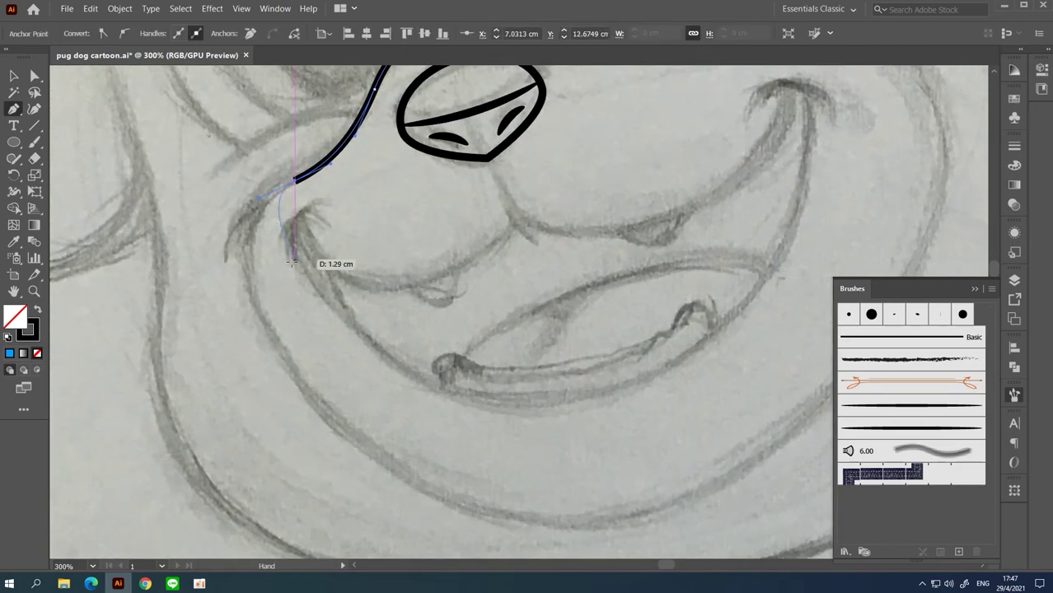
{"action": "left_click_drag", "start_coordinate": [282, 364], "coordinate": [348, 451]}
{"action": "key", "text": "ctrl+minus"}
{"action": "scroll", "coordinate": [204, 256], "scroll_direction": "right", "scroll_amount": 5}
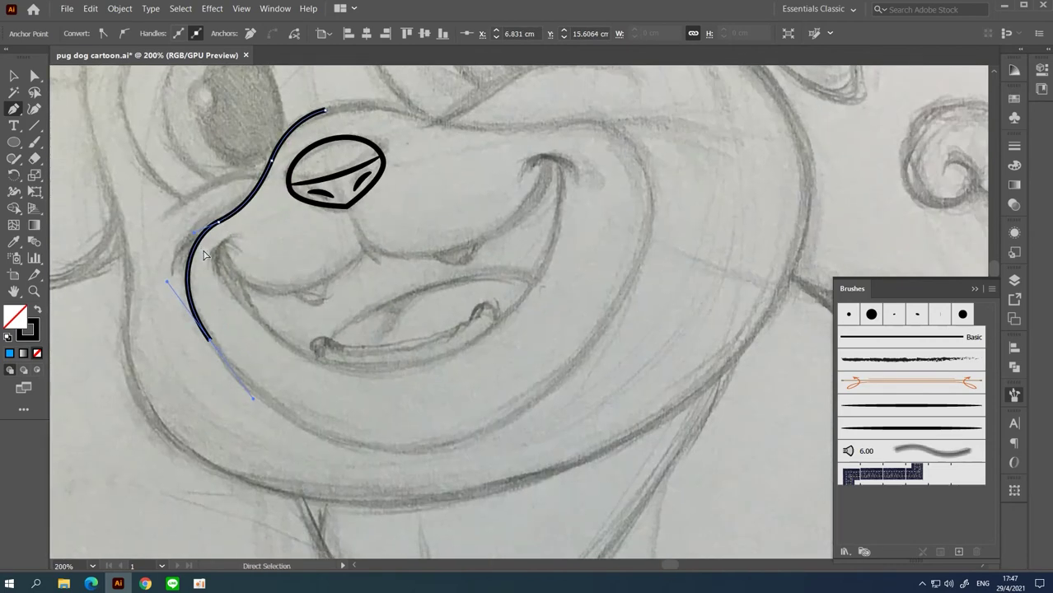
{"action": "left_click_drag", "start_coordinate": [477, 435], "coordinate": [644, 412]}
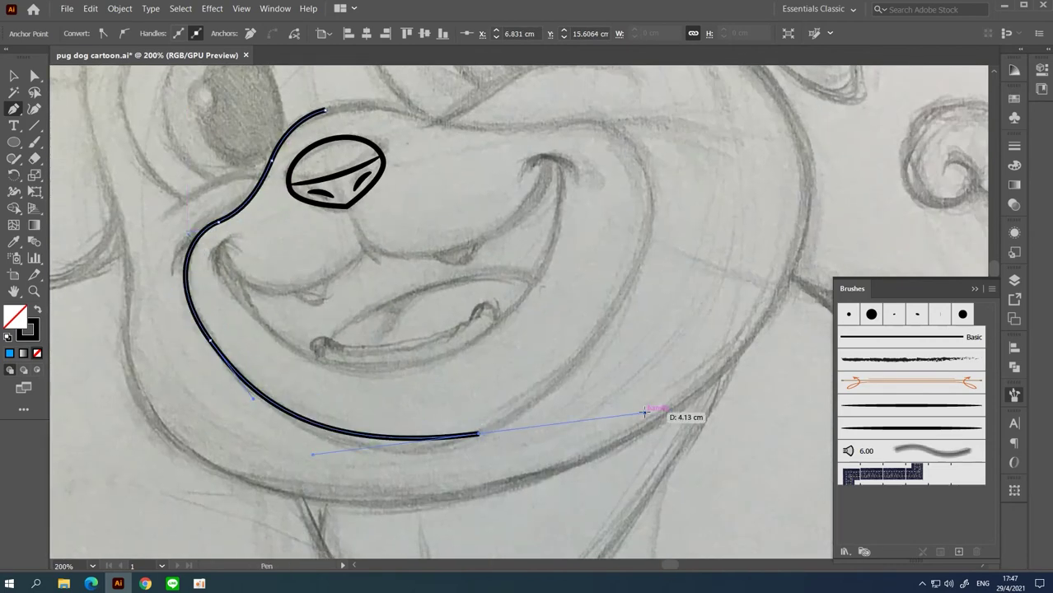
{"action": "scroll", "coordinate": [412, 330], "scroll_direction": "up", "scroll_amount": 2}
{"action": "scroll", "coordinate": [412, 329], "scroll_direction": "right", "scroll_amount": 2}
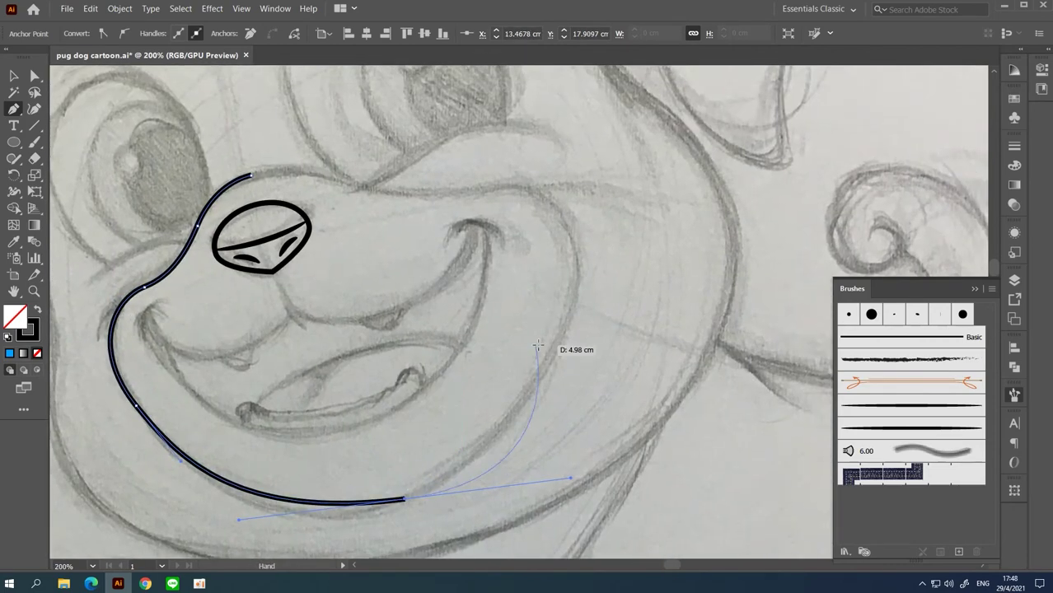
{"action": "left_click_drag", "start_coordinate": [574, 250], "coordinate": [557, 202]}
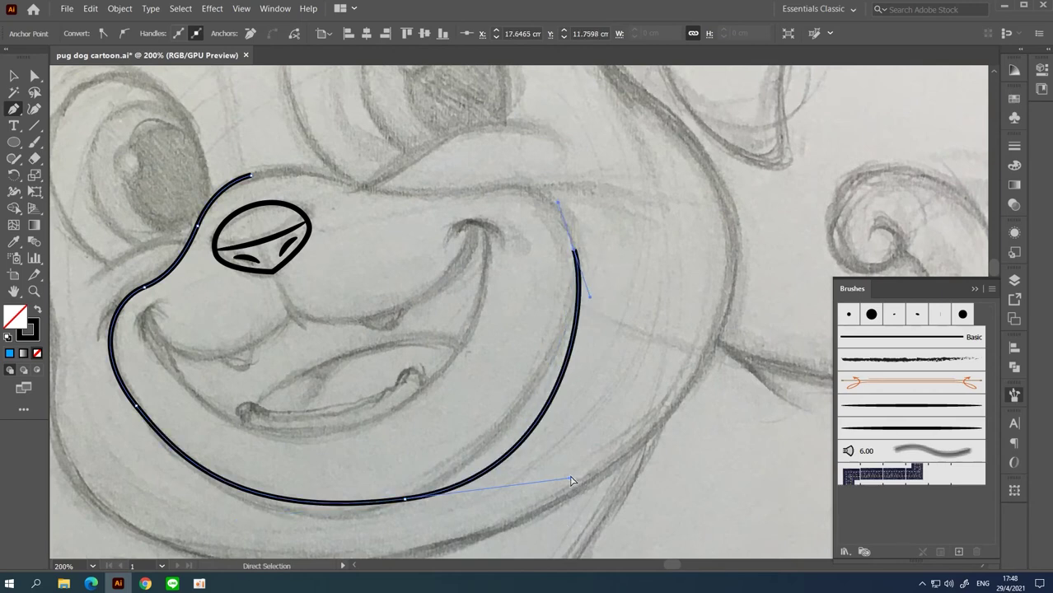
Step: Reshape the jaw curve by adjusting its bottom and left points
{"action": "left_click", "coordinate": [569, 482], "text": "ctrl"}
{"action": "left_click", "coordinate": [405, 498], "text": "ctrl"}
{"action": "left_click_drag", "start_coordinate": [571, 480], "coordinate": [553, 476]}
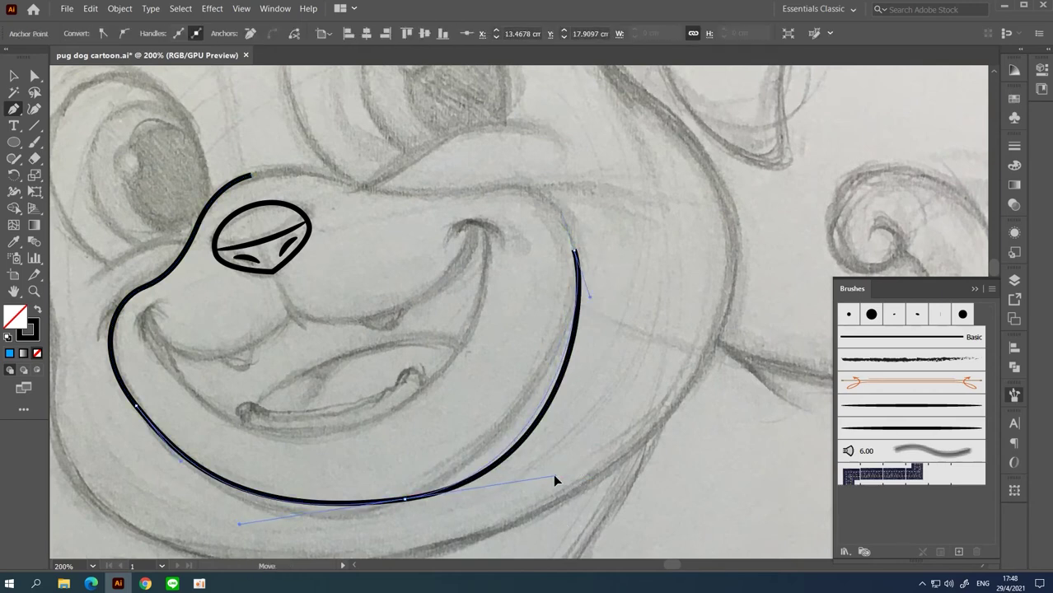
{"action": "left_click_drag", "start_coordinate": [447, 361], "coordinate": [443, 360]}
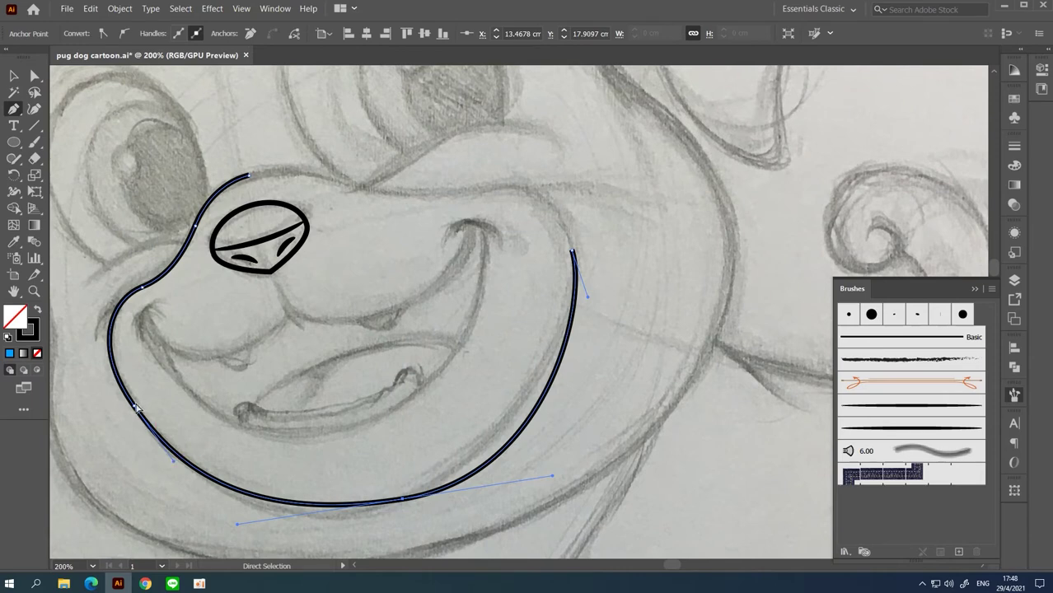
{"action": "left_click_drag", "start_coordinate": [135, 406], "coordinate": [130, 405]}
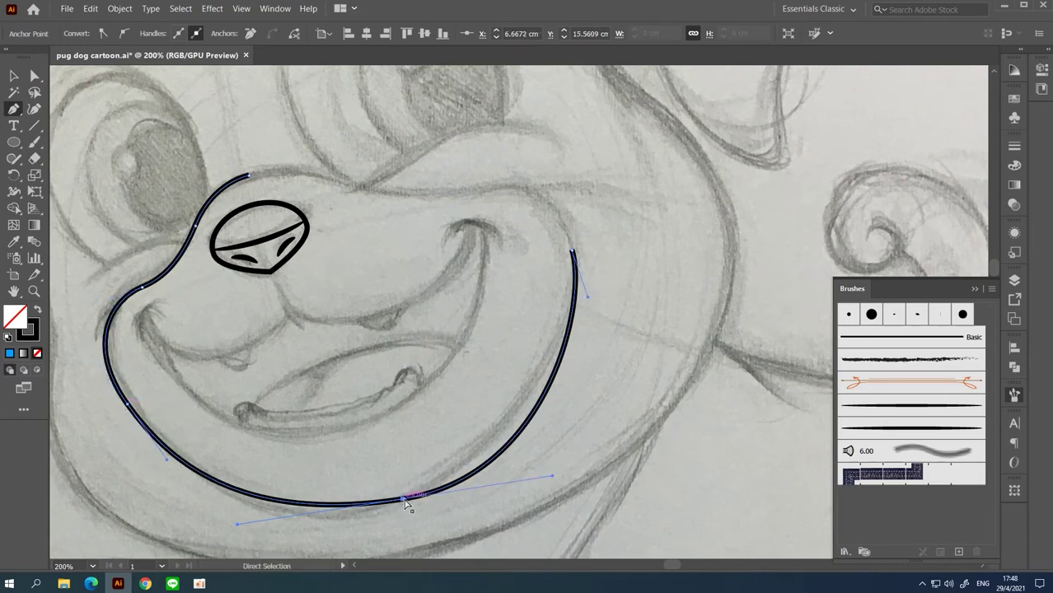
{"action": "left_click_drag", "start_coordinate": [555, 479], "coordinate": [560, 468]}
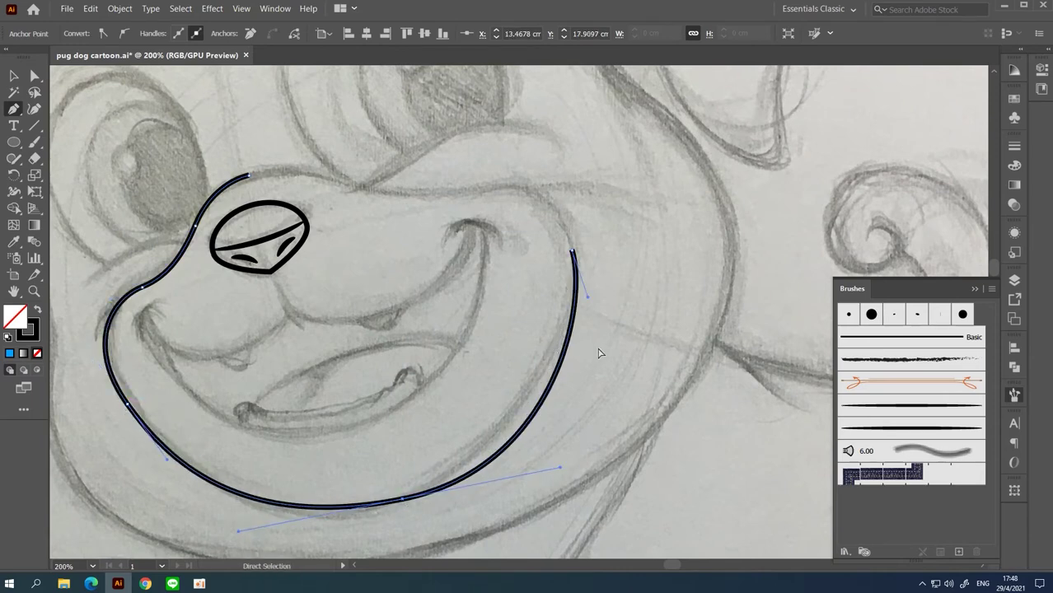
Step: Carry the outline over the top of the muzzle and close it
{"action": "left_click_drag", "start_coordinate": [456, 191], "coordinate": [395, 202]}
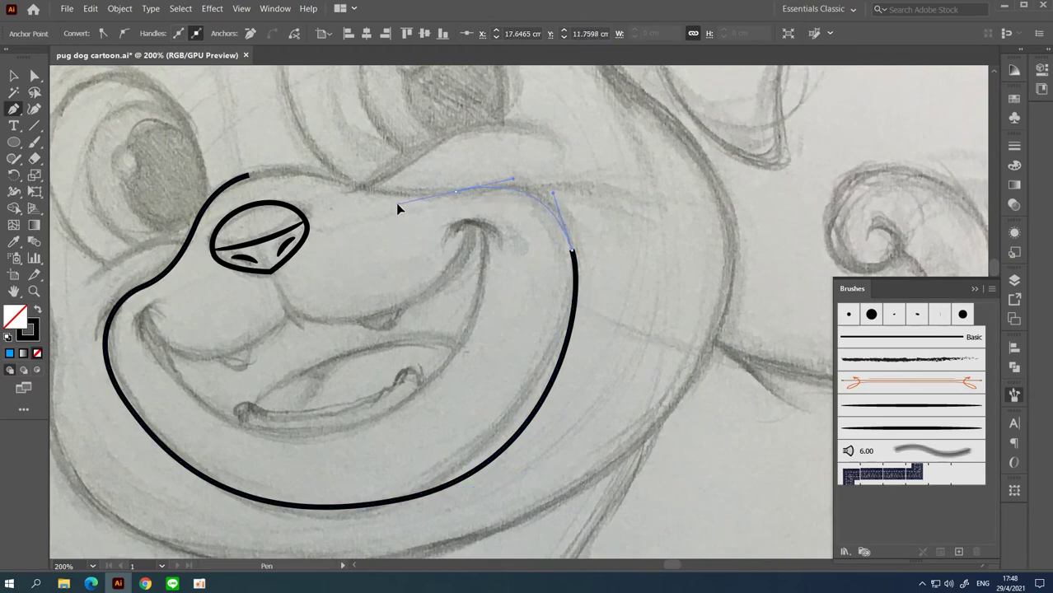
{"action": "left_click", "coordinate": [367, 206]}
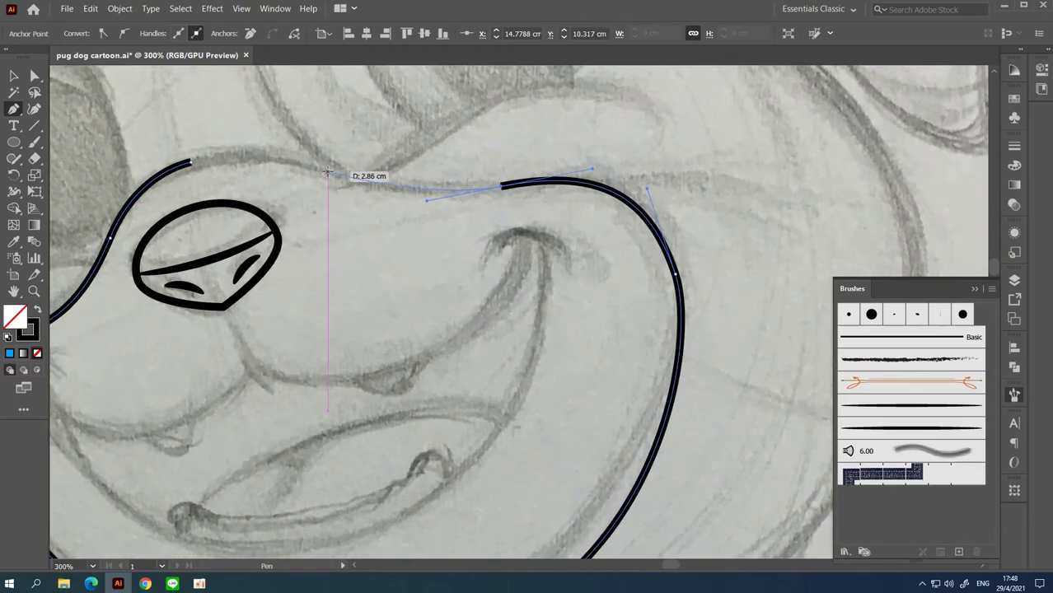
{"action": "left_click_drag", "start_coordinate": [284, 161], "coordinate": [416, 206]}
{"action": "left_click", "coordinate": [323, 208]}
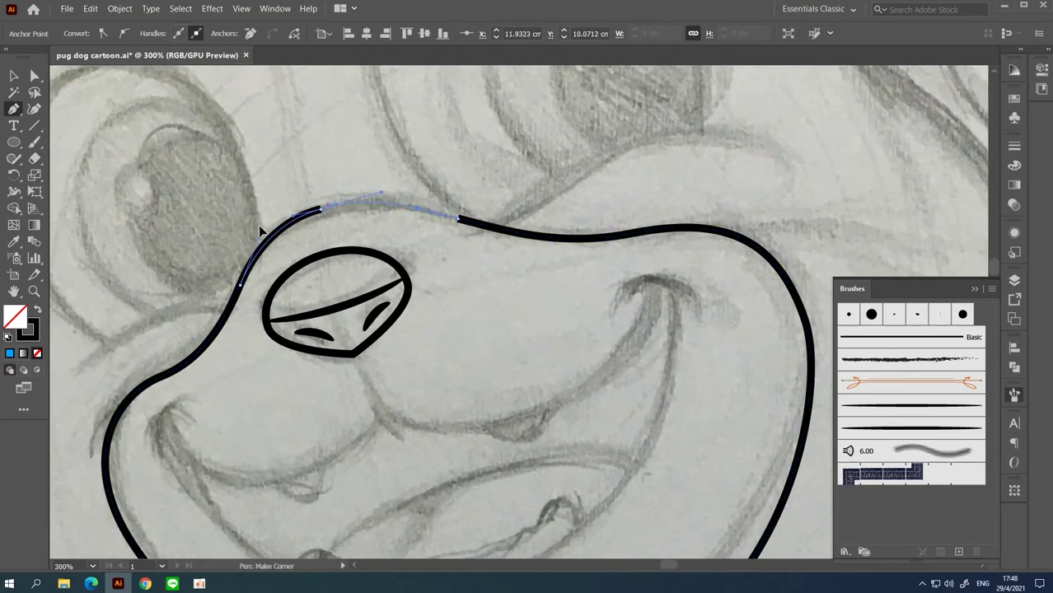
{"action": "left_click", "coordinate": [398, 256], "text": "ctrl"}
Step: Smooth the bottom of the muzzle outline by moving its lower anchor points
{"action": "scroll", "coordinate": [399, 256], "scroll_direction": "down", "scroll_amount": 3}
{"action": "scroll", "coordinate": [417, 248], "scroll_direction": "down", "scroll_amount": 1}
{"action": "left_click", "coordinate": [622, 386], "text": "ctrl"}
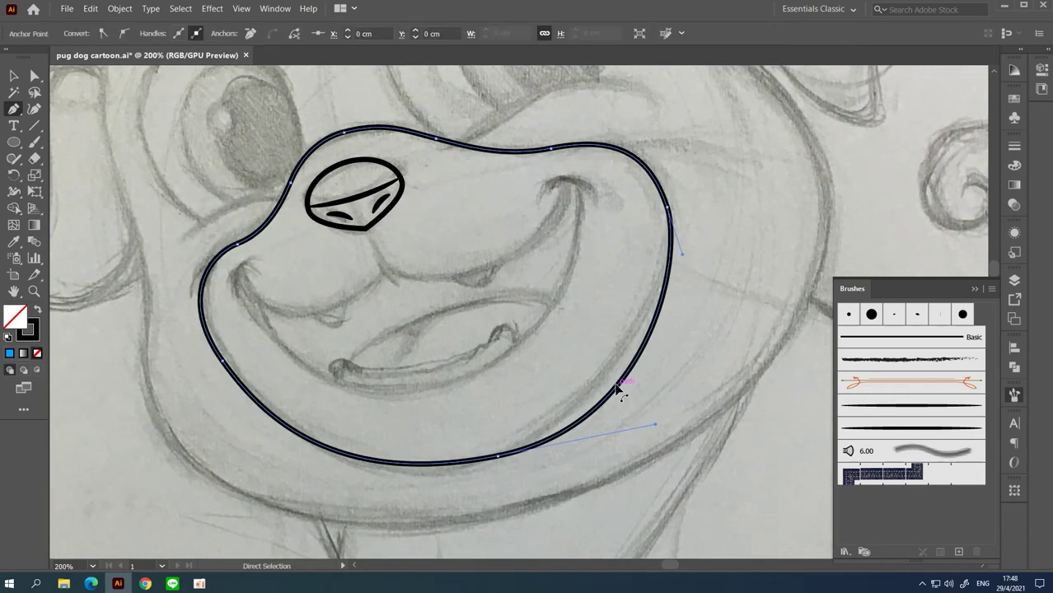
{"action": "left_click_drag", "start_coordinate": [656, 429], "coordinate": [656, 426]}
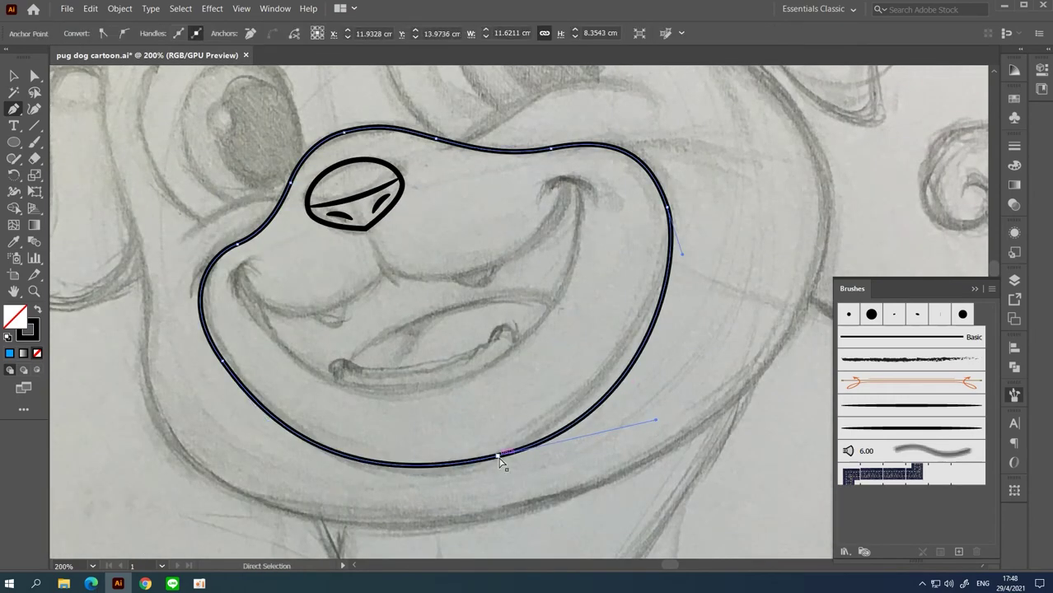
{"action": "left_click_drag", "start_coordinate": [500, 458], "coordinate": [497, 452]}
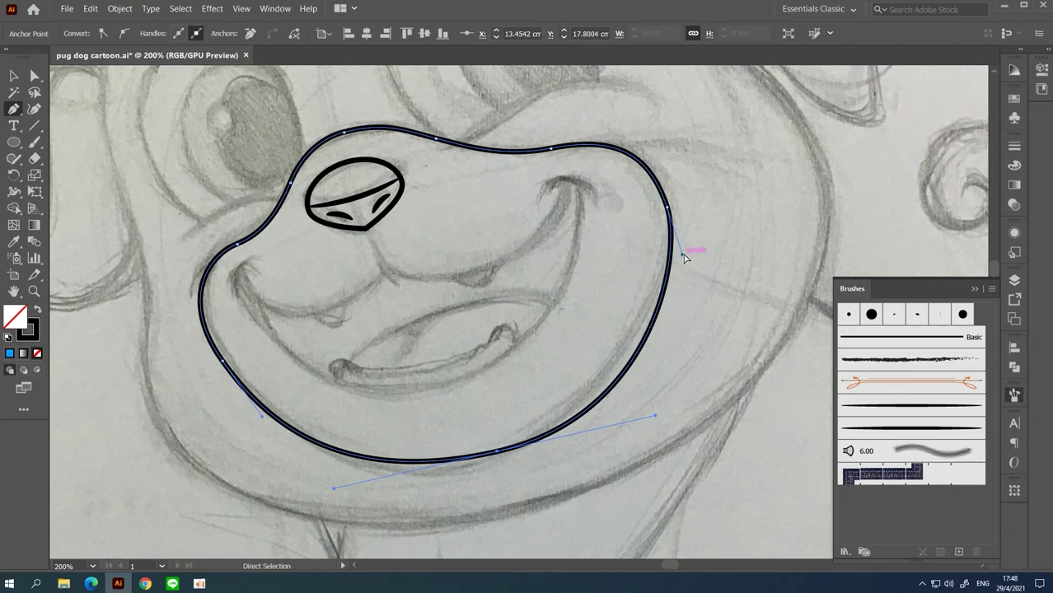
{"action": "left_click", "coordinate": [224, 362]}
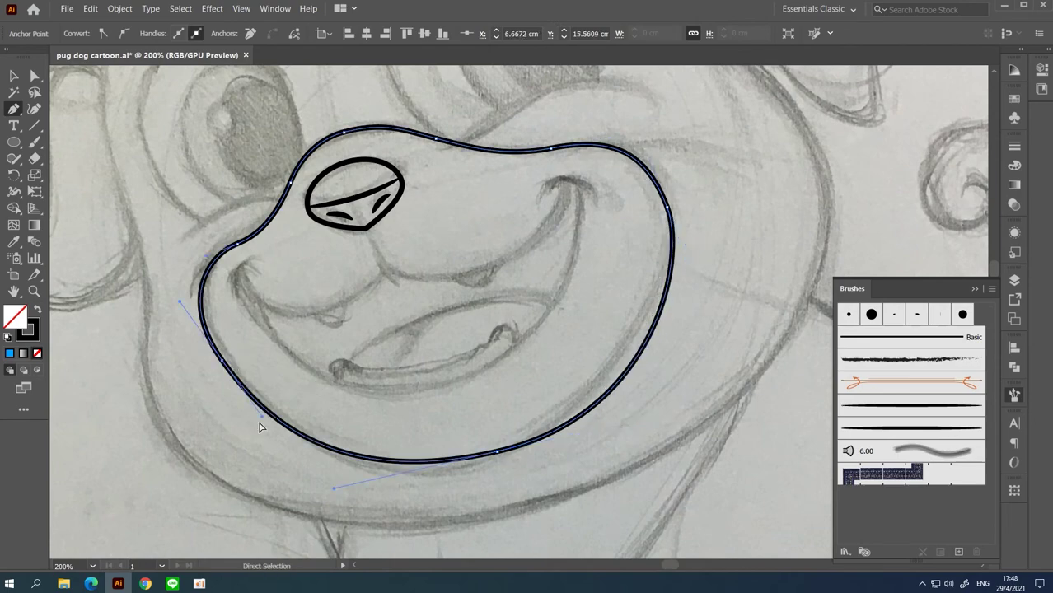
Step: Draw a curved cheek line running left from beside the nose
{"action": "left_click", "coordinate": [364, 268], "text": "ctrl"}
{"action": "scroll", "coordinate": [364, 268], "scroll_direction": "up", "scroll_amount": 2}
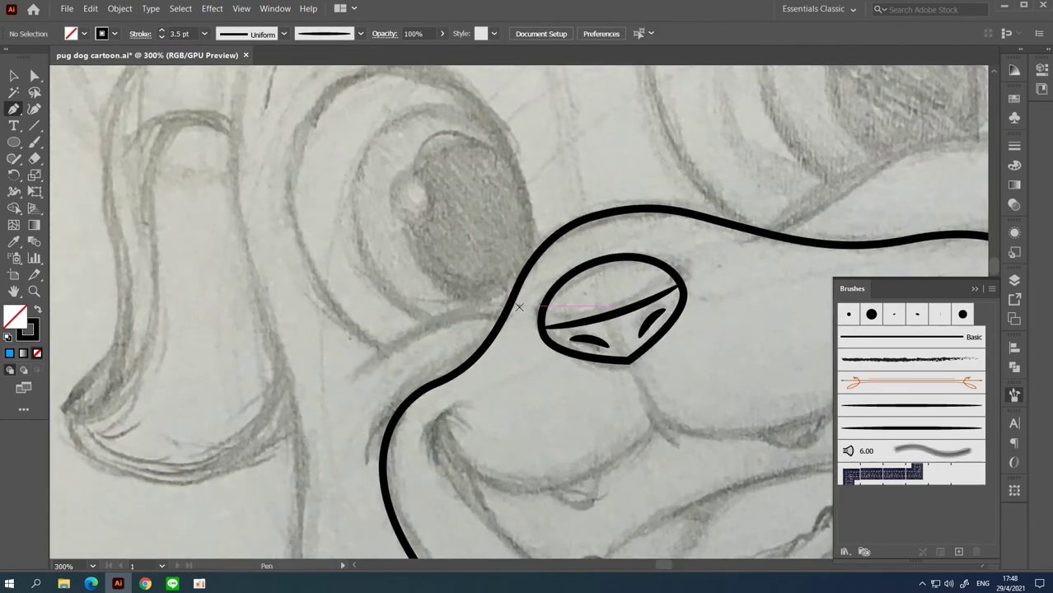
{"action": "left_click", "coordinate": [521, 316]}
{"action": "left_click_drag", "start_coordinate": [344, 381], "coordinate": [273, 471]}
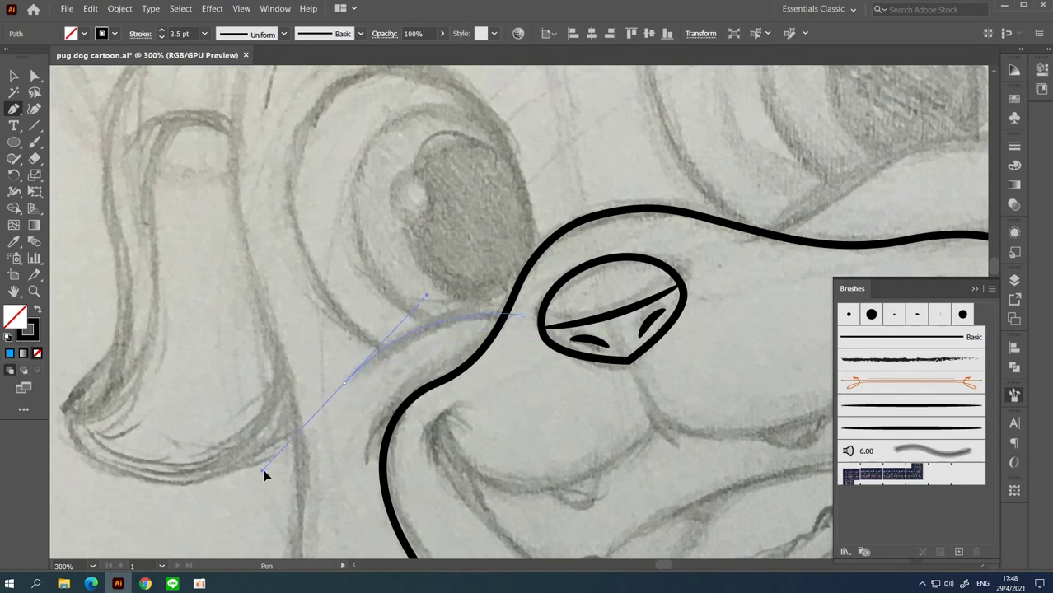
{"action": "left_click", "coordinate": [443, 245], "text": "ctrl"}
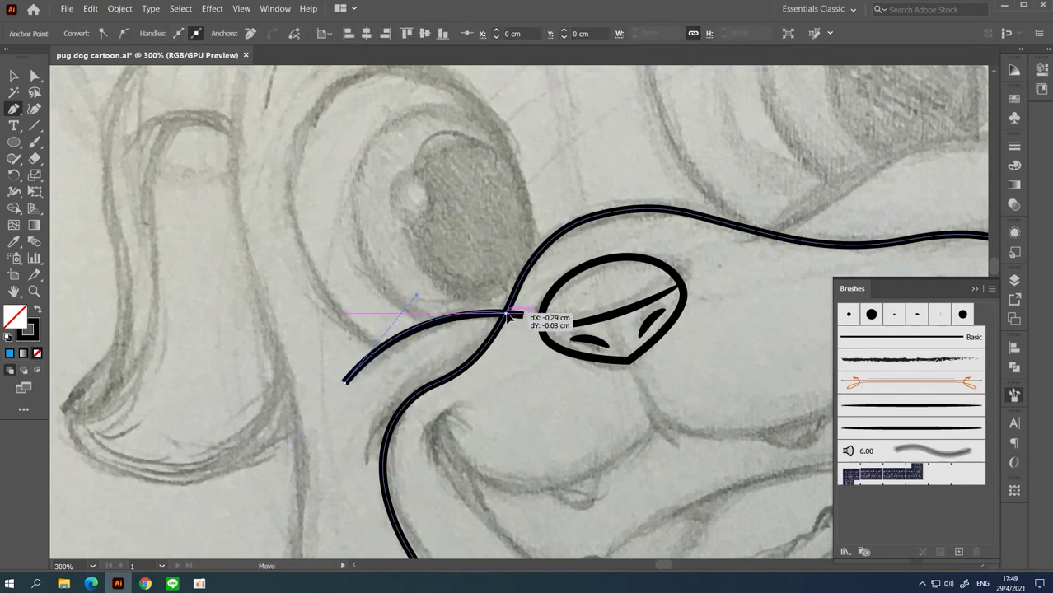
{"action": "key", "text": "ctrl+minus"}
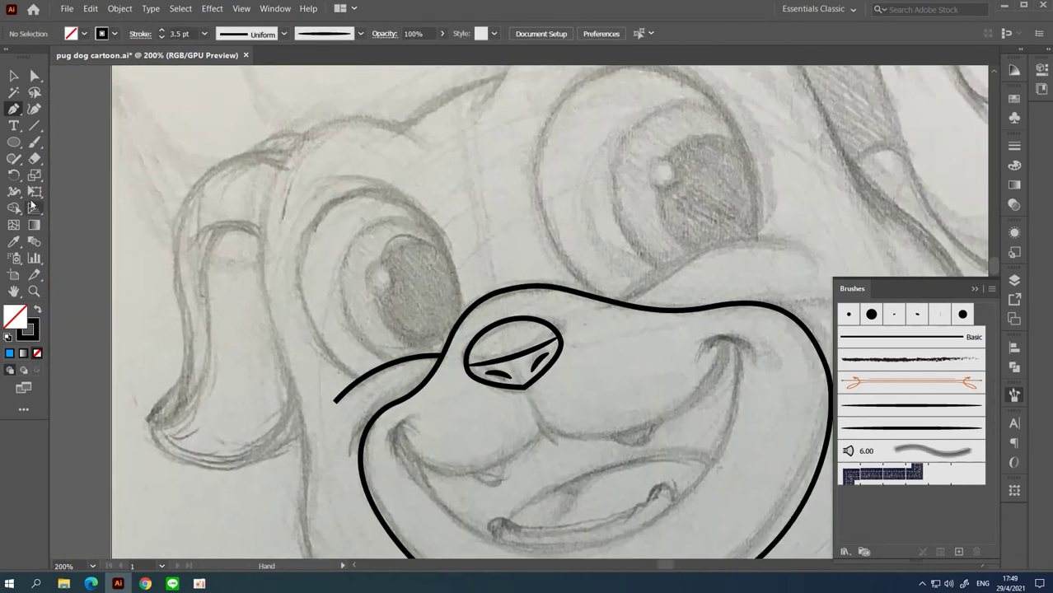
Step: Draw an ellipse around the left eye and tilt it to match the sketch
{"action": "left_click_drag", "start_coordinate": [307, 182], "coordinate": [459, 379]}
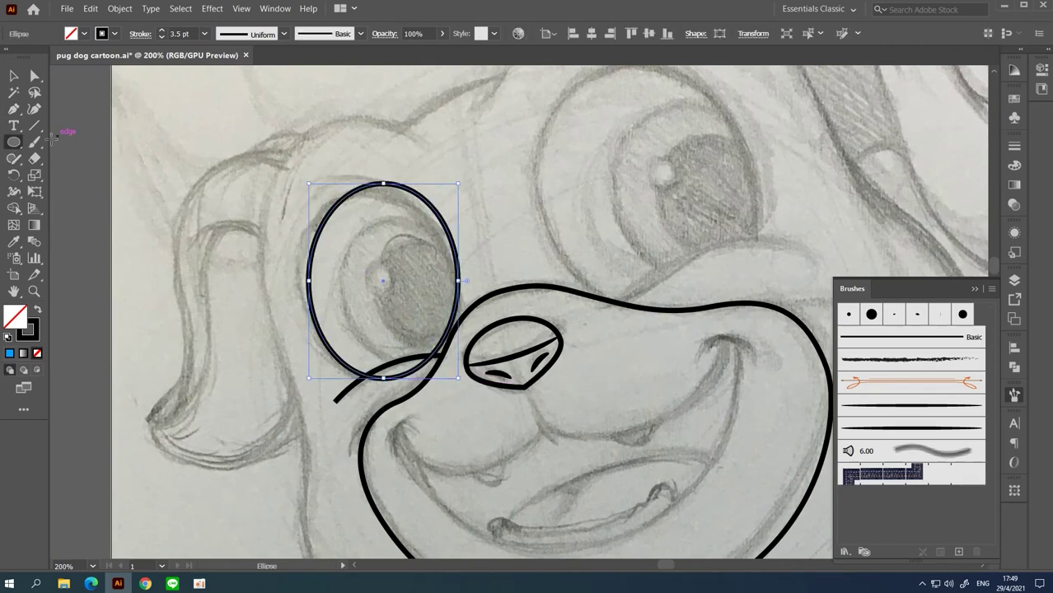
{"action": "key", "text": "r"}
{"action": "left_click_drag", "start_coordinate": [342, 212], "coordinate": [301, 196]}
{"action": "key", "text": "v"}
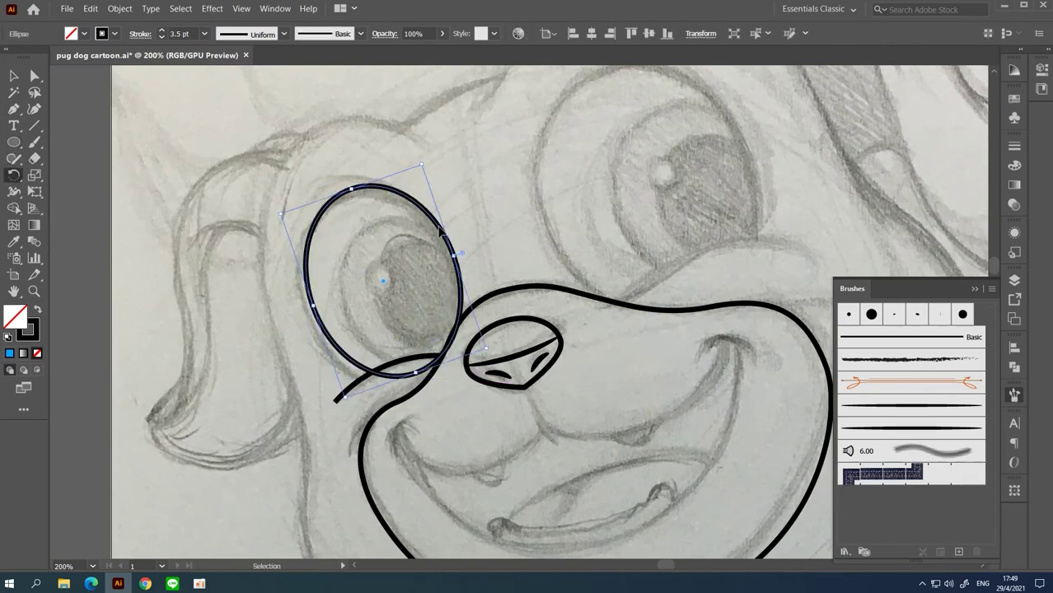
{"action": "left_click_drag", "start_coordinate": [439, 231], "coordinate": [435, 234]}
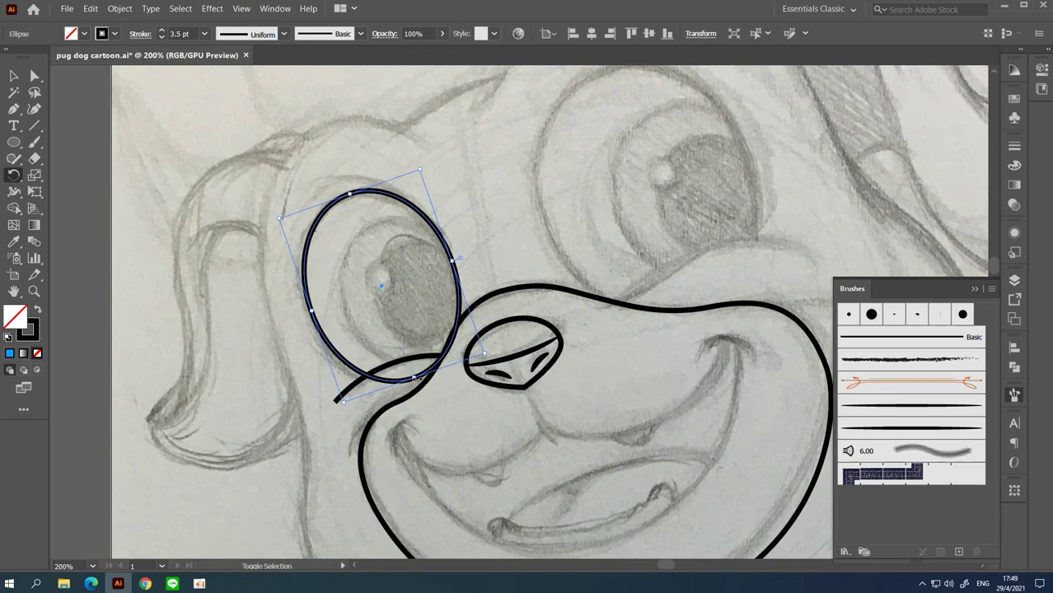
{"action": "left_click_drag", "start_coordinate": [416, 380], "coordinate": [462, 388]}
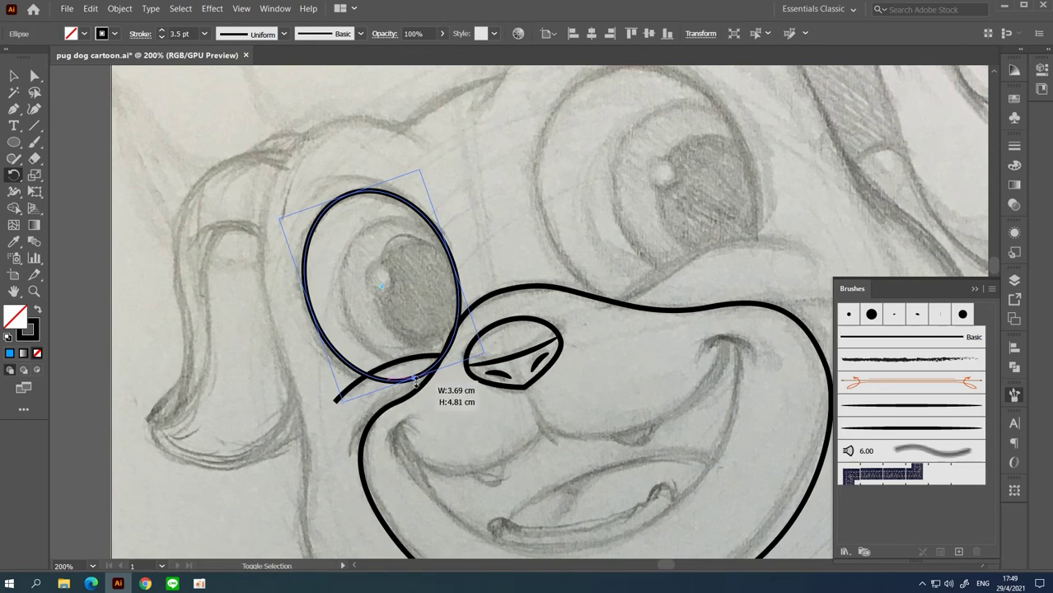
{"action": "left_click", "coordinate": [507, 250]}
Step: Add a smaller inner ellipse over the iris with the outer ellipse's matching bold stroke
{"action": "left_click_drag", "start_coordinate": [367, 199], "coordinate": [428, 387]}
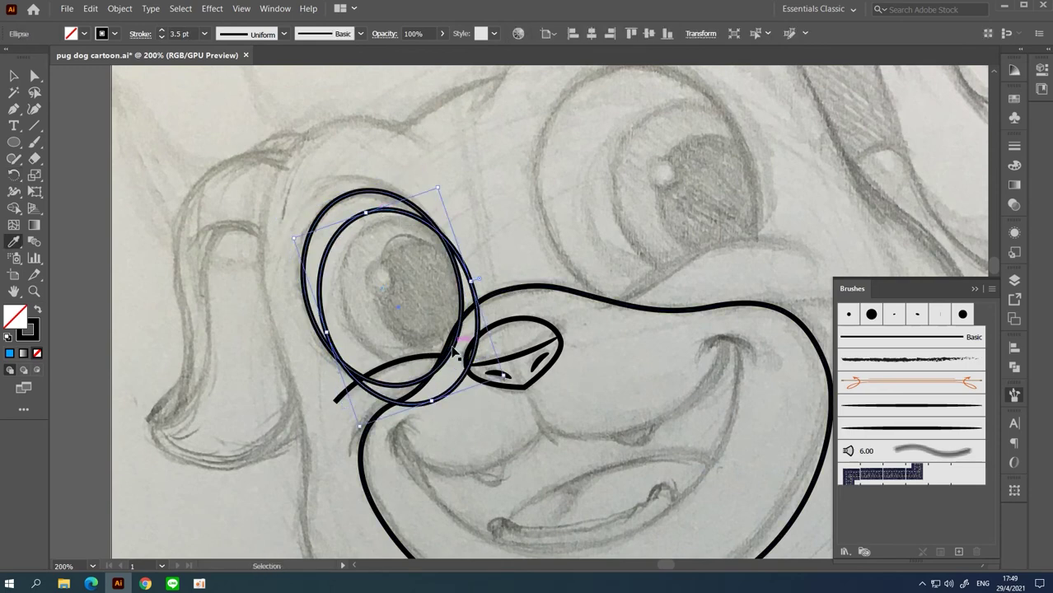
{"action": "left_click_drag", "start_coordinate": [333, 291], "coordinate": [344, 293]}
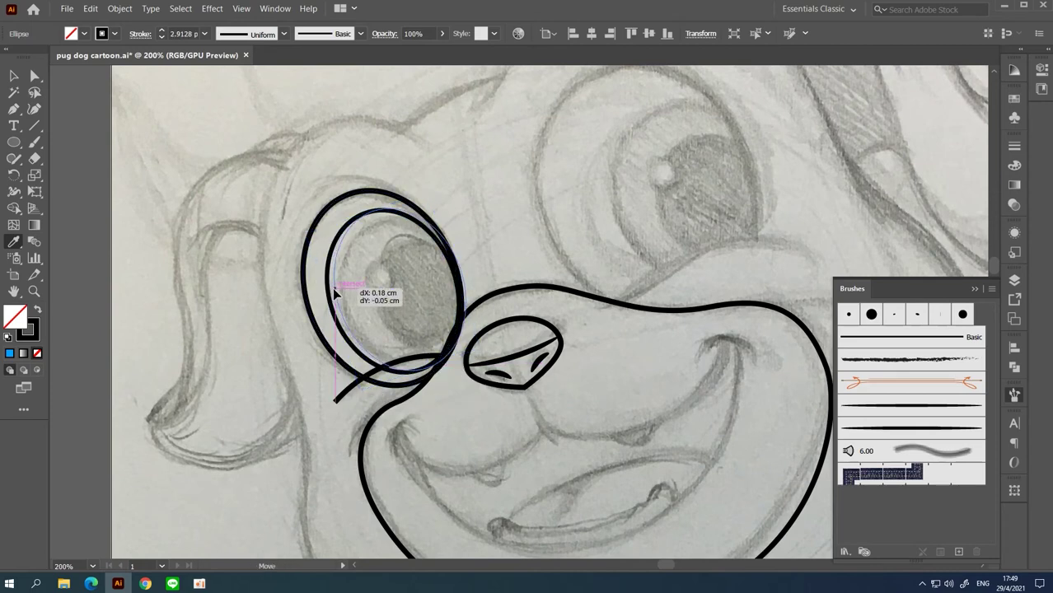
{"action": "left_click_drag", "start_coordinate": [493, 352], "coordinate": [489, 348]}
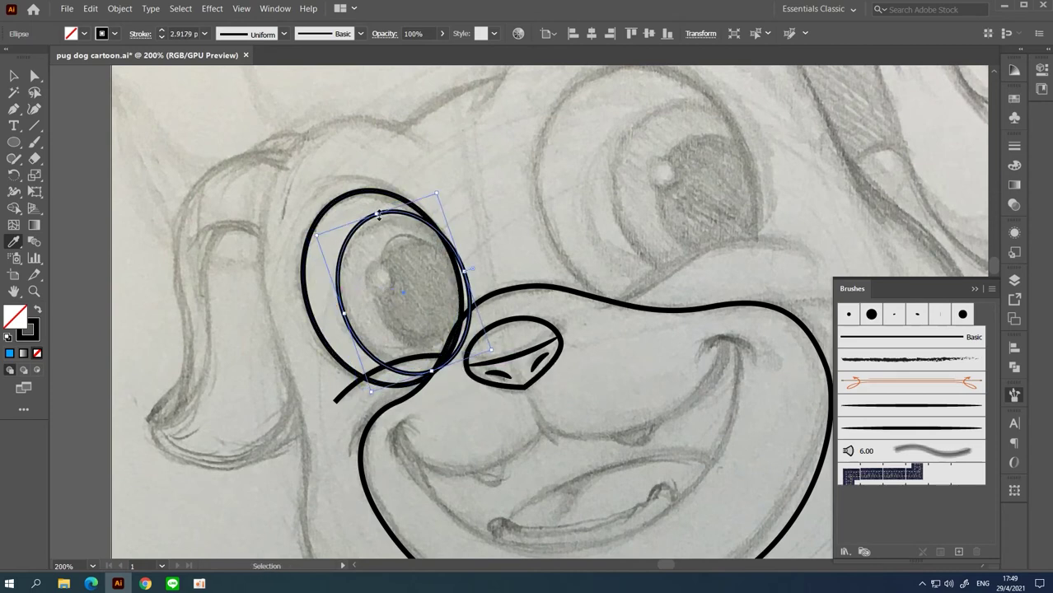
{"action": "left_click", "coordinate": [399, 191]}
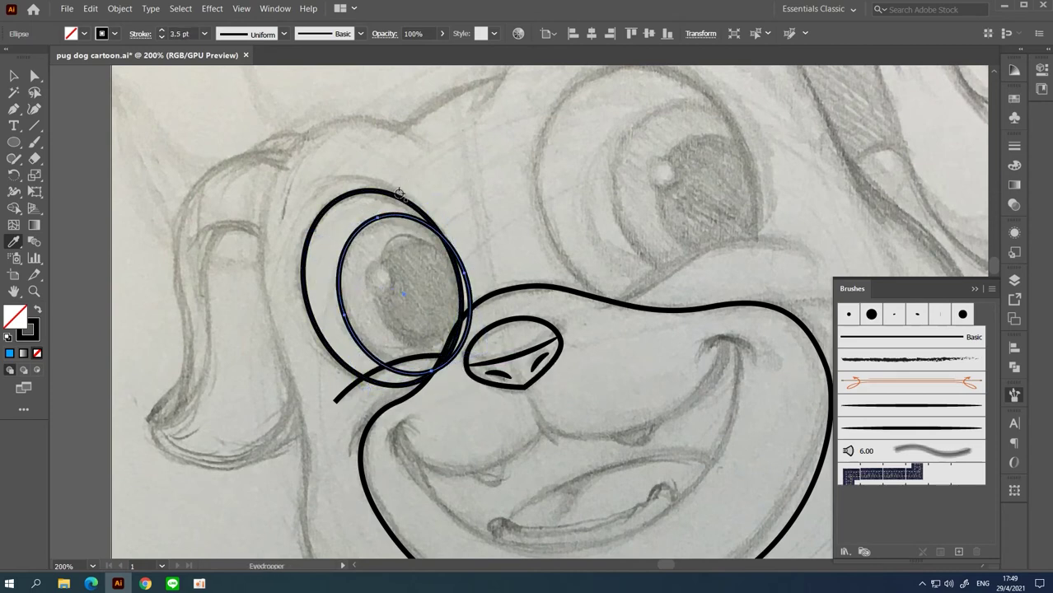
{"action": "left_click_drag", "start_coordinate": [405, 220], "coordinate": [430, 235]}
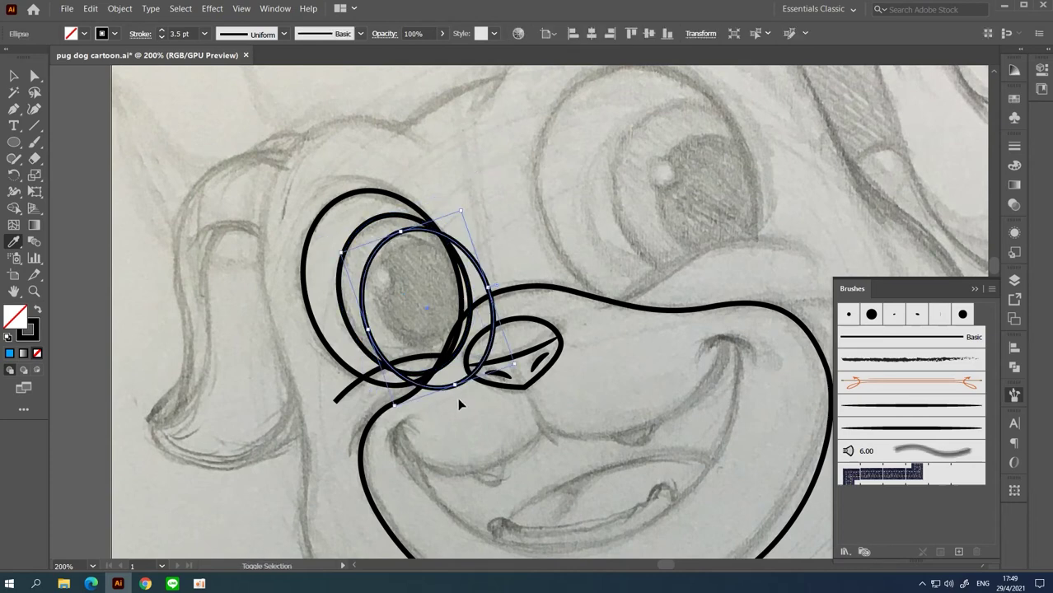
{"action": "left_click_drag", "start_coordinate": [454, 385], "coordinate": [450, 356]}
{"action": "left_click_drag", "start_coordinate": [404, 230], "coordinate": [404, 237]}
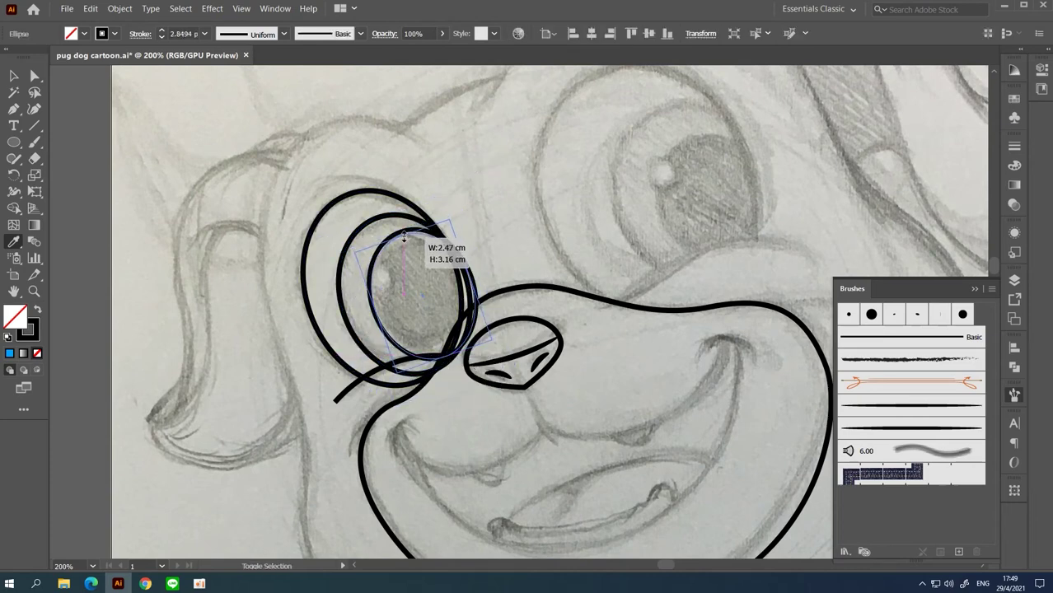
{"action": "left_click", "coordinate": [529, 227]}
Step: Draw a large ellipse around the right eye
{"action": "mouse_move", "coordinate": [530, 227]}
{"action": "left_mouse_down"}
{"action": "mouse_move", "coordinate": [423, 259]}
{"action": "mouse_move", "coordinate": [388, 306]}
{"action": "left_mouse_up"}
{"action": "key", "text": "l"}
{"action": "left_click_drag", "start_coordinate": [403, 129], "coordinate": [624, 400]}
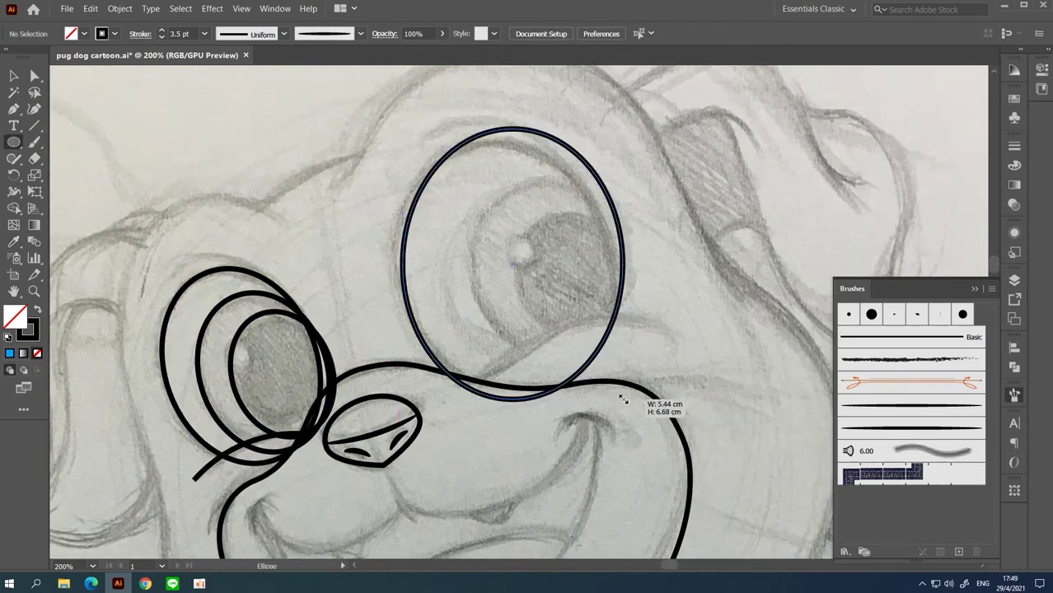
Step: Tilt the right eye ellipse counter-clockwise and adjust its size
{"action": "key", "text": "r"}
{"action": "left_click_drag", "start_coordinate": [370, 99], "coordinate": [322, 157]}
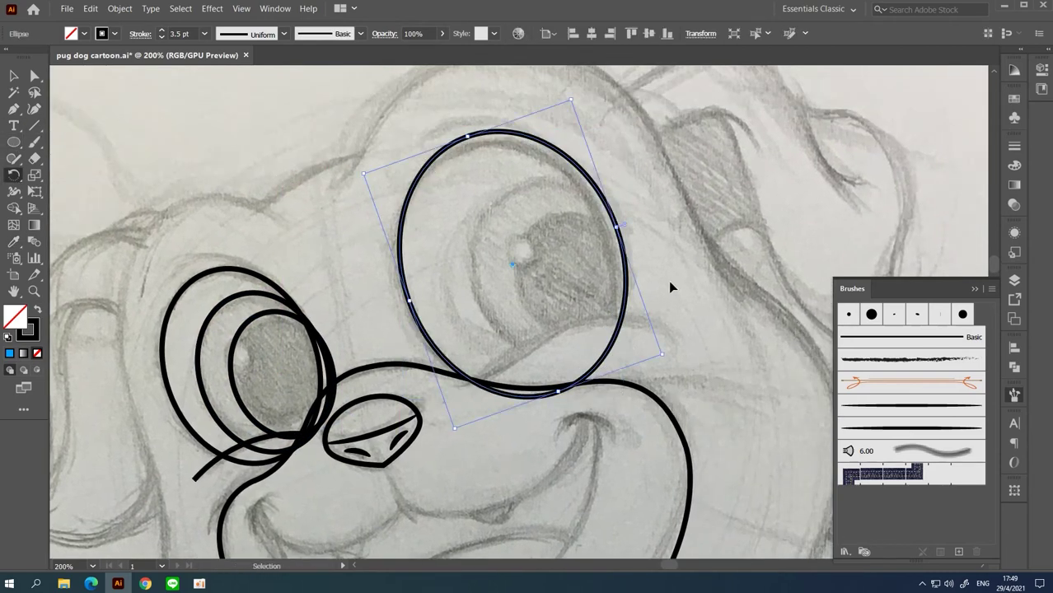
{"action": "left_click_drag", "start_coordinate": [616, 227], "coordinate": [619, 230]}
{"action": "left_click", "coordinate": [686, 352]}
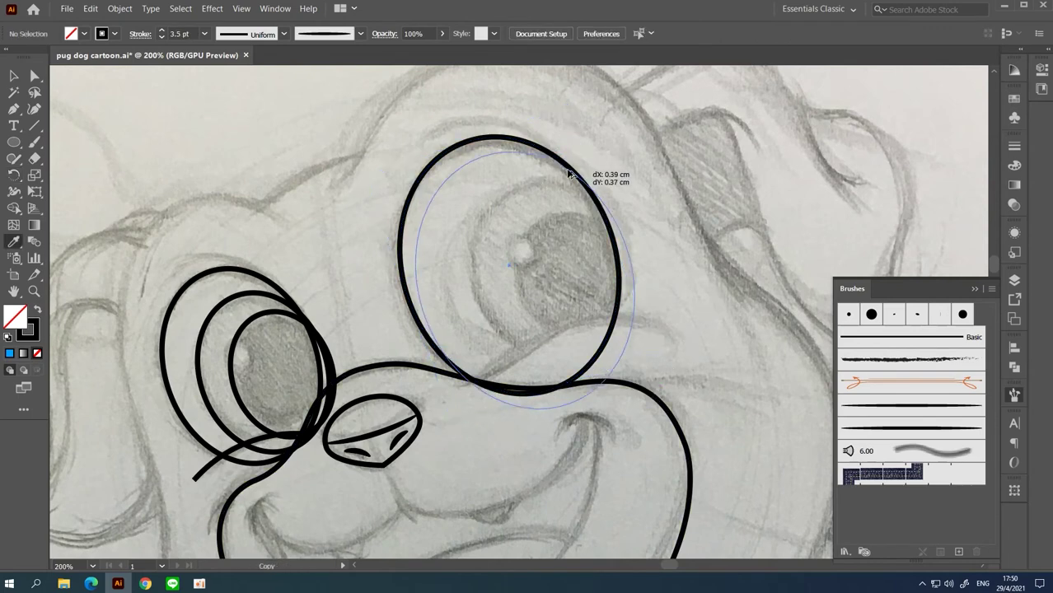
Step: Add a smaller inner ring in the right eye with the thick 3.5 pt black stroke
{"action": "left_click_drag", "start_coordinate": [554, 157], "coordinate": [571, 402]}
{"action": "left_click_drag", "start_coordinate": [512, 155], "coordinate": [557, 170]}
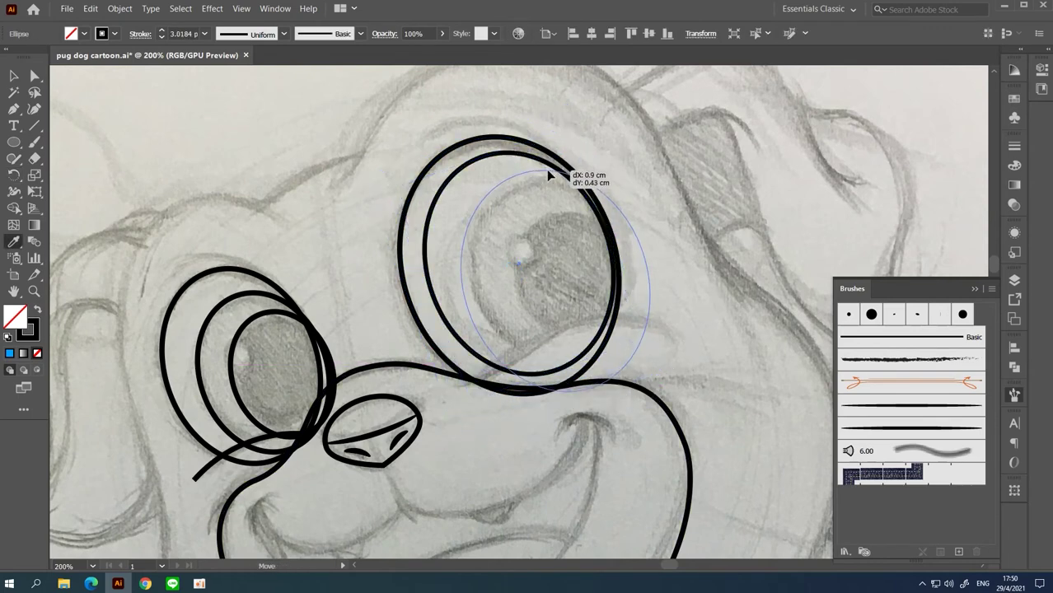
{"action": "left_click_drag", "start_coordinate": [651, 408], "coordinate": [611, 370]}
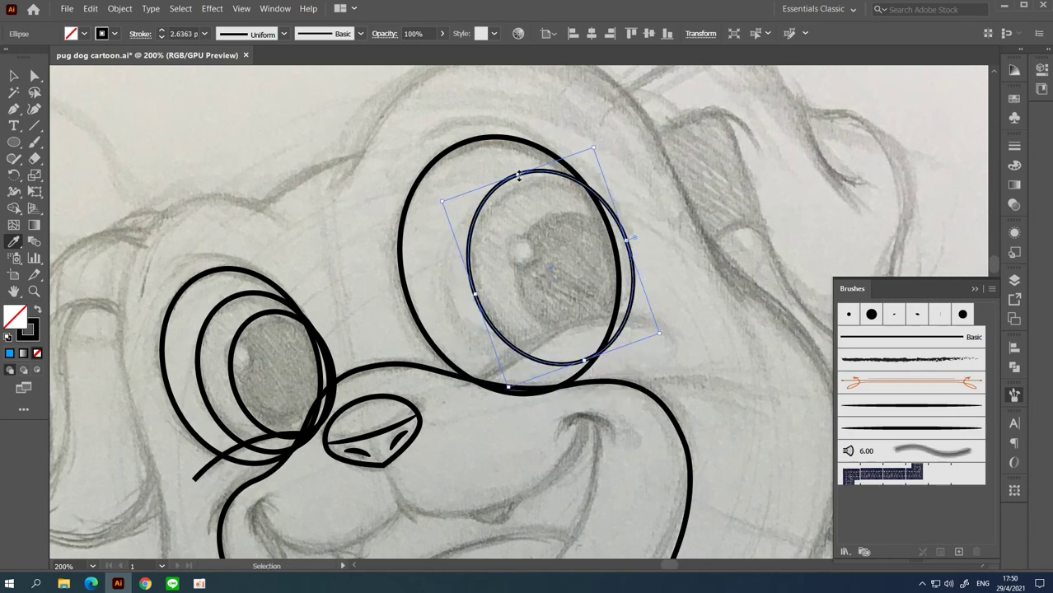
{"action": "left_click_drag", "start_coordinate": [519, 175], "coordinate": [524, 178]}
{"action": "left_click", "coordinate": [532, 143], "text": "shift"}
{"action": "key", "text": "i"}
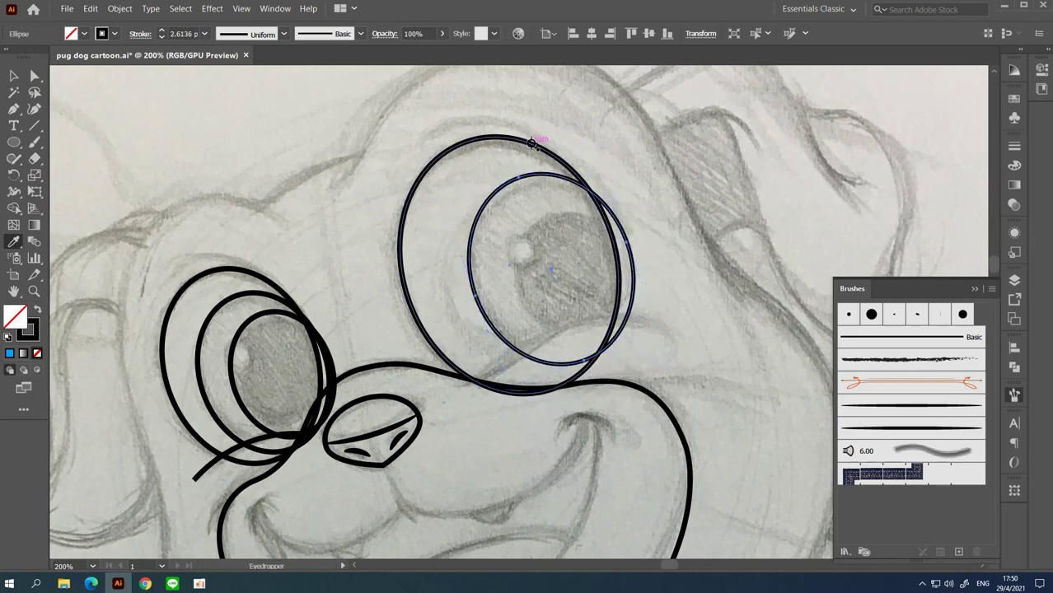
{"action": "left_click", "coordinate": [532, 143]}
Step: Duplicate the ring into a smaller pupil ring with the same thick black stroke
{"action": "mouse_move", "coordinate": [614, 381]}
{"action": "left_mouse_down"}
{"action": "mouse_move", "coordinate": [599, 338]}
{"action": "mouse_move", "coordinate": [613, 329]}
{"action": "left_mouse_up"}
{"action": "left_click_drag", "start_coordinate": [553, 207], "coordinate": [560, 211]}
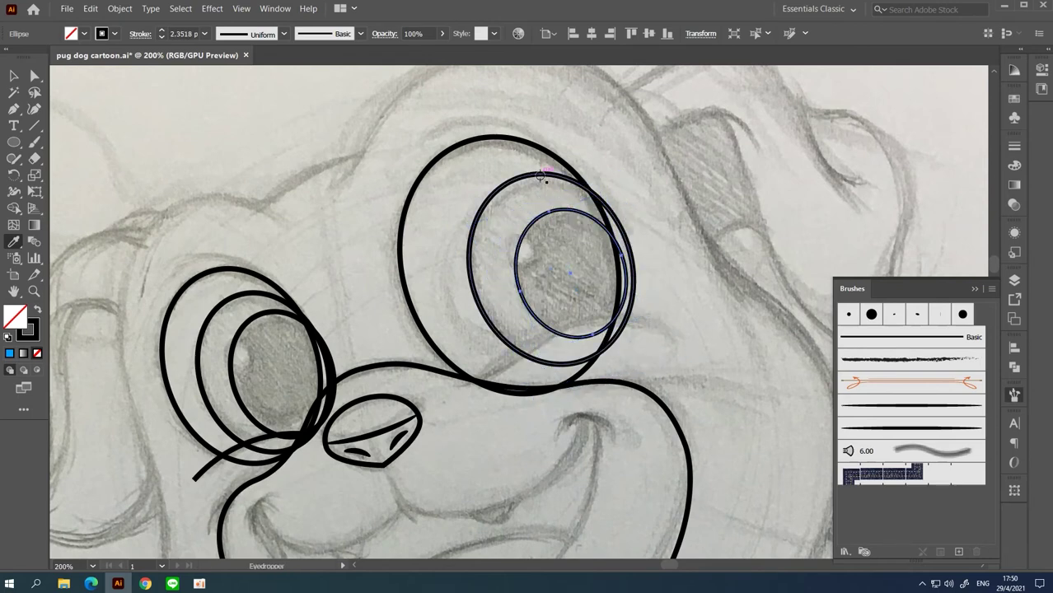
{"action": "left_click", "coordinate": [541, 177]}
{"action": "key", "text": "ctrl+shift+a"}
Step: Draw a curved line sweeping beneath the right eye
{"action": "key", "text": "p"}
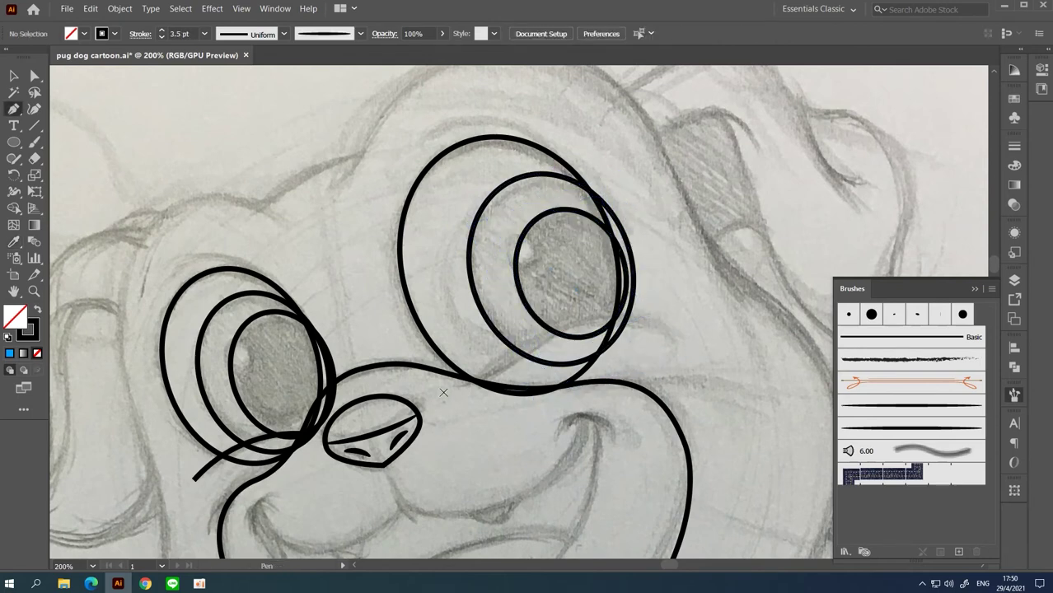
{"action": "left_click_drag", "start_coordinate": [454, 384], "coordinate": [593, 340]}
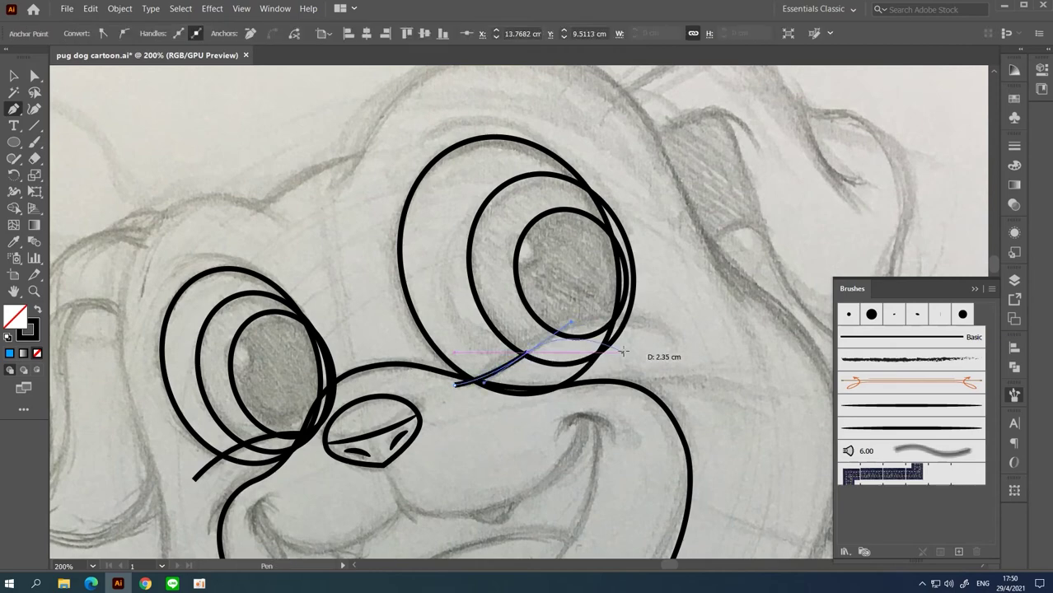
{"action": "key", "text": "ctrl+plus"}
{"action": "mouse_move", "coordinate": [558, 293]}
{"action": "left_mouse_down"}
{"action": "mouse_move", "coordinate": [626, 328]}
{"action": "mouse_move", "coordinate": [617, 320]}
{"action": "left_mouse_up"}
{"action": "left_click", "coordinate": [614, 344]}
{"action": "key", "text": "ctrl+minus"}
{"action": "key", "text": "ctrl+minus"}
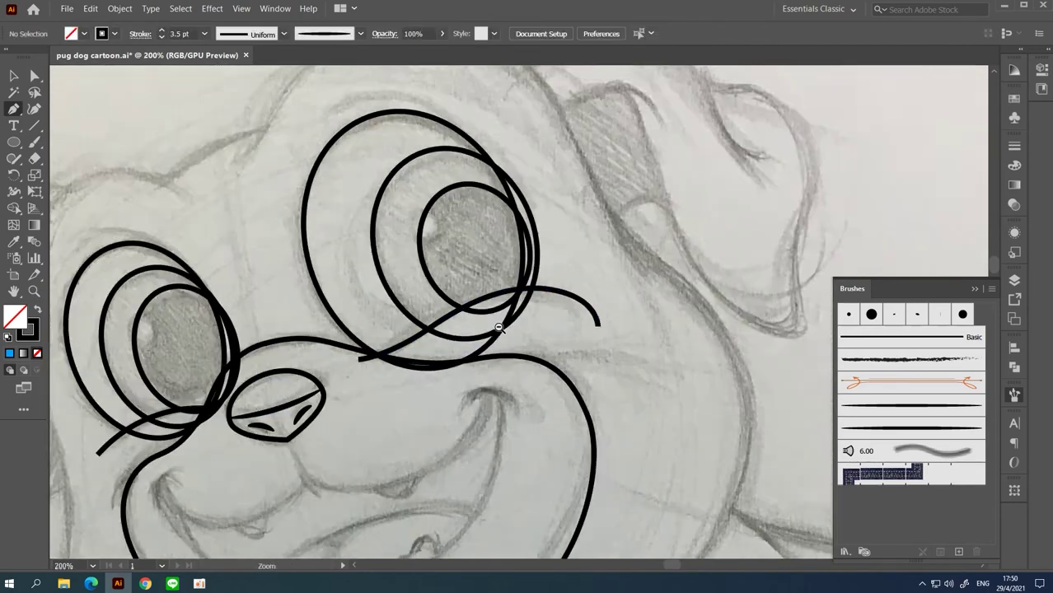
{"action": "left_click_drag", "start_coordinate": [412, 285], "coordinate": [470, 322]}
Step: With Shape Builder, delete overlapping stroke pieces along the cheek and around the left eye
{"action": "key", "text": "ctrl+a"}
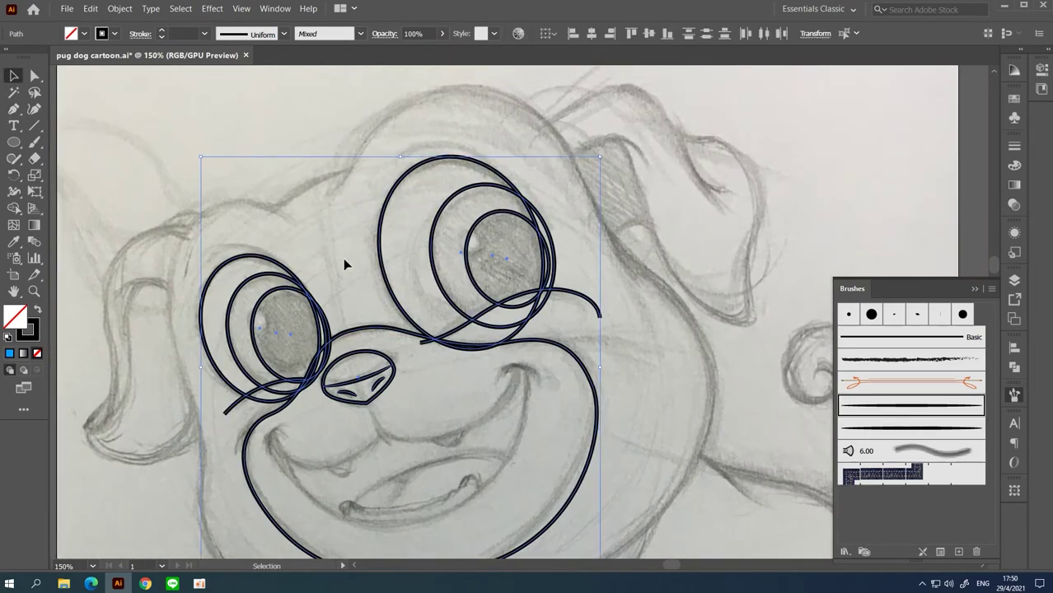
{"action": "scroll", "coordinate": [367, 231], "scroll_direction": "down", "scroll_amount": 3}
{"action": "scroll", "coordinate": [394, 277], "scroll_direction": "up", "scroll_amount": 3}
{"action": "left_click", "coordinate": [15, 209]}
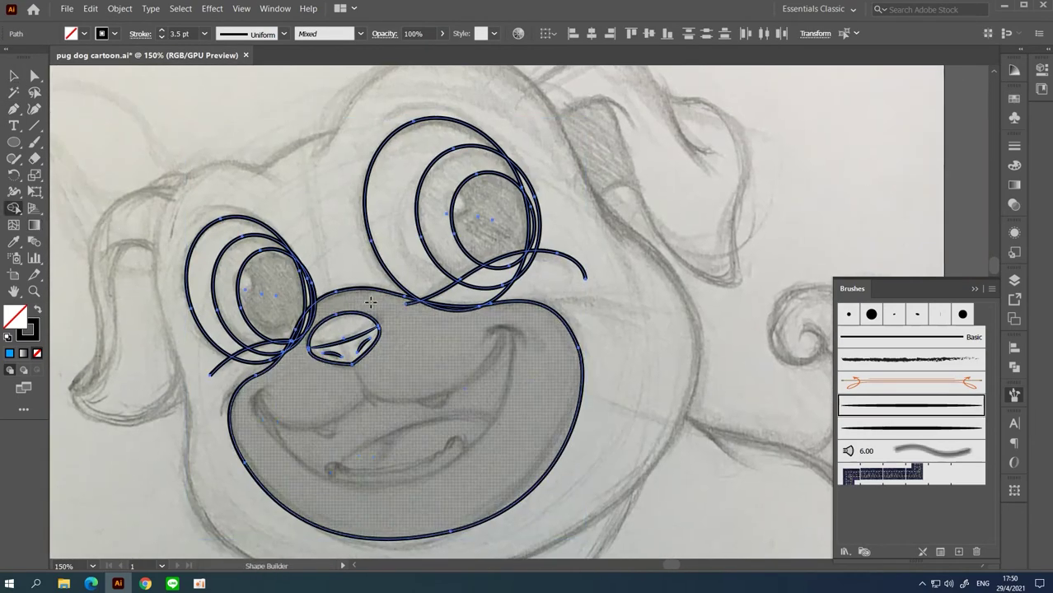
{"action": "scroll", "coordinate": [486, 289], "scroll_direction": "up", "scroll_amount": 3}
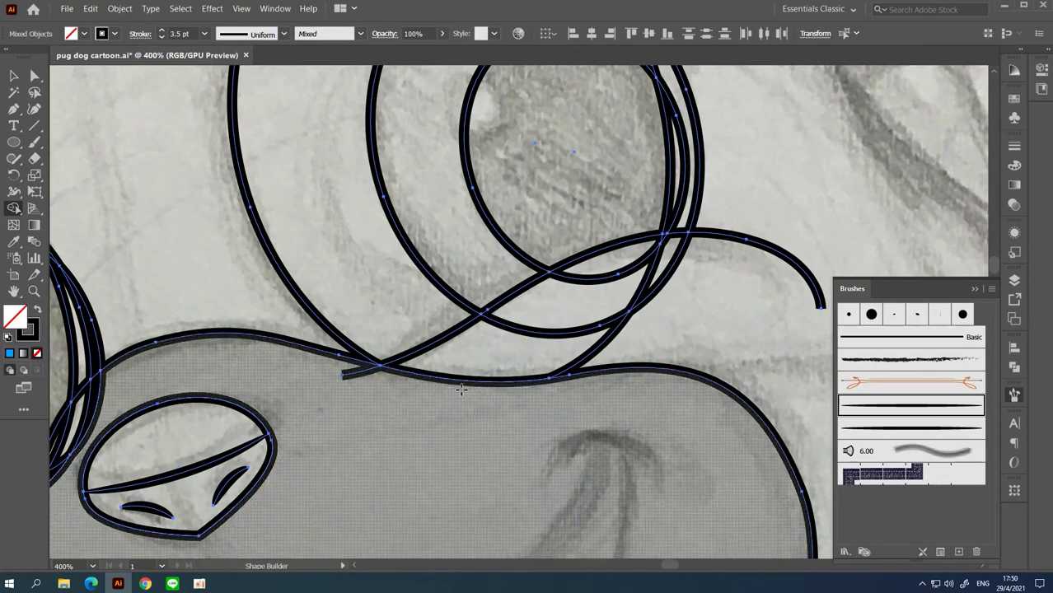
{"action": "scroll", "coordinate": [396, 354], "scroll_direction": "down", "scroll_amount": 2}
{"action": "scroll", "coordinate": [395, 354], "scroll_direction": "left", "scroll_amount": 5}
{"action": "left_click", "coordinate": [325, 334], "text": "alt"}
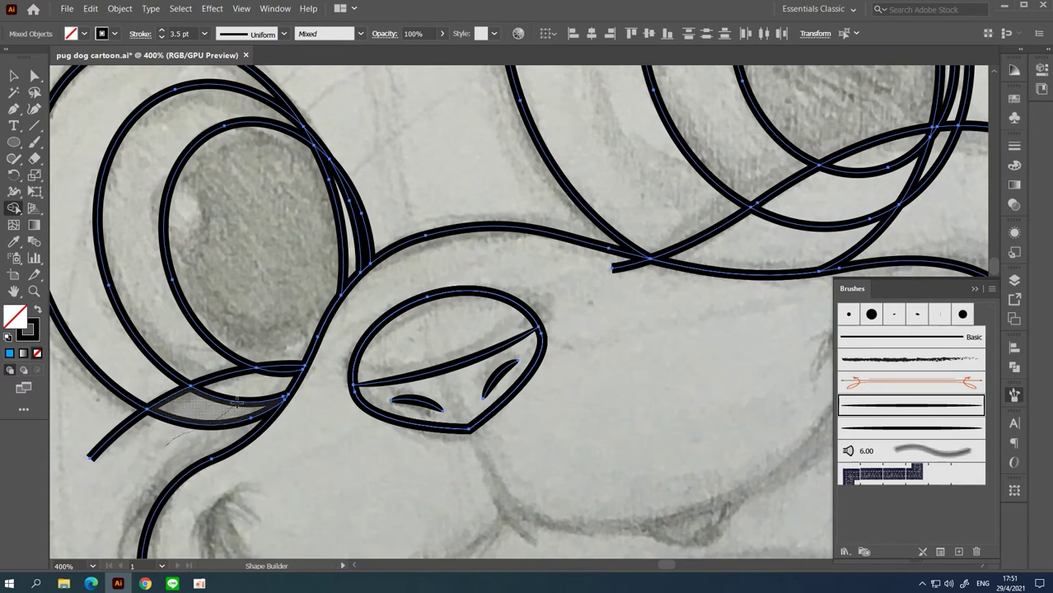
{"action": "left_click", "coordinate": [269, 379], "text": "alt"}
{"action": "left_click", "coordinate": [354, 229], "text": "alt"}
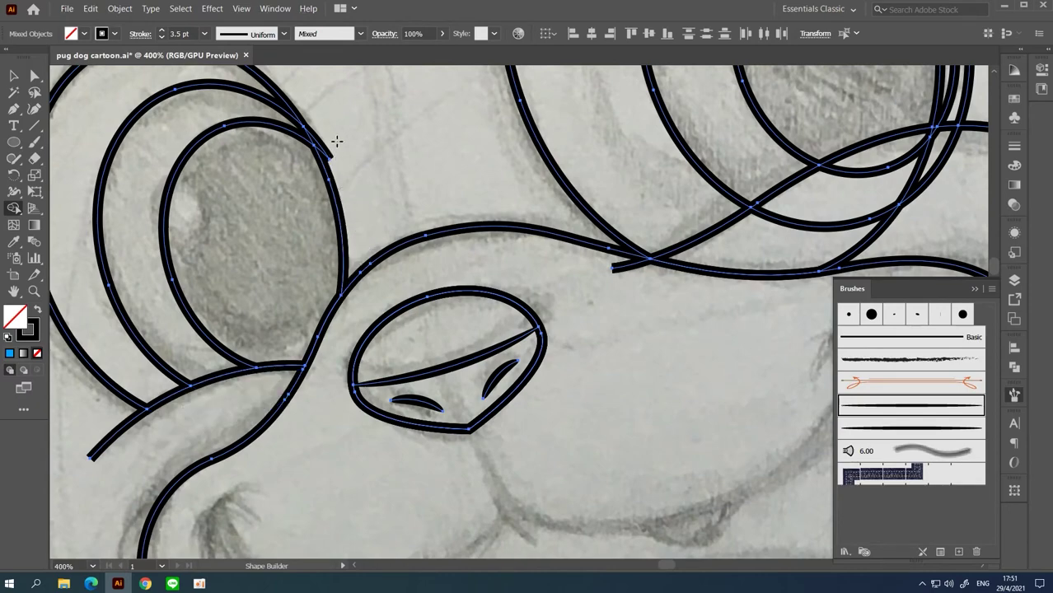
Step: Trim the overlapping lower arc of the right eye
{"action": "scroll", "coordinate": [290, 412], "scroll_direction": "up", "scroll_amount": 3}
{"action": "scroll", "coordinate": [290, 412], "scroll_direction": "right", "scroll_amount": 5}
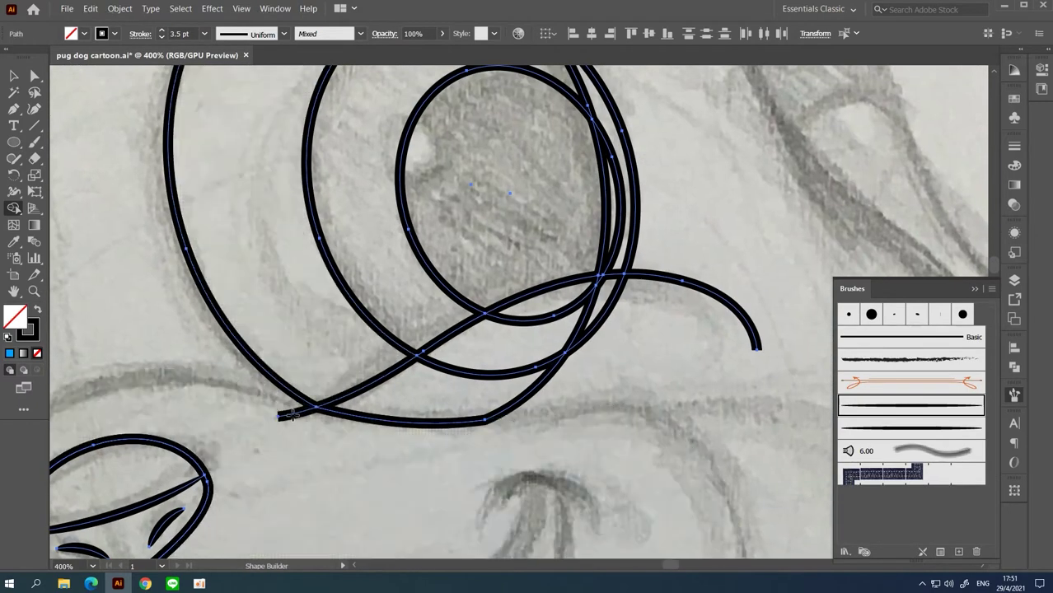
{"action": "scroll", "coordinate": [499, 243], "scroll_direction": "down", "scroll_amount": 1}
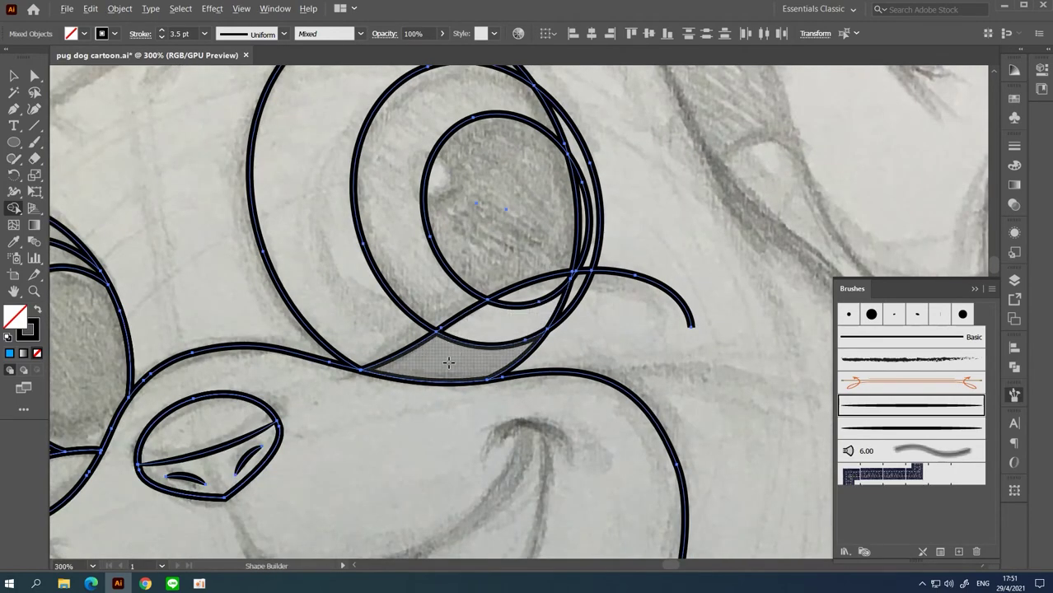
{"action": "left_click_drag", "start_coordinate": [543, 361], "coordinate": [596, 293]}
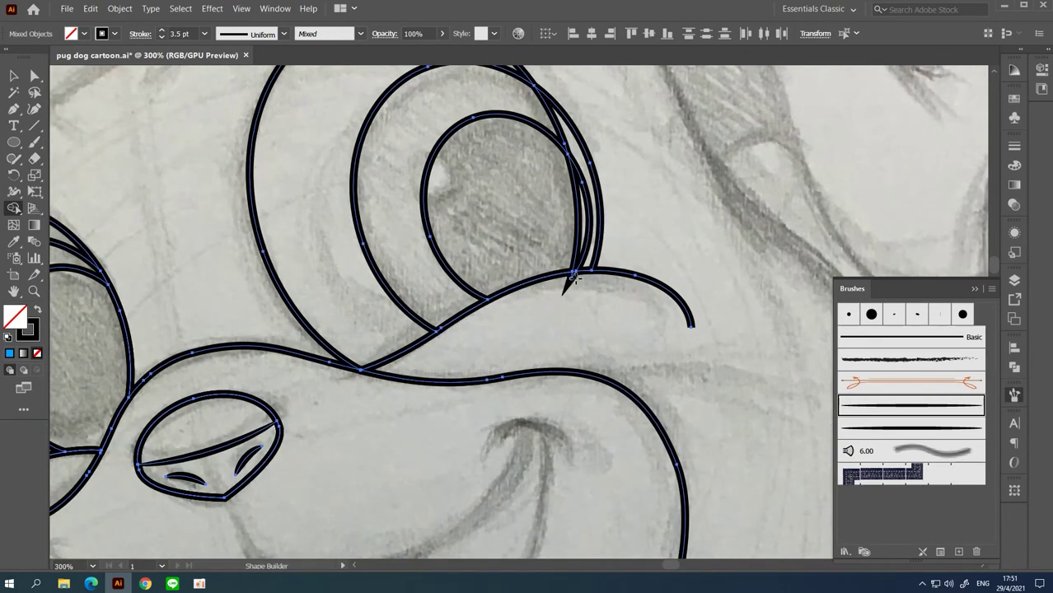
{"action": "key", "text": "ctrl+0"}
Step: Save the drawing with Ctrl+S
{"action": "key", "text": "ctrl+shift+a"}
{"action": "key", "text": "ctrl+equal"}
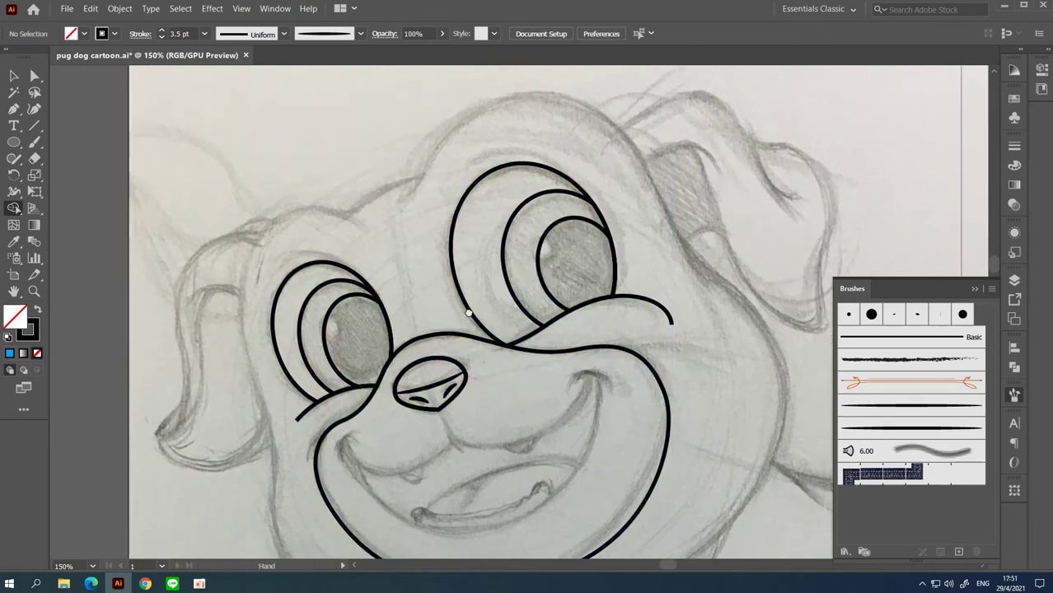
{"action": "key", "text": "p"}
{"action": "key", "text": "ctrl+s"}
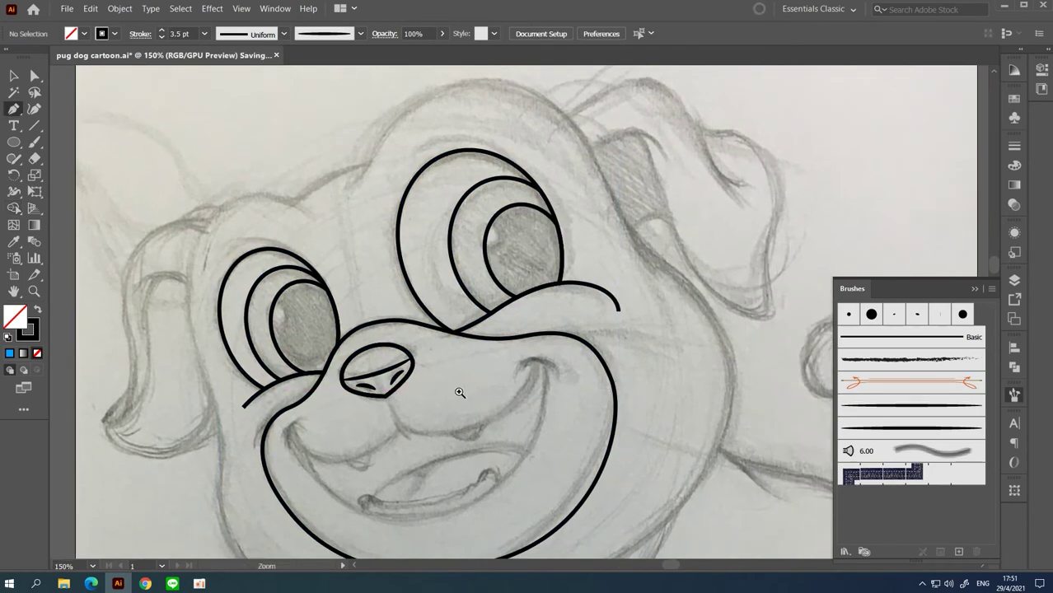
Step: Trace the right smile curve from below the nose up to its end point
{"action": "scroll", "coordinate": [459, 392], "scroll_direction": "up", "scroll_amount": 2}
{"action": "left_click_drag", "start_coordinate": [477, 373], "coordinate": [363, 424]}
{"action": "left_click", "coordinate": [290, 266]}
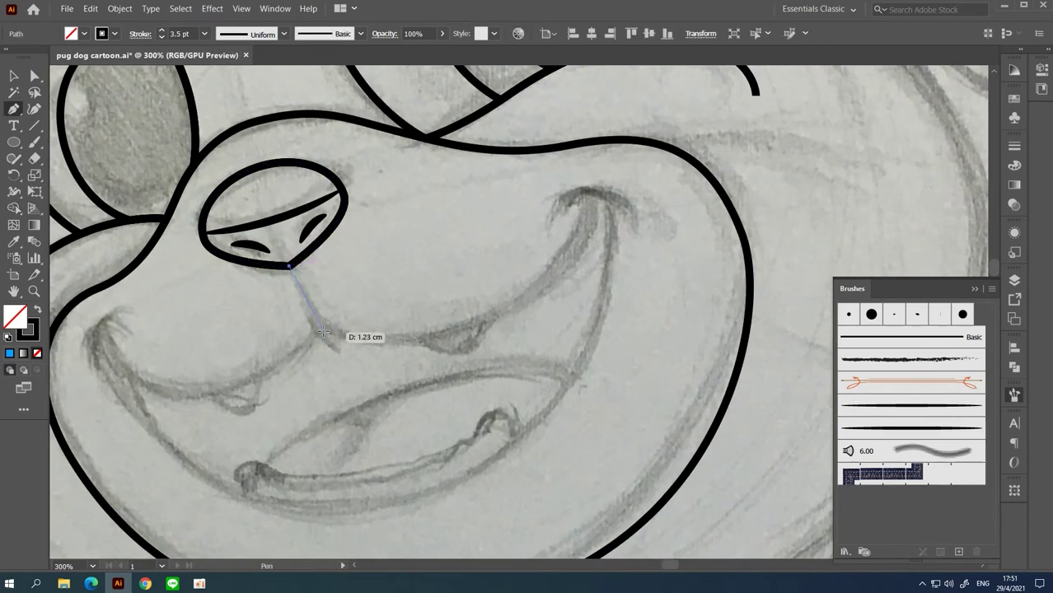
{"action": "mouse_move", "coordinate": [321, 330]}
{"action": "left_mouse_down"}
{"action": "mouse_move", "coordinate": [339, 346]}
{"action": "mouse_move", "coordinate": [323, 369]}
{"action": "left_mouse_up"}
{"action": "left_click_drag", "start_coordinate": [482, 367], "coordinate": [559, 312]}
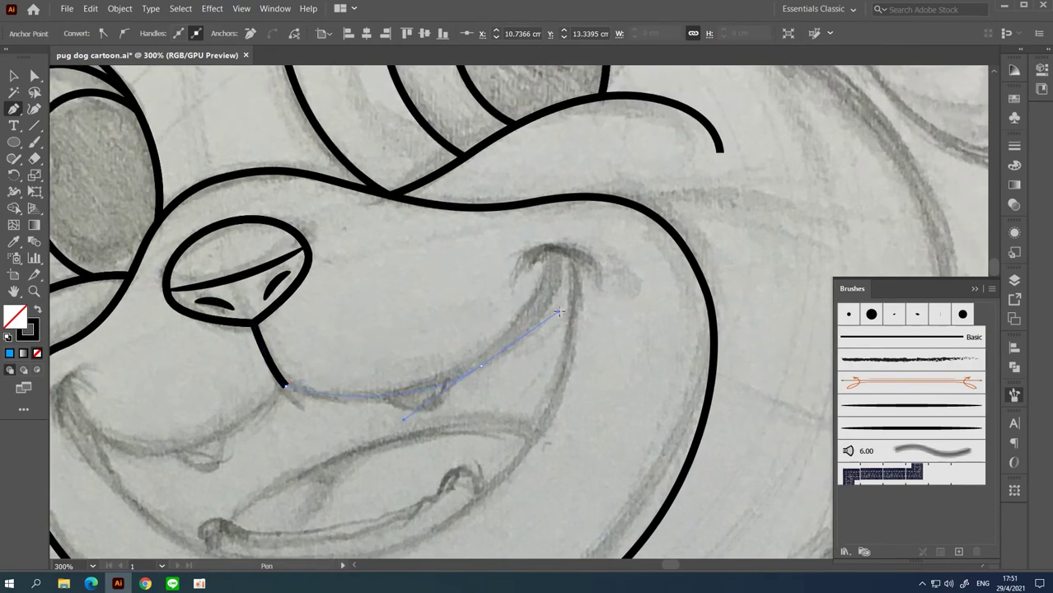
{"action": "left_click", "coordinate": [558, 249]}
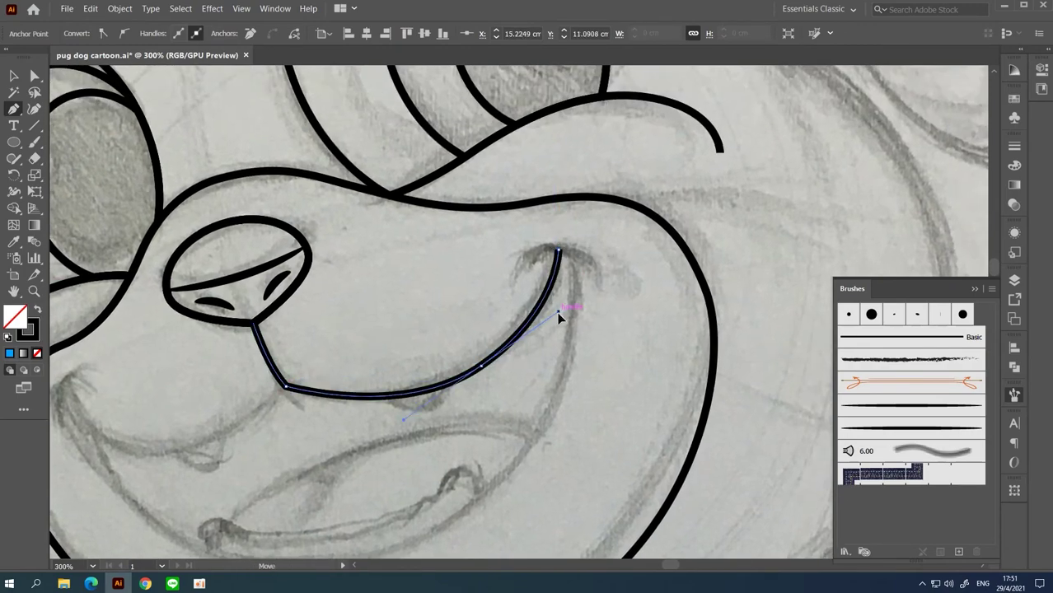
Step: Trace the left smile curve from the nose line out to its end point
{"action": "left_click_drag", "start_coordinate": [299, 354], "coordinate": [489, 247]}
{"action": "left_click", "coordinate": [477, 282]}
{"action": "left_click_drag", "start_coordinate": [348, 340], "coordinate": [261, 284]}
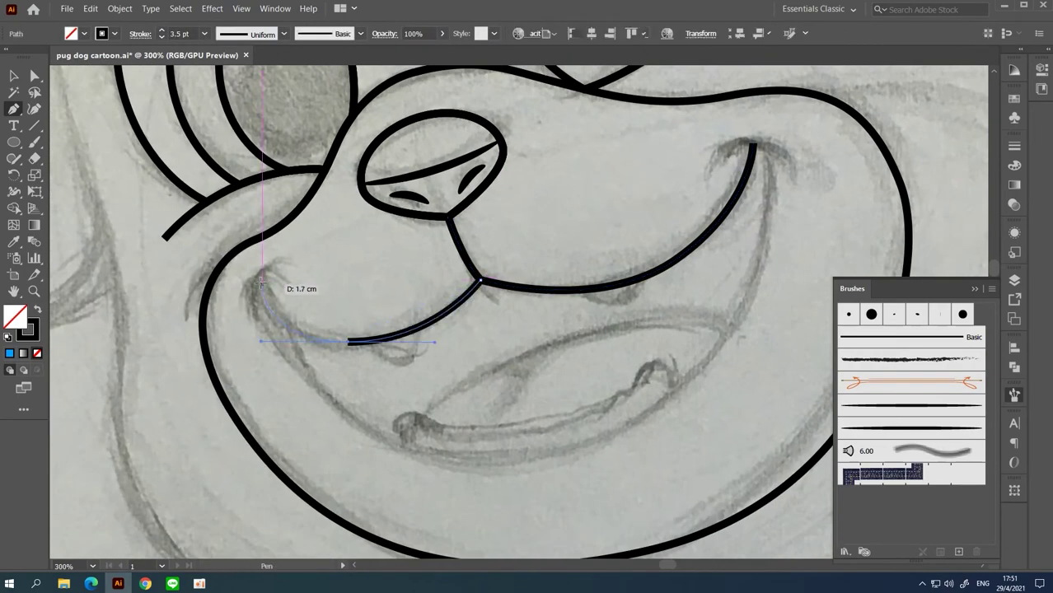
{"action": "left_click", "coordinate": [256, 283]}
{"action": "left_click", "coordinate": [266, 341], "text": "ctrl"}
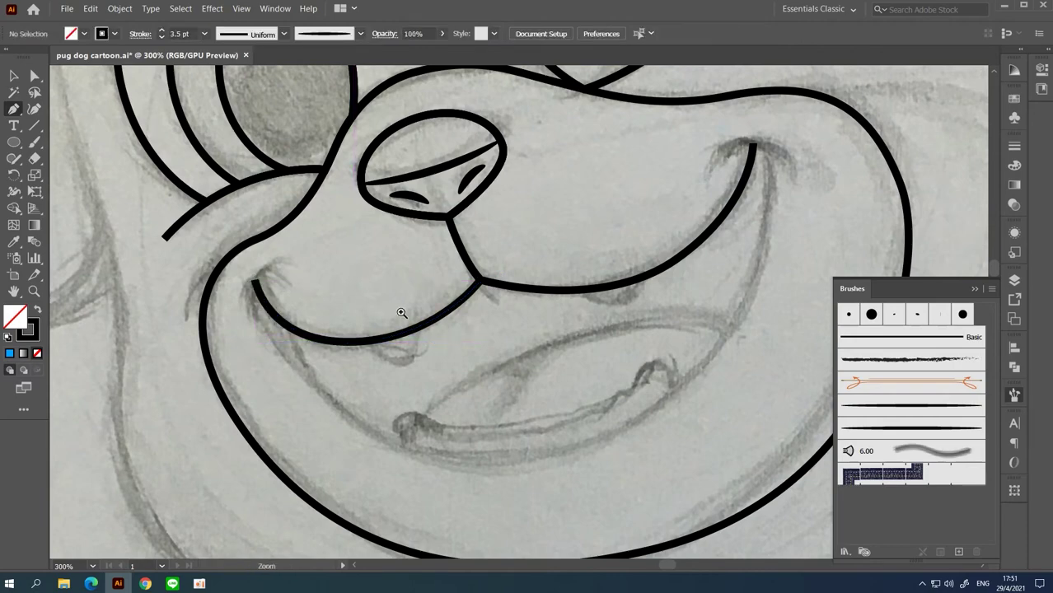
Step: Draw the small curled flick at the left mouth corner
{"action": "key", "text": "ctrl+equal"}
{"action": "left_click_drag", "start_coordinate": [302, 314], "coordinate": [303, 366]}
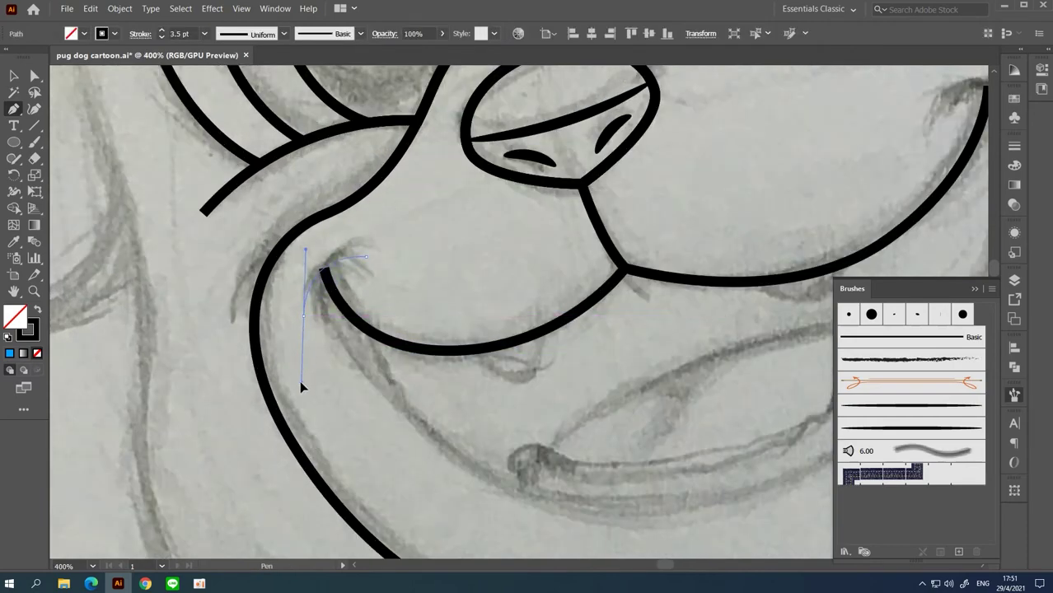
{"action": "left_click", "coordinate": [498, 259], "text": "ctrl"}
{"action": "scroll", "coordinate": [618, 223], "scroll_direction": "up", "scroll_amount": 2}
Step: Draw the matching curled flick at the right mouth corner
{"action": "scroll", "coordinate": [544, 254], "scroll_direction": "right", "scroll_amount": 5}
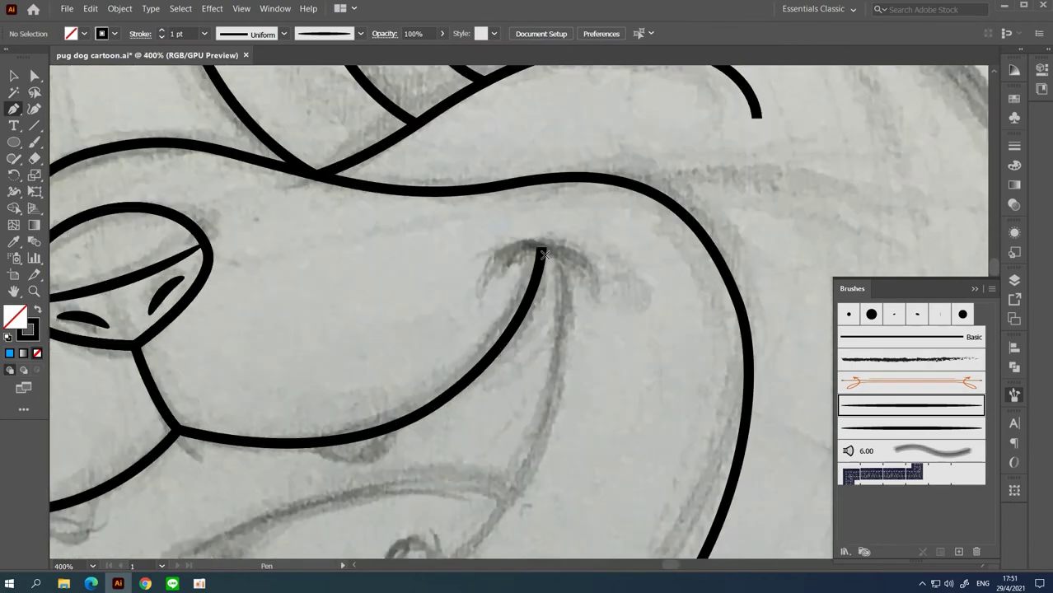
{"action": "left_click", "coordinate": [486, 262]}
{"action": "left_click_drag", "start_coordinate": [588, 301], "coordinate": [595, 313]}
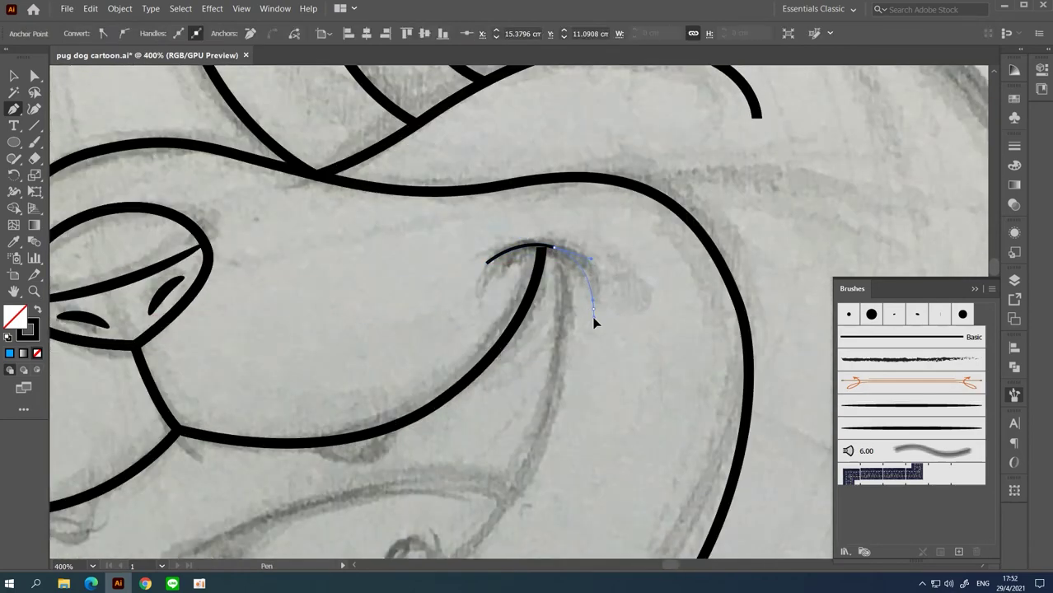
{"action": "left_click", "coordinate": [606, 364], "text": "ctrl"}
{"action": "key", "text": "ctrl+minus"}
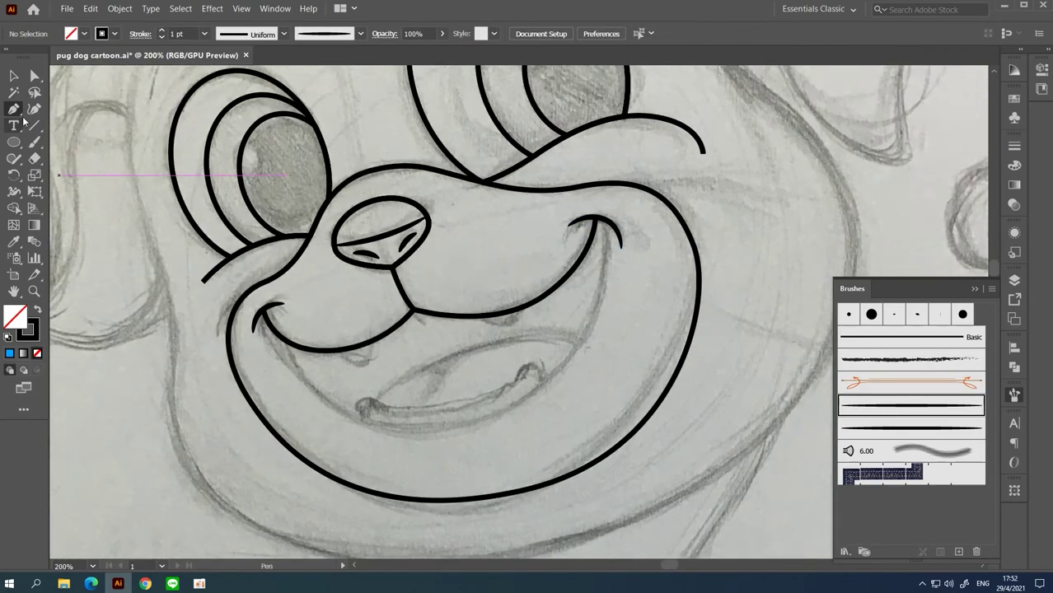
{"action": "scroll", "coordinate": [330, 247], "scroll_direction": "down", "scroll_amount": 1}
Step: Draw the inner lower lip arc between the two smile corners
{"action": "left_click", "coordinate": [395, 278]}
{"action": "left_click_drag", "start_coordinate": [245, 285], "coordinate": [264, 305]}
{"action": "left_click", "coordinate": [264, 308]}
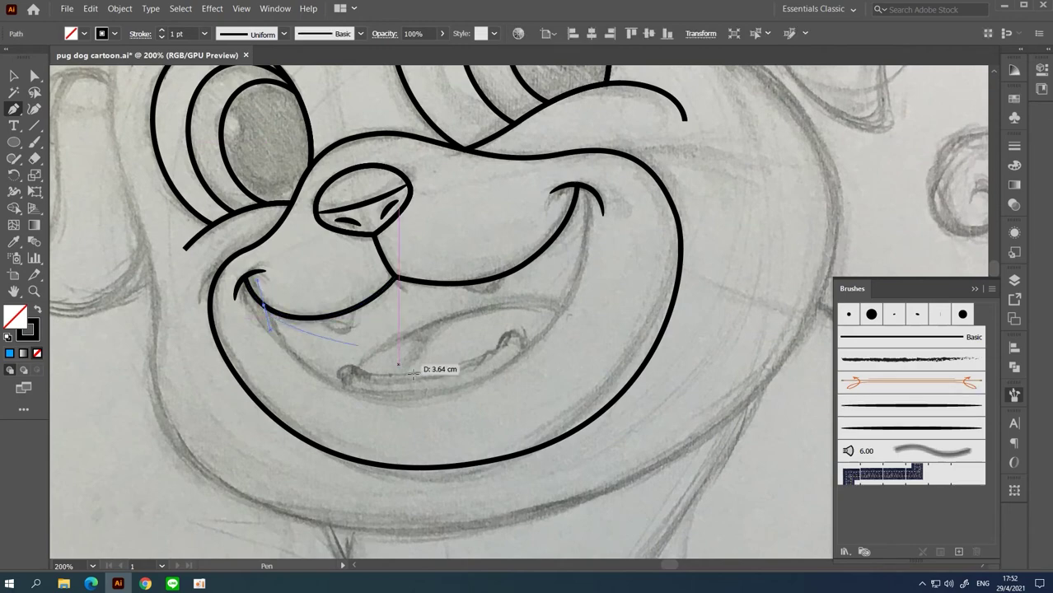
{"action": "left_click_drag", "start_coordinate": [589, 374], "coordinate": [498, 470]}
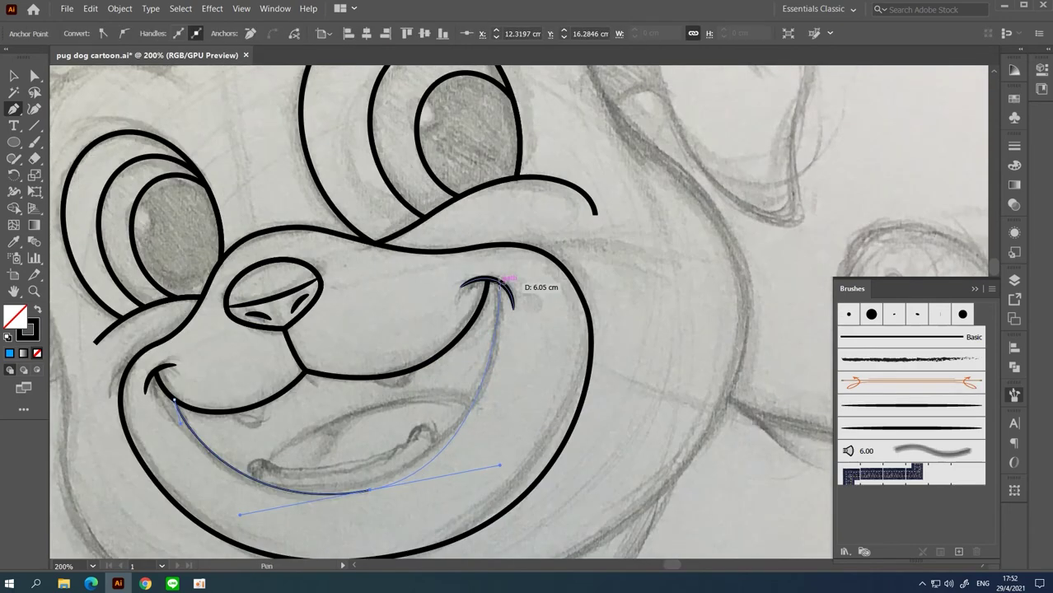
{"action": "left_click_drag", "start_coordinate": [500, 283], "coordinate": [498, 257]}
Step: Adjust the lip curve's bend and give it the thick black stroke
{"action": "key", "text": "ctrl+plus"}
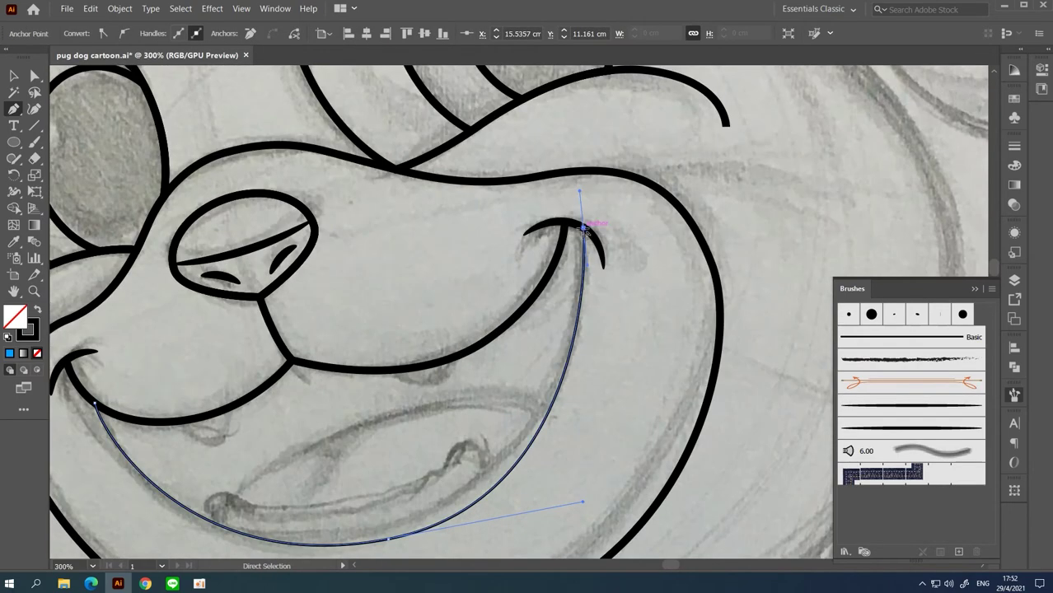
{"action": "scroll", "coordinate": [546, 369], "scroll_direction": "down", "scroll_amount": 4}
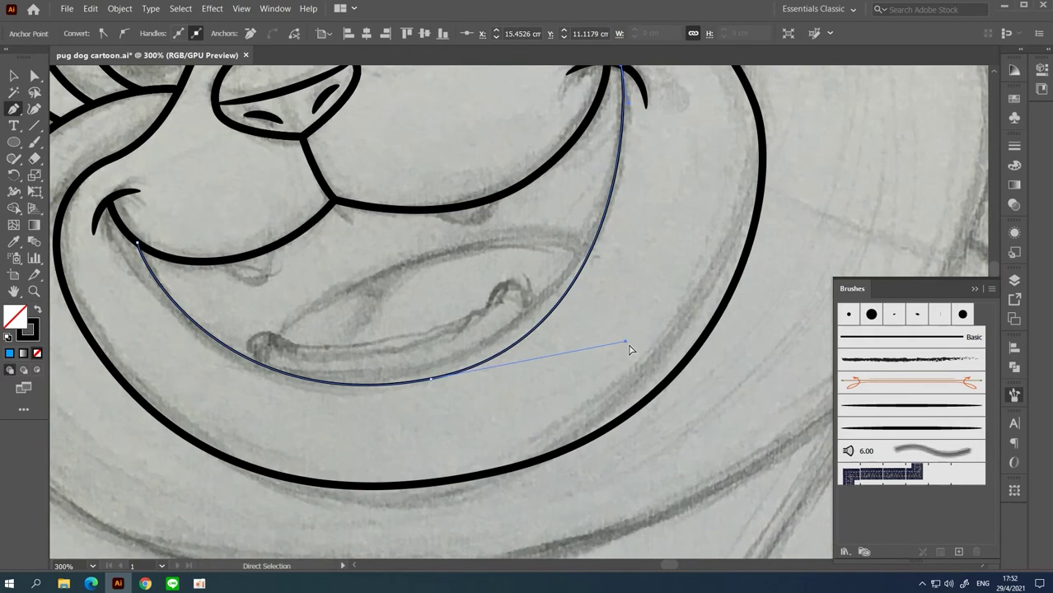
{"action": "left_click_drag", "start_coordinate": [628, 343], "coordinate": [646, 345]}
{"action": "key", "text": "i"}
{"action": "left_click", "coordinate": [489, 202]}
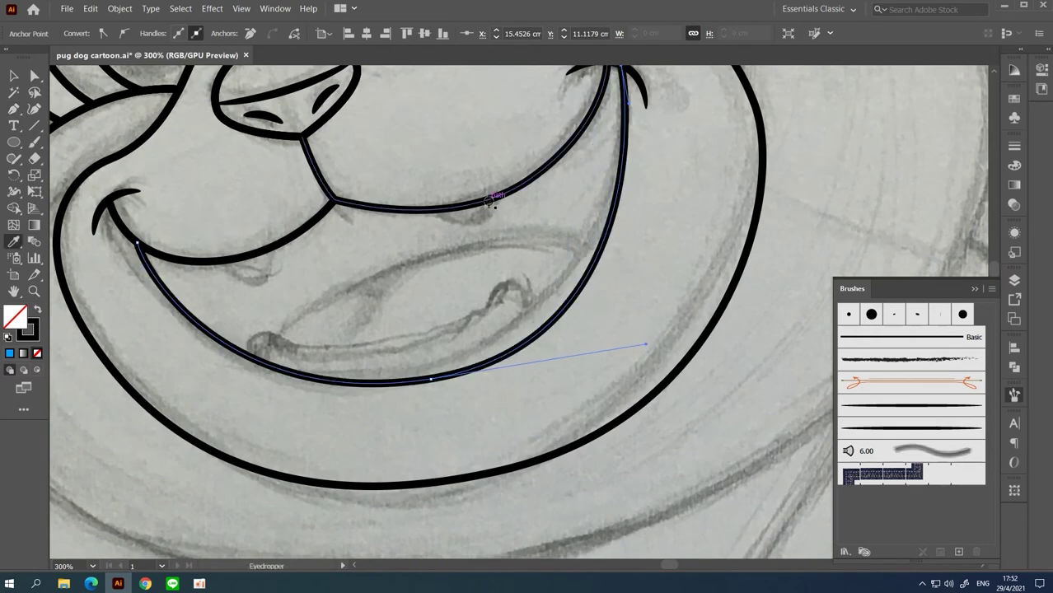
Step: Reshape the inner lower lip curve with the Direct Selection tool
{"action": "key", "text": "ctrl+minus"}
{"action": "left_click", "coordinate": [477, 399], "text": "ctrl"}
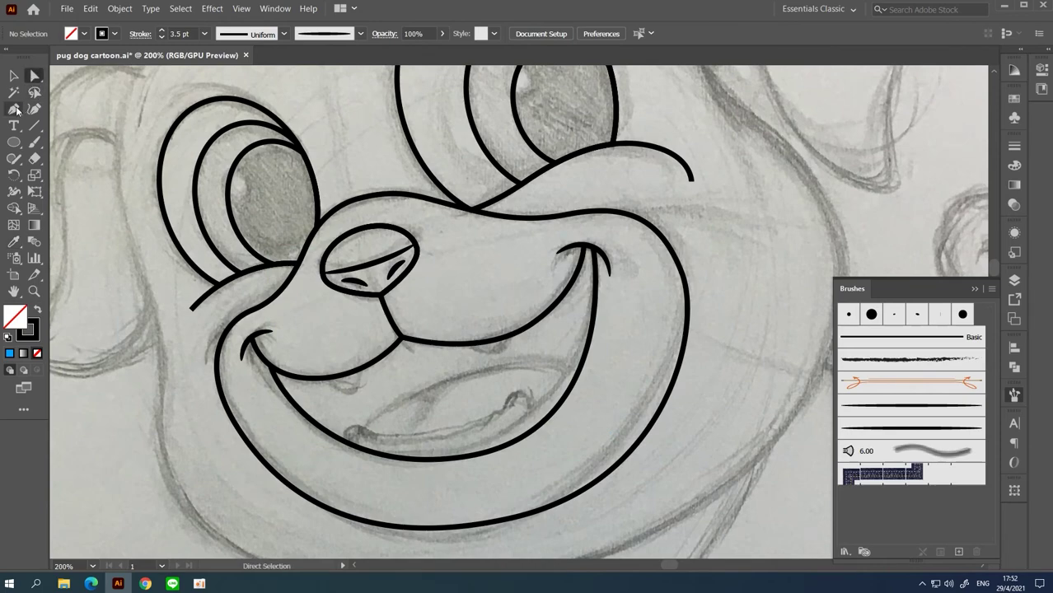
{"action": "left_click", "coordinate": [16, 110]}
{"action": "key", "text": "ctrl+plus"}
{"action": "left_click", "coordinate": [674, 250], "text": "ctrl"}
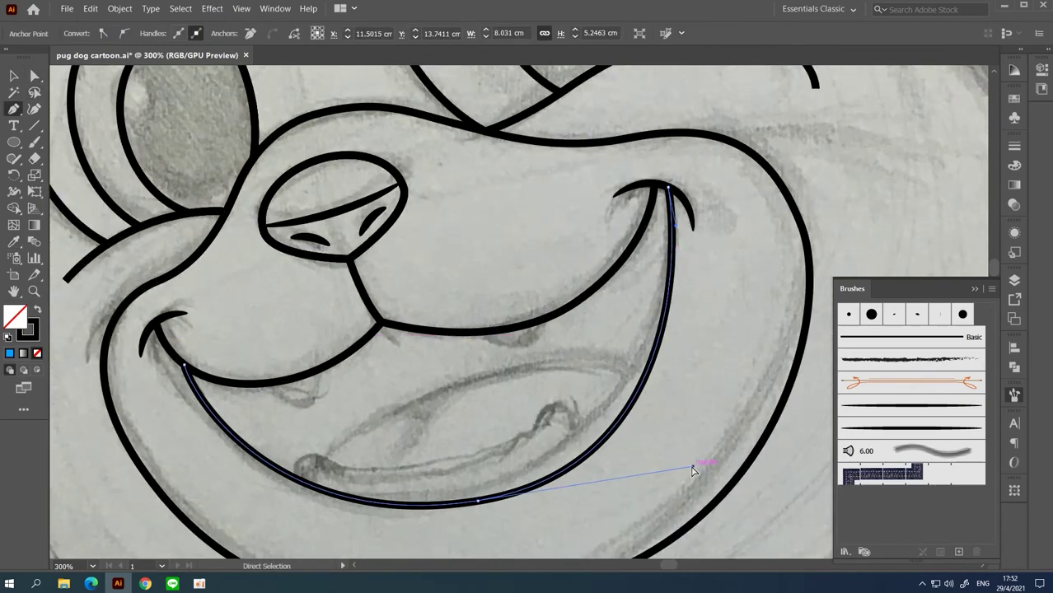
{"action": "left_click", "coordinate": [422, 444], "text": "ctrl"}
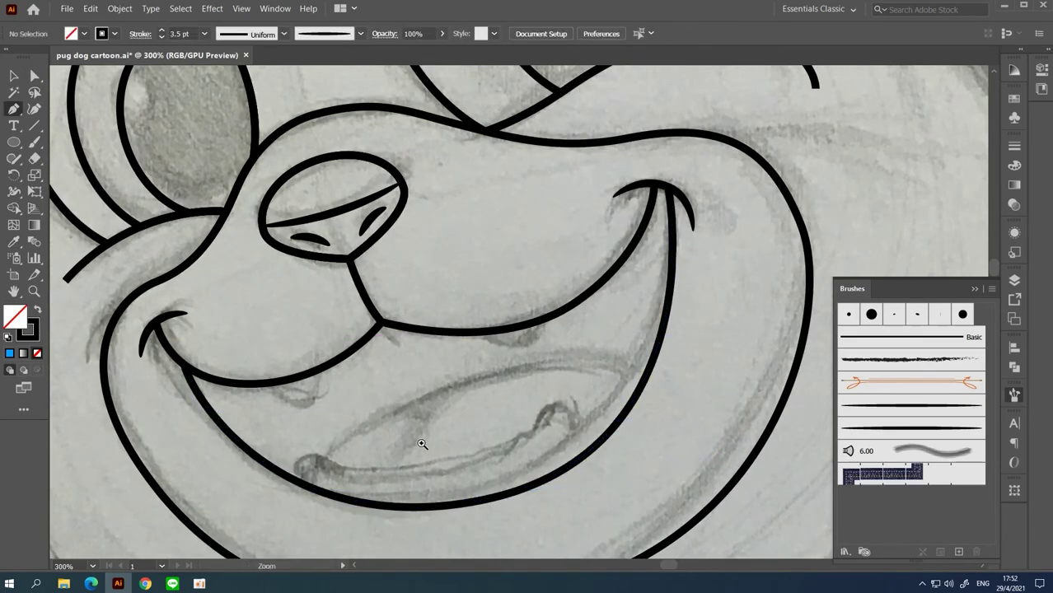
{"action": "left_click", "coordinate": [422, 444], "text": "ctrl"}
Step: Draw the first upper fang curving down from the lip line
{"action": "left_click", "coordinate": [262, 272]}
{"action": "left_click_drag", "start_coordinate": [318, 312], "coordinate": [359, 302]}
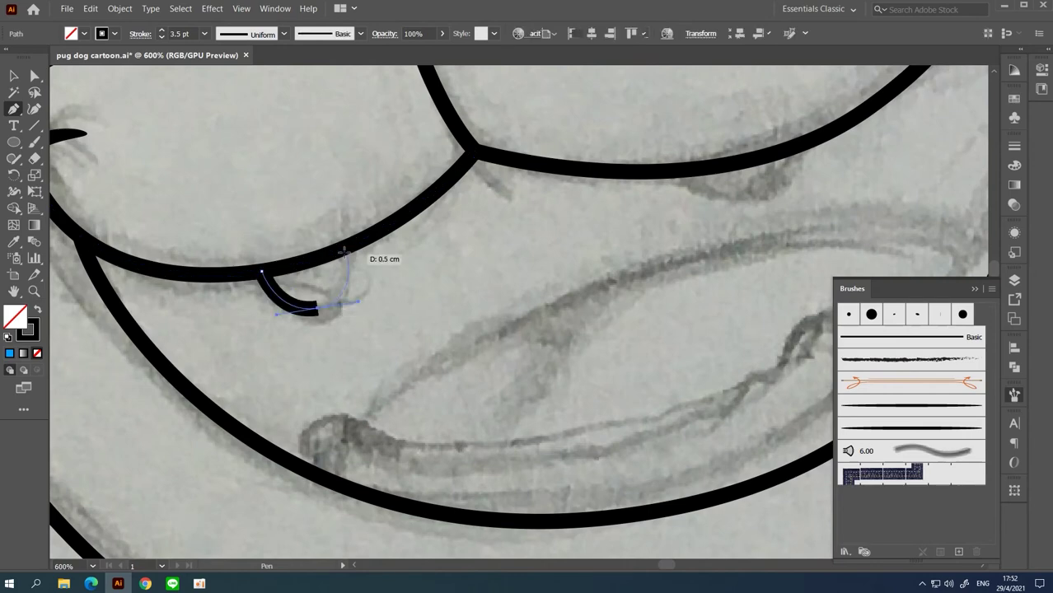
{"action": "left_click", "coordinate": [344, 252]}
{"action": "left_click", "coordinate": [482, 251], "text": "ctrl"}
Step: Draw the second upper fang, closing it back onto the lip
{"action": "scroll", "coordinate": [482, 251], "scroll_direction": "right", "scroll_amount": 5}
{"action": "scroll", "coordinate": [482, 252], "scroll_direction": "up", "scroll_amount": 2}
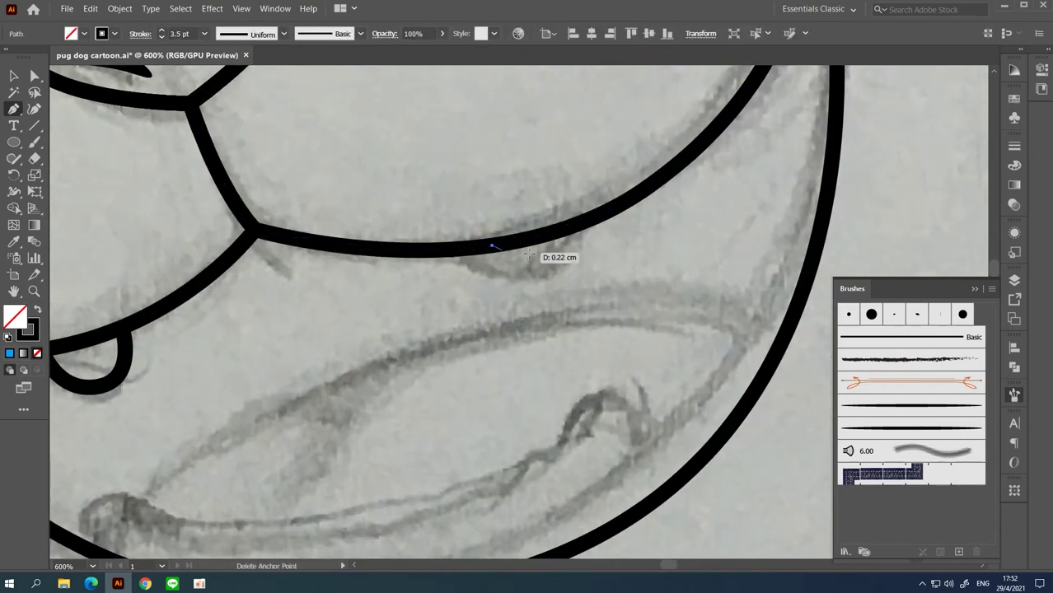
{"action": "left_click", "coordinate": [581, 223]}
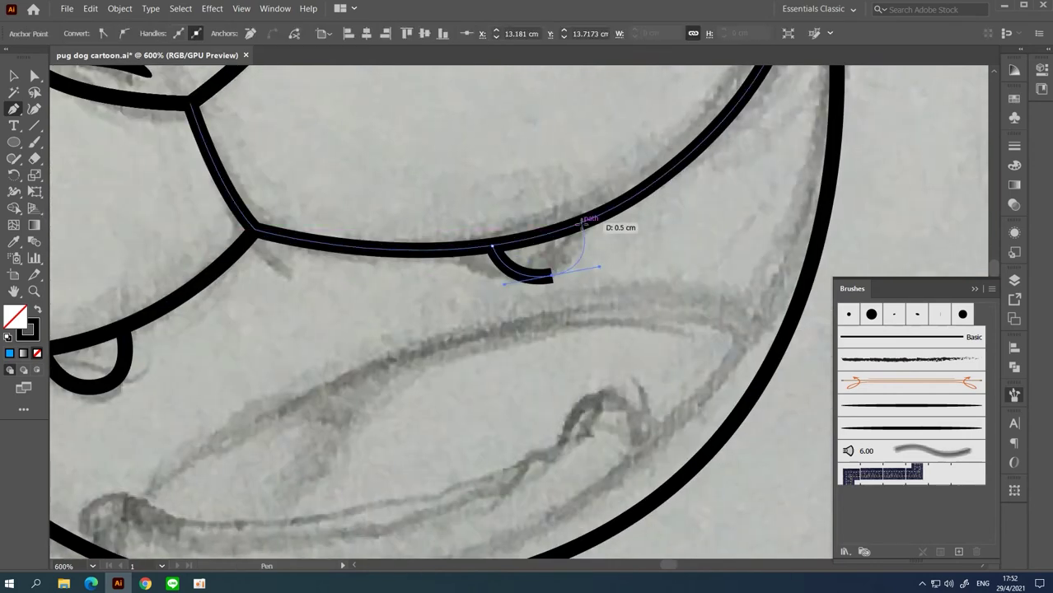
{"action": "left_click", "coordinate": [595, 276], "text": "ctrl"}
{"action": "key", "text": "ctrl+minus"}
Step: Draw the tongue edge from the mouth's right side down to the left
{"action": "left_click", "coordinate": [578, 248]}
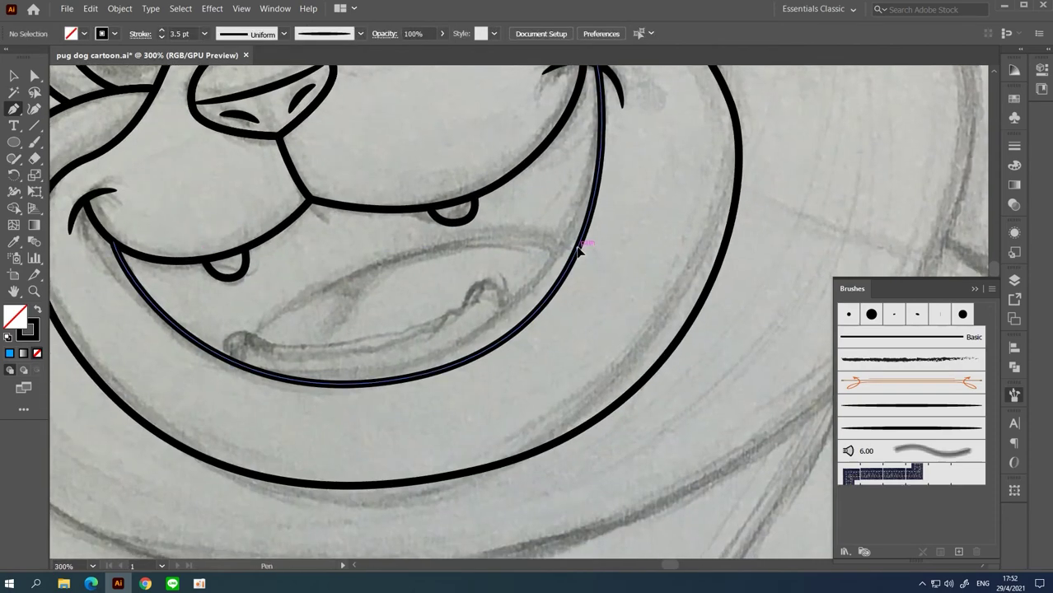
{"action": "left_click", "coordinate": [211, 348]}
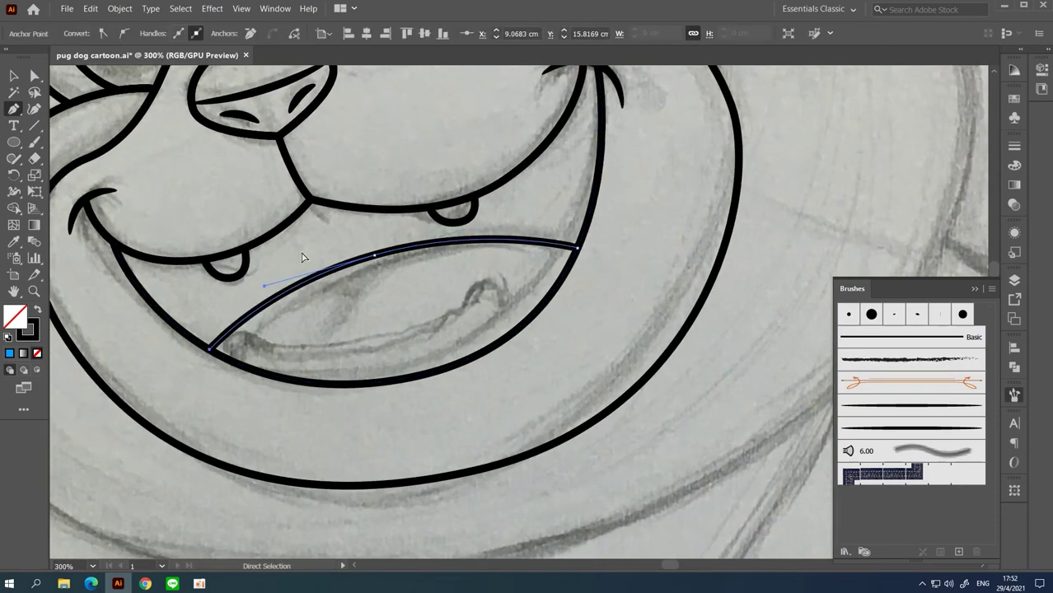
{"action": "key", "text": "ctrl+plus"}
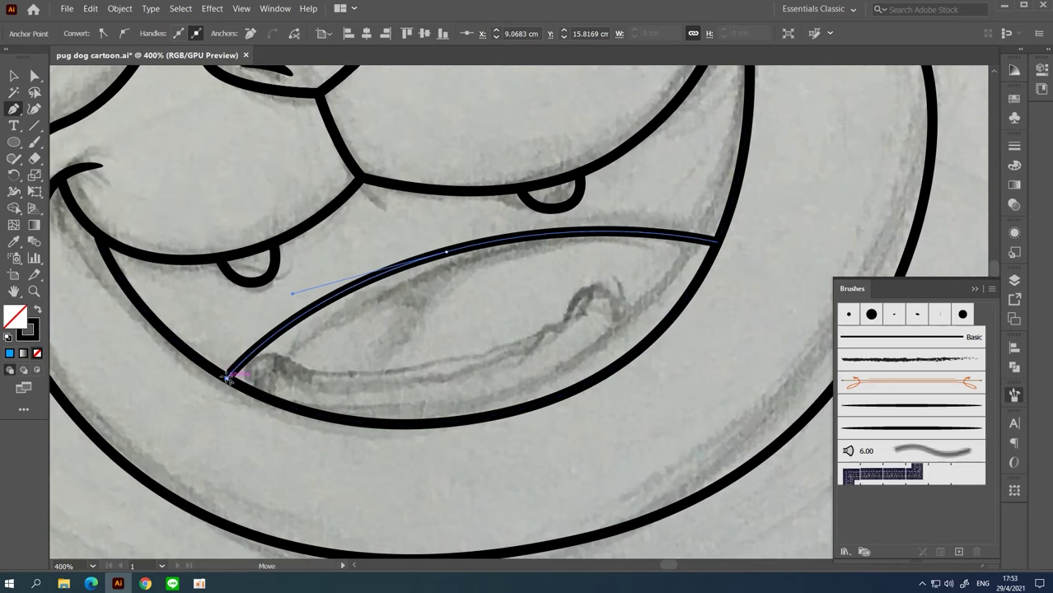
{"action": "key", "text": "ctrl+plus"}
{"action": "key", "text": "ctrl+plus"}
Step: Draw the left lower tooth arching upward from the mouth line
{"action": "left_click", "coordinate": [355, 294]}
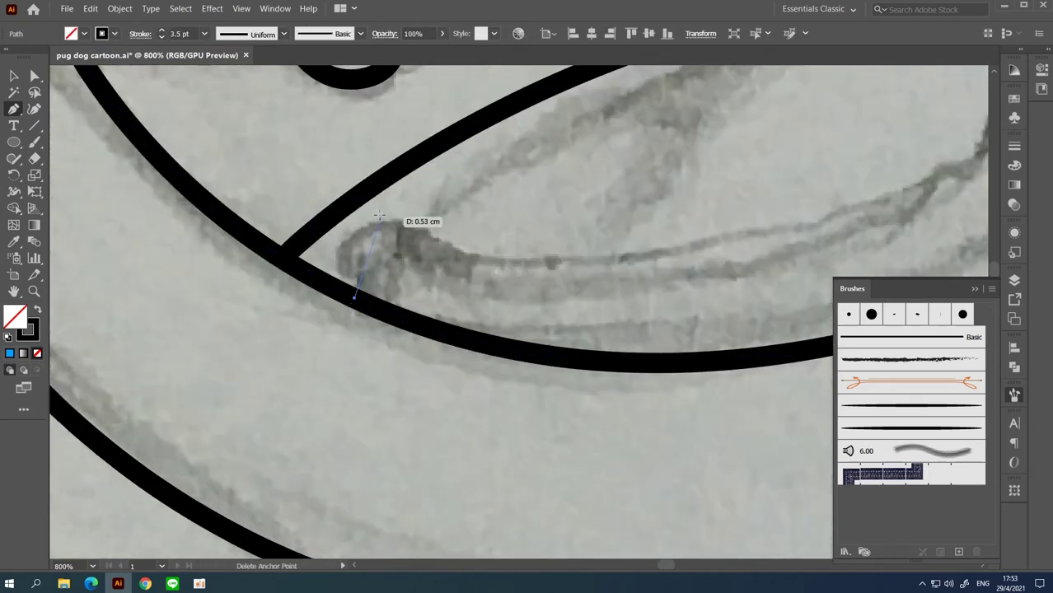
{"action": "left_click_drag", "start_coordinate": [379, 212], "coordinate": [414, 192]}
{"action": "left_click", "coordinate": [446, 264]}
{"action": "left_click", "coordinate": [377, 198], "text": "ctrl"}
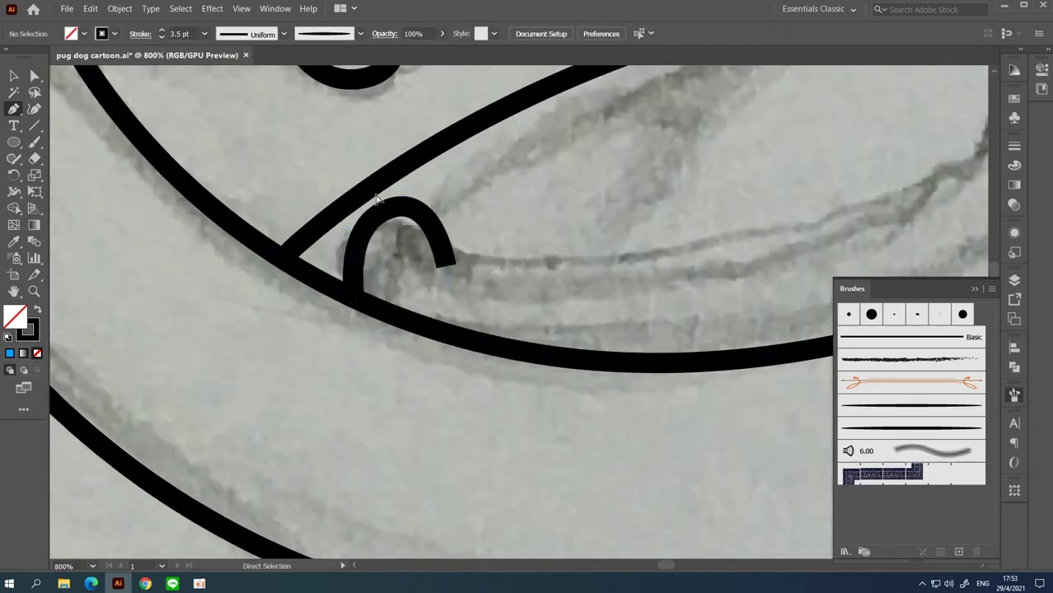
{"action": "key", "text": "ctrl+minus"}
{"action": "left_click_drag", "start_coordinate": [548, 212], "coordinate": [295, 259]}
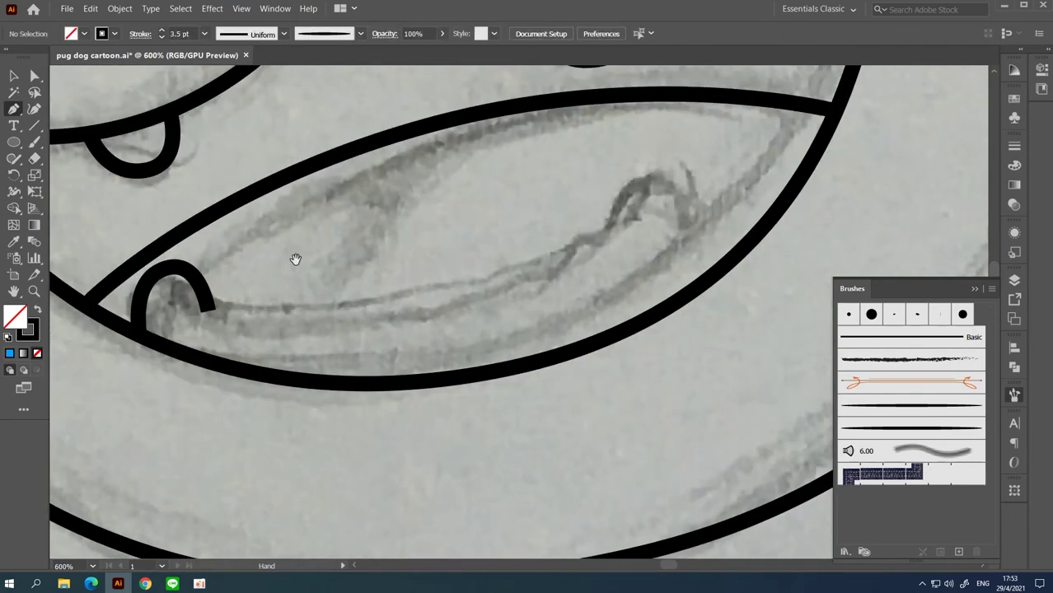
Step: Draw the tongue line across the mouth, curling up at its end
{"action": "left_click", "coordinate": [202, 288]}
{"action": "left_click_drag", "start_coordinate": [247, 300], "coordinate": [284, 303]}
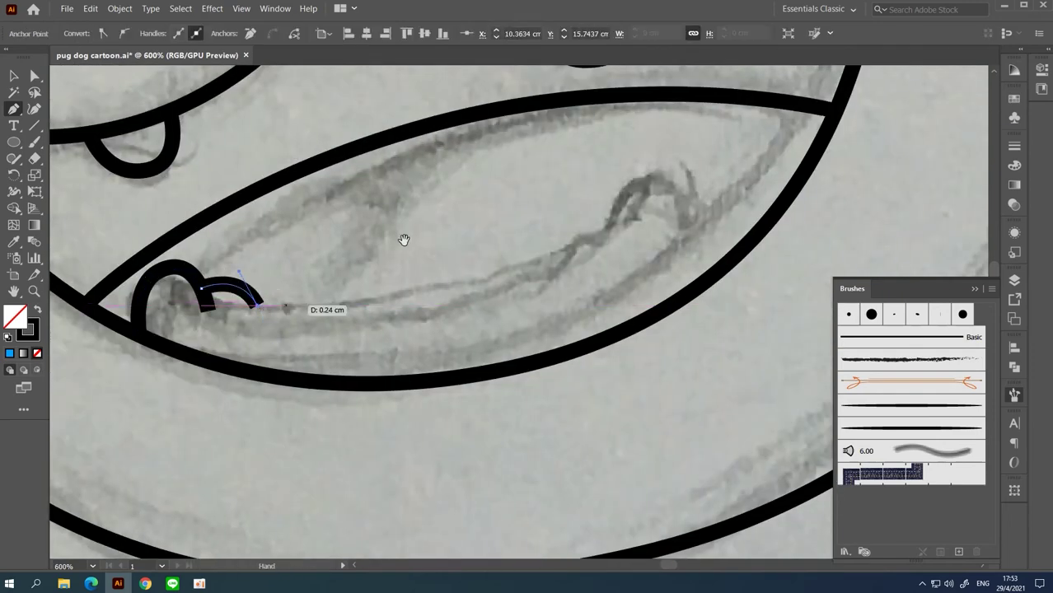
{"action": "left_click_drag", "start_coordinate": [404, 237], "coordinate": [285, 312]}
{"action": "mouse_move", "coordinate": [477, 306]}
{"action": "left_mouse_down"}
{"action": "mouse_move", "coordinate": [629, 223]}
{"action": "mouse_move", "coordinate": [630, 212]}
{"action": "left_mouse_up"}
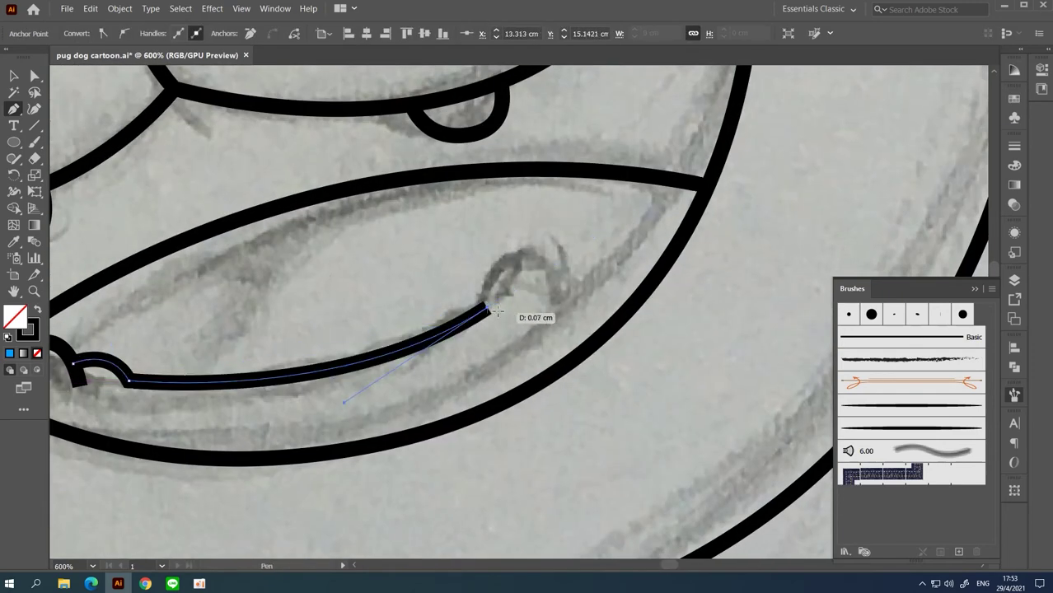
{"action": "left_click", "coordinate": [527, 290]}
{"action": "left_click", "coordinate": [540, 323], "text": "ctrl"}
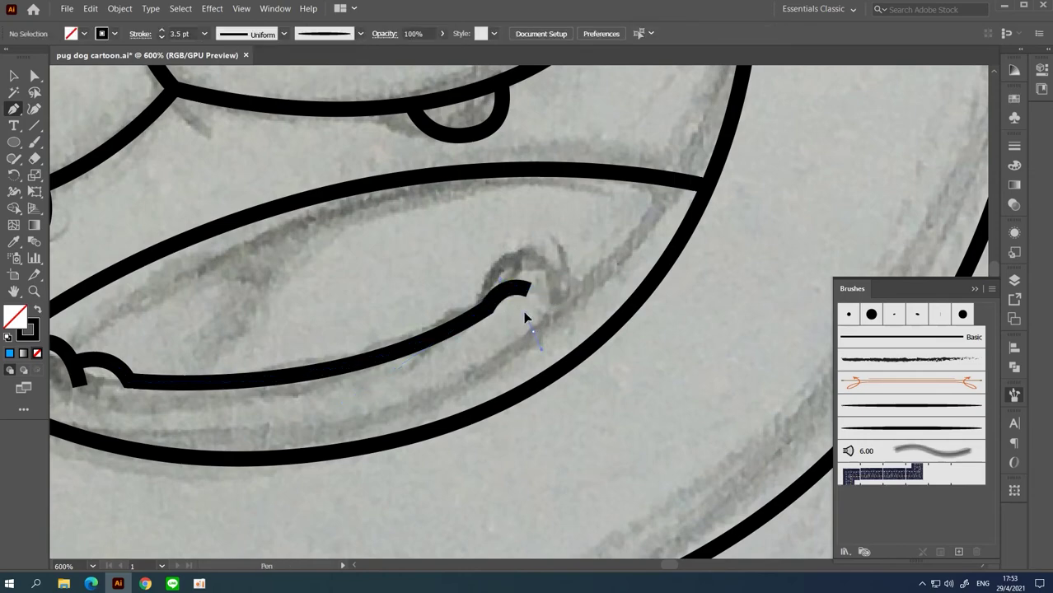
Step: Draw the right lower tooth
{"action": "left_click", "coordinate": [532, 328]}
{"action": "left_click_drag", "start_coordinate": [540, 251], "coordinate": [556, 237]}
{"action": "left_click_drag", "start_coordinate": [620, 316], "coordinate": [637, 379]}
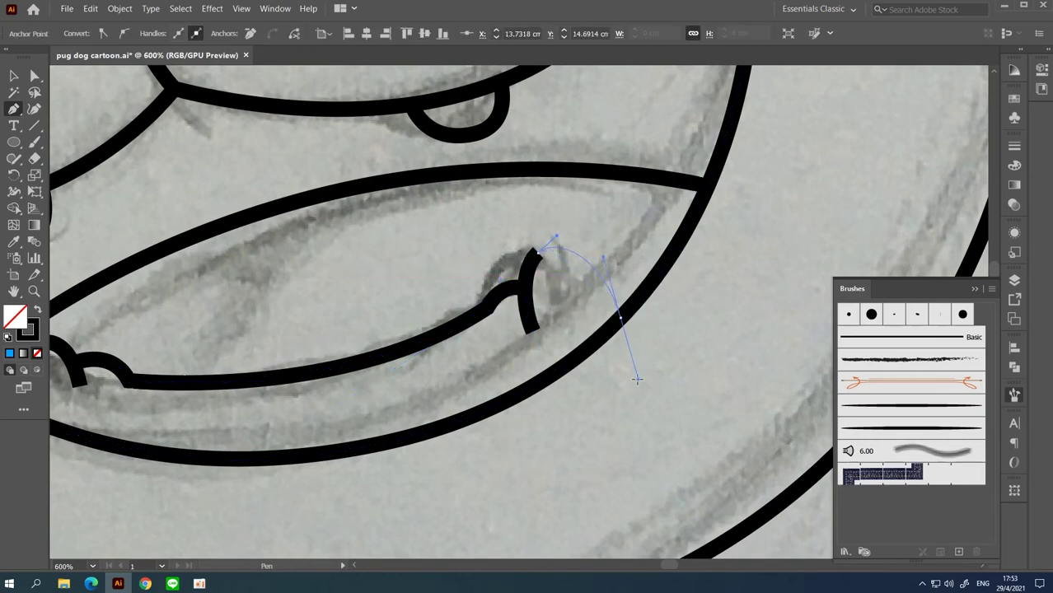
{"action": "left_click", "coordinate": [394, 324], "text": "ctrl"}
{"action": "key", "text": "ctrl+minus"}
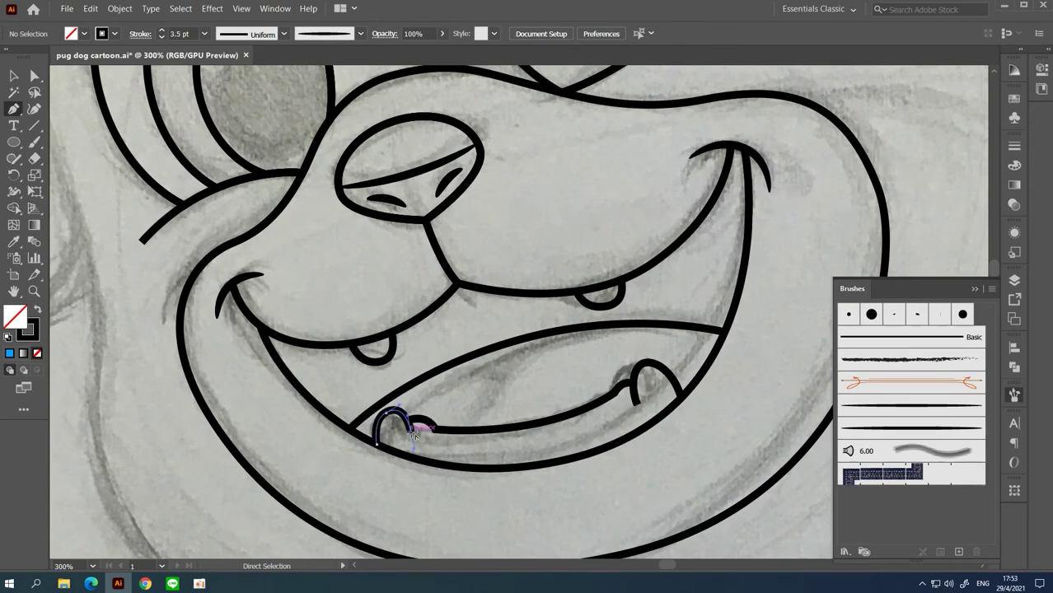
Step: Adjust the end of the left lower tooth and zoom out to the face
{"action": "left_click", "coordinate": [414, 435]}
{"action": "left_click", "coordinate": [412, 434], "text": "ctrl"}
{"action": "key", "text": "ctrl+minus"}
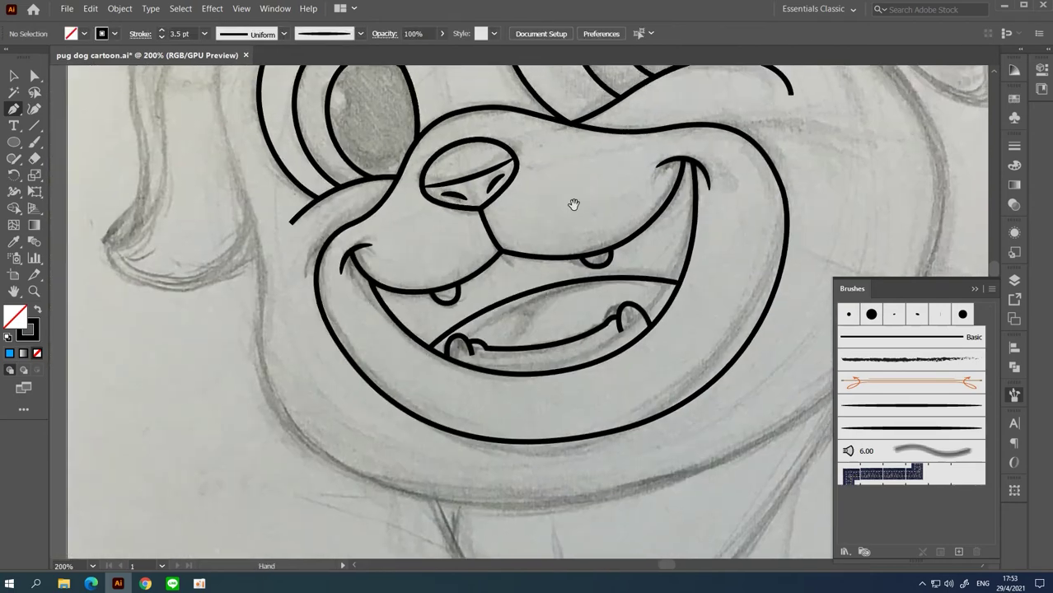
{"action": "key", "text": "ctrl+minus"}
Step: Trace the head outline from above the eye up over the top
{"action": "left_click", "coordinate": [517, 240]}
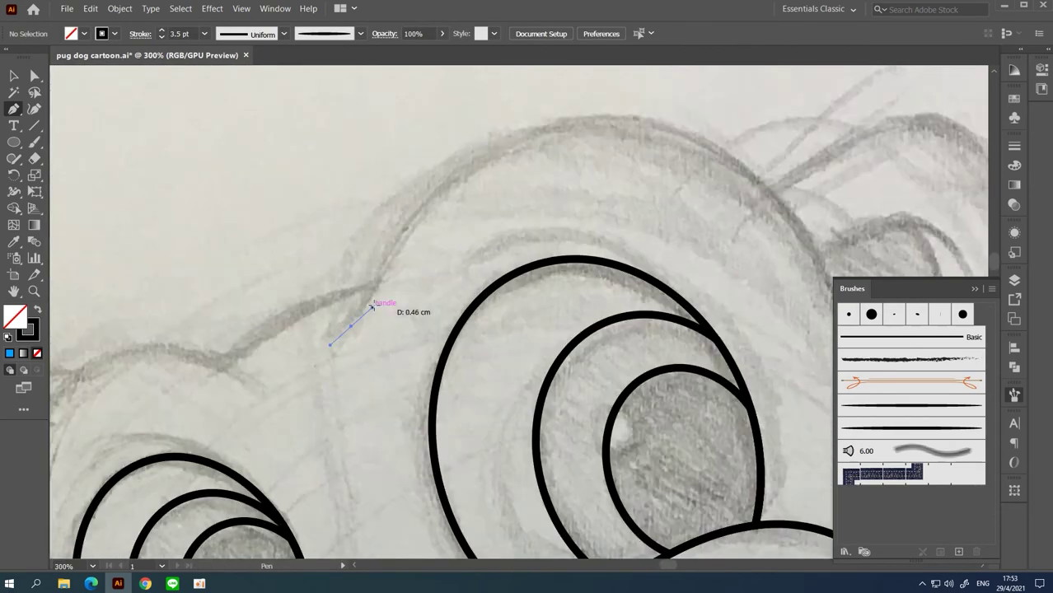
{"action": "left_click_drag", "start_coordinate": [373, 306], "coordinate": [313, 360]}
{"action": "left_click_drag", "start_coordinate": [388, 228], "coordinate": [494, 173]}
{"action": "left_click_drag", "start_coordinate": [601, 307], "coordinate": [551, 264]}
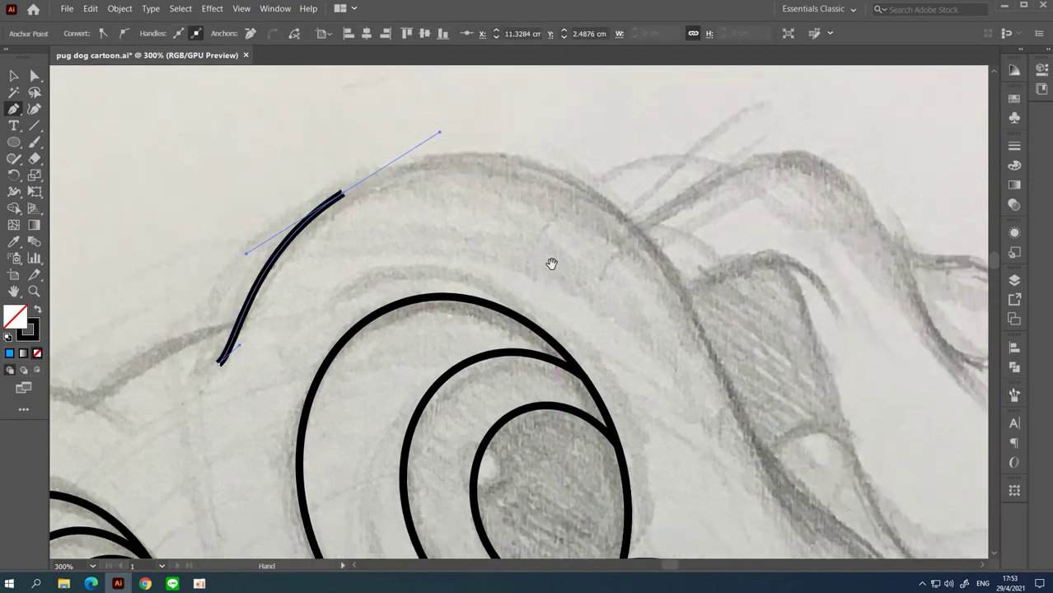
{"action": "left_click_drag", "start_coordinate": [670, 272], "coordinate": [746, 395]}
{"action": "key", "text": "ctrl+minus"}
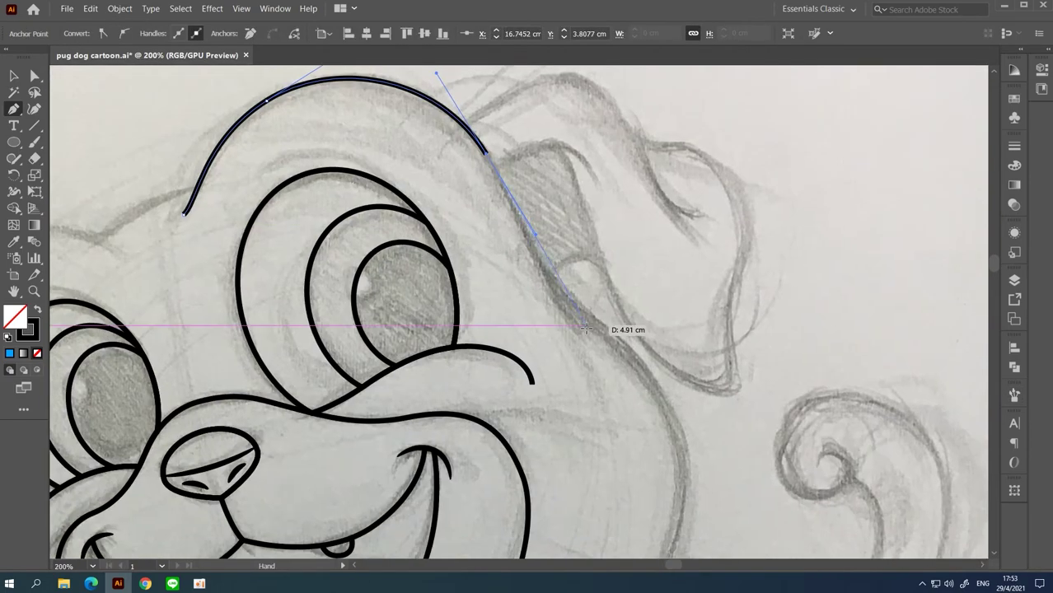
Step: Continue the head outline down the right cheek and under the chin
{"action": "left_click_drag", "start_coordinate": [583, 328], "coordinate": [590, 324]}
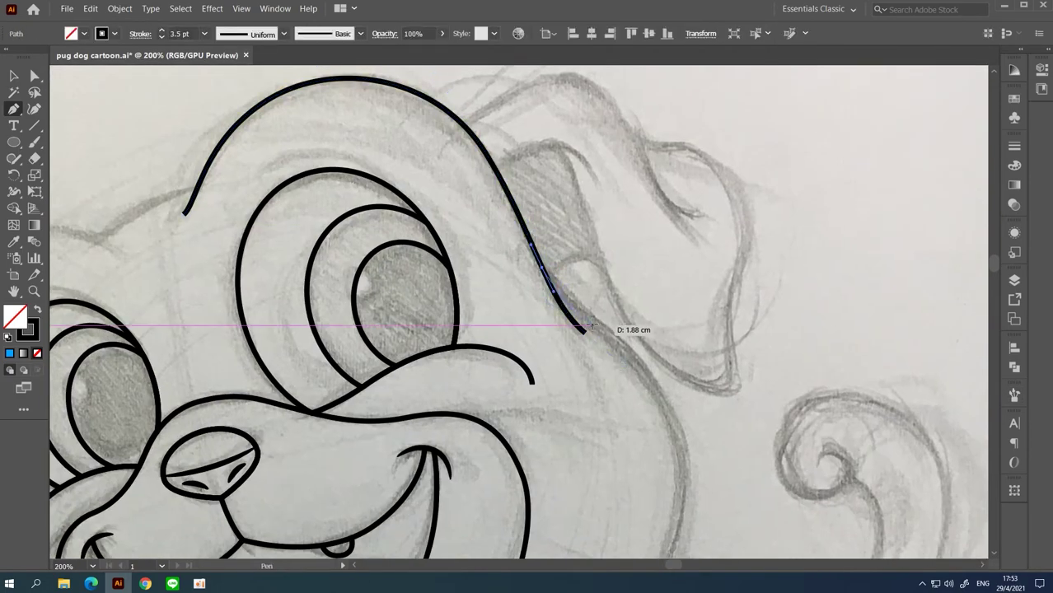
{"action": "scroll", "coordinate": [615, 339], "scroll_direction": "down", "scroll_amount": 5}
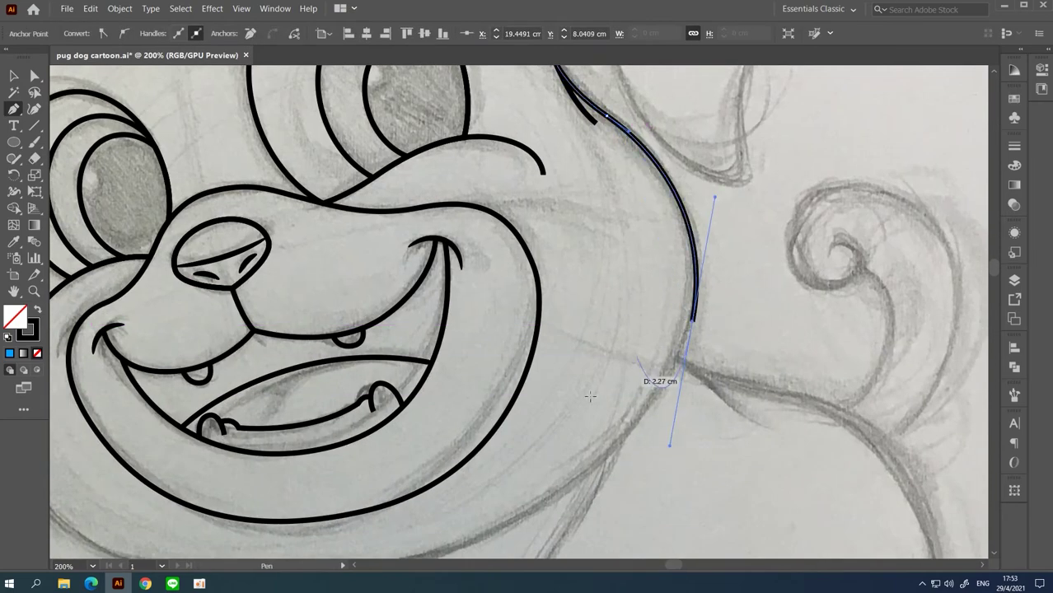
{"action": "left_click_drag", "start_coordinate": [429, 371], "coordinate": [665, 174]}
{"action": "left_click_drag", "start_coordinate": [465, 398], "coordinate": [190, 390]}
Step: Carry the outline up the left side of the face over the forehead
{"action": "mouse_move", "coordinate": [264, 260]}
{"action": "left_mouse_down"}
{"action": "mouse_move", "coordinate": [266, 325]}
{"action": "mouse_move", "coordinate": [299, 369]}
{"action": "left_mouse_up"}
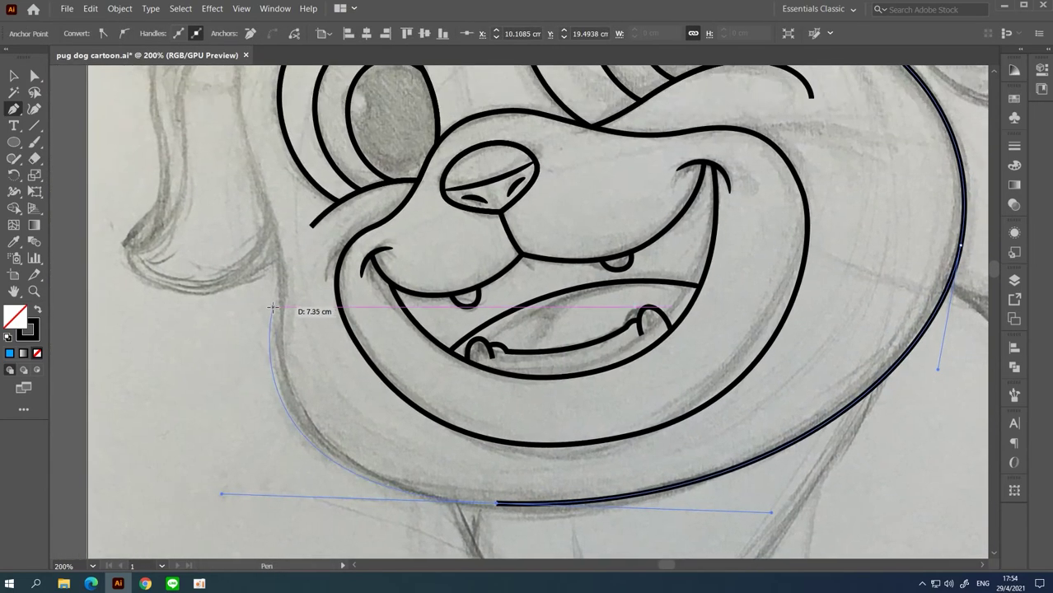
{"action": "left_click_drag", "start_coordinate": [270, 235], "coordinate": [299, 361]}
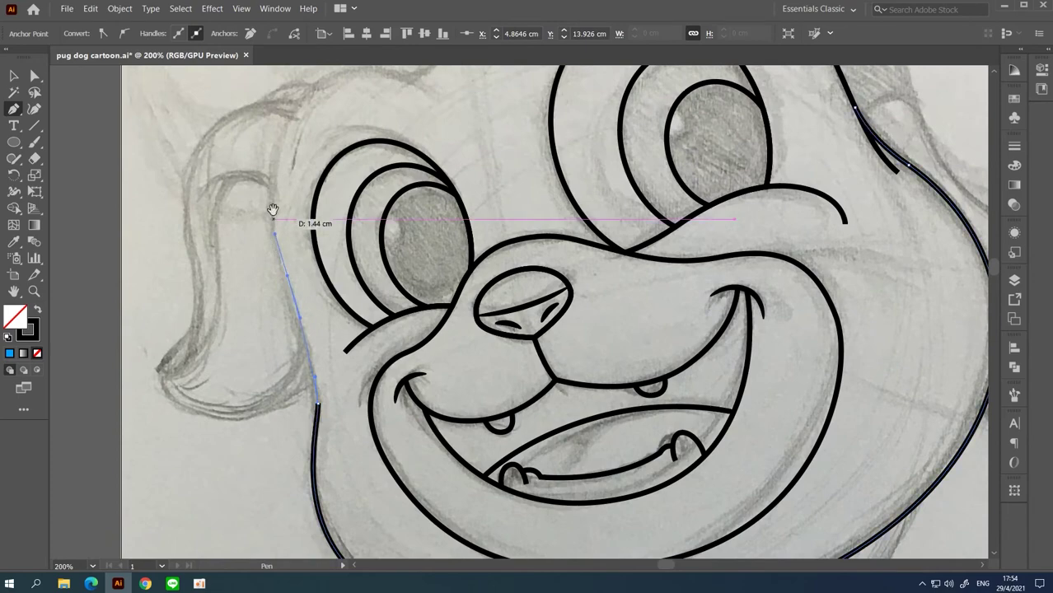
{"action": "left_click_drag", "start_coordinate": [270, 212], "coordinate": [271, 347]}
{"action": "left_click_drag", "start_coordinate": [292, 243], "coordinate": [347, 199]}
{"action": "key", "text": "ctrl+plus"}
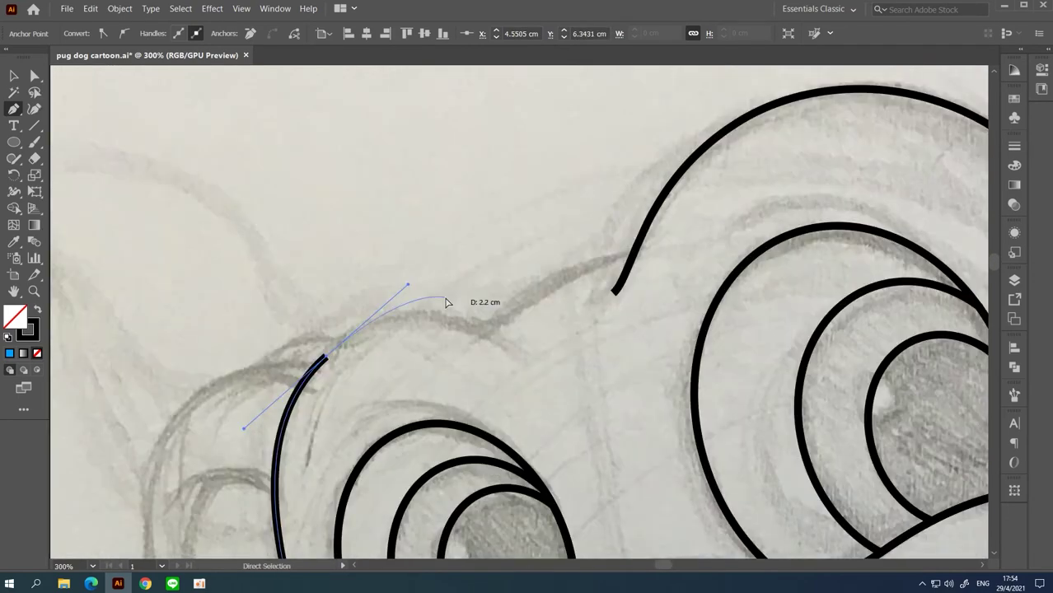
{"action": "left_click_drag", "start_coordinate": [520, 337], "coordinate": [559, 333]}
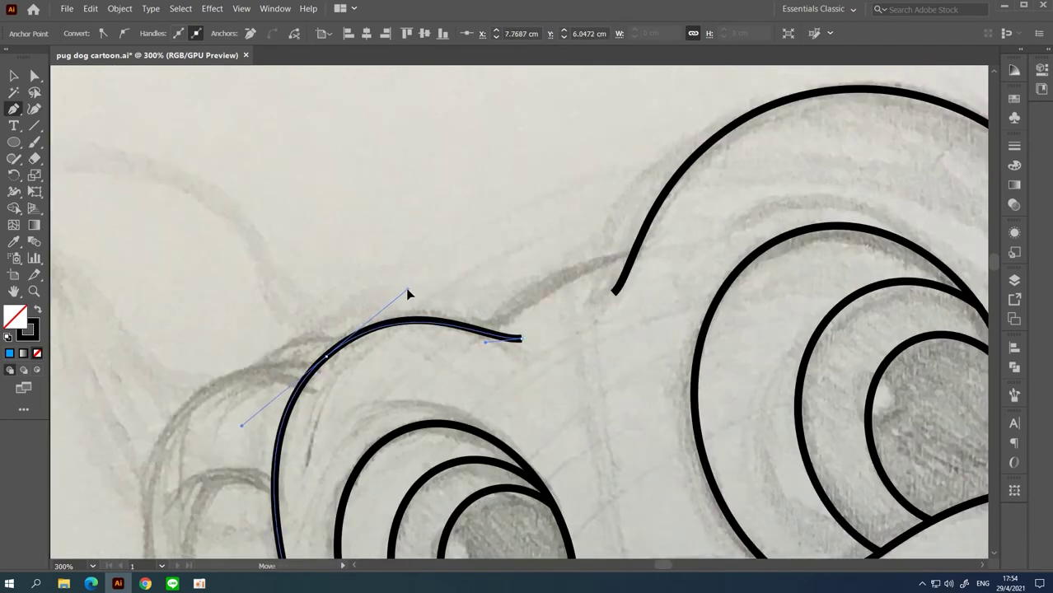
Step: Drag the muzzle path's bottom anchor into a smooth curve
{"action": "key", "text": "ctrl+minus"}
{"action": "scroll", "coordinate": [429, 320], "scroll_direction": "down", "scroll_amount": 5}
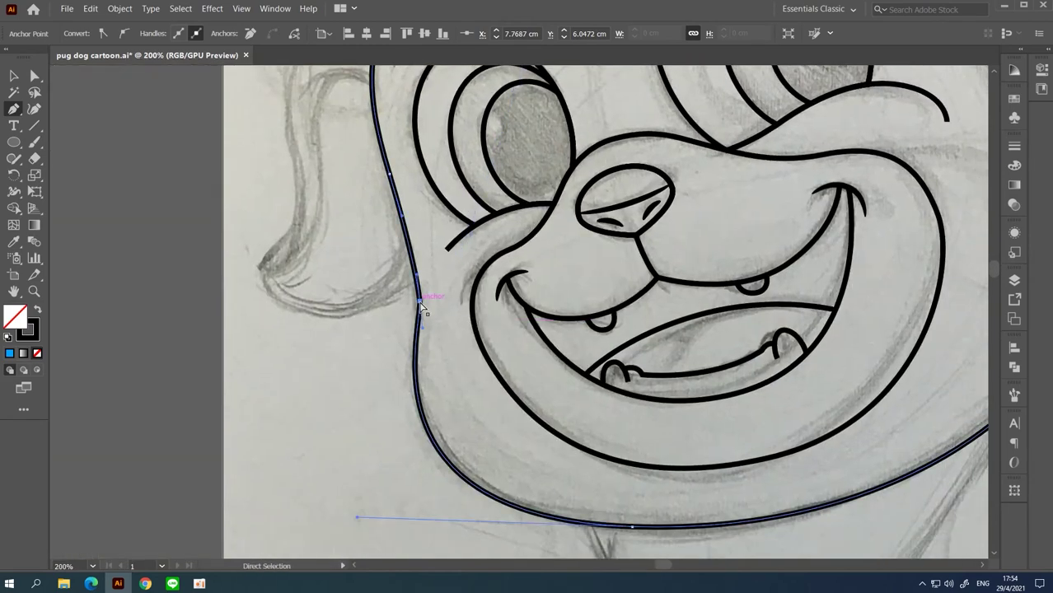
{"action": "scroll", "coordinate": [453, 324], "scroll_direction": "down", "scroll_amount": 2}
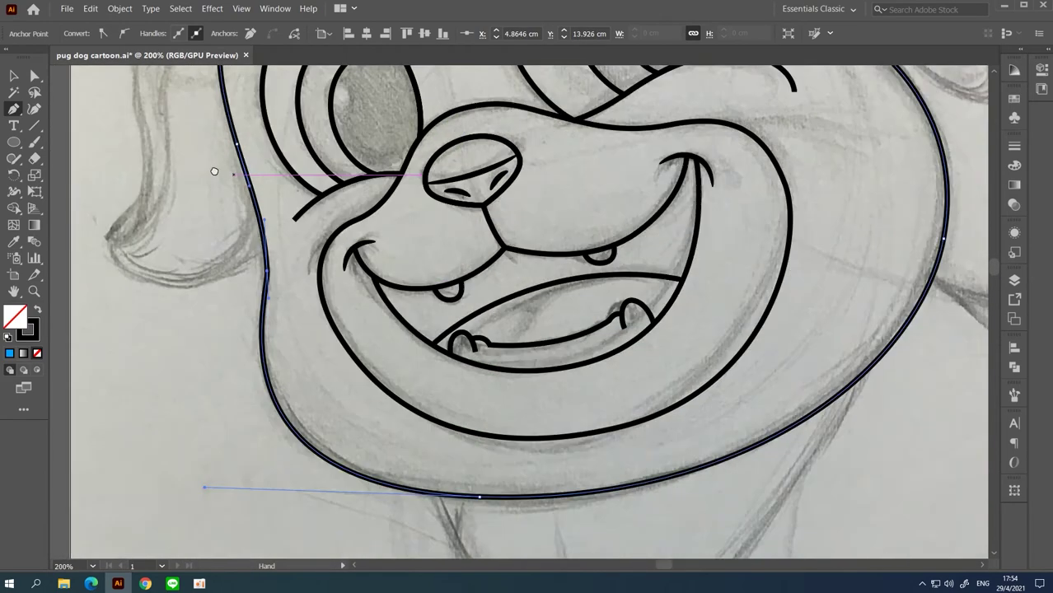
{"action": "scroll", "coordinate": [517, 381], "scroll_direction": "right", "scroll_amount": 5}
{"action": "key", "text": "ctrl+minus"}
{"action": "scroll", "coordinate": [388, 435], "scroll_direction": "up", "scroll_amount": 2}
{"action": "key", "text": "Escape"}
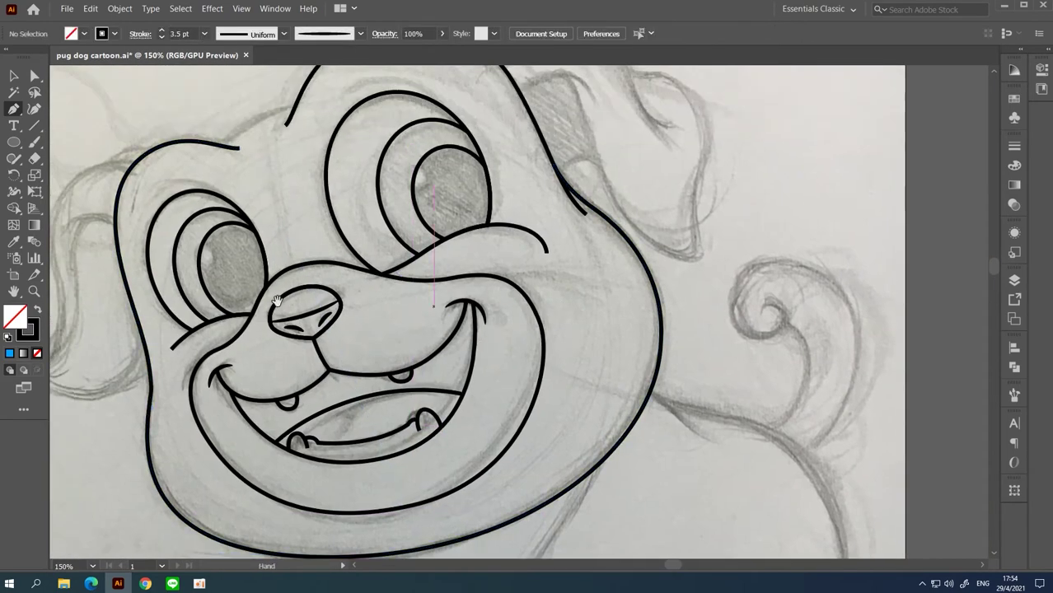
{"action": "scroll", "coordinate": [647, 412], "scroll_direction": "left", "scroll_amount": 5}
{"action": "left_click", "coordinate": [711, 456], "text": "ctrl"}
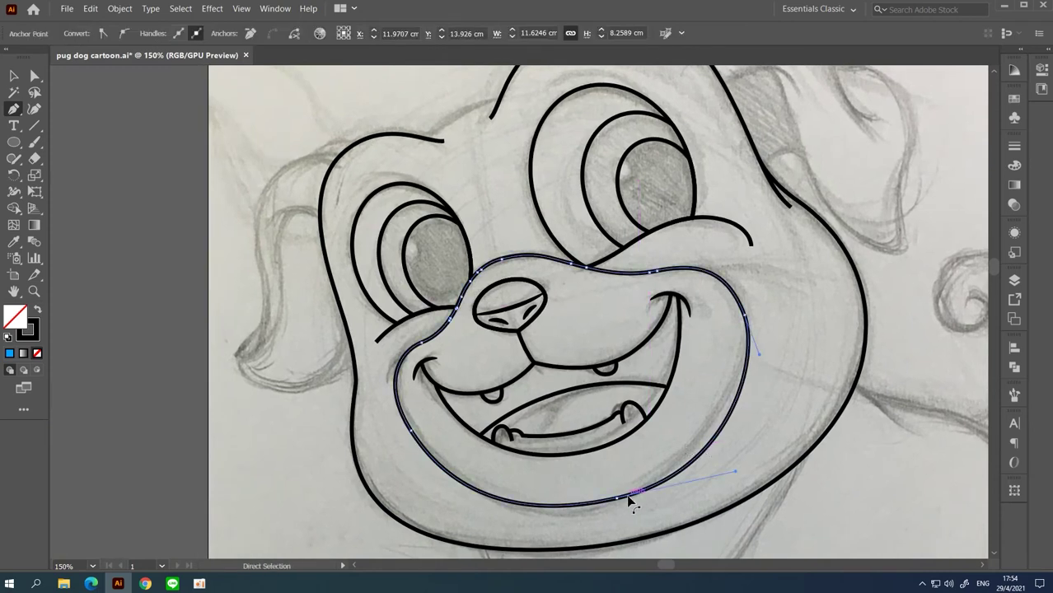
{"action": "left_click_drag", "start_coordinate": [620, 500], "coordinate": [741, 471]}
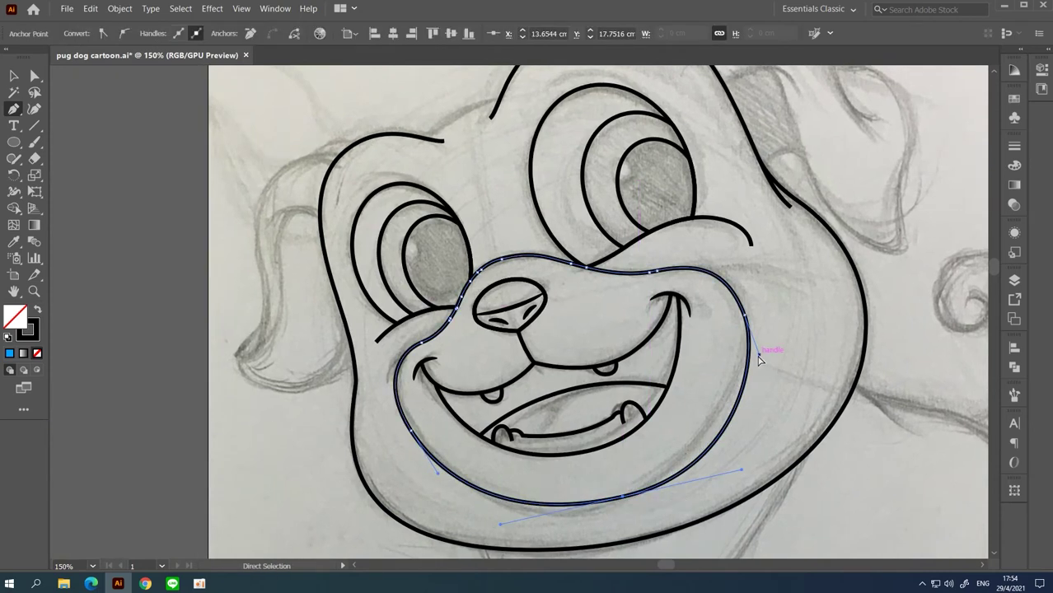
Step: Start a new Pen path on the left ear outline
{"action": "key", "text": "Escape"}
{"action": "scroll", "coordinate": [495, 282], "scroll_direction": "up", "scroll_amount": 2, "text": "alt"}
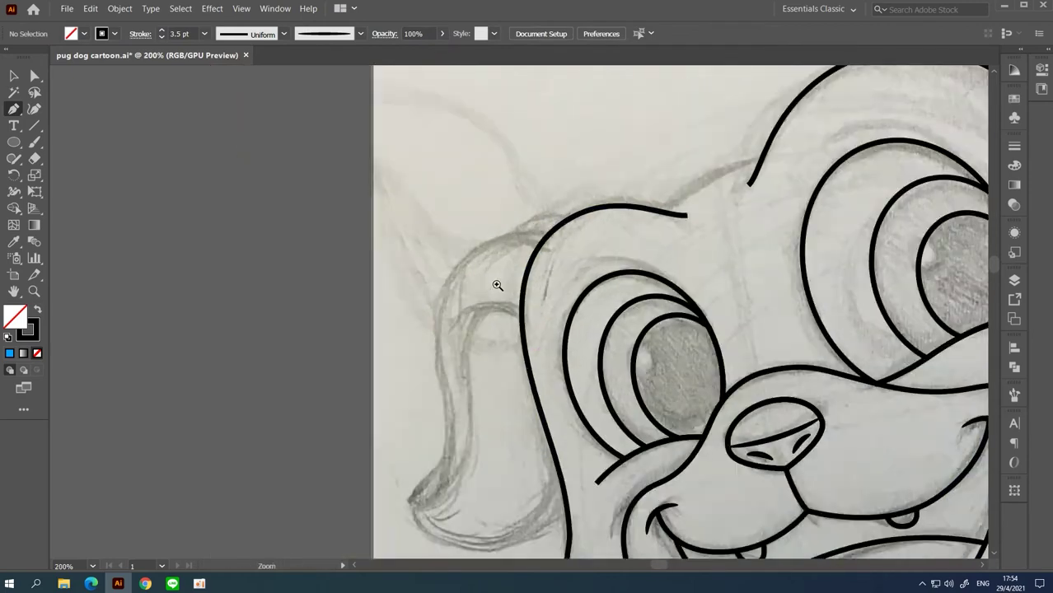
{"action": "mouse_move", "coordinate": [495, 282]}
{"action": "left_mouse_down"}
{"action": "mouse_move", "coordinate": [501, 353]}
{"action": "mouse_move", "coordinate": [579, 221]}
{"action": "left_mouse_up"}
{"action": "left_click", "coordinate": [586, 211]}
Step: Trace the left ear outline down from the head to the ear's bottom
{"action": "left_click_drag", "start_coordinate": [519, 198], "coordinate": [474, 208]}
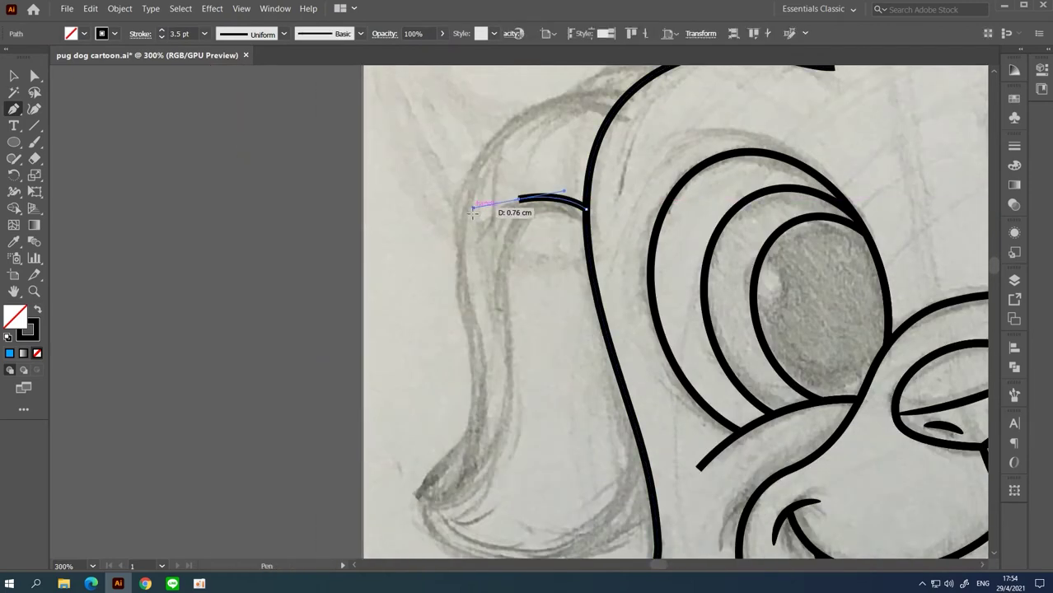
{"action": "key", "text": "Escape"}
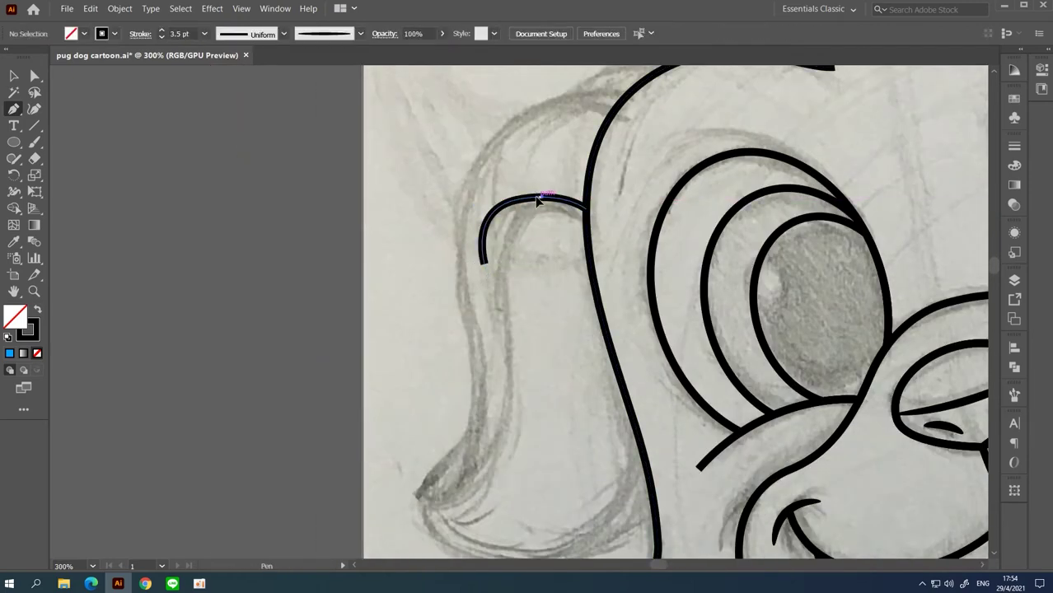
{"action": "left_click", "coordinate": [537, 202]}
{"action": "left_click_drag", "start_coordinate": [507, 272], "coordinate": [515, 311]}
{"action": "left_click_drag", "start_coordinate": [515, 311], "coordinate": [566, 169]}
{"action": "left_click_drag", "start_coordinate": [531, 312], "coordinate": [486, 351]}
{"action": "left_click", "coordinate": [482, 352]}
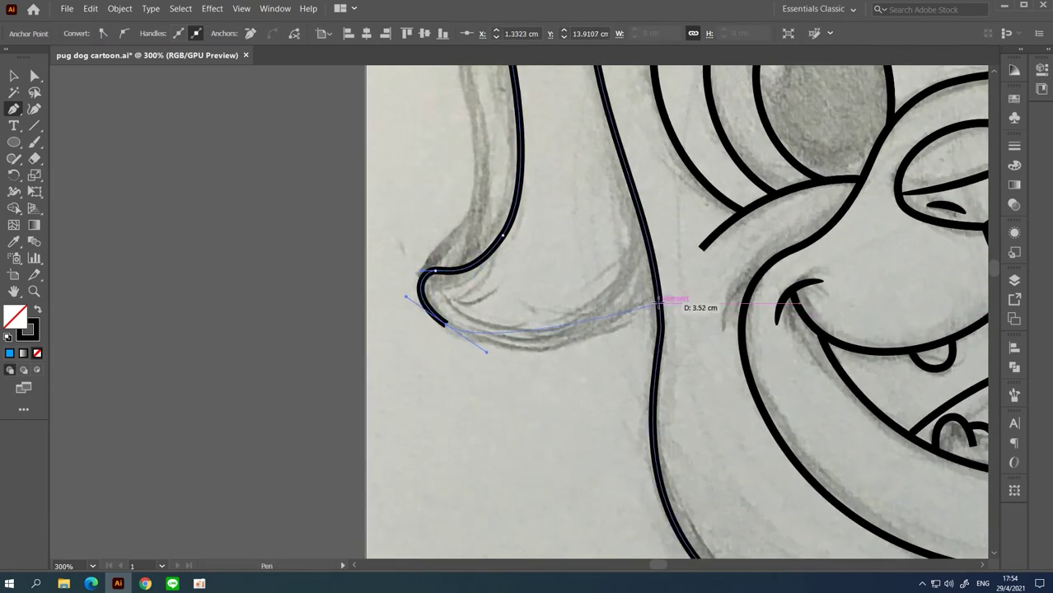
{"action": "left_click", "coordinate": [659, 302]}
Step: Curve the ear's lower edge toward the cheek and up its outer edge
{"action": "left_click_drag", "start_coordinate": [424, 256], "coordinate": [359, 371]}
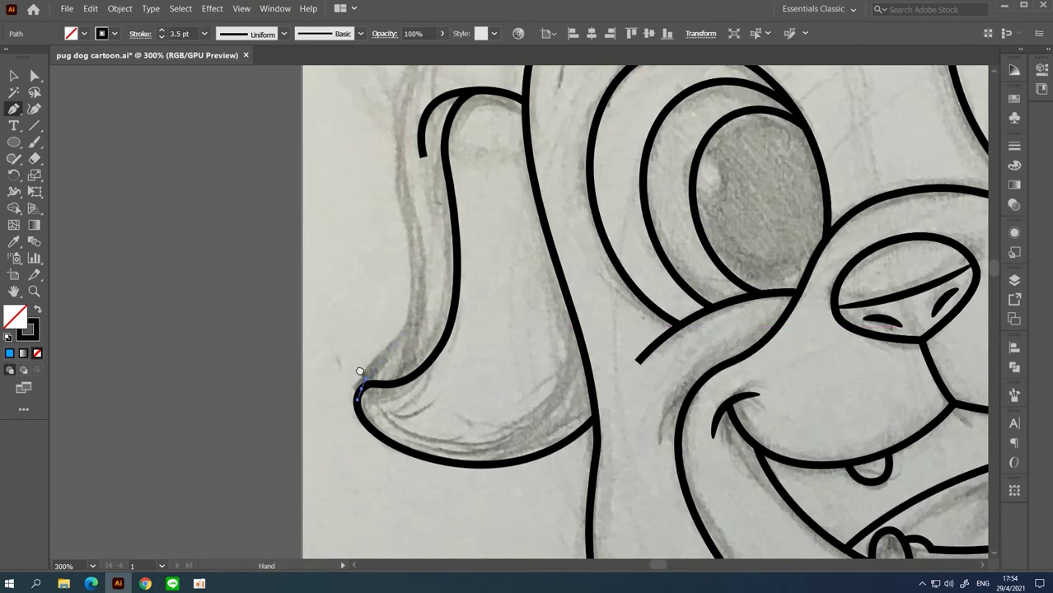
{"action": "left_click_drag", "start_coordinate": [409, 154], "coordinate": [380, 355]}
{"action": "left_click_drag", "start_coordinate": [389, 266], "coordinate": [427, 172]}
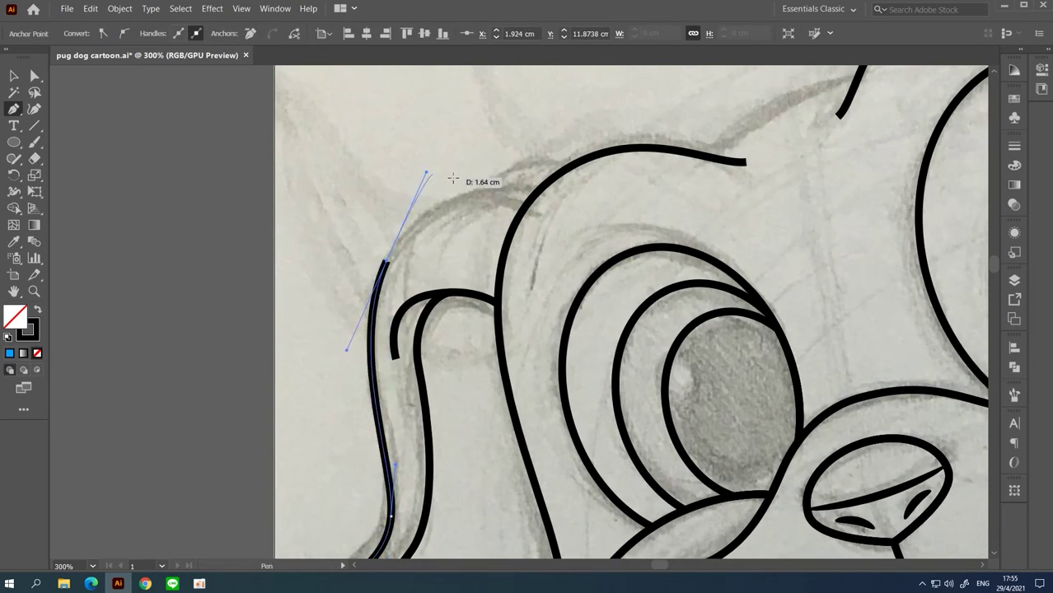
{"action": "left_click", "coordinate": [517, 188]}
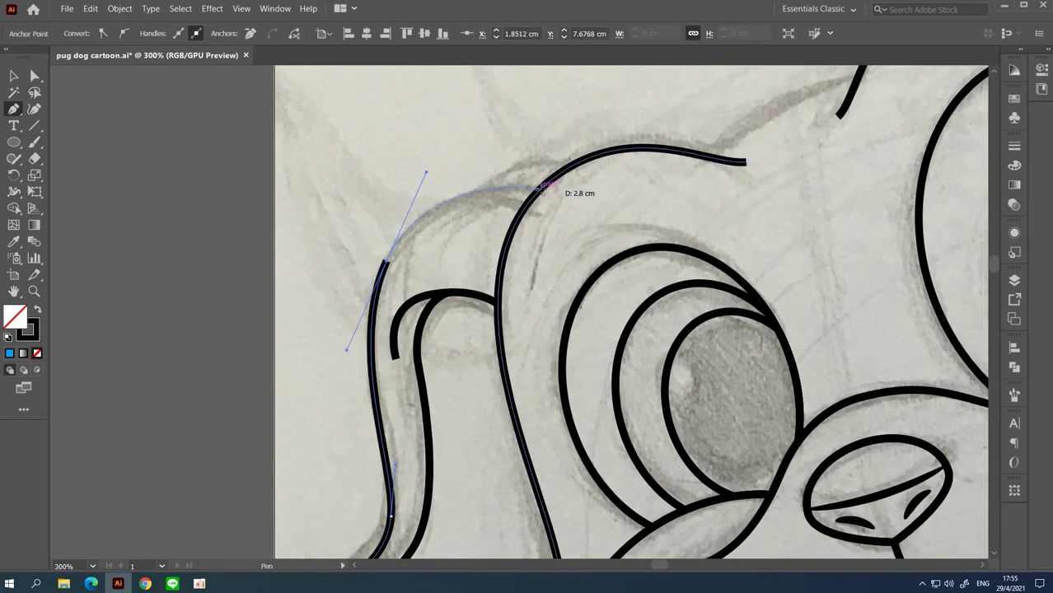
Step: Draw the arcing line over the top of the ear across the head
{"action": "left_click", "coordinate": [425, 176], "text": "ctrl"}
{"action": "left_click", "coordinate": [443, 200]}
{"action": "left_click_drag", "start_coordinate": [579, 161], "coordinate": [686, 187]}
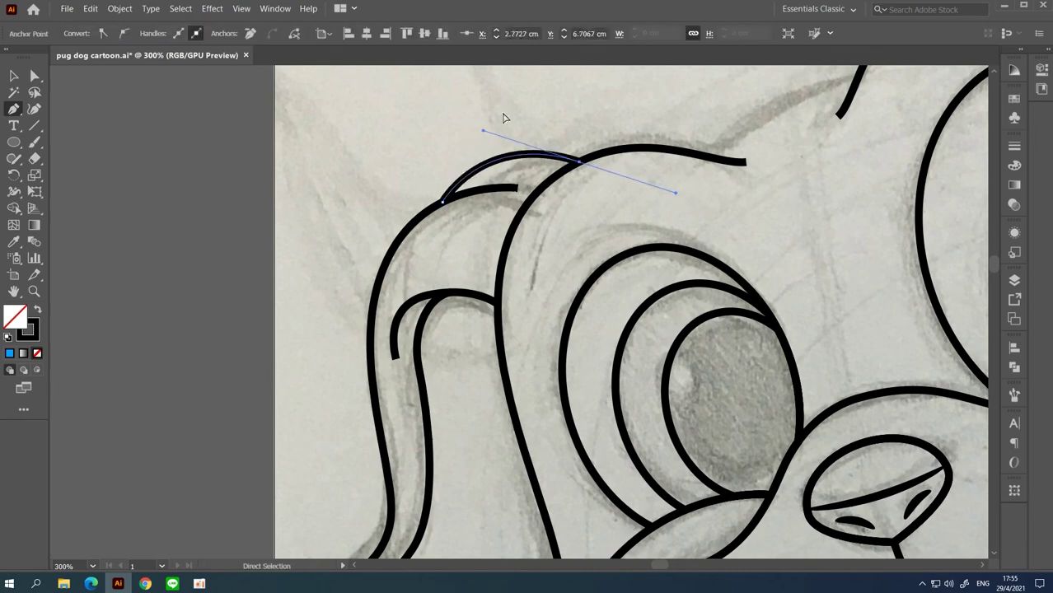
{"action": "left_click_drag", "start_coordinate": [756, 174], "coordinate": [446, 292]}
{"action": "left_click_drag", "start_coordinate": [379, 269], "coordinate": [535, 214]}
{"action": "left_click_drag", "start_coordinate": [623, 176], "coordinate": [647, 153]}
{"action": "left_click", "coordinate": [647, 153], "text": "ctrl"}
{"action": "key", "text": "ctrl+minus"}
Step: Draw the first curved segment at the top of the pug's right ear
{"action": "scroll", "coordinate": [361, 268], "scroll_direction": "up", "scroll_amount": 1}
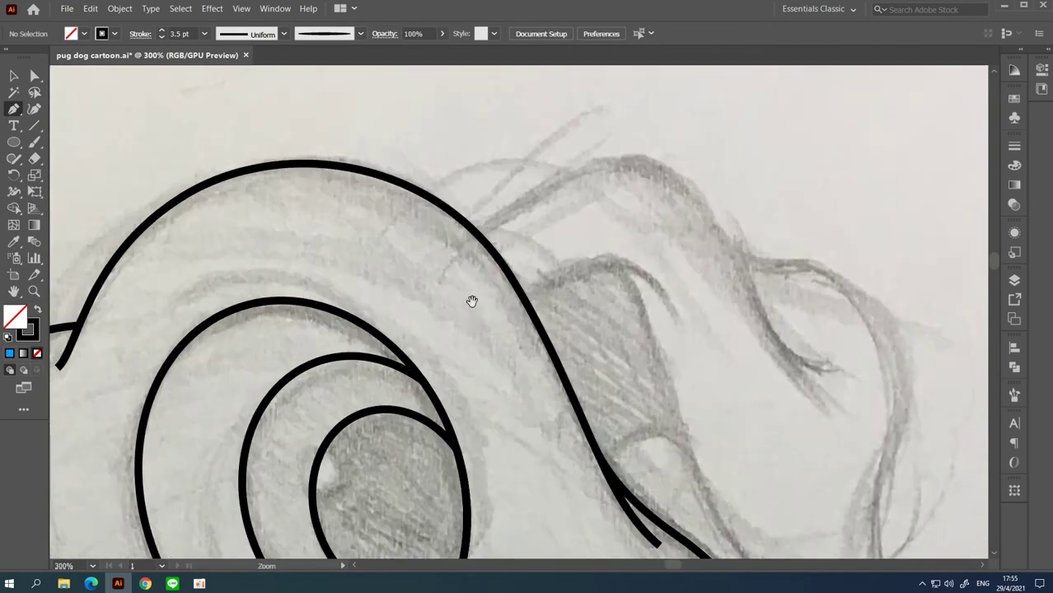
{"action": "left_click_drag", "start_coordinate": [518, 280], "coordinate": [572, 280]}
{"action": "scroll", "coordinate": [621, 269], "scroll_direction": "down", "scroll_amount": 1}
{"action": "scroll", "coordinate": [620, 269], "scroll_direction": "right", "scroll_amount": 2}
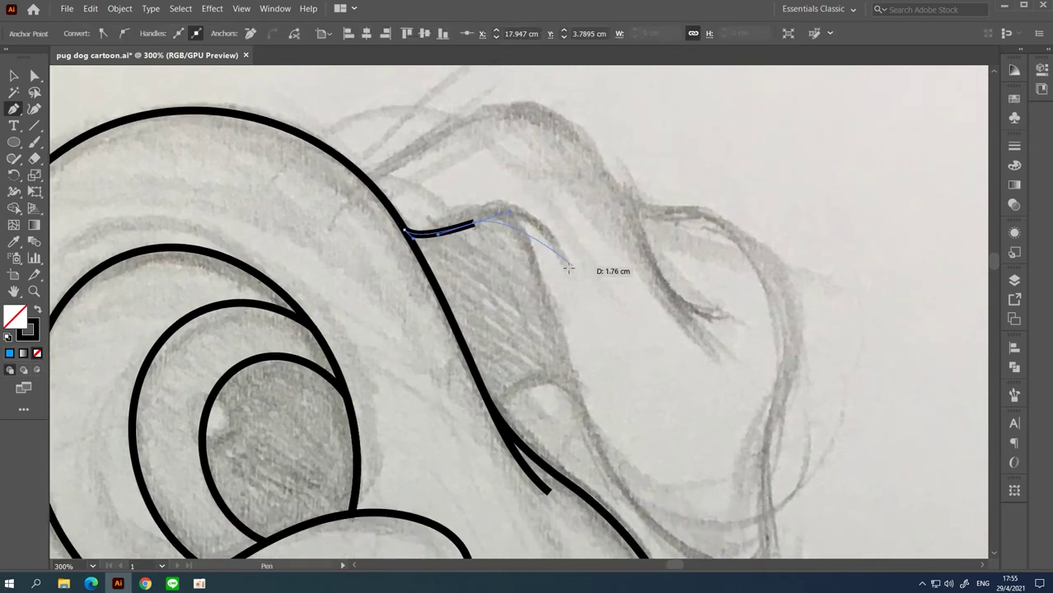
{"action": "left_click", "coordinate": [577, 322], "text": "ctrl"}
Step: Trace the ear's top edge as a curve down to its tip, then deselect it
{"action": "scroll", "coordinate": [536, 288], "scroll_direction": "up", "scroll_amount": 2}
{"action": "scroll", "coordinate": [536, 288], "scroll_direction": "left", "scroll_amount": 1}
{"action": "left_click_drag", "start_coordinate": [409, 241], "coordinate": [422, 248]}
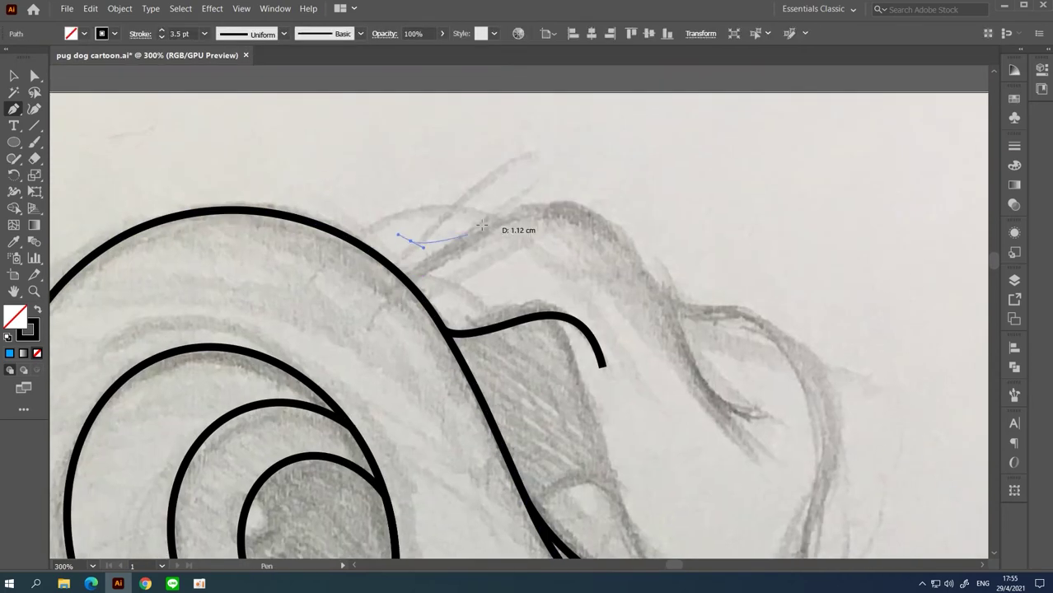
{"action": "left_click_drag", "start_coordinate": [542, 212], "coordinate": [548, 206]}
{"action": "scroll", "coordinate": [686, 327], "scroll_direction": "down", "scroll_amount": 1}
{"action": "scroll", "coordinate": [686, 327], "scroll_direction": "right", "scroll_amount": 2}
{"action": "left_click_drag", "start_coordinate": [686, 327], "coordinate": [664, 335]}
{"action": "left_click", "coordinate": [592, 290], "text": "ctrl"}
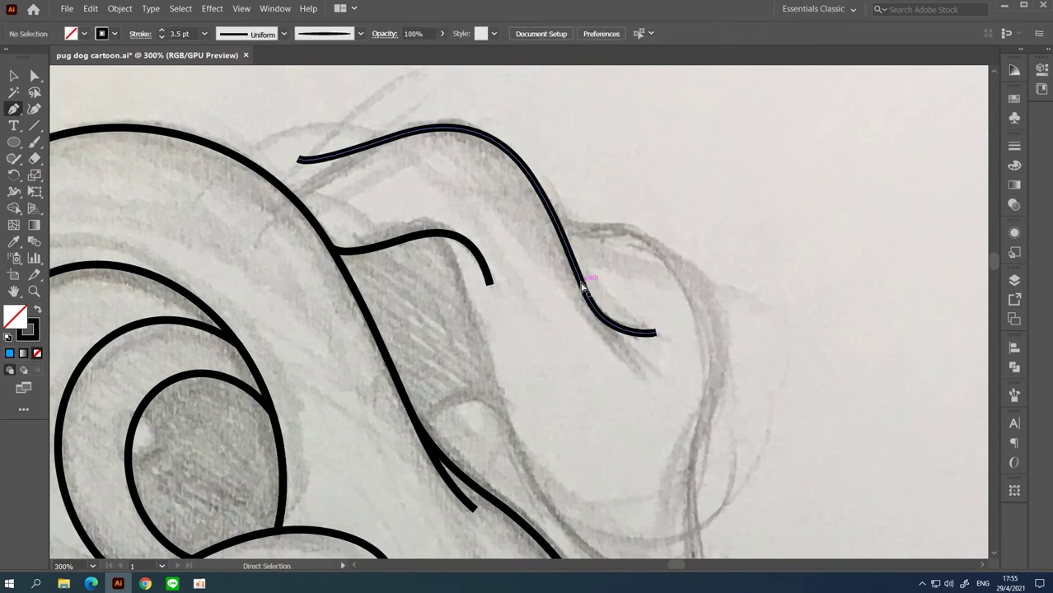
{"action": "left_click", "coordinate": [583, 284], "text": "ctrl"}
{"action": "left_click", "coordinate": [647, 275], "text": "ctrl"}
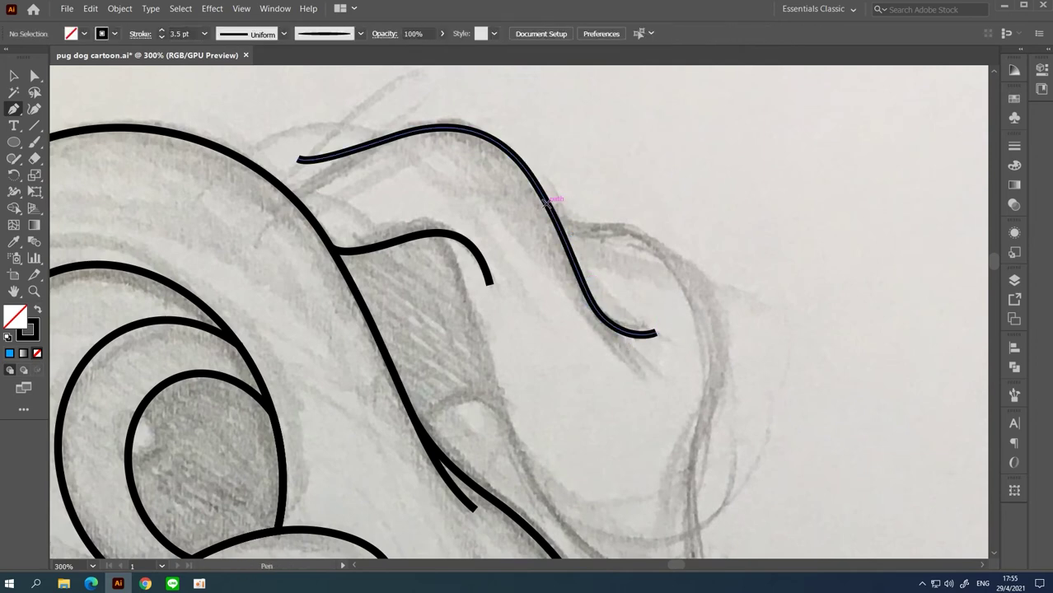
Step: Draw the ear's outer edge from the existing curve down to the ear's bottom
{"action": "left_click", "coordinate": [553, 201]}
{"action": "scroll", "coordinate": [618, 231], "scroll_direction": "down", "scroll_amount": 1}
{"action": "scroll", "coordinate": [618, 231], "scroll_direction": "right", "scroll_amount": 1}
{"action": "left_click_drag", "start_coordinate": [632, 252], "coordinate": [639, 383]}
{"action": "scroll", "coordinate": [635, 338], "scroll_direction": "down", "scroll_amount": 1}
{"action": "left_click_drag", "start_coordinate": [594, 433], "coordinate": [559, 446]}
{"action": "scroll", "coordinate": [559, 447], "scroll_direction": "up", "scroll_amount": 1}
{"action": "scroll", "coordinate": [560, 447], "scroll_direction": "left", "scroll_amount": 1}
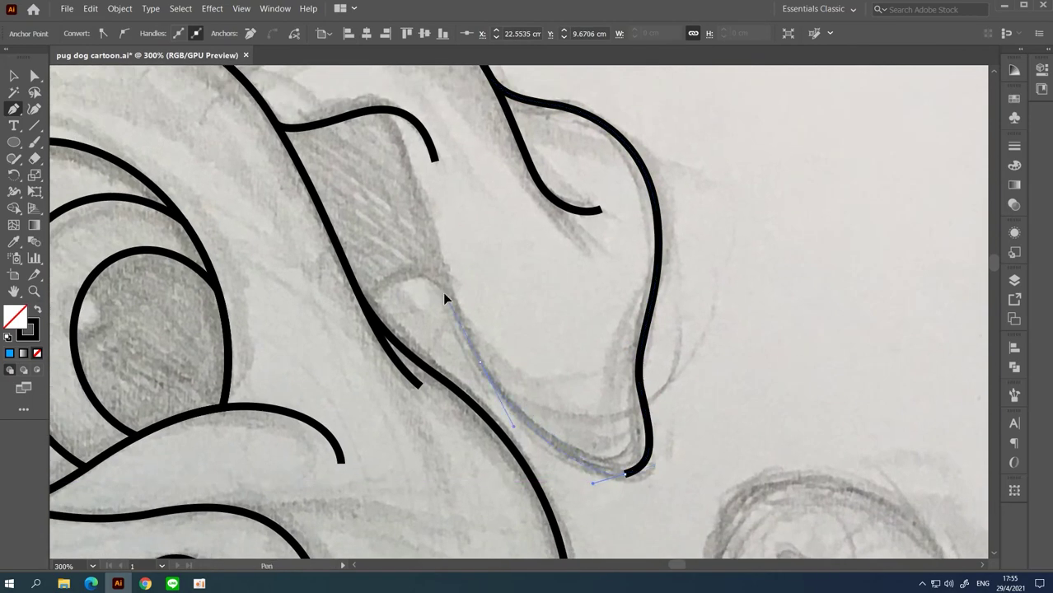
{"action": "scroll", "coordinate": [445, 299], "scroll_direction": "up", "scroll_amount": 3}
{"action": "scroll", "coordinate": [462, 309], "scroll_direction": "left", "scroll_amount": 2}
{"action": "left_click", "coordinate": [476, 254]}
{"action": "key", "text": "Escape"}
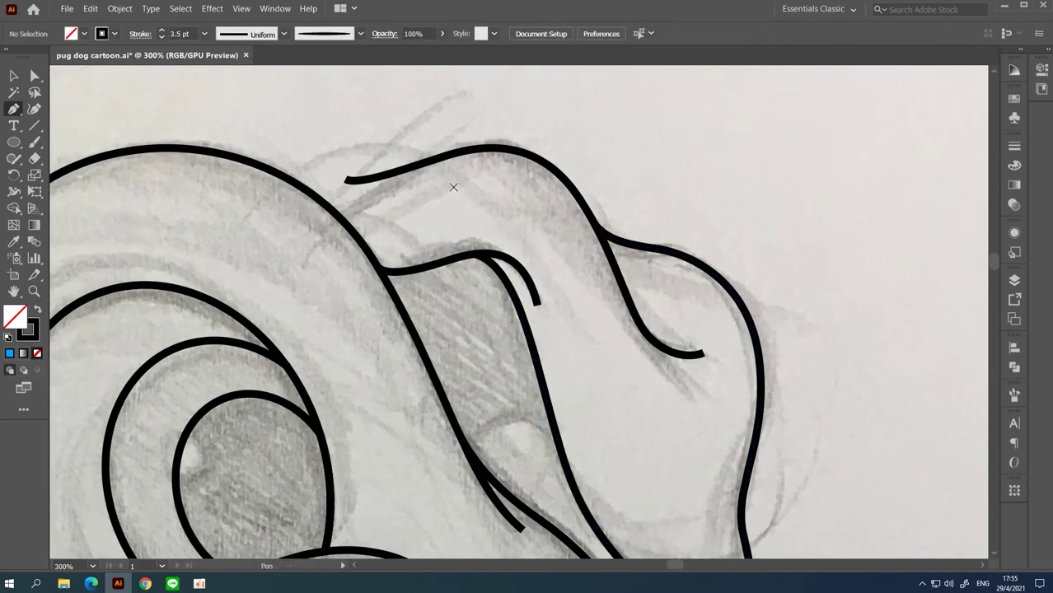
Step: Draw a curved line across the ear top joining the ear lines
{"action": "scroll", "coordinate": [449, 239], "scroll_direction": "up", "scroll_amount": 2}
{"action": "scroll", "coordinate": [449, 239], "scroll_direction": "left", "scroll_amount": 1}
{"action": "left_click_drag", "start_coordinate": [321, 256], "coordinate": [334, 262]}
{"action": "left_click", "coordinate": [389, 240]}
{"action": "left_click_drag", "start_coordinate": [517, 238], "coordinate": [689, 179]}
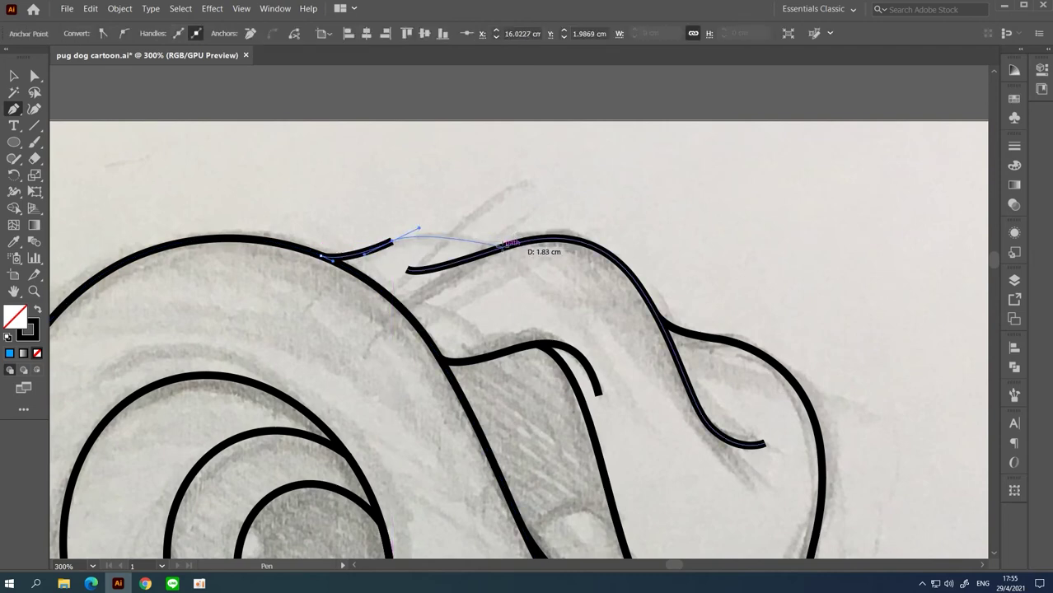
Step: Add a short straight crease line inside the ear
{"action": "scroll", "coordinate": [519, 333], "scroll_direction": "down", "scroll_amount": 4}
{"action": "left_click", "coordinate": [497, 319]}
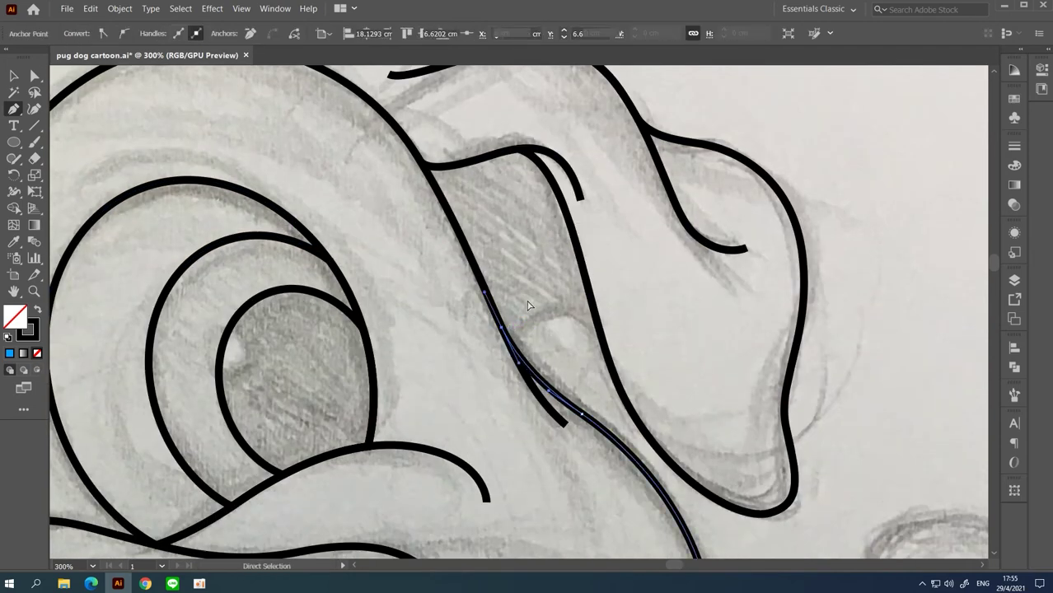
{"action": "left_click", "coordinate": [535, 319]}
{"action": "key", "text": "Escape"}
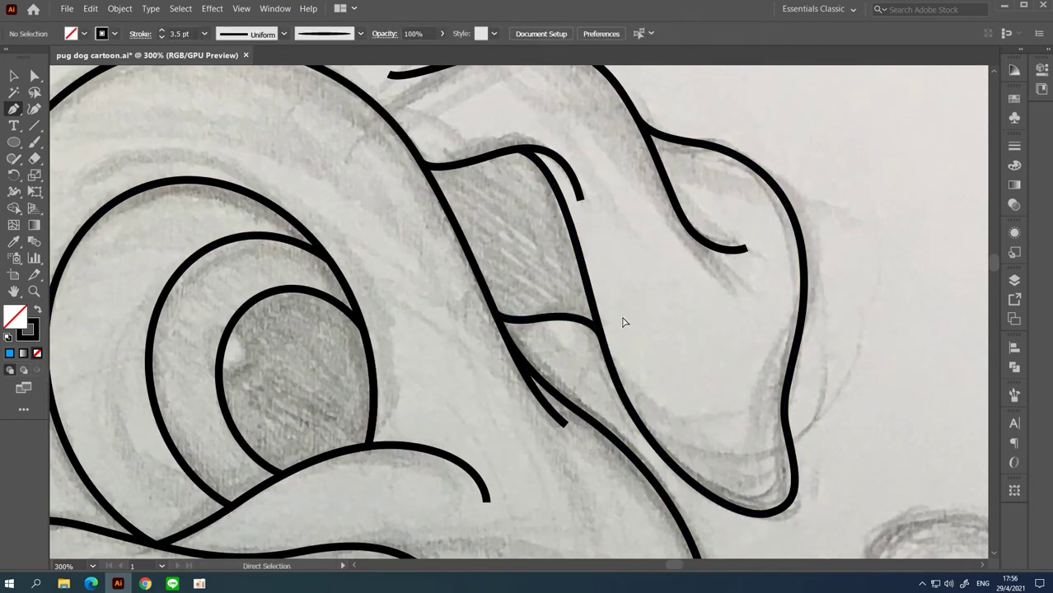
{"action": "scroll", "coordinate": [622, 319], "scroll_direction": "down", "scroll_amount": 5}
{"action": "scroll", "coordinate": [458, 278], "scroll_direction": "up", "scroll_amount": 5}
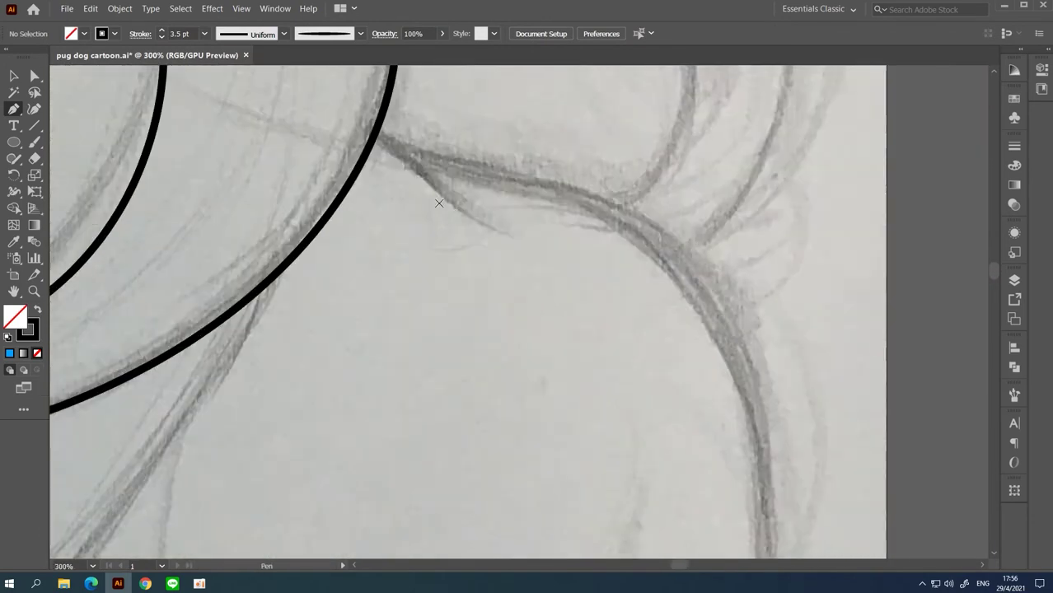
Step: Trace a line from the head outline along the neck and down the pug's back
{"action": "left_click", "coordinate": [374, 136]}
{"action": "left_click", "coordinate": [464, 200]}
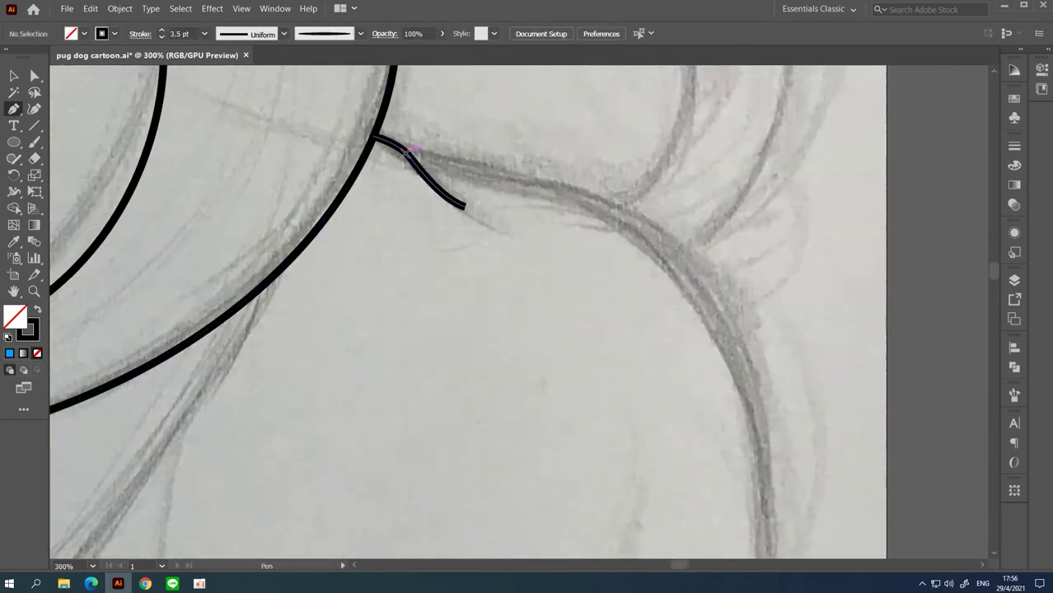
{"action": "key", "text": "ctrl+minus"}
{"action": "left_click_drag", "start_coordinate": [501, 201], "coordinate": [469, 28]}
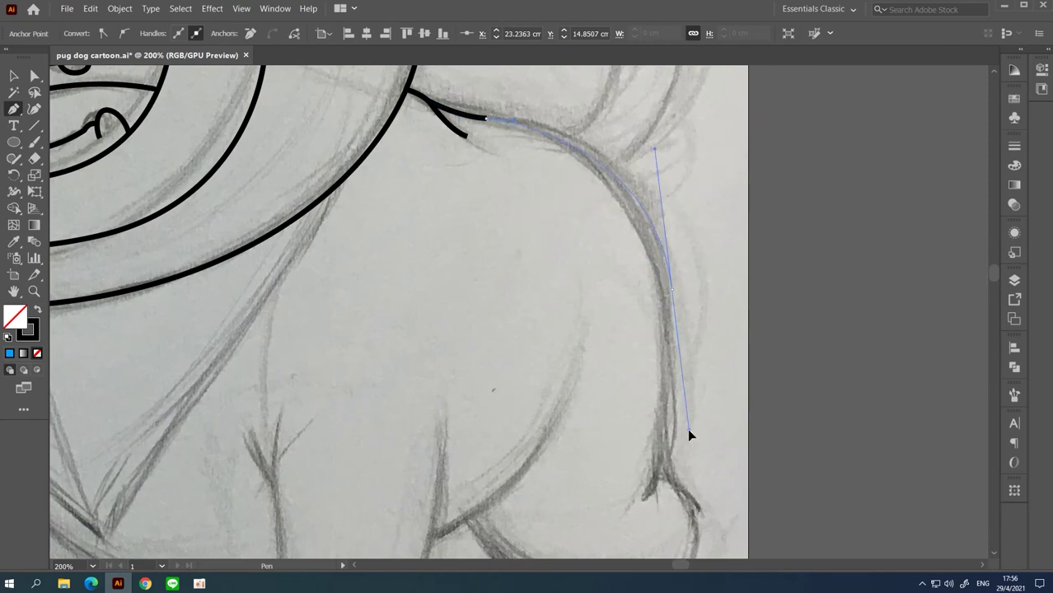
{"action": "left_click_drag", "start_coordinate": [687, 429], "coordinate": [732, 347]}
{"action": "left_click", "coordinate": [717, 202]}
{"action": "mouse_move", "coordinate": [691, 402]}
{"action": "left_mouse_down"}
{"action": "mouse_move", "coordinate": [770, 328]}
{"action": "mouse_move", "coordinate": [736, 330]}
{"action": "left_mouse_up"}
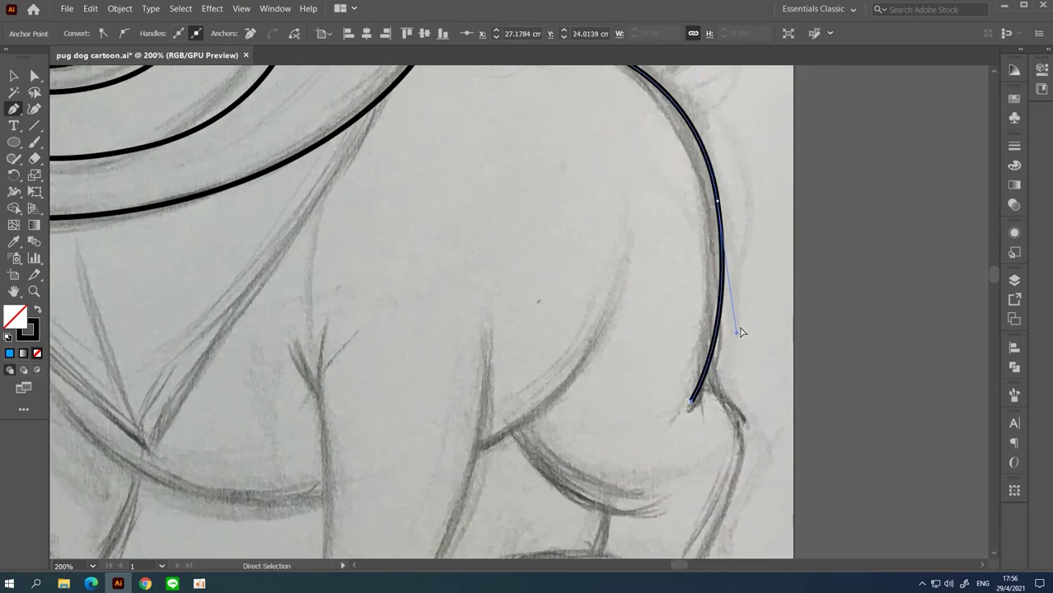
{"action": "key", "text": "Escape"}
{"action": "left_click_drag", "start_coordinate": [562, 403], "coordinate": [557, 271]}
Step: Draw the line along the top of the leg and the curve above the paw
{"action": "left_click", "coordinate": [506, 295]}
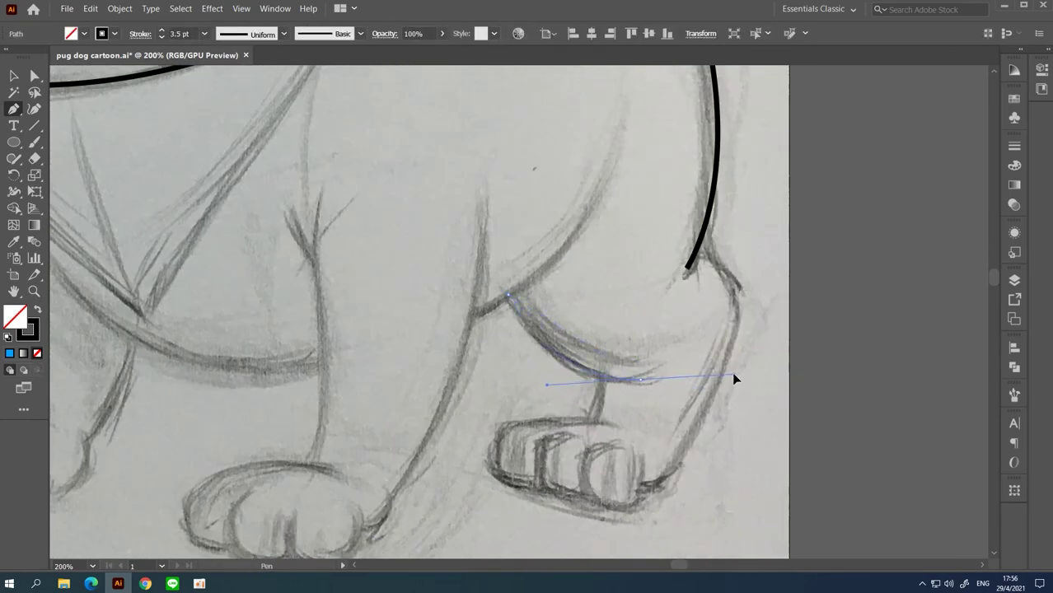
{"action": "left_click_drag", "start_coordinate": [736, 380], "coordinate": [733, 377]}
{"action": "key", "text": "Escape"}
{"action": "mouse_move", "coordinate": [604, 157]}
{"action": "left_mouse_down"}
{"action": "mouse_move", "coordinate": [529, 289]}
{"action": "mouse_move", "coordinate": [578, 172]}
{"action": "left_mouse_up"}
{"action": "left_click", "coordinate": [396, 474]}
{"action": "key", "text": "Escape"}
{"action": "left_click_drag", "start_coordinate": [580, 459], "coordinate": [551, 265]}
Step: Trace the leg's outer edge down to the paw, then begin a line at the paw
{"action": "key", "text": "ctrl+plus"}
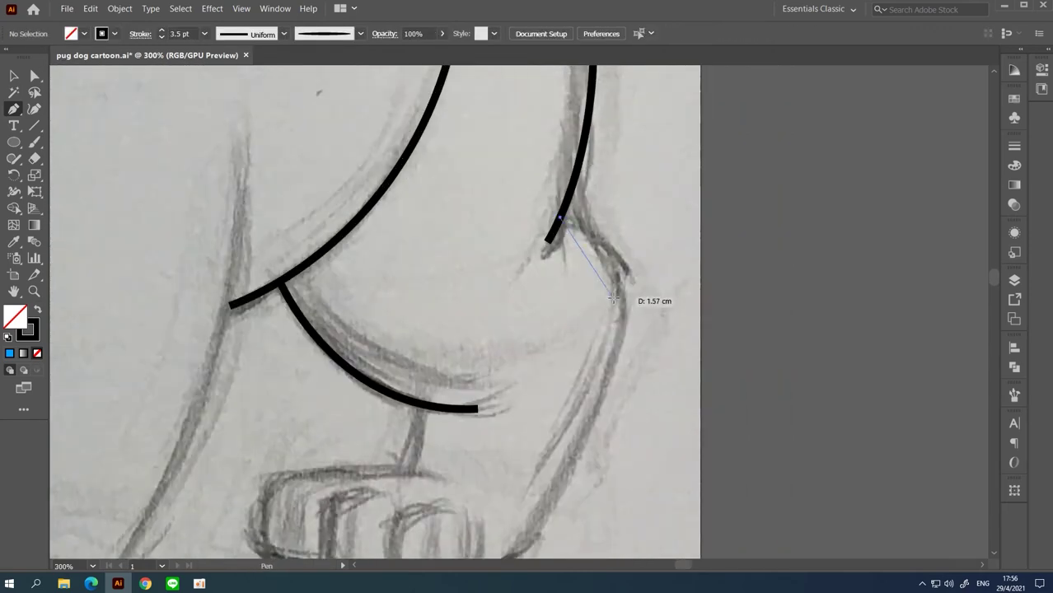
{"action": "left_click_drag", "start_coordinate": [613, 298], "coordinate": [631, 363]}
{"action": "left_click_drag", "start_coordinate": [542, 529], "coordinate": [636, 348]}
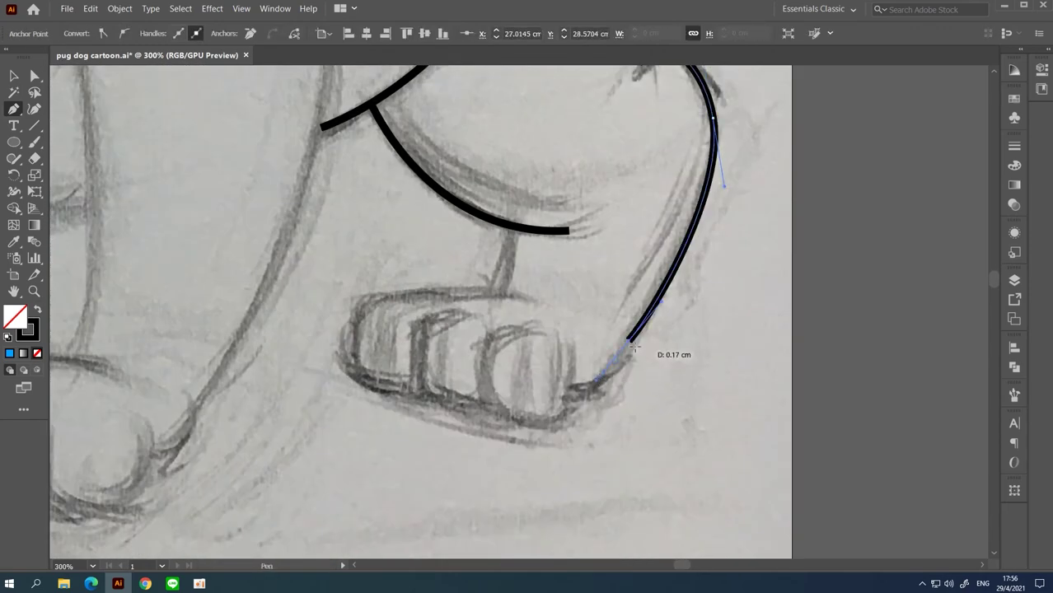
{"action": "left_click_drag", "start_coordinate": [575, 395], "coordinate": [593, 404]}
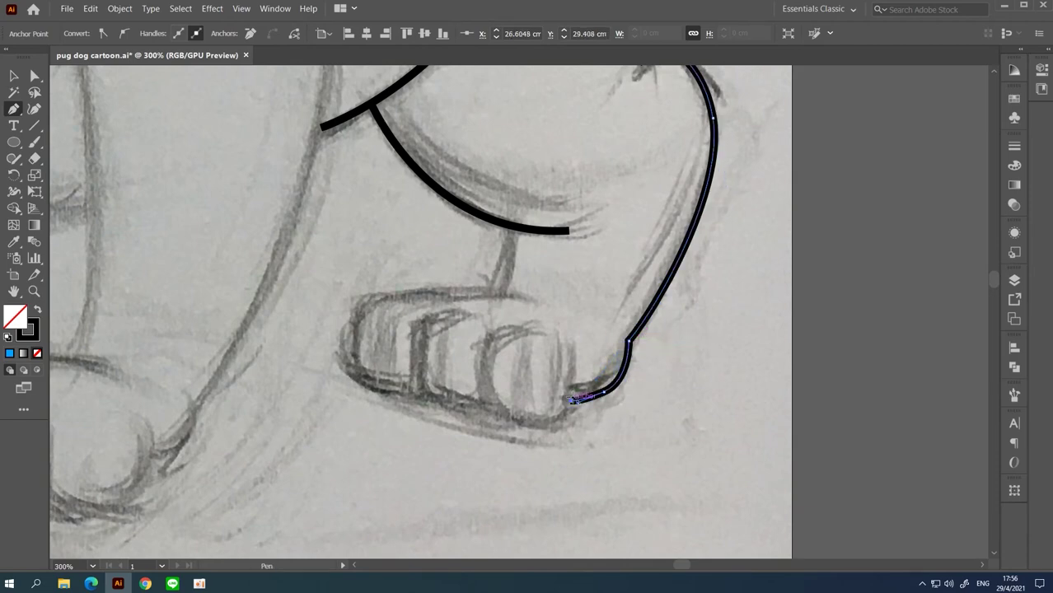
{"action": "key", "text": "Escape"}
{"action": "left_click", "coordinate": [574, 396]}
{"action": "key", "text": "Escape"}
{"action": "left_click_drag", "start_coordinate": [612, 330], "coordinate": [666, 381]}
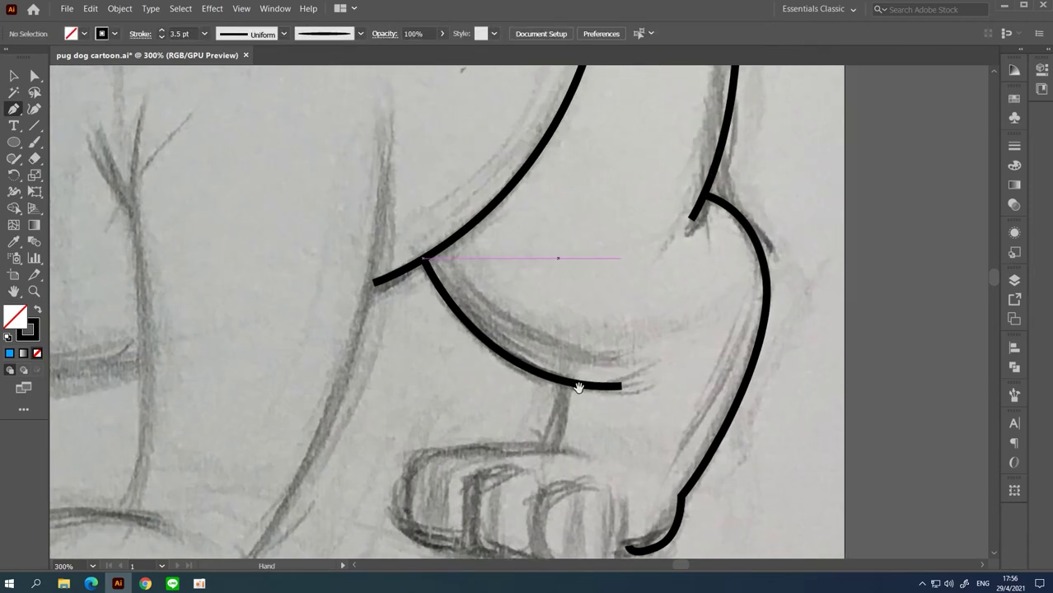
{"action": "mouse_move", "coordinate": [565, 276]}
{"action": "left_mouse_down"}
{"action": "mouse_move", "coordinate": [548, 334]}
{"action": "mouse_move", "coordinate": [634, 338]}
{"action": "left_mouse_up"}
Step: Curve the line across the paw top and around the front of the first toe
{"action": "left_click", "coordinate": [550, 346]}
{"action": "left_click_drag", "start_coordinate": [437, 340], "coordinate": [372, 347]}
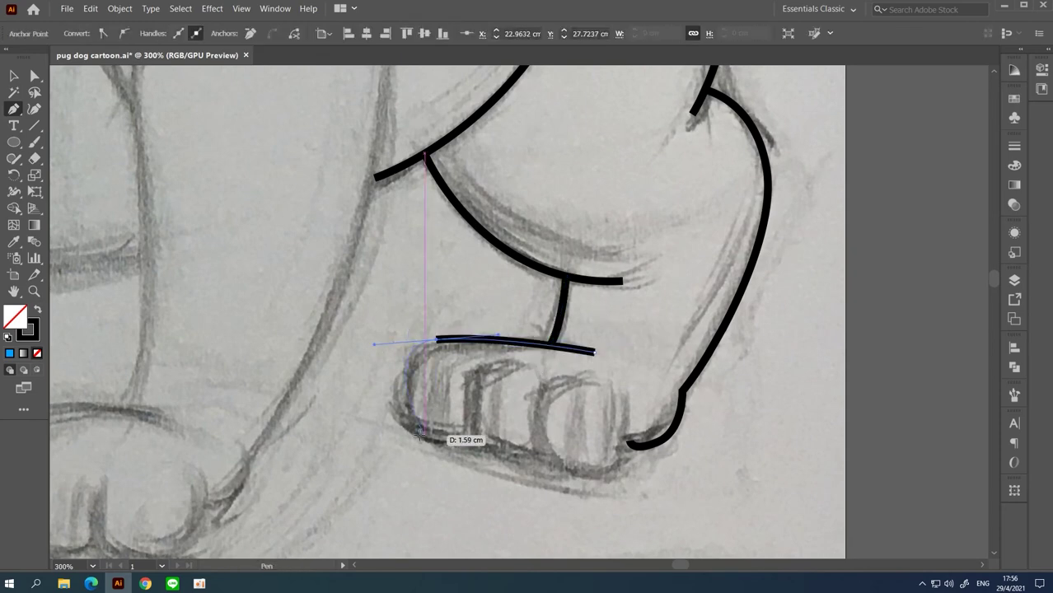
{"action": "left_click_drag", "start_coordinate": [420, 438], "coordinate": [468, 393]}
{"action": "key", "text": "ctrl+plus"}
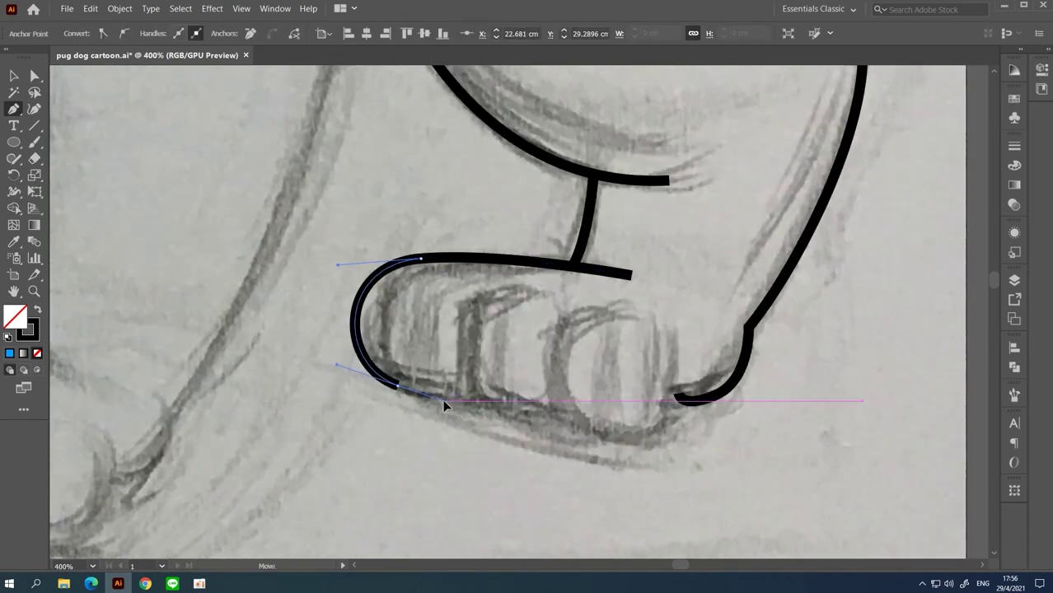
{"action": "left_click_drag", "start_coordinate": [426, 262], "coordinate": [431, 267]}
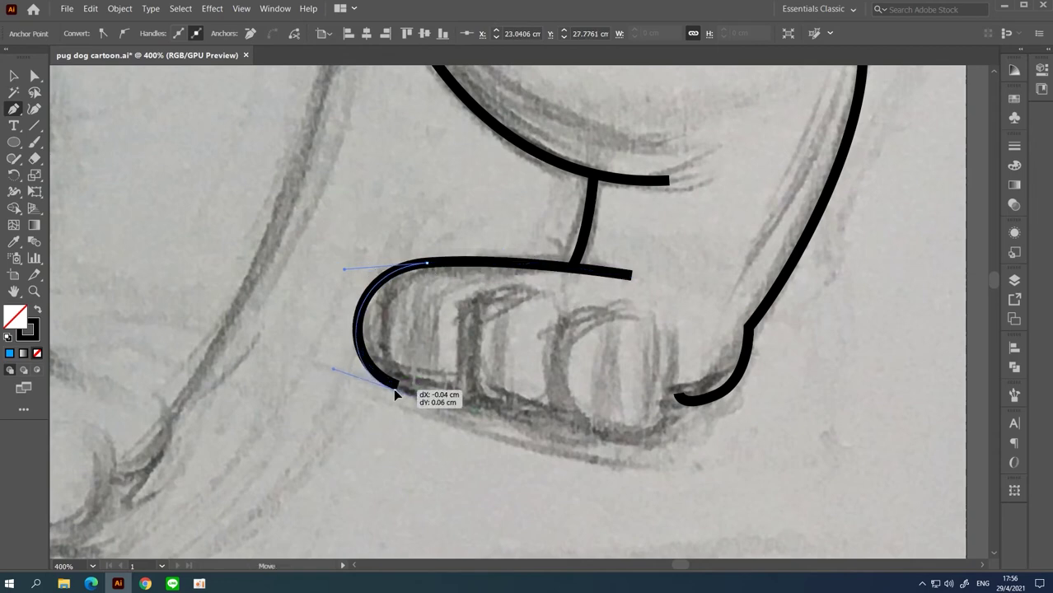
{"action": "left_click_drag", "start_coordinate": [395, 389], "coordinate": [482, 402]}
{"action": "left_click", "coordinate": [474, 402]}
{"action": "left_click", "coordinate": [541, 295], "text": "ctrl"}
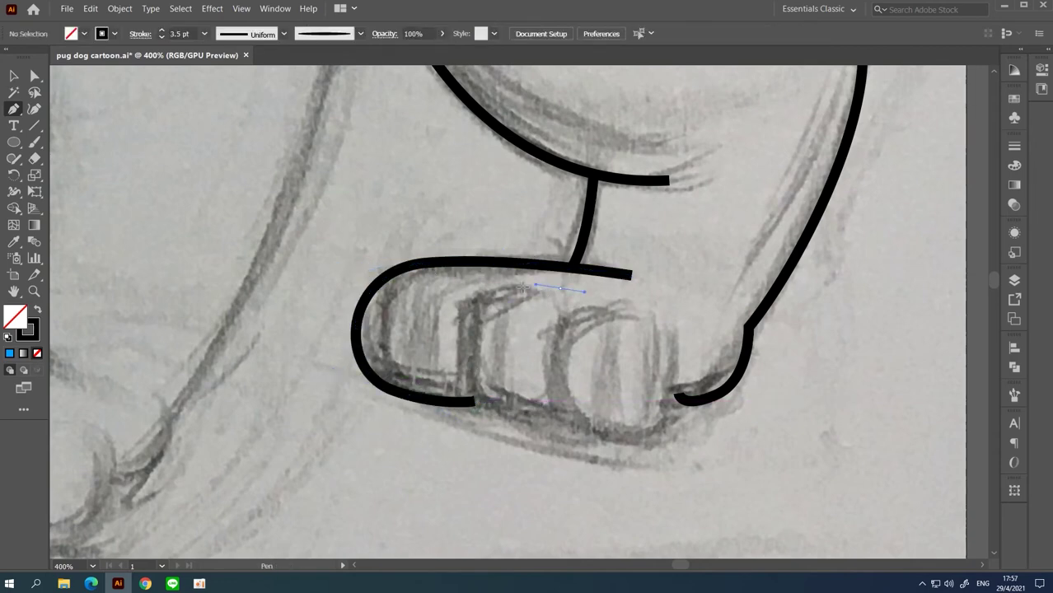
Step: Draw the rounded curve of the second toe
{"action": "left_click_drag", "start_coordinate": [472, 321], "coordinate": [486, 414]}
{"action": "left_click", "coordinate": [568, 425]}
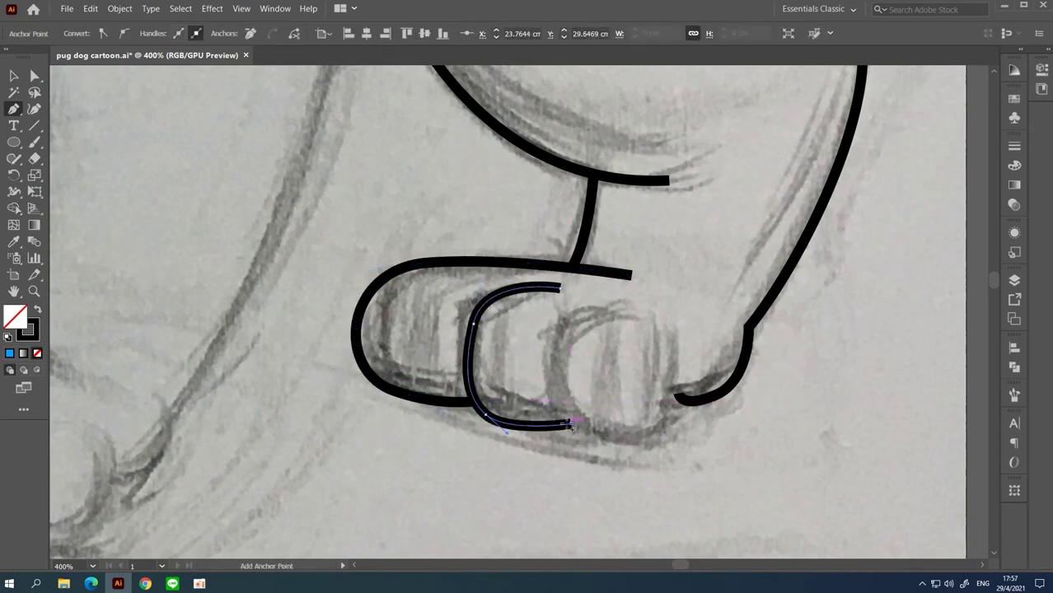
{"action": "left_click", "coordinate": [487, 413]}
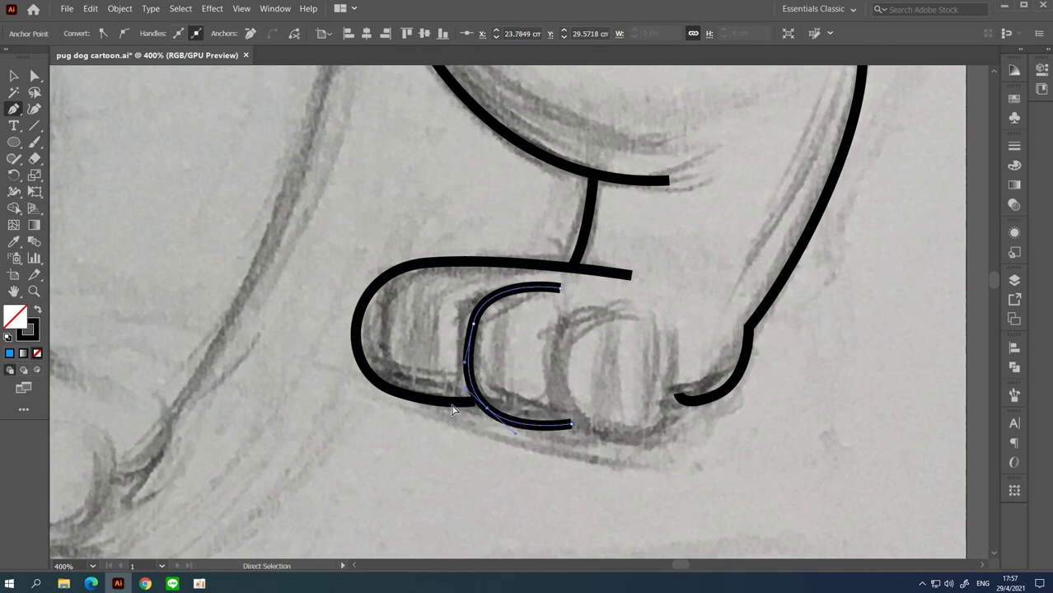
{"action": "left_click", "coordinate": [453, 409], "text": "ctrl"}
Step: Draw the third toe as a U-shaped curve and pull its top end up and right
{"action": "left_click_drag", "start_coordinate": [602, 308], "coordinate": [468, 274]}
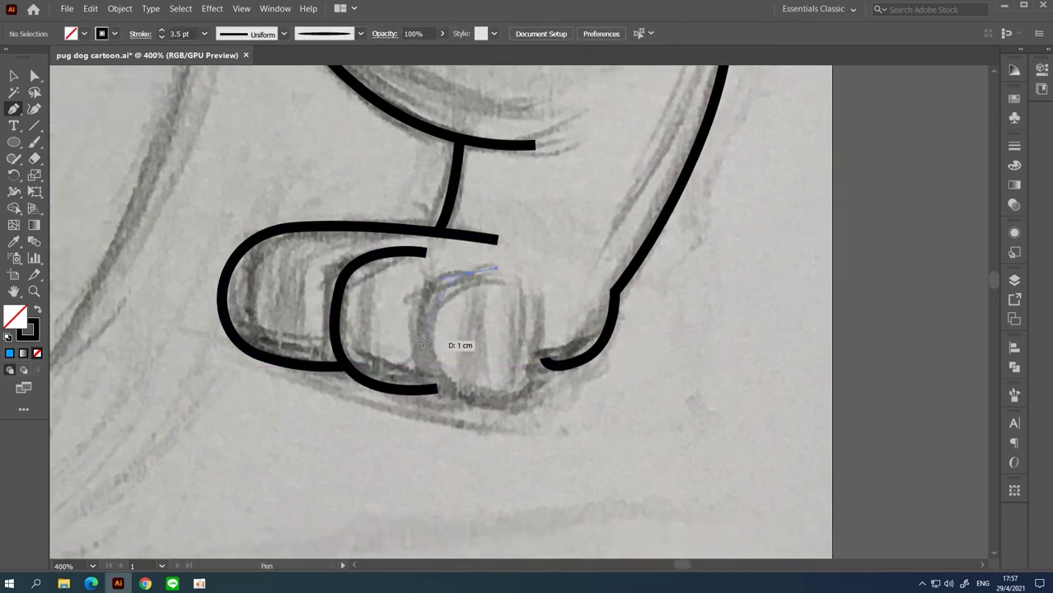
{"action": "left_click_drag", "start_coordinate": [478, 402], "coordinate": [501, 412]}
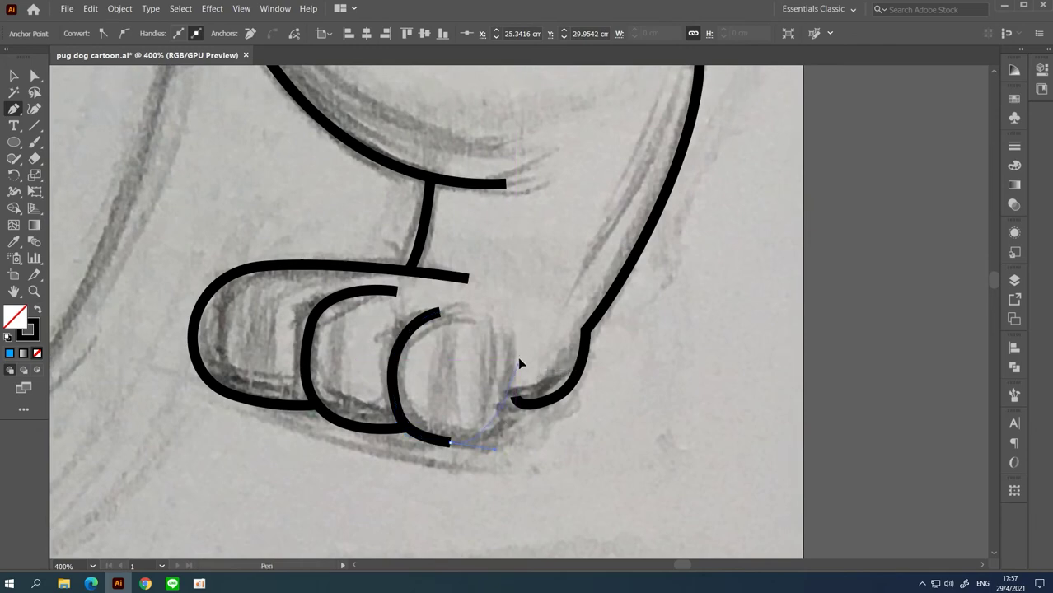
{"action": "left_click_drag", "start_coordinate": [519, 364], "coordinate": [487, 382]}
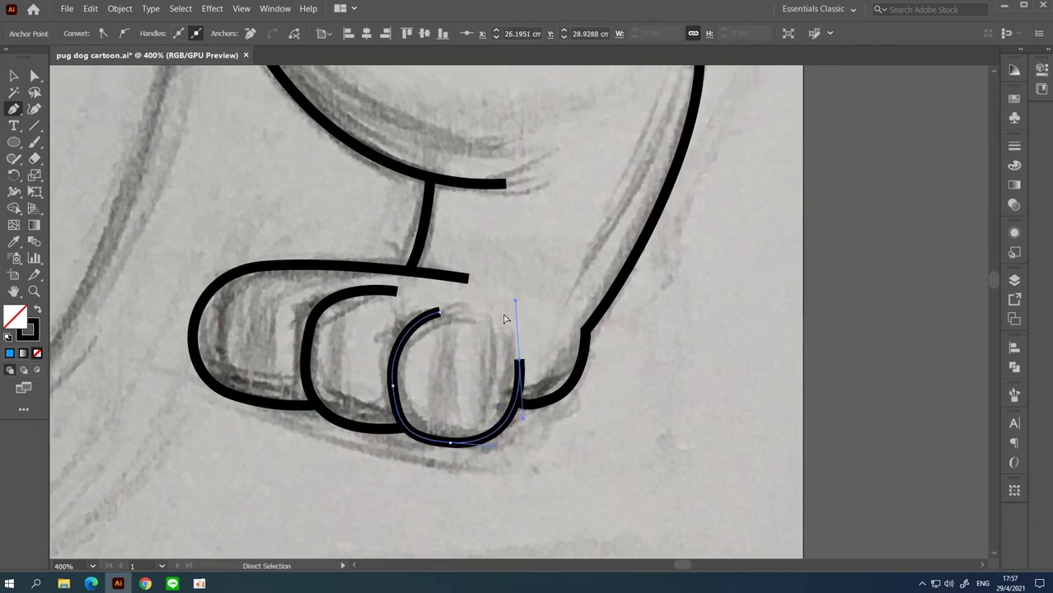
{"action": "left_click", "coordinate": [493, 447], "text": "ctrl"}
{"action": "left_click_drag", "start_coordinate": [439, 311], "coordinate": [455, 307]}
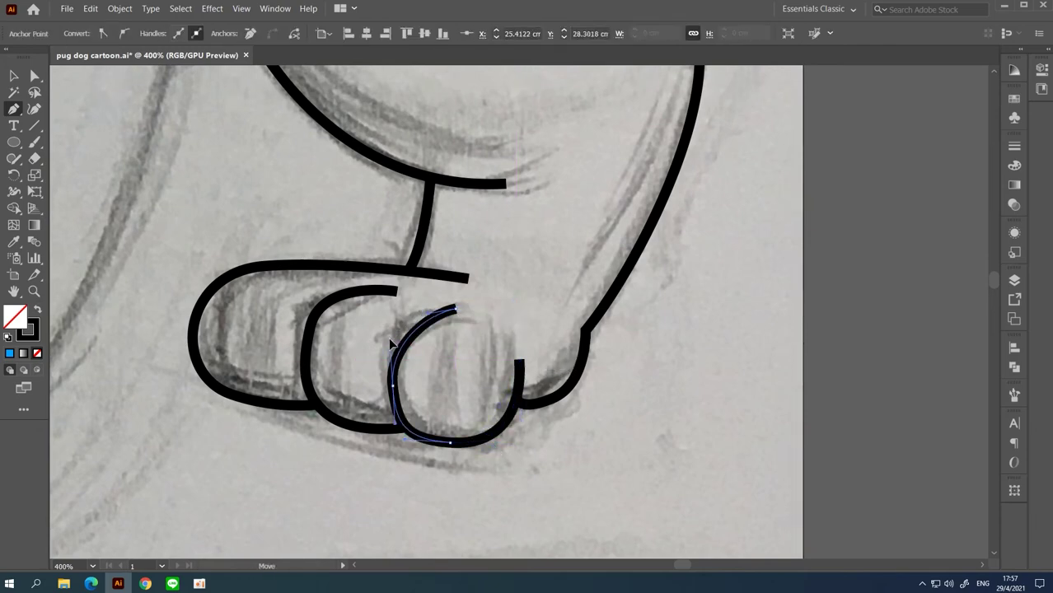
{"action": "left_click", "coordinate": [514, 279], "text": "ctrl"}
{"action": "key", "text": "ctrl+minus"}
Step: Trace the inner line of the other front leg up to its top
{"action": "left_click_drag", "start_coordinate": [493, 333], "coordinate": [680, 328]}
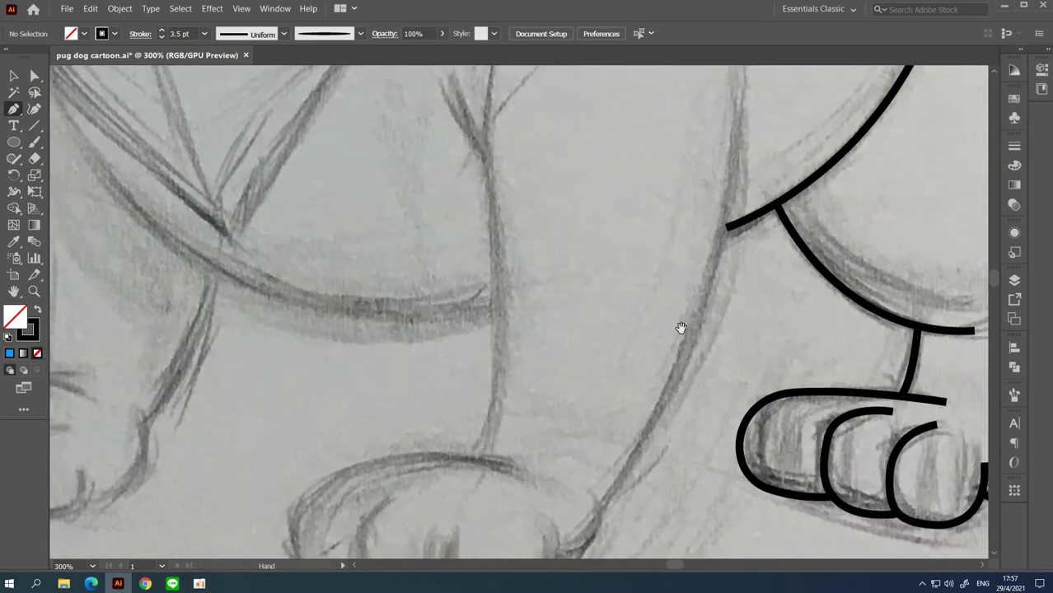
{"action": "left_click", "coordinate": [481, 461]}
{"action": "left_click_drag", "start_coordinate": [491, 298], "coordinate": [500, 338]}
{"action": "left_click", "coordinate": [508, 316]}
{"action": "left_click_drag", "start_coordinate": [504, 215], "coordinate": [515, 331]}
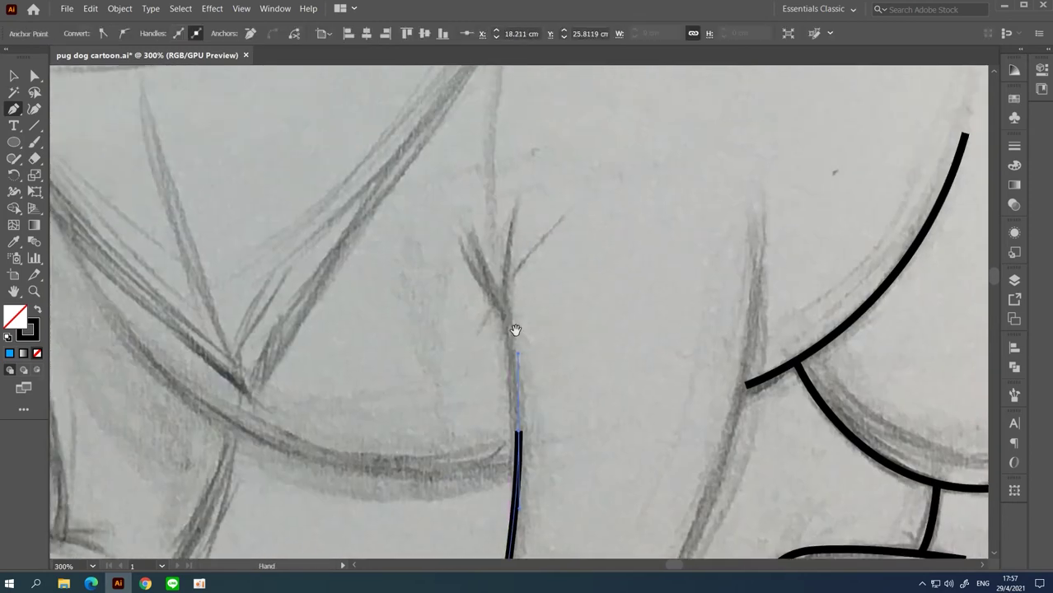
{"action": "left_click_drag", "start_coordinate": [516, 213], "coordinate": [540, 146]}
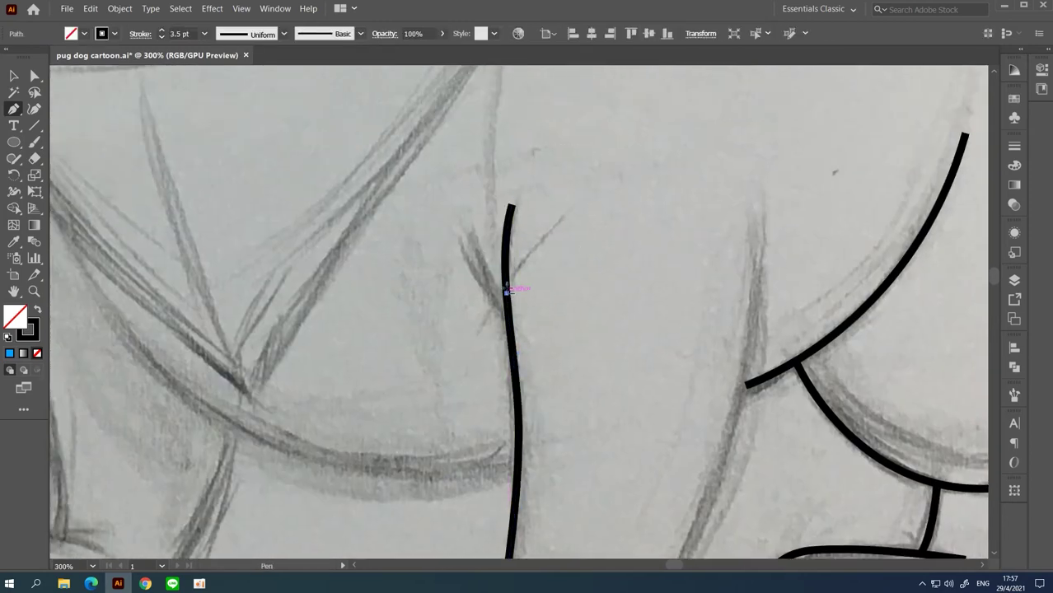
{"action": "left_click", "coordinate": [463, 199]}
{"action": "scroll", "coordinate": [520, 229], "scroll_direction": "down", "scroll_amount": 1}
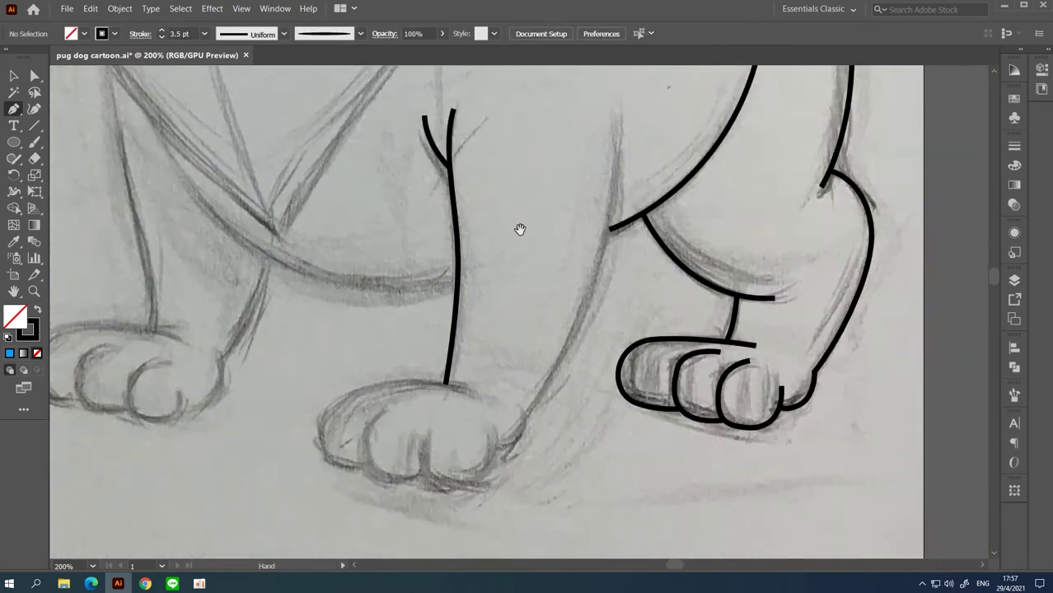
{"action": "scroll", "coordinate": [496, 439], "scroll_direction": "up", "scroll_amount": 1}
Step: Draw the leg's outer edge curving up from the paw
{"action": "left_click", "coordinate": [485, 440]}
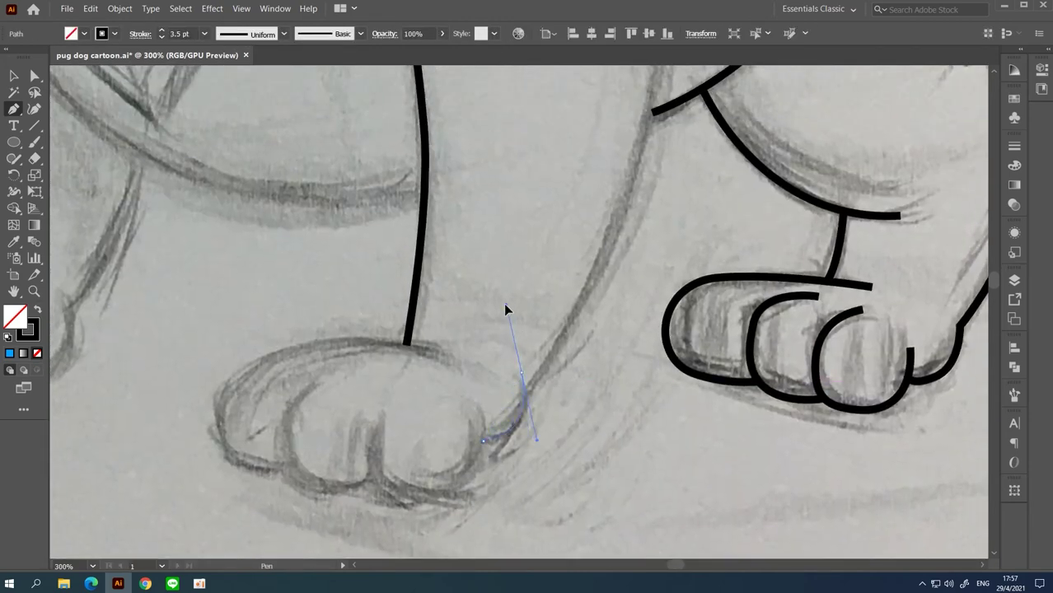
{"action": "left_click_drag", "start_coordinate": [505, 309], "coordinate": [537, 394]}
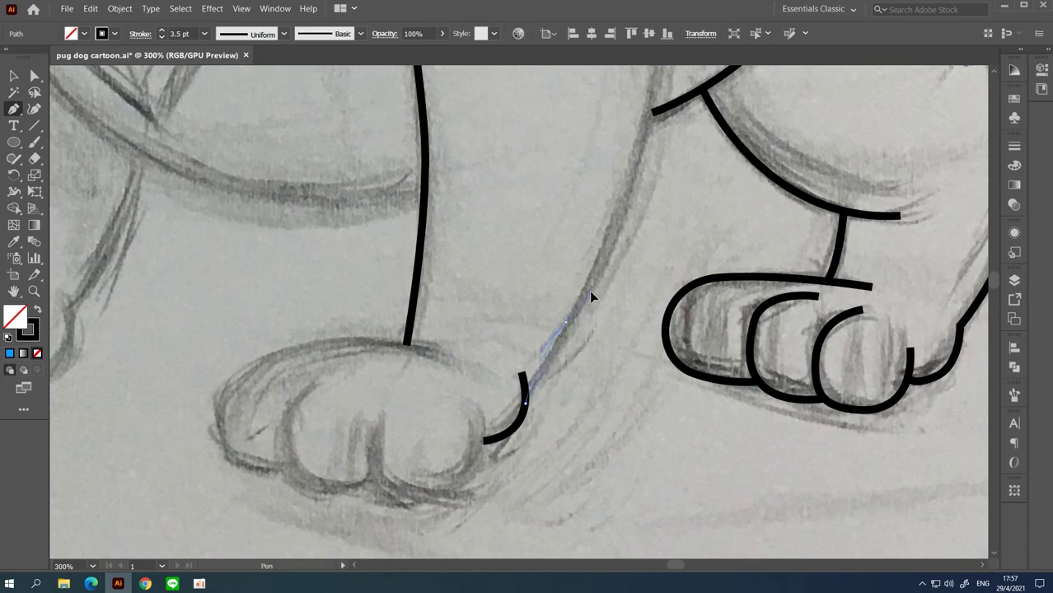
{"action": "scroll", "coordinate": [591, 296], "scroll_direction": "up", "scroll_amount": 5}
{"action": "left_click_drag", "start_coordinate": [588, 235], "coordinate": [584, 144]}
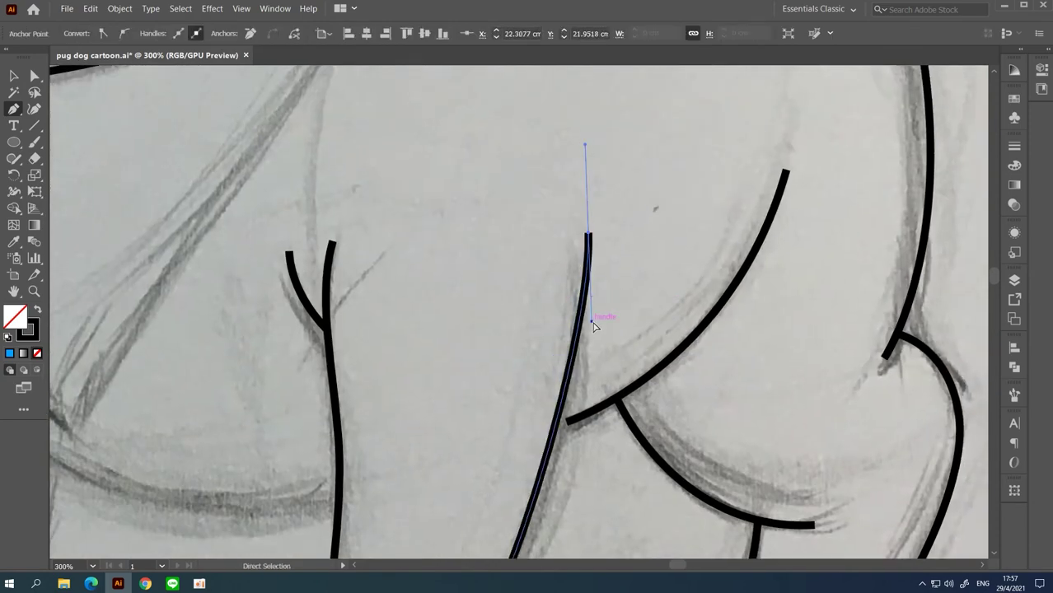
{"action": "left_click_drag", "start_coordinate": [594, 326], "coordinate": [597, 394]}
{"action": "scroll", "coordinate": [512, 348], "scroll_direction": "down", "scroll_amount": 5}
{"action": "scroll", "coordinate": [513, 313], "scroll_direction": "up", "scroll_amount": 2}
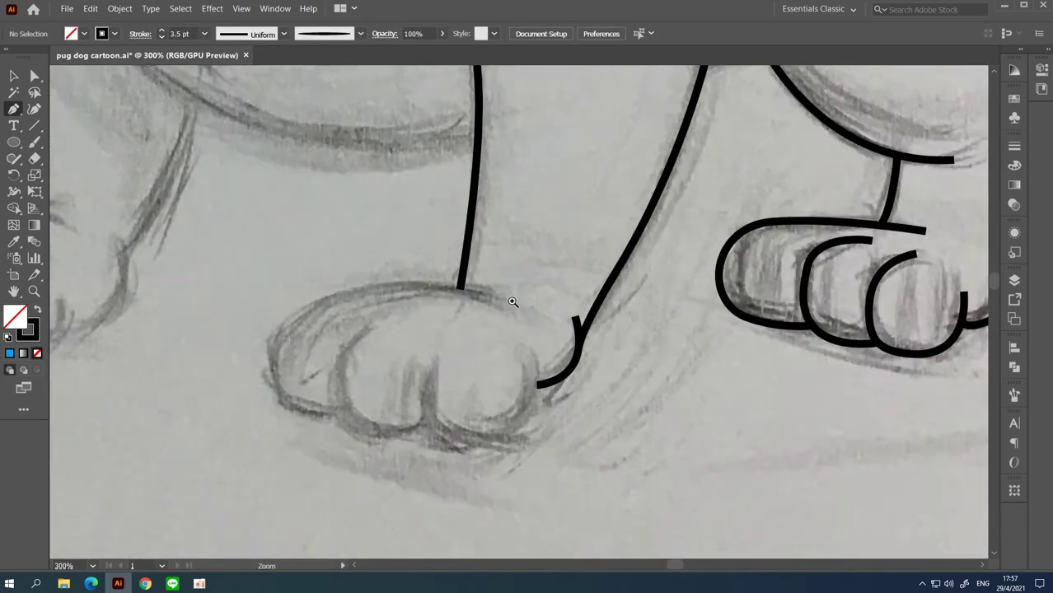
Step: Outline the paw across its top, down its left side and round its bottom
{"action": "left_click_drag", "start_coordinate": [466, 278], "coordinate": [327, 294]}
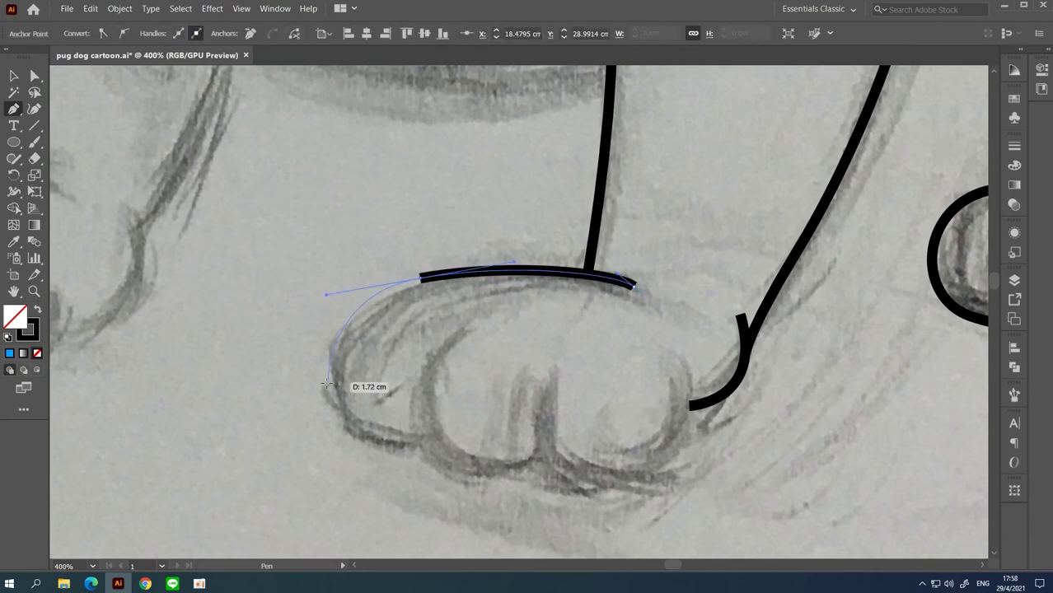
{"action": "left_click_drag", "start_coordinate": [323, 389], "coordinate": [327, 419]}
{"action": "left_click_drag", "start_coordinate": [433, 446], "coordinate": [510, 435]}
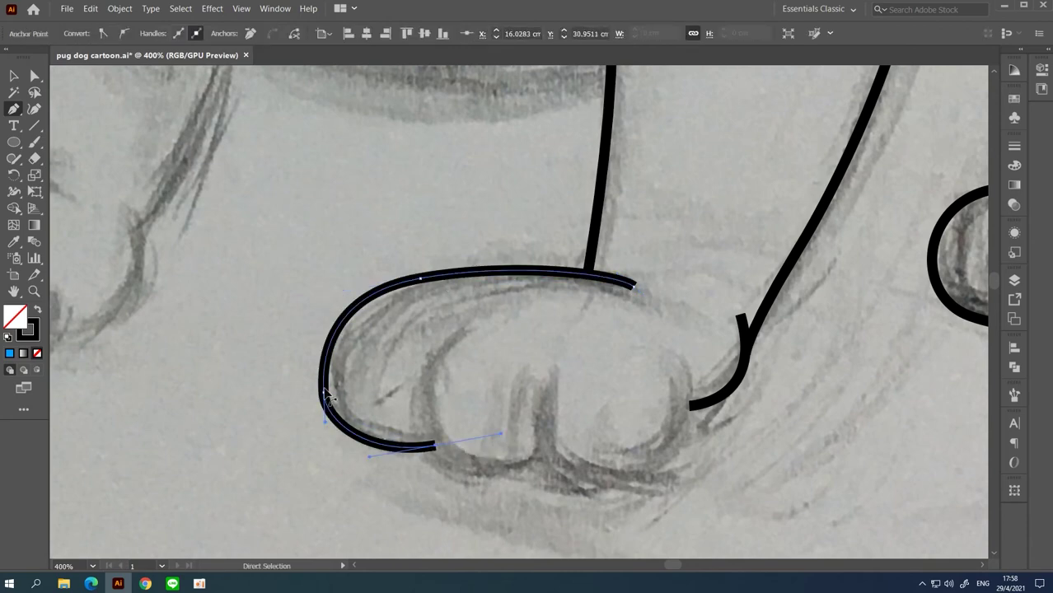
{"action": "left_click", "coordinate": [338, 378], "text": "ctrl"}
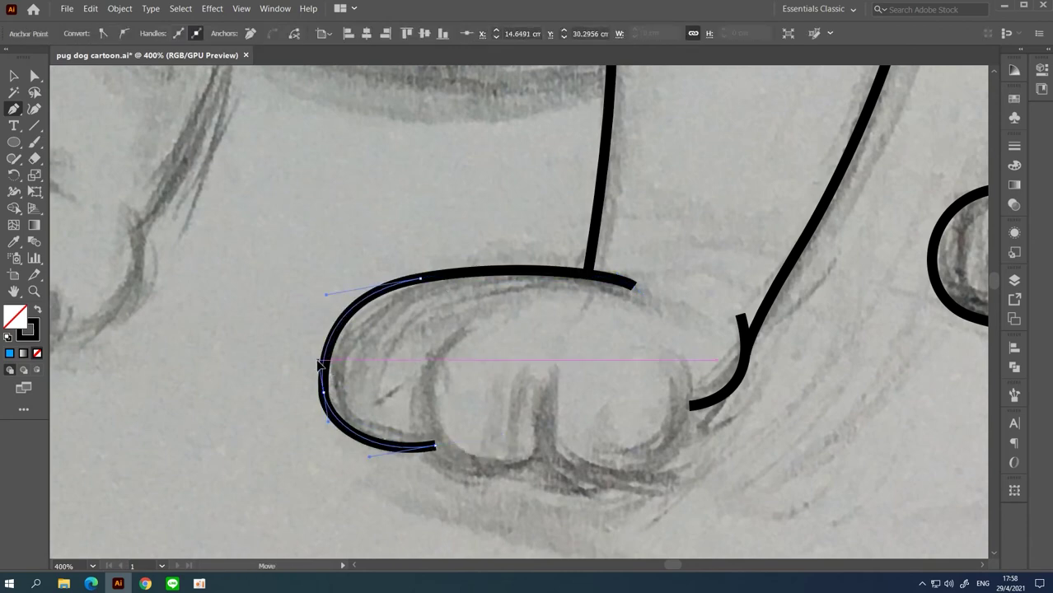
Step: Draw the first two rounded toe curves inside the paw
{"action": "left_click", "coordinate": [518, 321]}
{"action": "left_click_drag", "start_coordinate": [427, 382], "coordinate": [421, 428]}
{"action": "left_click_drag", "start_coordinate": [424, 452], "coordinate": [347, 380]}
{"action": "left_click_drag", "start_coordinate": [476, 401], "coordinate": [477, 401]}
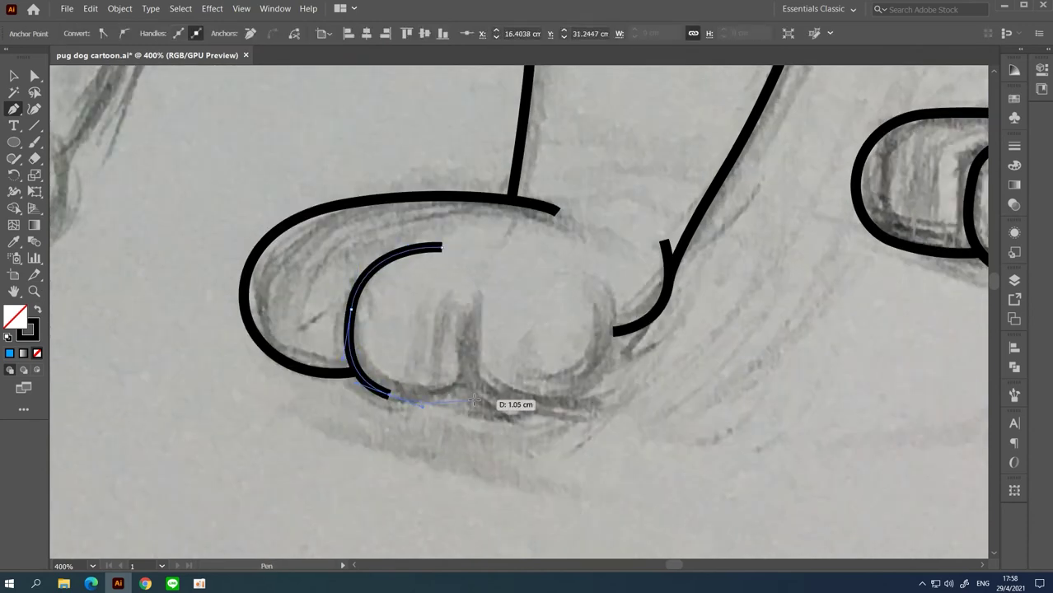
{"action": "left_click", "coordinate": [454, 322], "text": "ctrl"}
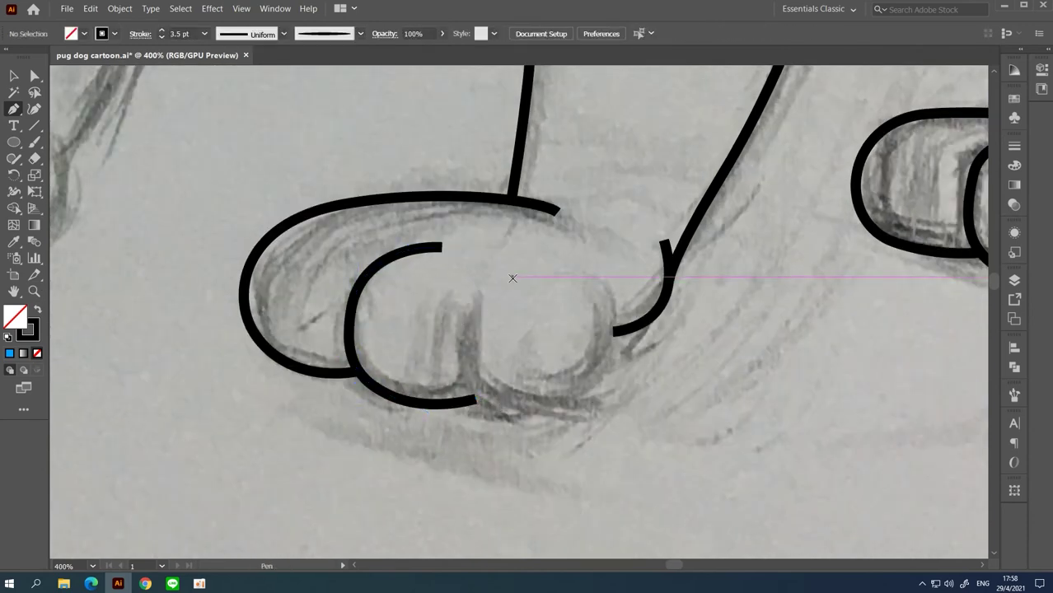
{"action": "left_click_drag", "start_coordinate": [468, 349], "coordinate": [466, 374]}
{"action": "left_click_drag", "start_coordinate": [544, 426], "coordinate": [558, 424]}
{"action": "left_click_drag", "start_coordinate": [548, 355], "coordinate": [532, 393]}
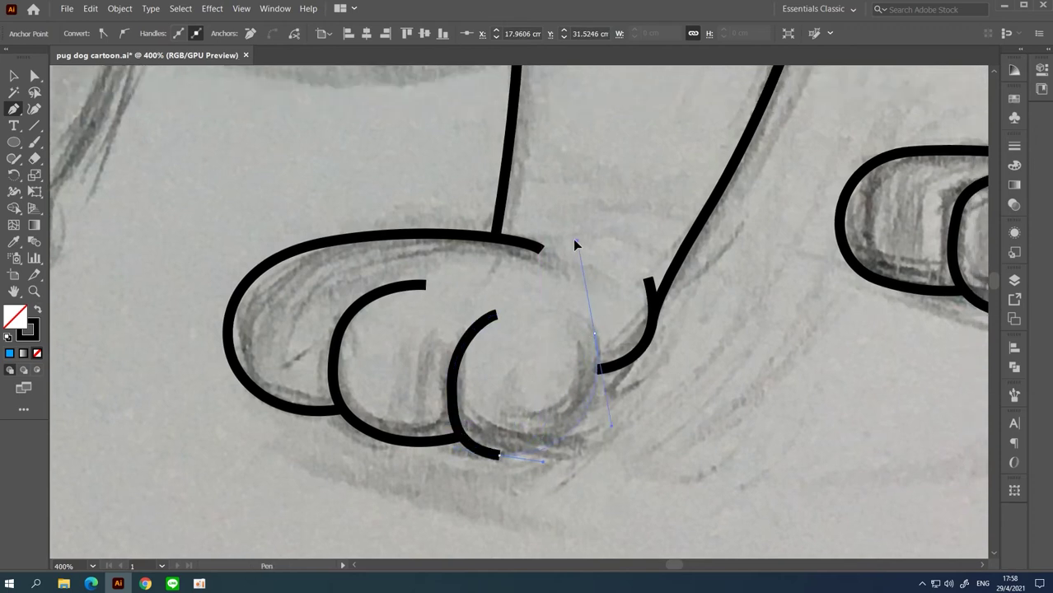
{"action": "left_click_drag", "start_coordinate": [575, 245], "coordinate": [565, 224]}
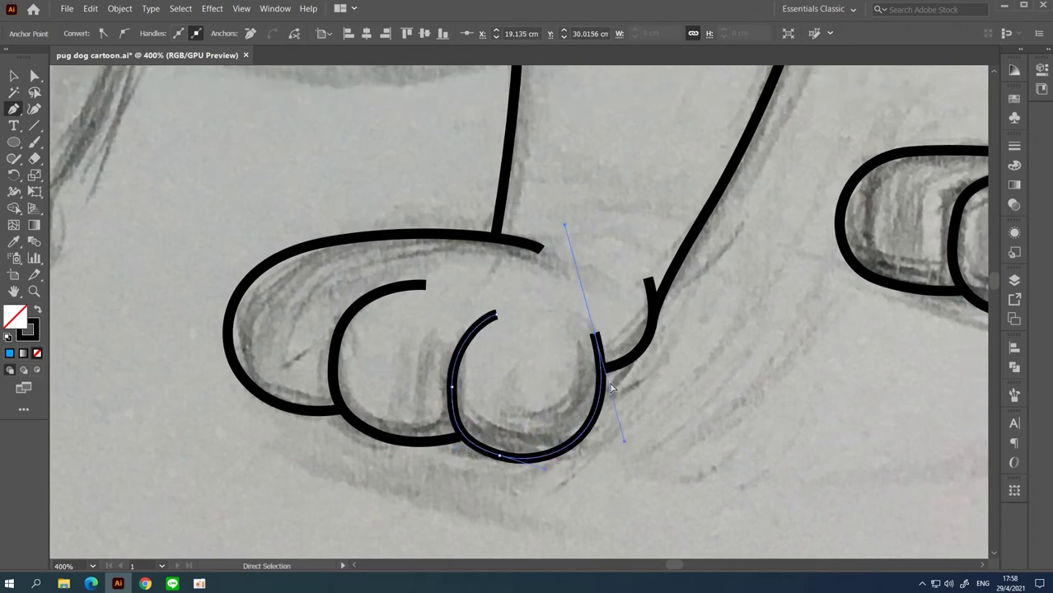
Step: Draw the belly curve sweeping across to the front leg with a small hook beneath
{"action": "scroll", "coordinate": [624, 326], "scroll_direction": "down", "scroll_amount": 2}
{"action": "scroll", "coordinate": [454, 308], "scroll_direction": "up", "scroll_amount": 3}
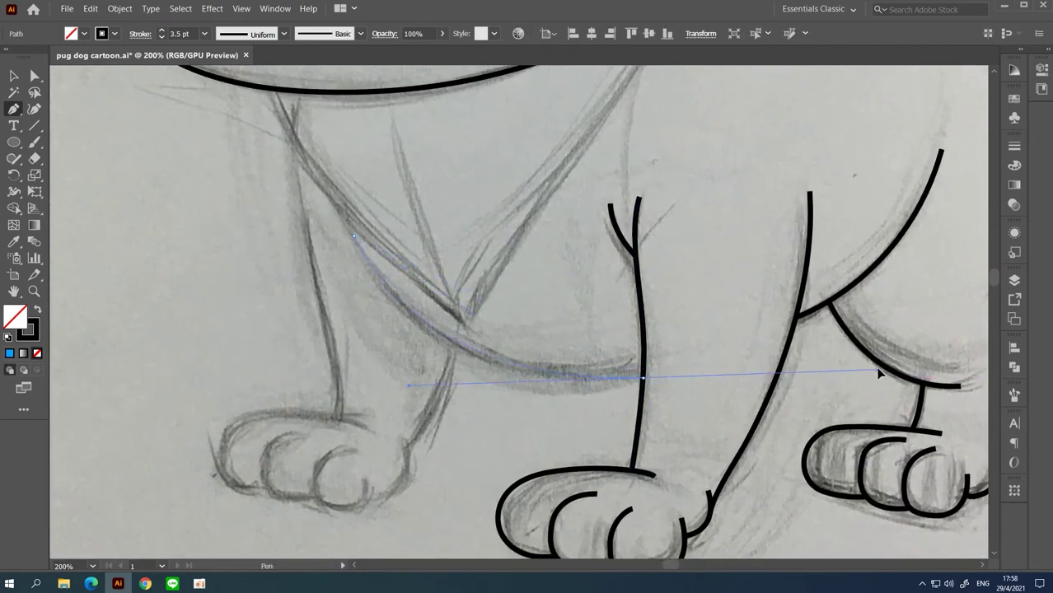
{"action": "key", "text": "Escape"}
{"action": "left_click_drag", "start_coordinate": [740, 410], "coordinate": [587, 351]}
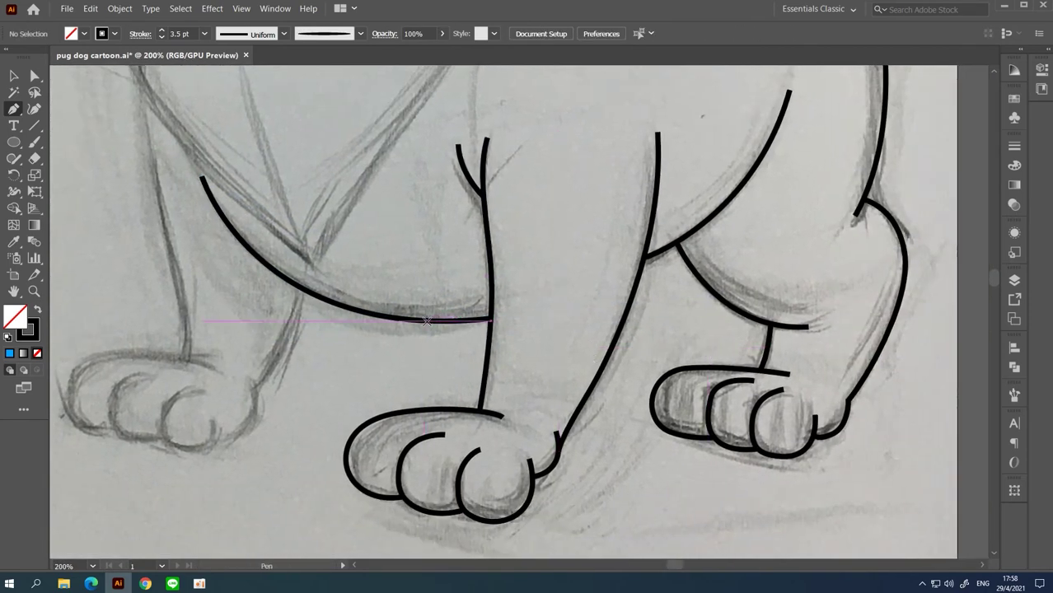
{"action": "mouse_move", "coordinate": [432, 322]}
{"action": "left_mouse_down"}
{"action": "mouse_move", "coordinate": [421, 348]}
{"action": "mouse_move", "coordinate": [445, 365]}
{"action": "left_mouse_up"}
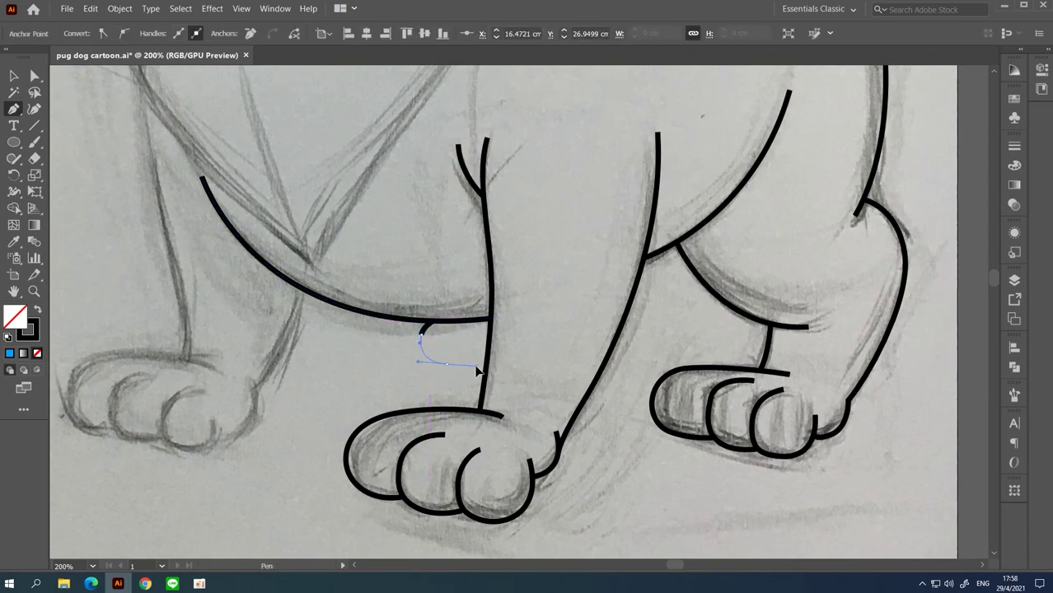
{"action": "left_click_drag", "start_coordinate": [510, 334], "coordinate": [528, 334]}
Step: Draw two small rounded toes tucked under the belly line, then zoom back out
{"action": "left_click", "coordinate": [430, 253], "text": "ctrl"}
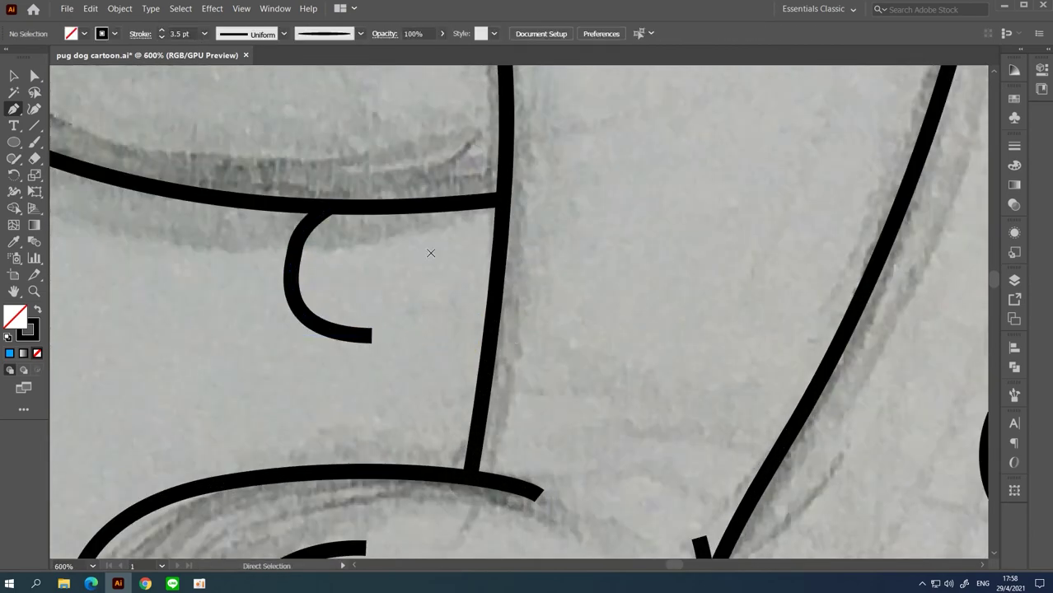
{"action": "left_click", "coordinate": [439, 210]}
{"action": "left_click_drag", "start_coordinate": [371, 331], "coordinate": [380, 353]}
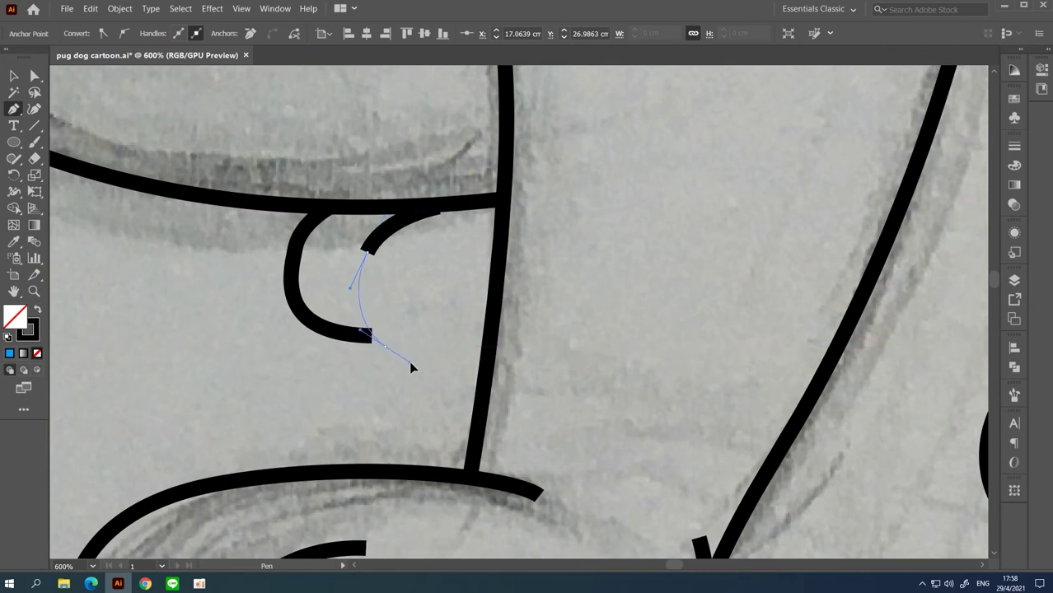
{"action": "left_click", "coordinate": [488, 356]}
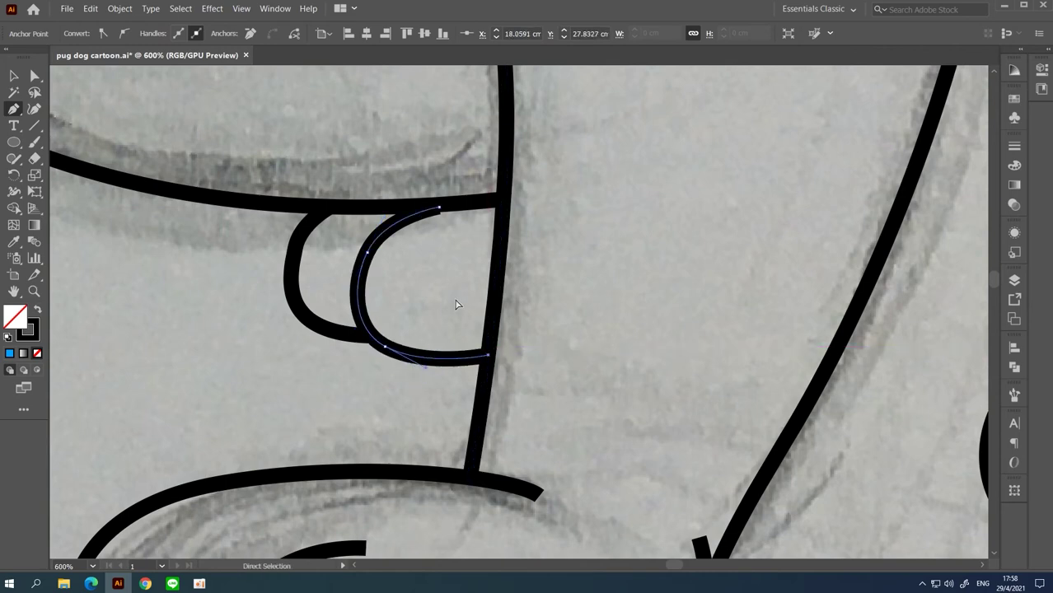
{"action": "left_click", "coordinate": [330, 208]}
{"action": "left_click_drag", "start_coordinate": [370, 335], "coordinate": [404, 342]}
{"action": "left_click_drag", "start_coordinate": [289, 256], "coordinate": [285, 256]}
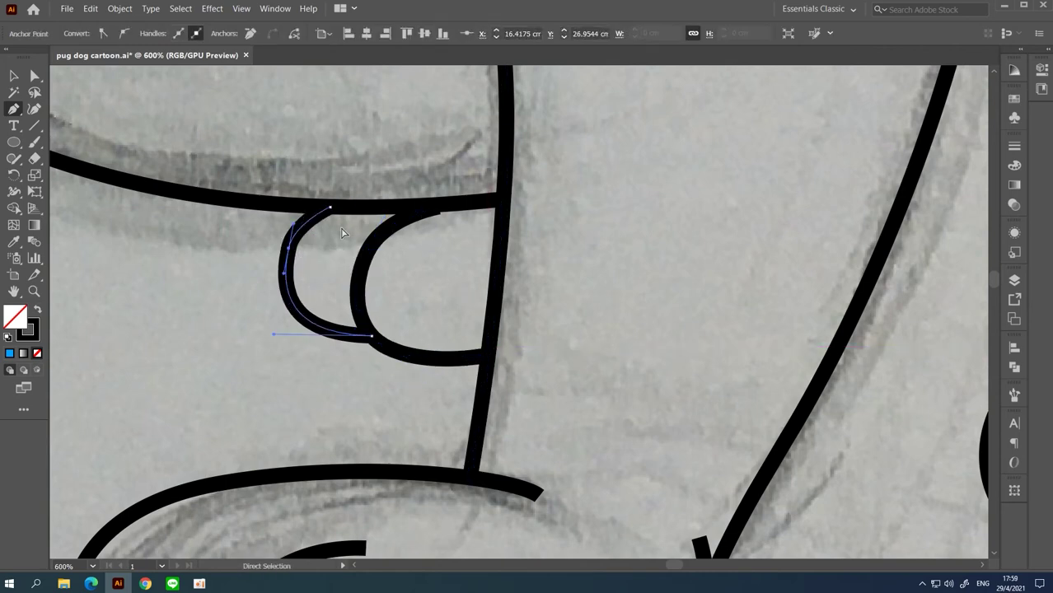
{"action": "left_click", "coordinate": [420, 221], "text": "ctrl"}
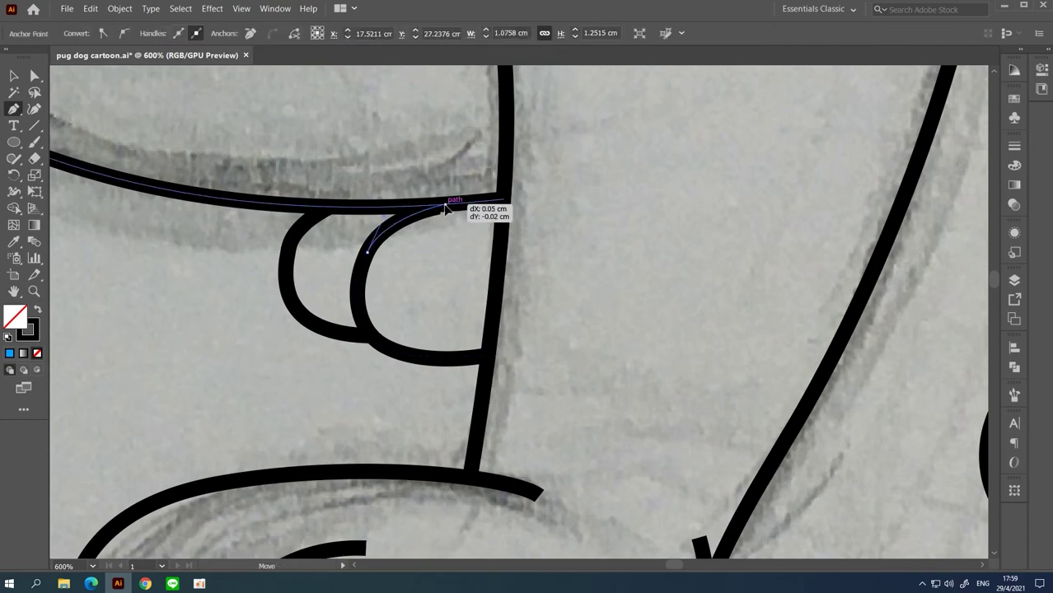
{"action": "left_click", "coordinate": [533, 262], "text": "ctrl+alt"}
{"action": "left_click", "coordinate": [532, 262], "text": "ctrl+alt"}
Step: Trace the left front leg line, curving down to the paw
{"action": "scroll", "coordinate": [444, 317], "scroll_direction": "up", "scroll_amount": 3}
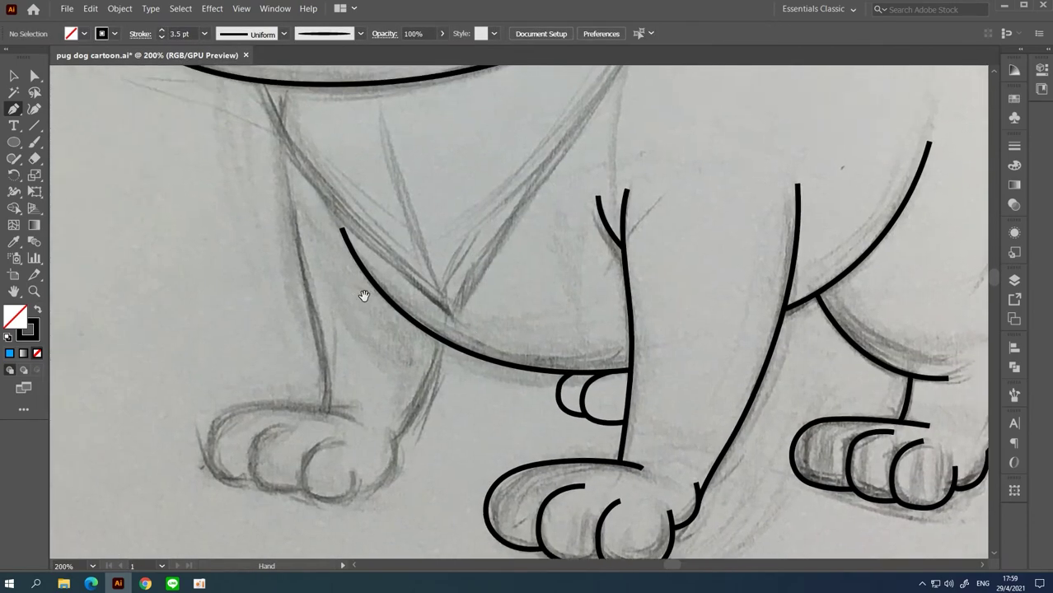
{"action": "scroll", "coordinate": [362, 294], "scroll_direction": "left", "scroll_amount": 3}
{"action": "left_click", "coordinate": [308, 167]}
{"action": "scroll", "coordinate": [346, 297], "scroll_direction": "down", "scroll_amount": 3}
{"action": "left_click_drag", "start_coordinate": [328, 249], "coordinate": [344, 329]}
{"action": "scroll", "coordinate": [362, 260], "scroll_direction": "down", "scroll_amount": 2}
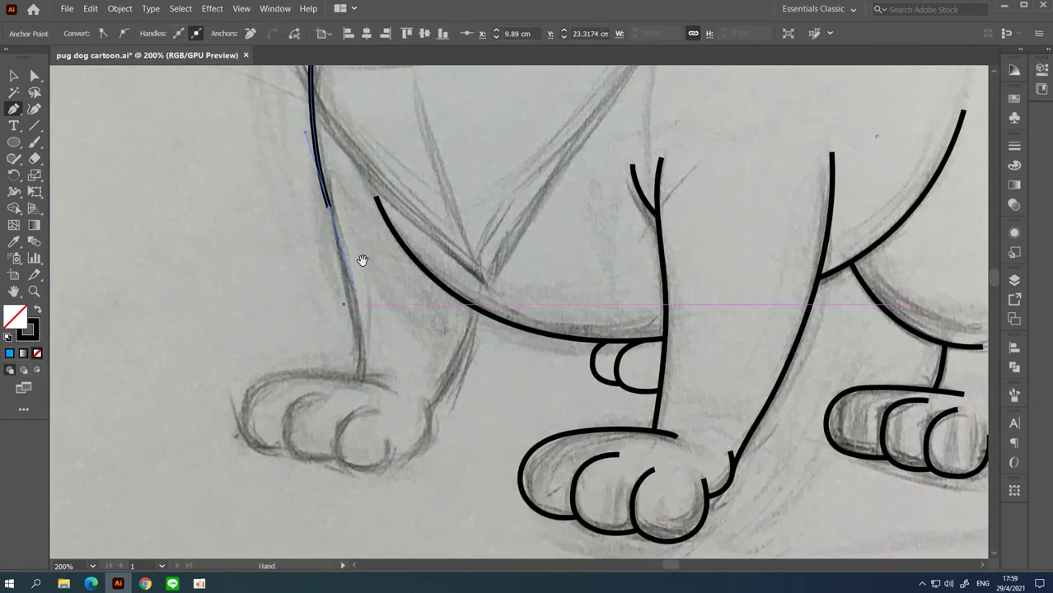
{"action": "left_click", "coordinate": [358, 387]}
{"action": "key", "text": "ctrl+plus"}
Step: Outline the paw top and around the first toe
{"action": "left_click_drag", "start_coordinate": [234, 453], "coordinate": [512, 247]}
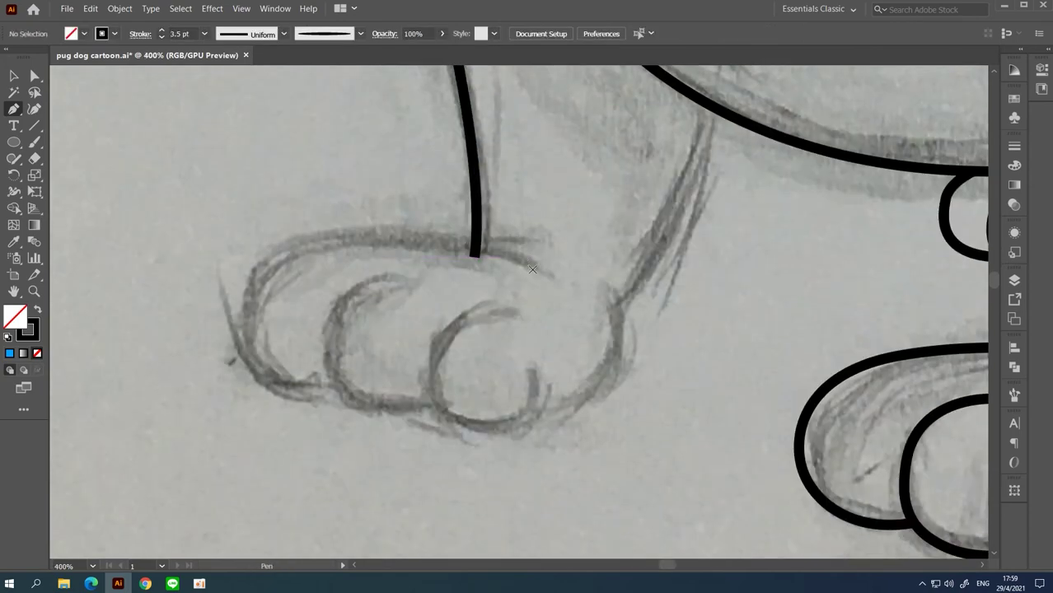
{"action": "left_click", "coordinate": [532, 269]}
{"action": "left_click_drag", "start_coordinate": [255, 258], "coordinate": [253, 262]}
{"action": "left_click_drag", "start_coordinate": [375, 175], "coordinate": [375, 177]}
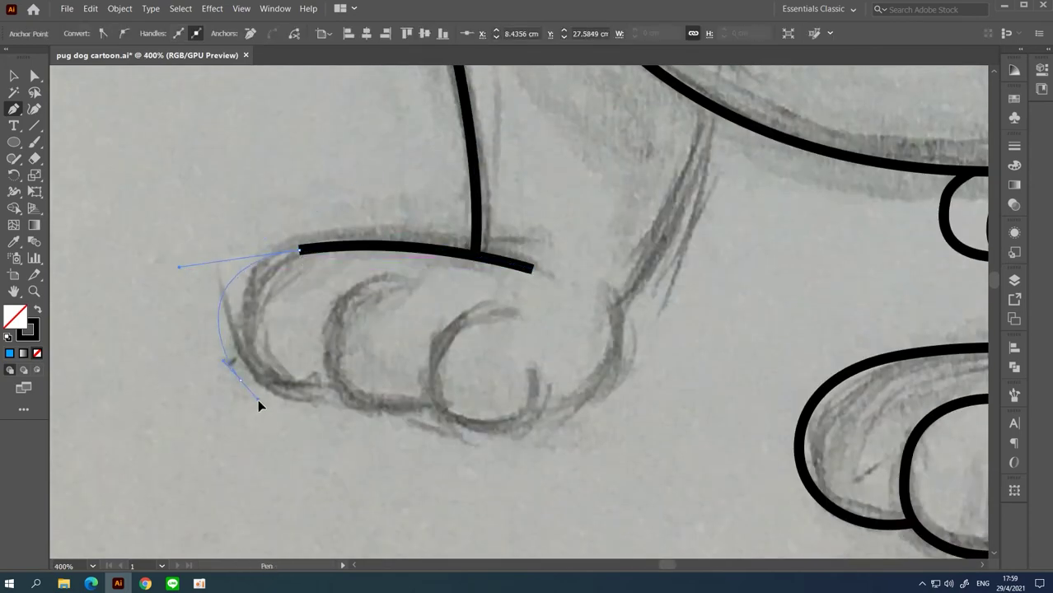
{"action": "left_click_drag", "start_coordinate": [258, 404], "coordinate": [271, 404]}
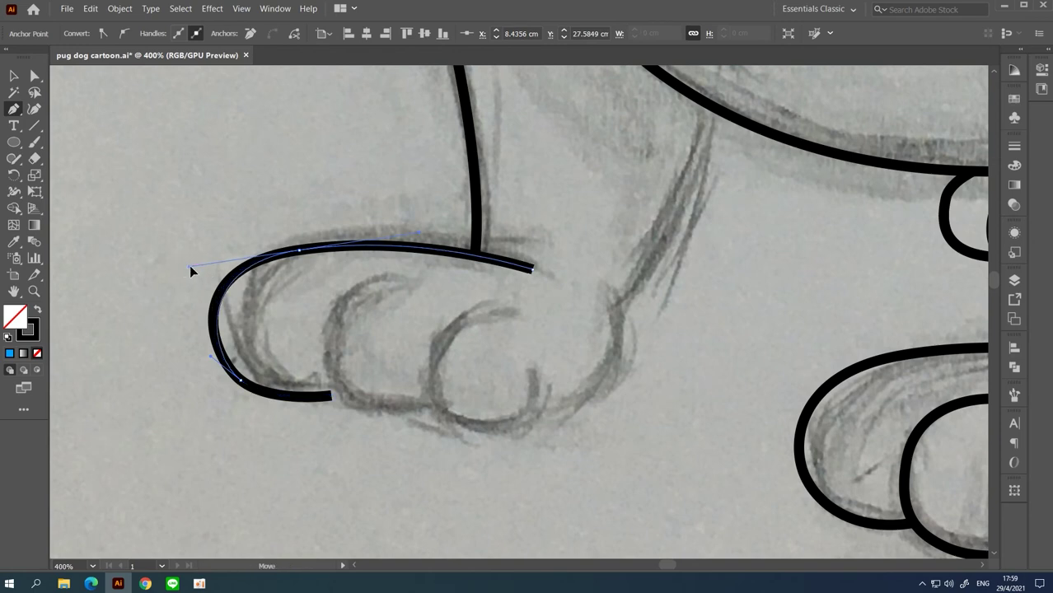
{"action": "key", "text": "Escape"}
Step: Draw the curved outlines of the second and third toes
{"action": "left_click_drag", "start_coordinate": [414, 278], "coordinate": [383, 274]}
{"action": "left_click_drag", "start_coordinate": [322, 362], "coordinate": [326, 370]}
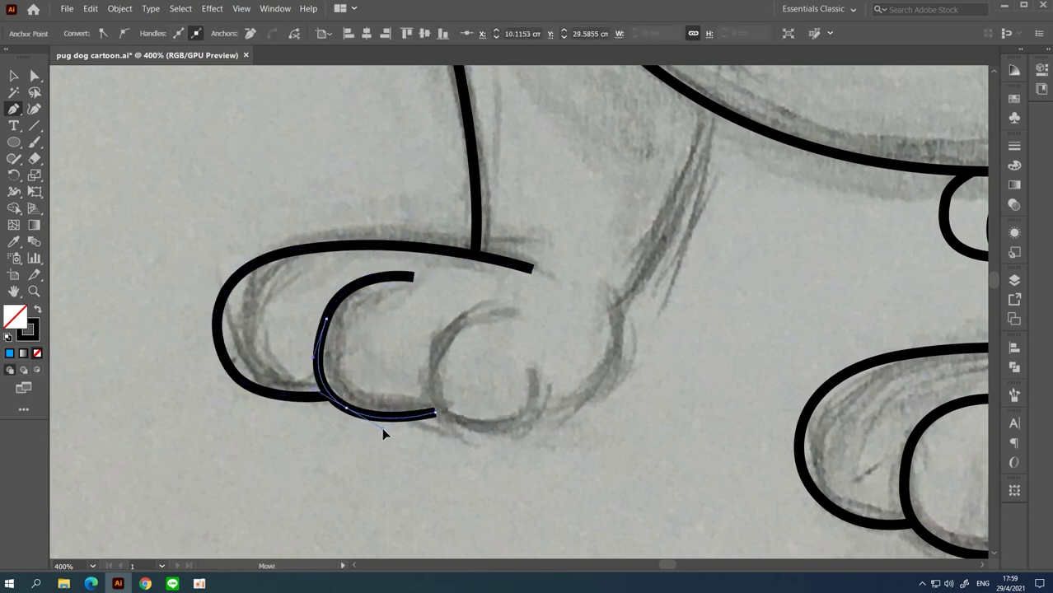
{"action": "key", "text": "Escape"}
{"action": "left_click_drag", "start_coordinate": [428, 372], "coordinate": [479, 435]}
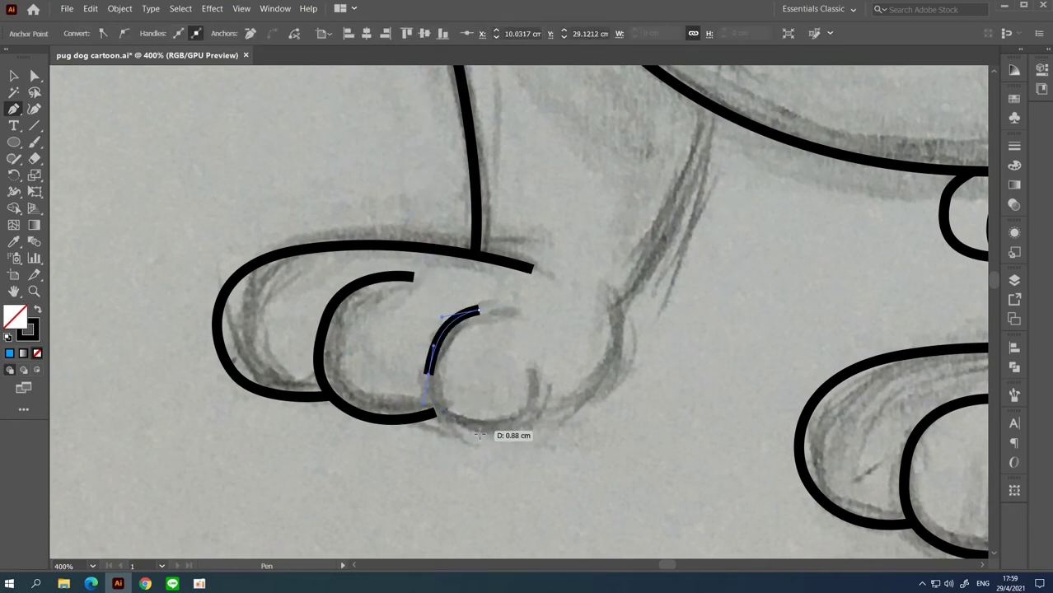
{"action": "left_click_drag", "start_coordinate": [535, 310], "coordinate": [533, 295]}
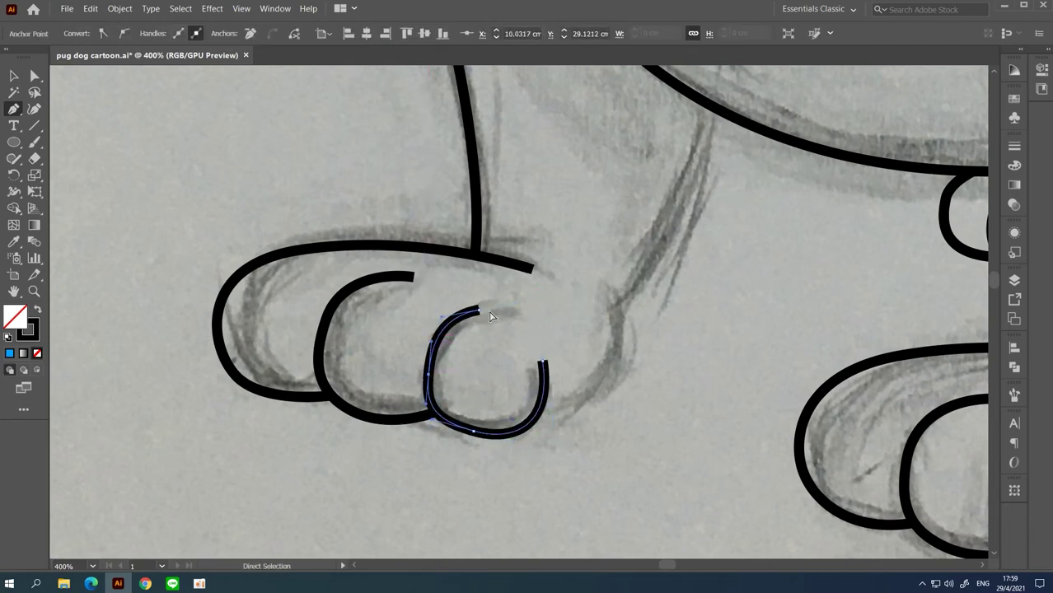
{"action": "left_click_drag", "start_coordinate": [487, 310], "coordinate": [474, 317]}
{"action": "left_click", "coordinate": [474, 315], "text": "ctrl"}
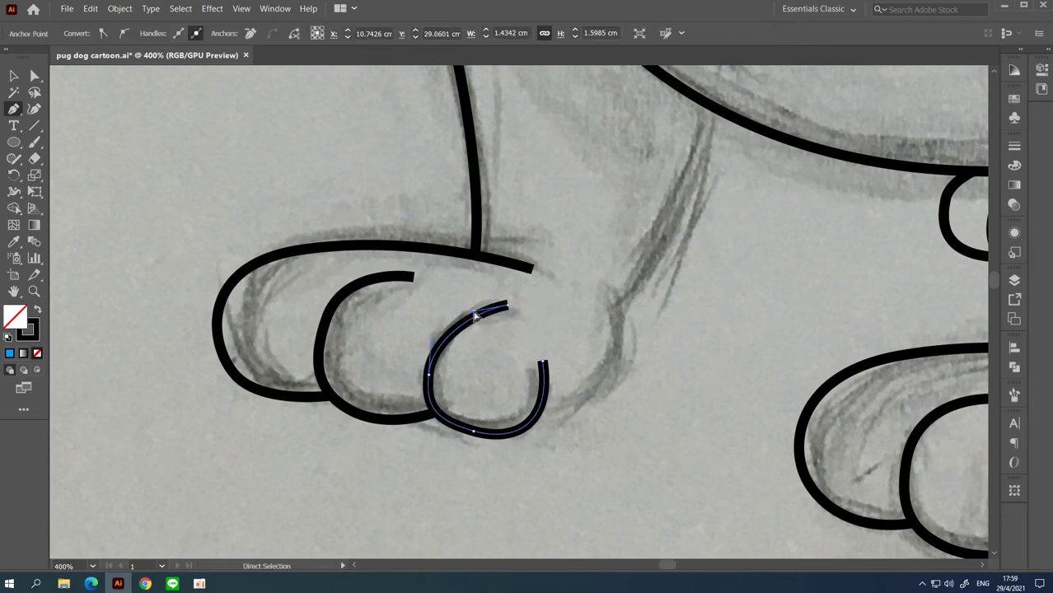
{"action": "scroll", "coordinate": [336, 341], "scroll_direction": "right", "scroll_amount": 3}
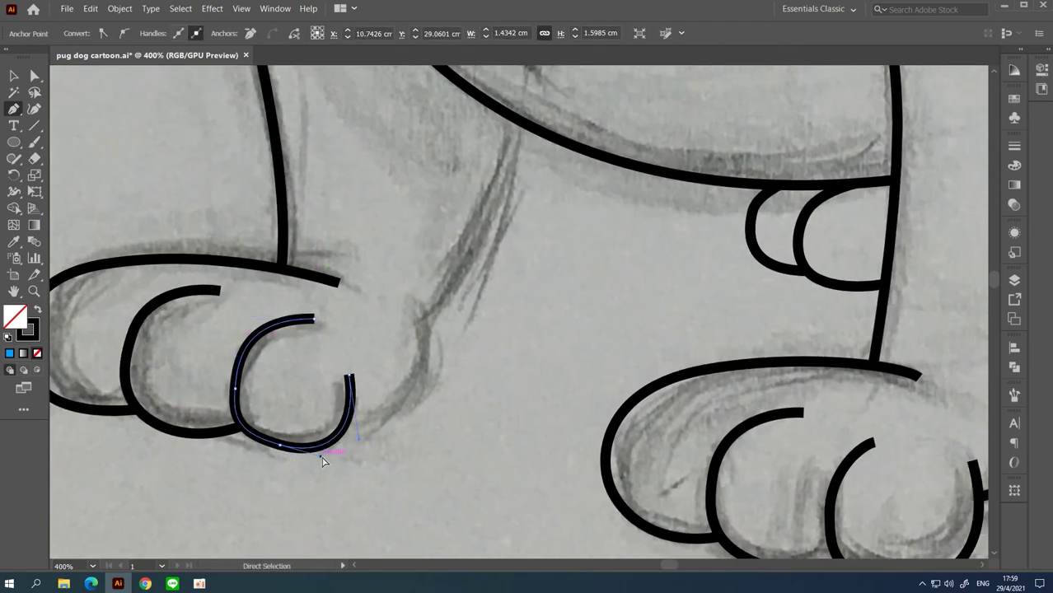
Step: Trace the paw's back edge curving up the outer side of the leg
{"action": "left_click", "coordinate": [435, 375], "text": "ctrl"}
{"action": "left_click", "coordinate": [344, 424]}
{"action": "left_click_drag", "start_coordinate": [425, 356], "coordinate": [449, 347]}
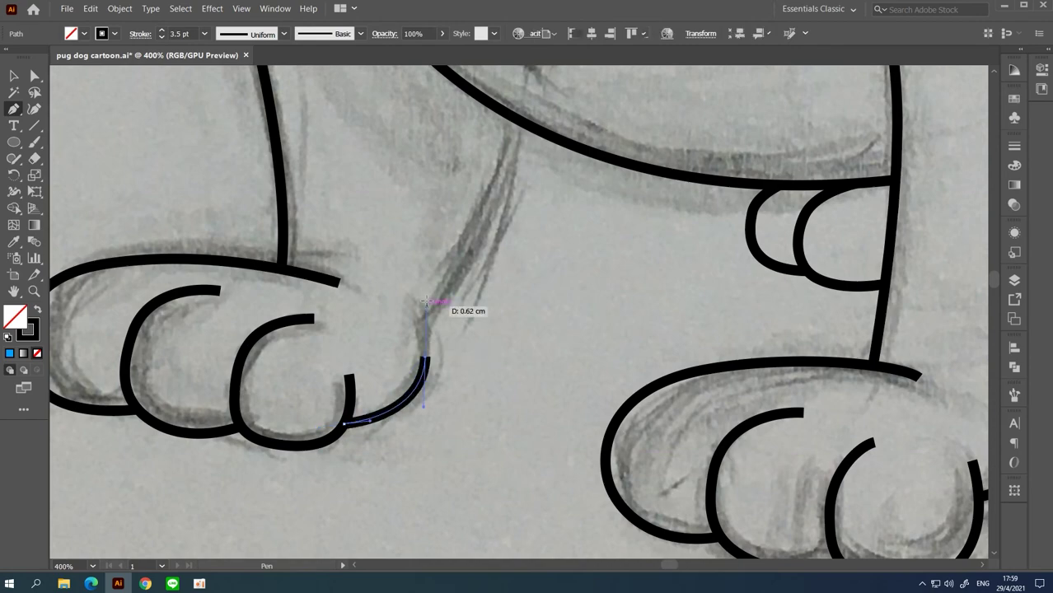
{"action": "left_click_drag", "start_coordinate": [418, 295], "coordinate": [440, 317]}
{"action": "left_click", "coordinate": [434, 318], "text": "ctrl"}
Step: Draw a line down from the belly curve, then undo it
{"action": "left_click_drag", "start_coordinate": [500, 205], "coordinate": [472, 308]}
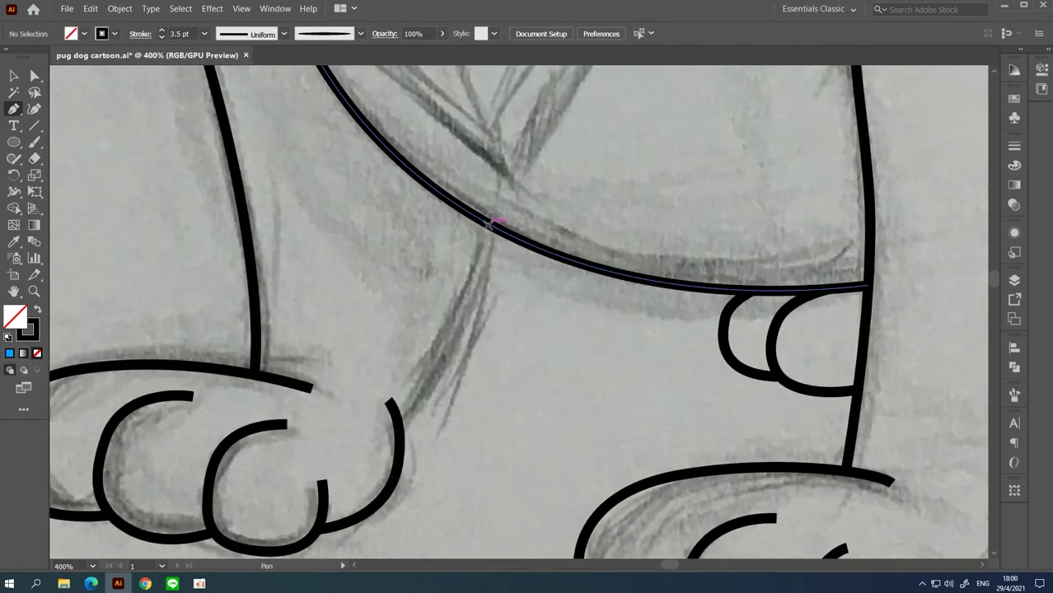
{"action": "left_click", "coordinate": [482, 223]}
{"action": "left_click_drag", "start_coordinate": [412, 375], "coordinate": [395, 418]}
{"action": "key", "text": "ctrl+z"}
Step: Trace the outer tail spiral from its curl down to the body
{"action": "key", "text": "ctrl+minus"}
{"action": "key", "text": "ctrl+minus"}
{"action": "key", "text": "ctrl+minus"}
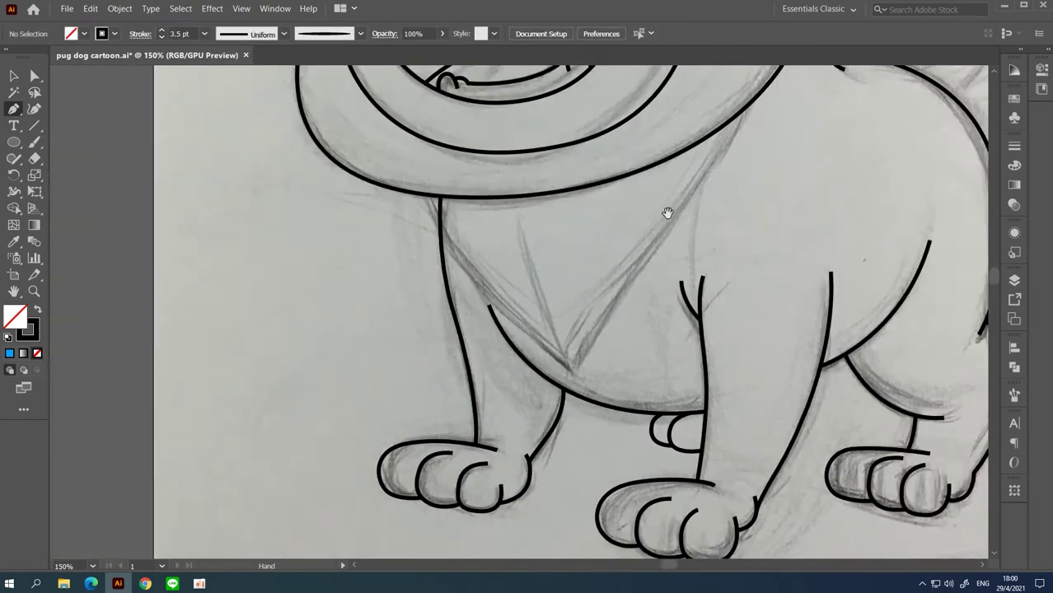
{"action": "left_click_drag", "start_coordinate": [667, 213], "coordinate": [537, 344]}
{"action": "key", "text": "ctrl+plus"}
{"action": "key", "text": "ctrl+plus"}
{"action": "key", "text": "ctrl+plus"}
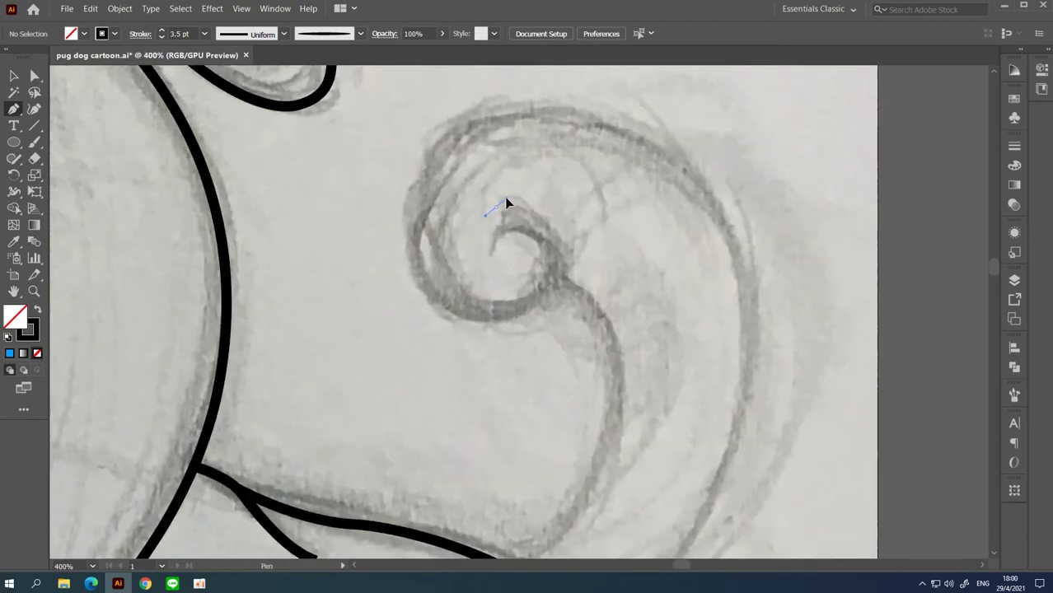
{"action": "left_click_drag", "start_coordinate": [560, 258], "coordinate": [557, 314]}
{"action": "left_click_drag", "start_coordinate": [422, 274], "coordinate": [381, 200]}
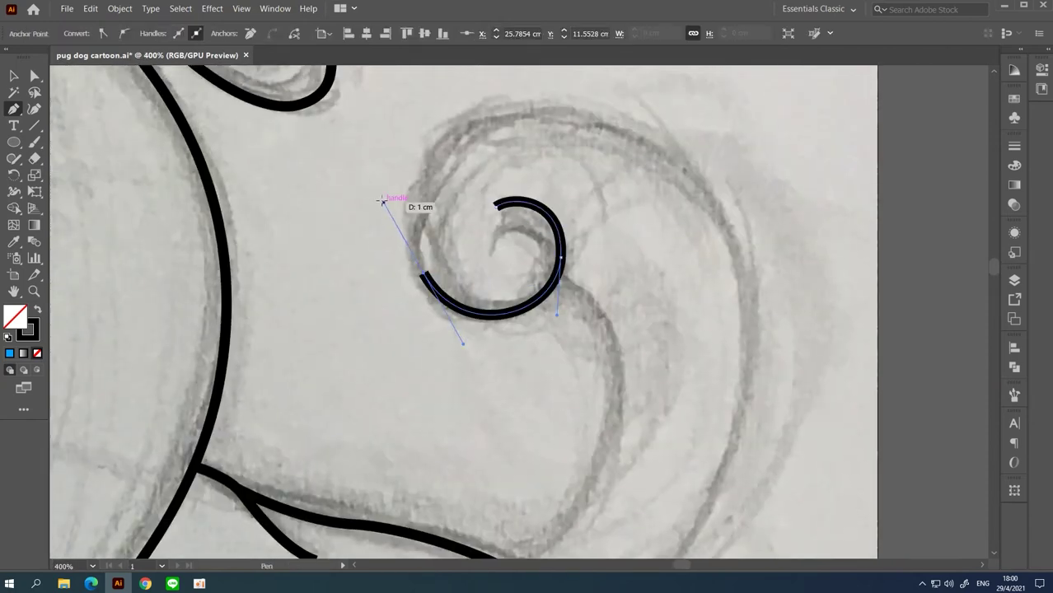
{"action": "left_click_drag", "start_coordinate": [541, 157], "coordinate": [705, 177]}
{"action": "key", "text": "ctrl+minus"}
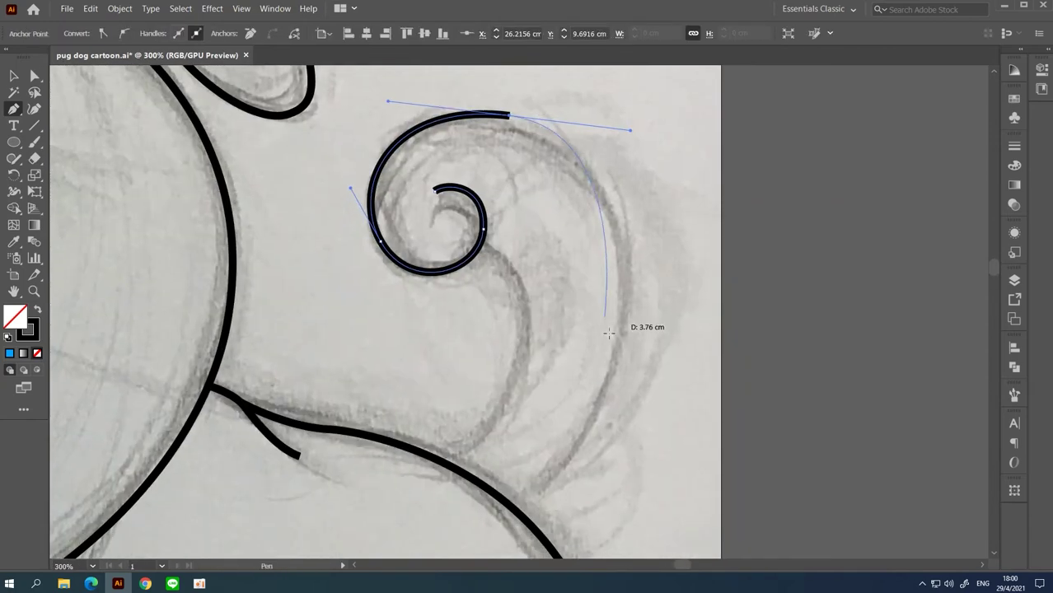
{"action": "left_click_drag", "start_coordinate": [619, 361], "coordinate": [585, 446]}
{"action": "left_click", "coordinate": [501, 498]}
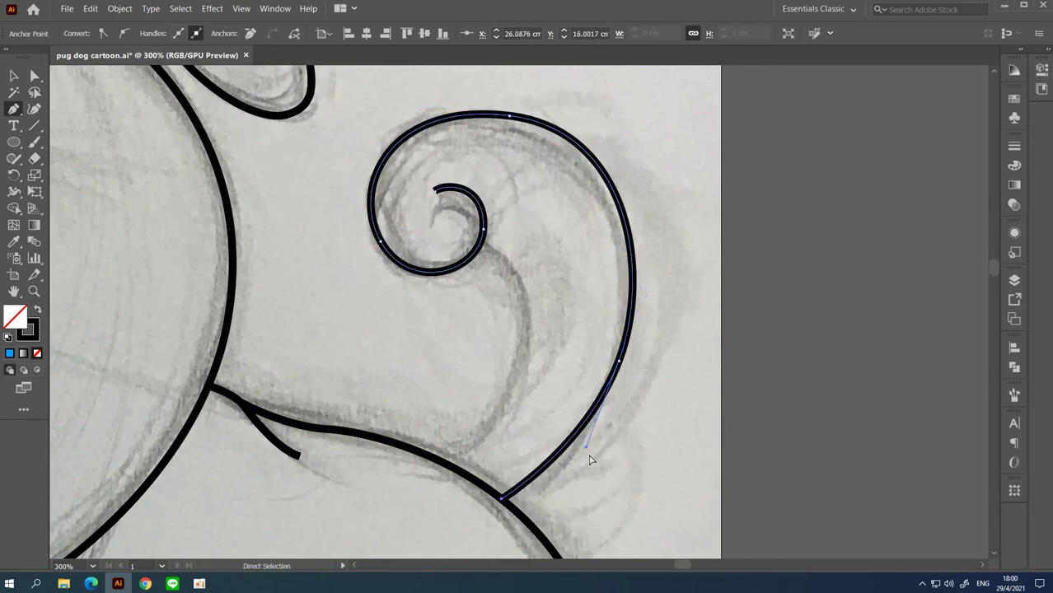
{"action": "key", "text": "Escape"}
Step: Trace the inner tail line from the spiral's end down to the body
{"action": "left_click_drag", "start_coordinate": [482, 225], "coordinate": [529, 300]}
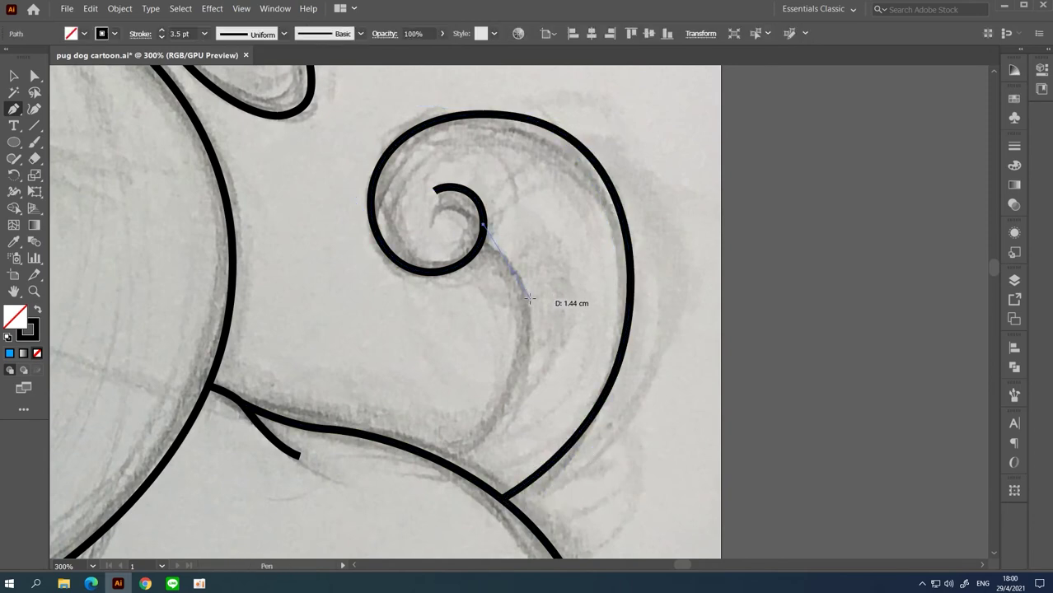
{"action": "left_click_drag", "start_coordinate": [510, 383], "coordinate": [512, 384]}
{"action": "left_click_drag", "start_coordinate": [394, 486], "coordinate": [391, 483]}
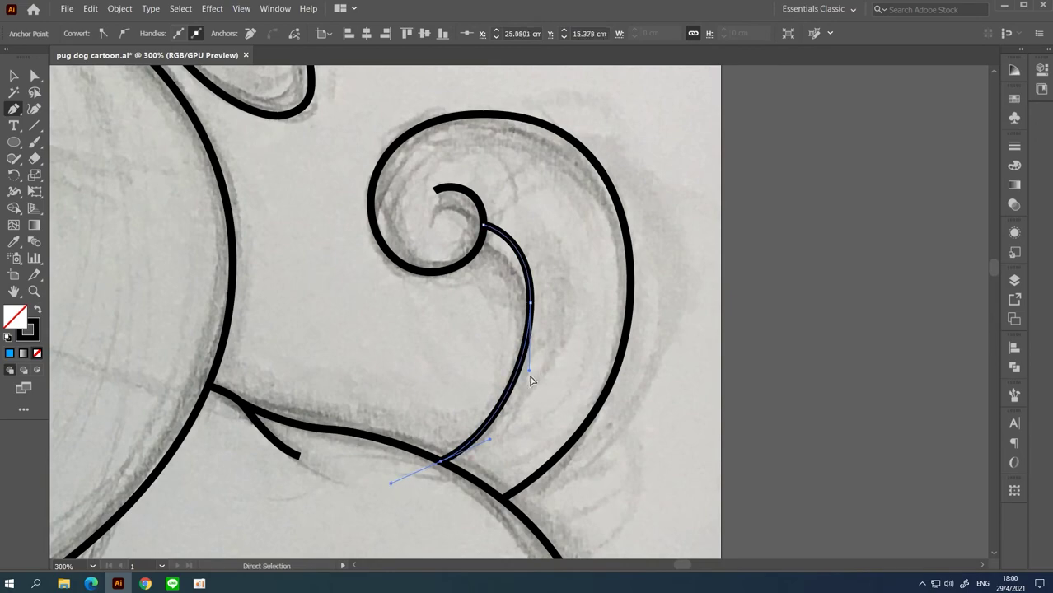
{"action": "left_click", "coordinate": [609, 174], "text": "ctrl"}
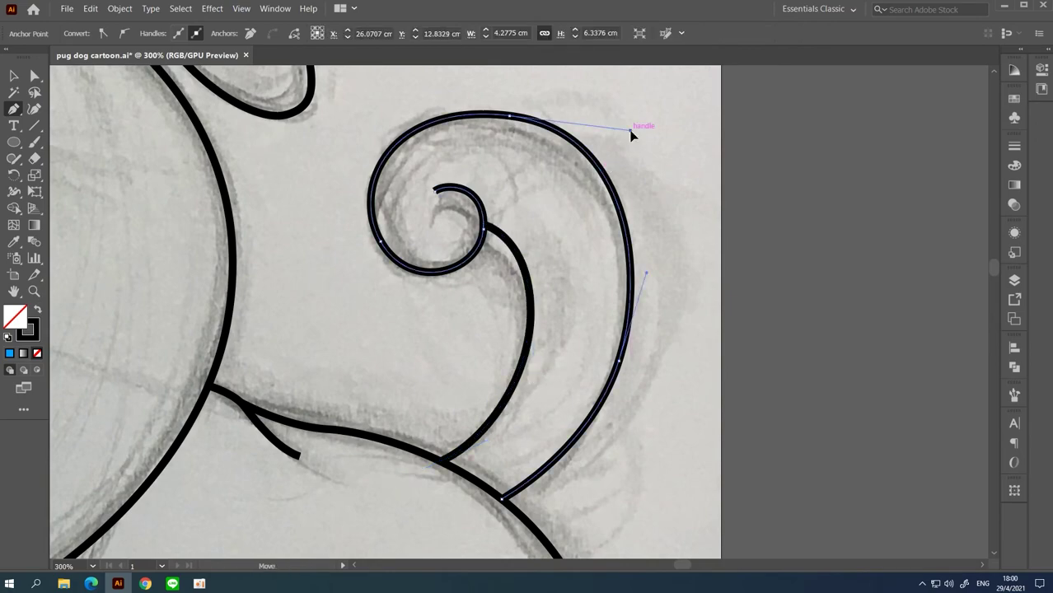
{"action": "left_click", "coordinate": [659, 147], "text": "ctrl"}
Step: Recentre the whole drawing and hide the pencil sketch layer
{"action": "scroll", "coordinate": [665, 149], "scroll_direction": "down", "scroll_amount": 1}
{"action": "scroll", "coordinate": [538, 292], "scroll_direction": "down", "scroll_amount": 2}
{"action": "scroll", "coordinate": [534, 273], "scroll_direction": "down", "scroll_amount": 1}
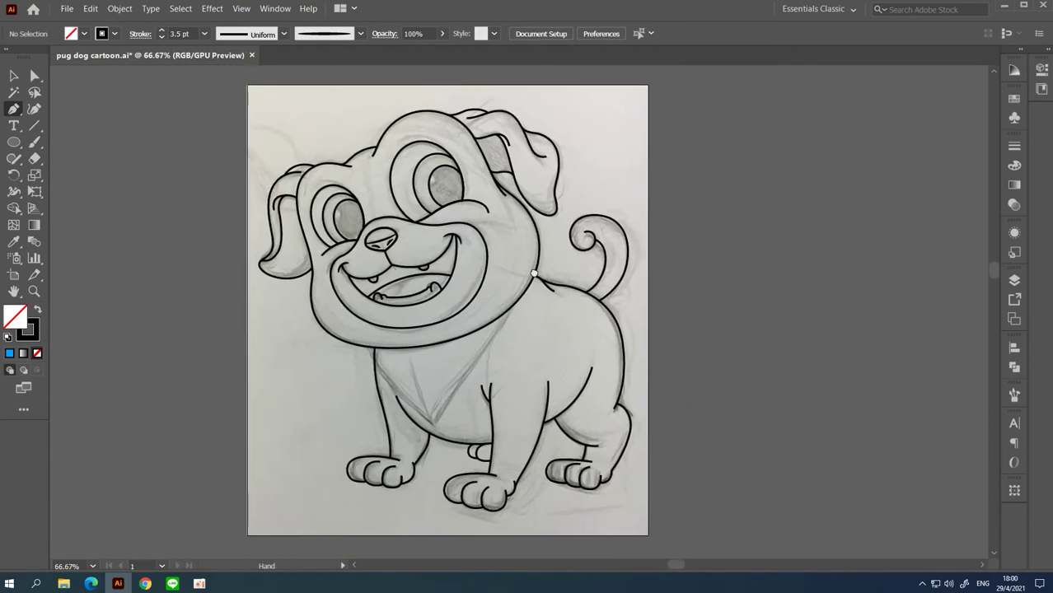
{"action": "left_click_drag", "start_coordinate": [534, 274], "coordinate": [524, 279]}
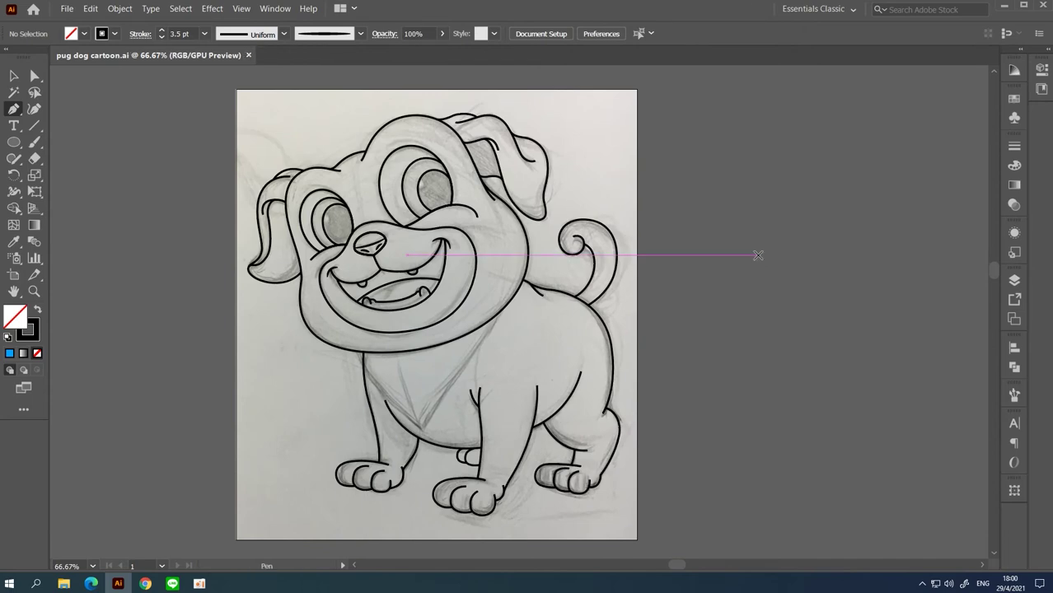
{"action": "key", "text": "ctrl+shift+w"}
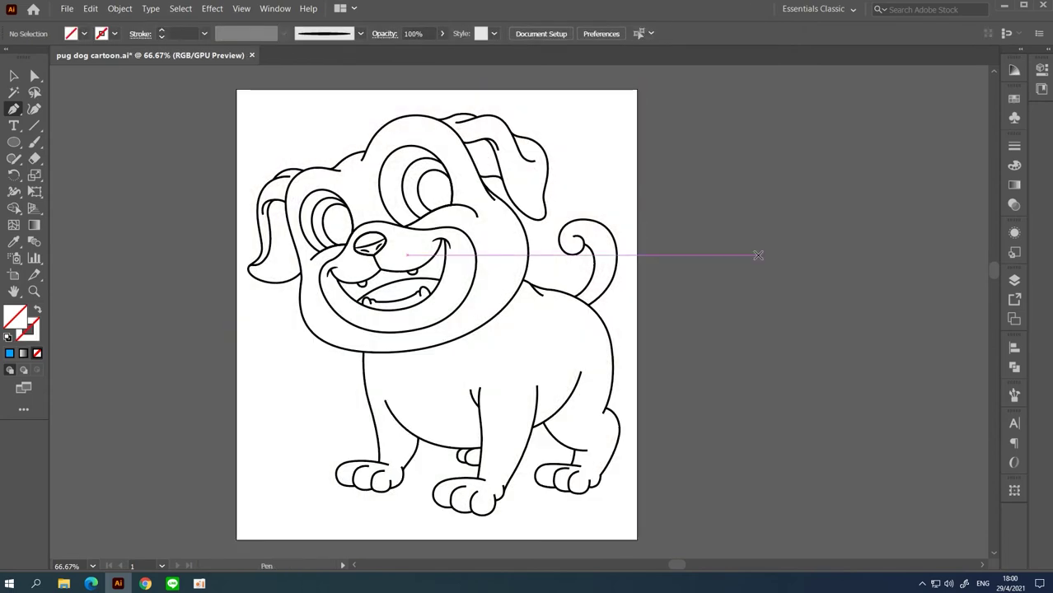
{"action": "scroll", "coordinate": [478, 257], "scroll_direction": "up", "scroll_amount": 2}
{"action": "scroll", "coordinate": [566, 310], "scroll_direction": "up", "scroll_amount": 2}
{"action": "scroll", "coordinate": [567, 311], "scroll_direction": "down", "scroll_amount": 4}
Step: Taper the line ends near the path junction and the branching line
{"action": "left_click_drag", "start_coordinate": [577, 354], "coordinate": [582, 258]}
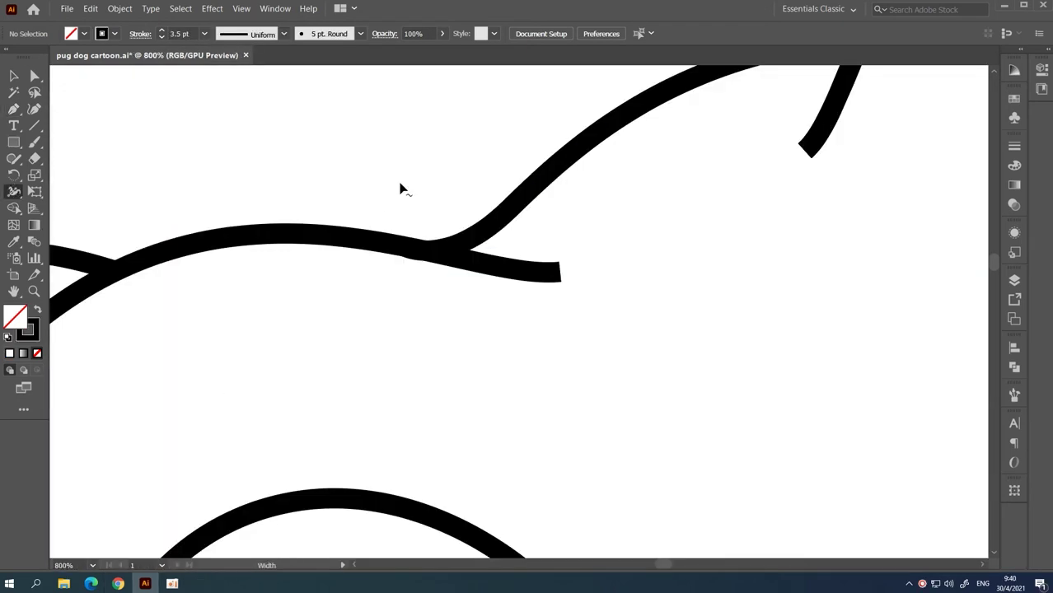
{"action": "mouse_move", "coordinate": [449, 272]}
{"action": "left_mouse_down"}
{"action": "mouse_move", "coordinate": [458, 258]}
{"action": "mouse_move", "coordinate": [492, 275]}
{"action": "left_mouse_up"}
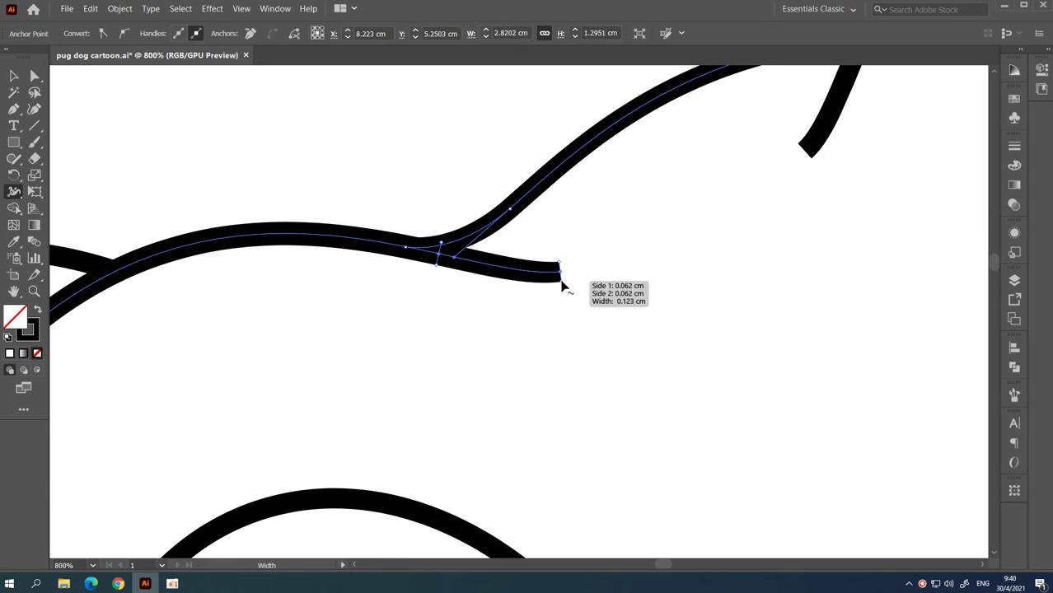
{"action": "left_click_drag", "start_coordinate": [561, 281], "coordinate": [530, 332]}
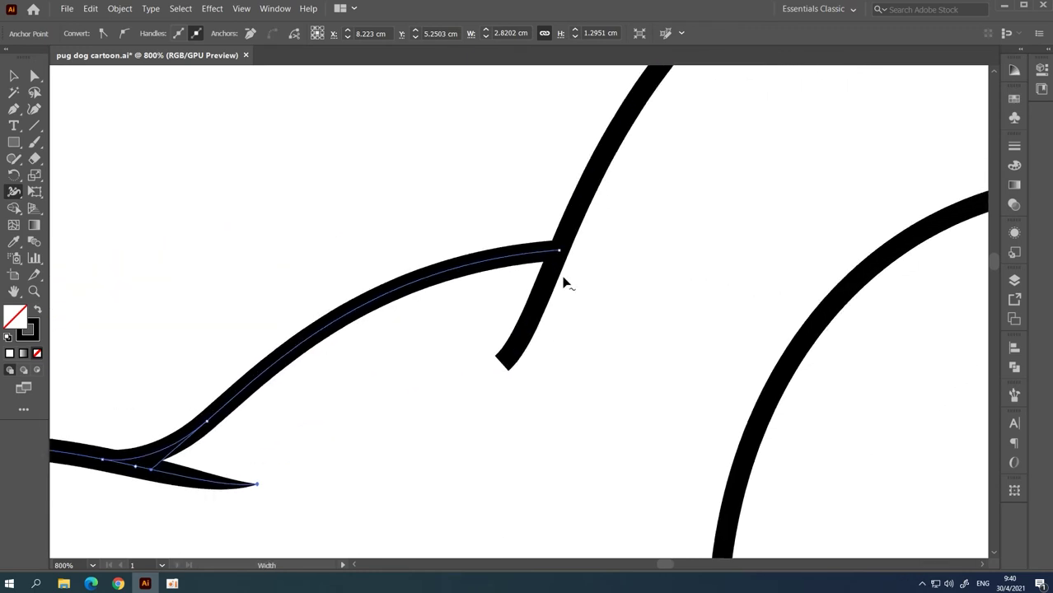
{"action": "left_click_drag", "start_coordinate": [508, 373], "coordinate": [504, 366]}
{"action": "scroll", "coordinate": [580, 260], "scroll_direction": "down", "scroll_amount": 2}
Step: Taper the ends of the upper ear line, curved line and lower branch
{"action": "left_click", "coordinate": [411, 291], "text": "ctrl"}
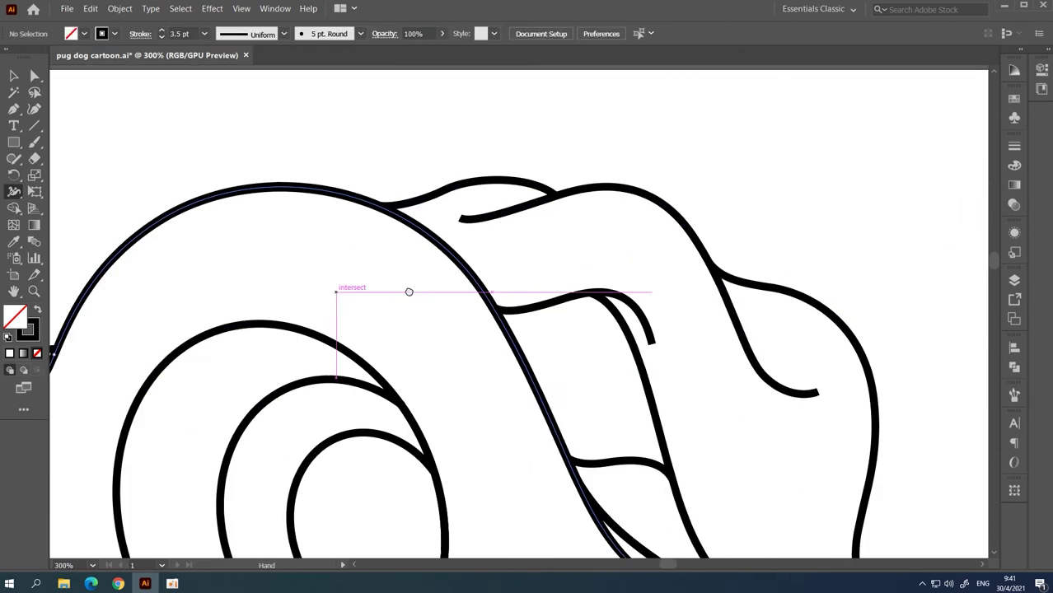
{"action": "left_click", "coordinate": [510, 287], "text": "ctrl"}
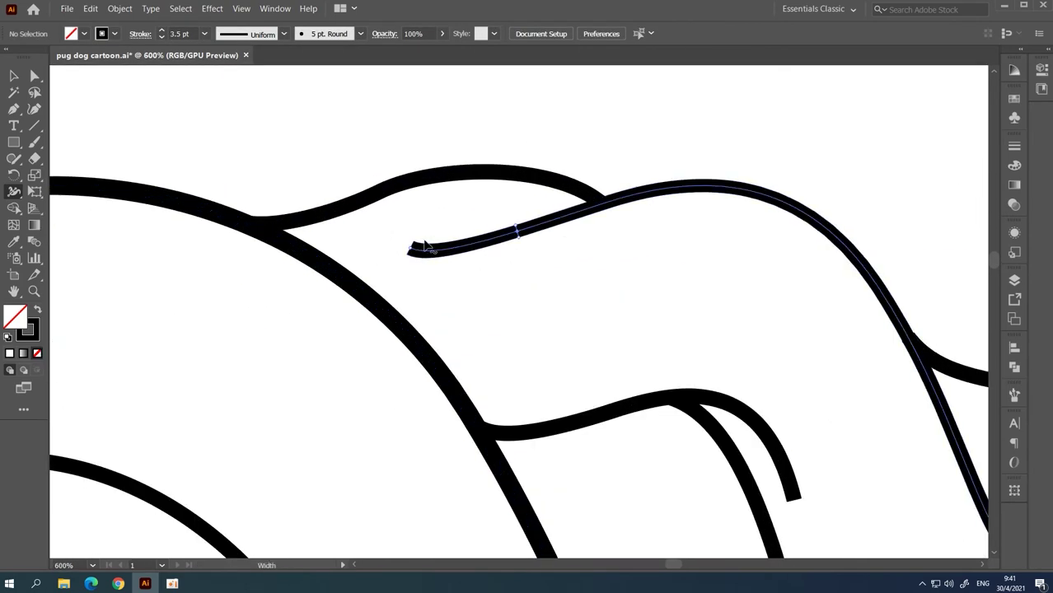
{"action": "left_click_drag", "start_coordinate": [410, 250], "coordinate": [411, 247]}
{"action": "left_click_drag", "start_coordinate": [640, 300], "coordinate": [414, 148]}
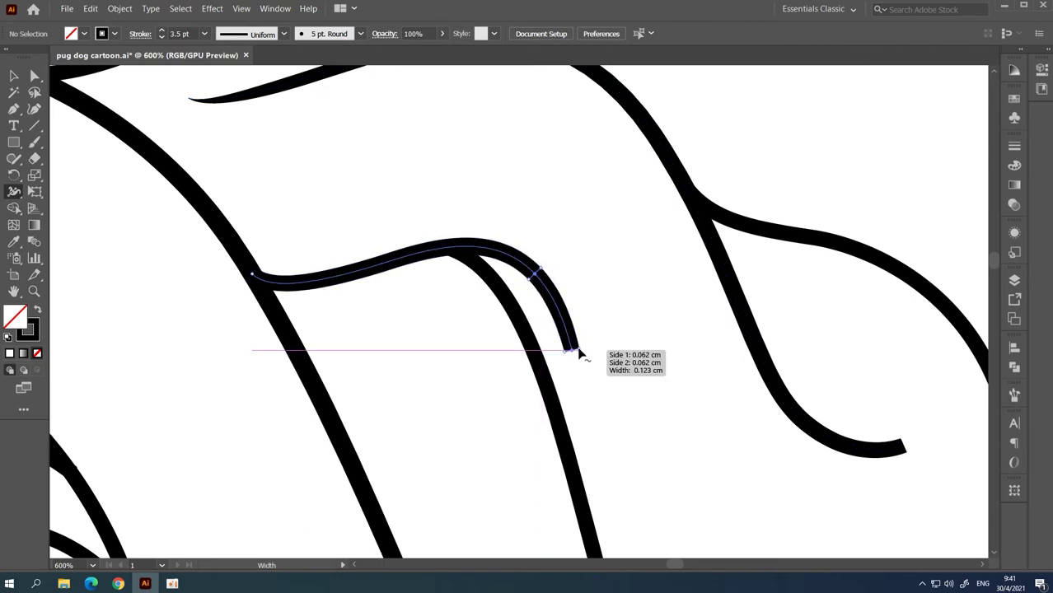
{"action": "left_click_drag", "start_coordinate": [576, 350], "coordinate": [570, 351]}
{"action": "left_click_drag", "start_coordinate": [706, 368], "coordinate": [511, 269]}
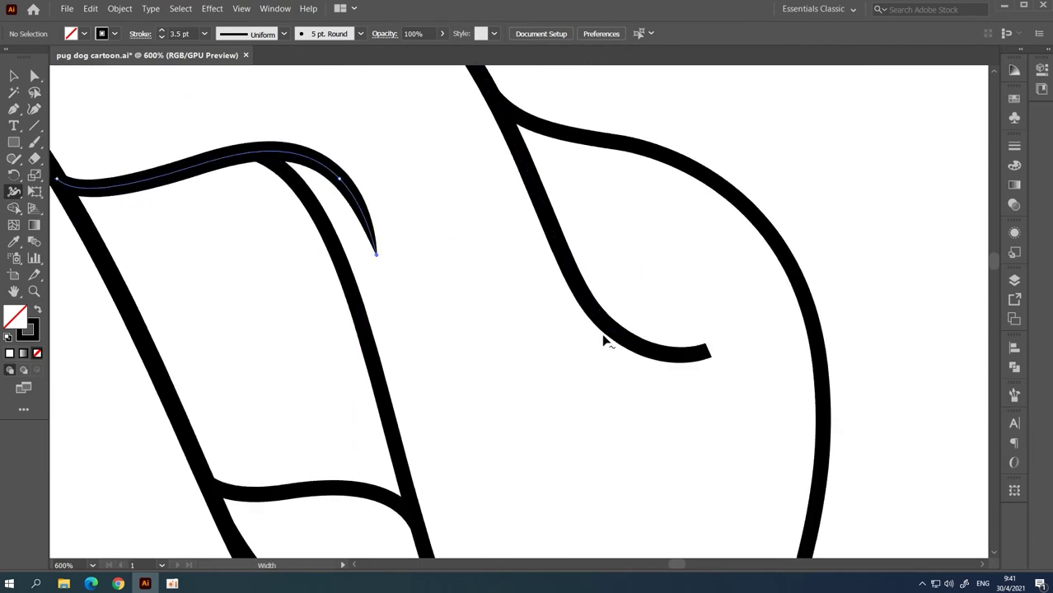
{"action": "left_click_drag", "start_coordinate": [711, 358], "coordinate": [508, 307]}
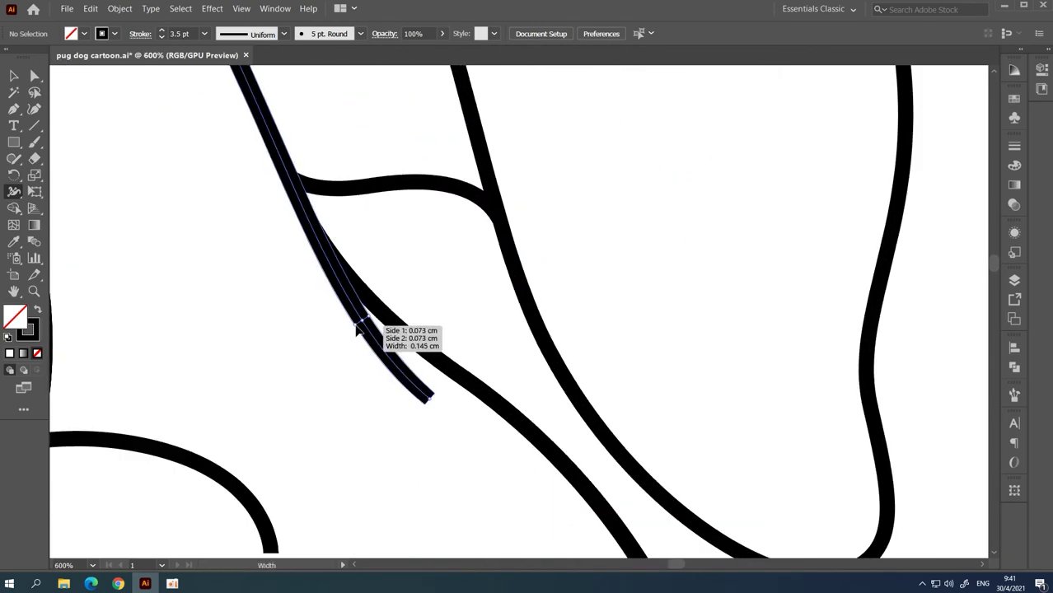
{"action": "mouse_move", "coordinate": [435, 401]}
{"action": "left_mouse_down"}
{"action": "mouse_move", "coordinate": [391, 336]}
{"action": "mouse_move", "coordinate": [538, 301]}
{"action": "left_mouse_up"}
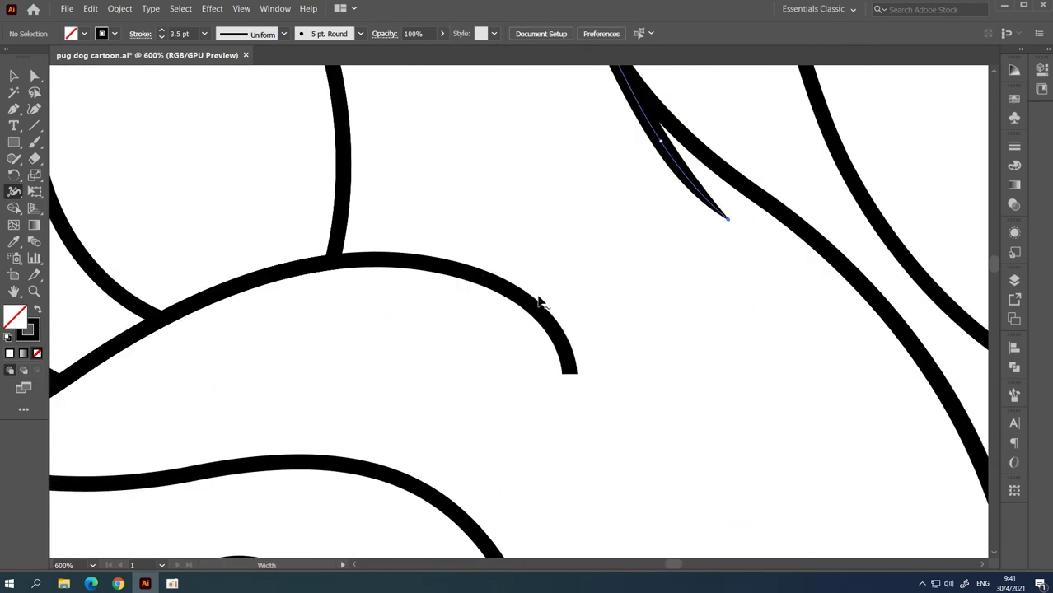
{"action": "mouse_move", "coordinate": [577, 379]}
{"action": "left_mouse_down"}
{"action": "mouse_move", "coordinate": [668, 290]}
{"action": "mouse_move", "coordinate": [577, 245]}
{"action": "mouse_move", "coordinate": [335, 319]}
{"action": "mouse_move", "coordinate": [262, 371]}
{"action": "left_mouse_up"}
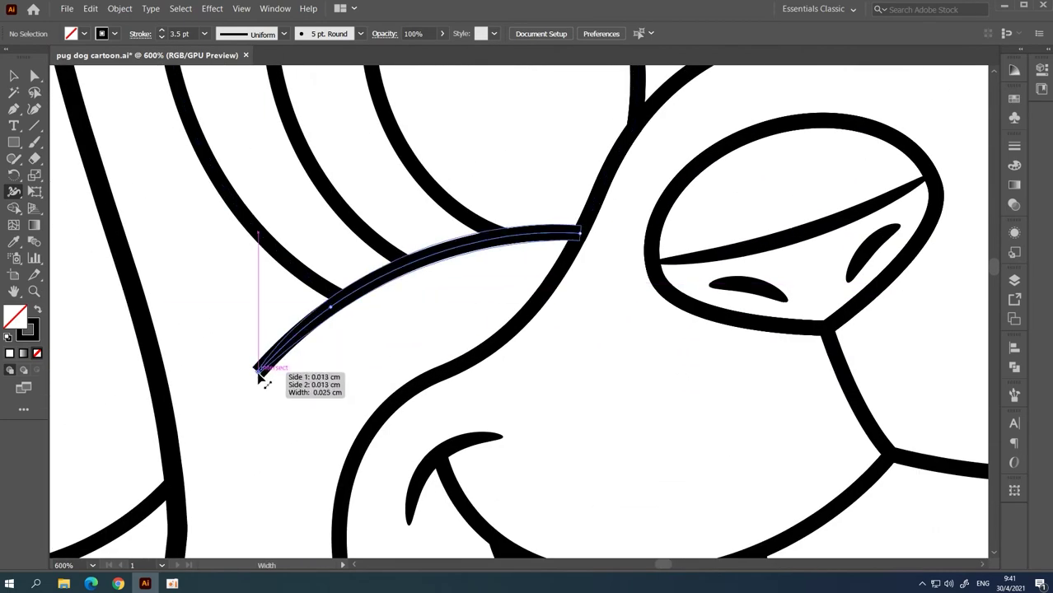
Step: Taper the remaining ear curve ends to thin points
{"action": "key", "text": "ctrl+minus"}
{"action": "left_click_drag", "start_coordinate": [193, 65], "coordinate": [400, 257]}
{"action": "key", "text": "ctrl+plus"}
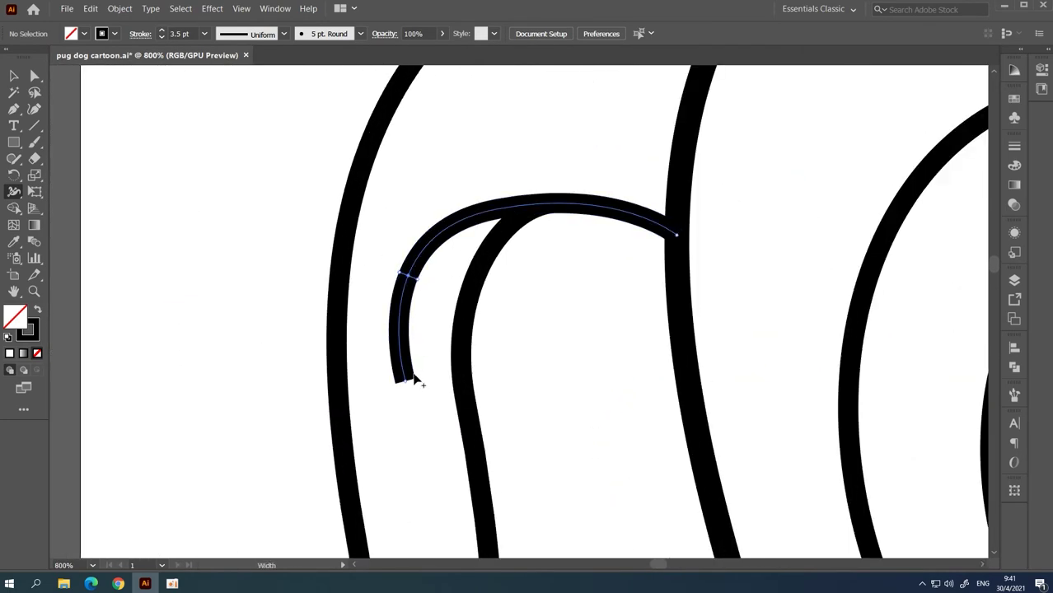
{"action": "left_click_drag", "start_coordinate": [413, 379], "coordinate": [410, 384]}
{"action": "key", "text": "ctrl+minus"}
{"action": "key", "text": "ctrl+plus"}
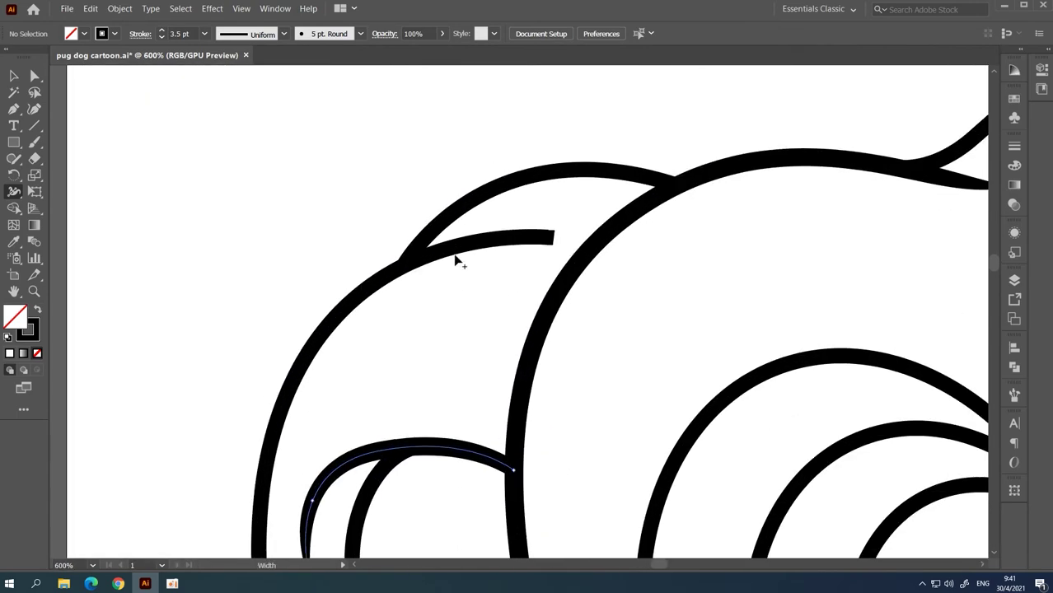
{"action": "left_click_drag", "start_coordinate": [455, 260], "coordinate": [554, 249]}
Step: Taper the end of the left lower tooth curve
{"action": "key", "text": "ctrl+minus"}
{"action": "key", "text": "ctrl+minus"}
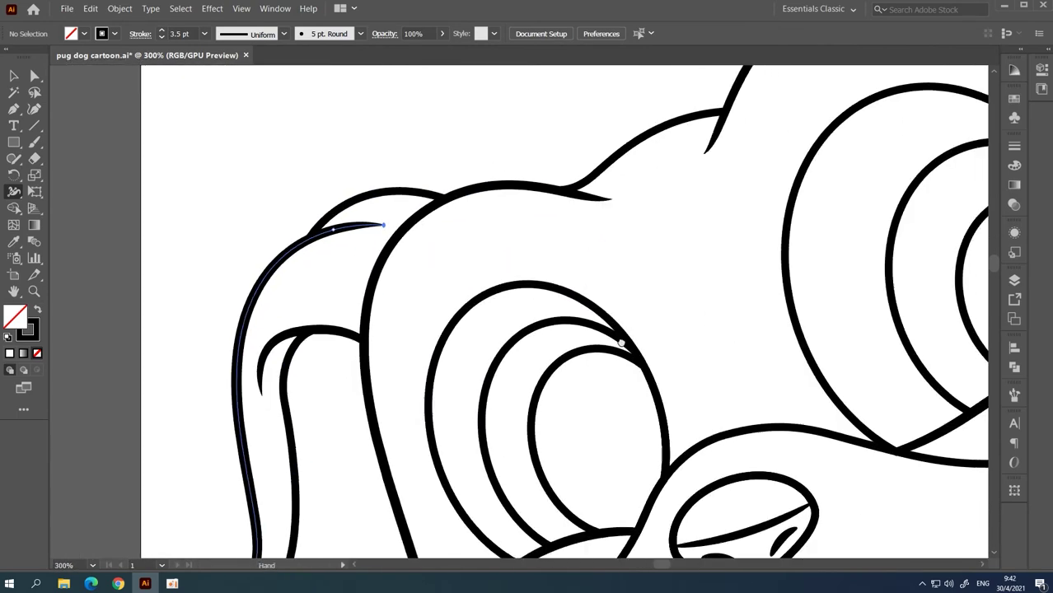
{"action": "mouse_move", "coordinate": [622, 348]}
{"action": "left_mouse_down"}
{"action": "mouse_move", "coordinate": [430, 273]}
{"action": "mouse_move", "coordinate": [479, 314]}
{"action": "left_mouse_up"}
{"action": "key", "text": "ctrl+plus"}
{"action": "key", "text": "ctrl+plus"}
{"action": "key", "text": "ctrl+plus"}
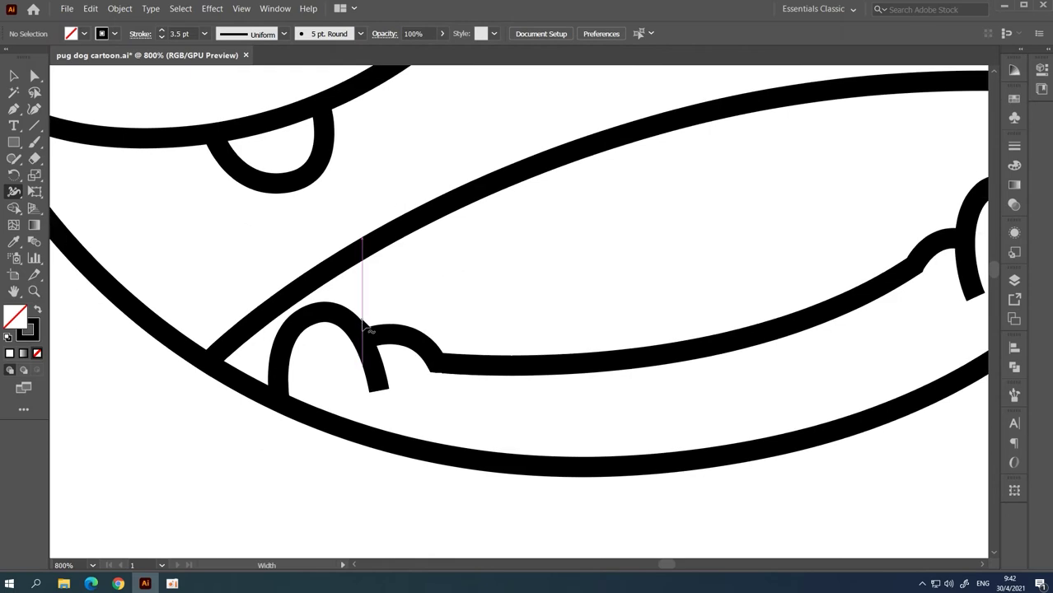
{"action": "mouse_move", "coordinate": [375, 381]}
{"action": "left_mouse_down"}
{"action": "mouse_move", "coordinate": [387, 397]}
{"action": "mouse_move", "coordinate": [587, 349]}
{"action": "mouse_move", "coordinate": [604, 420]}
{"action": "mouse_move", "coordinate": [594, 422]}
{"action": "left_mouse_up"}
Step: Taper both ends of the upper tooth stroke
{"action": "key", "text": "ctrl+minus"}
{"action": "left_click_drag", "start_coordinate": [540, 187], "coordinate": [599, 271]}
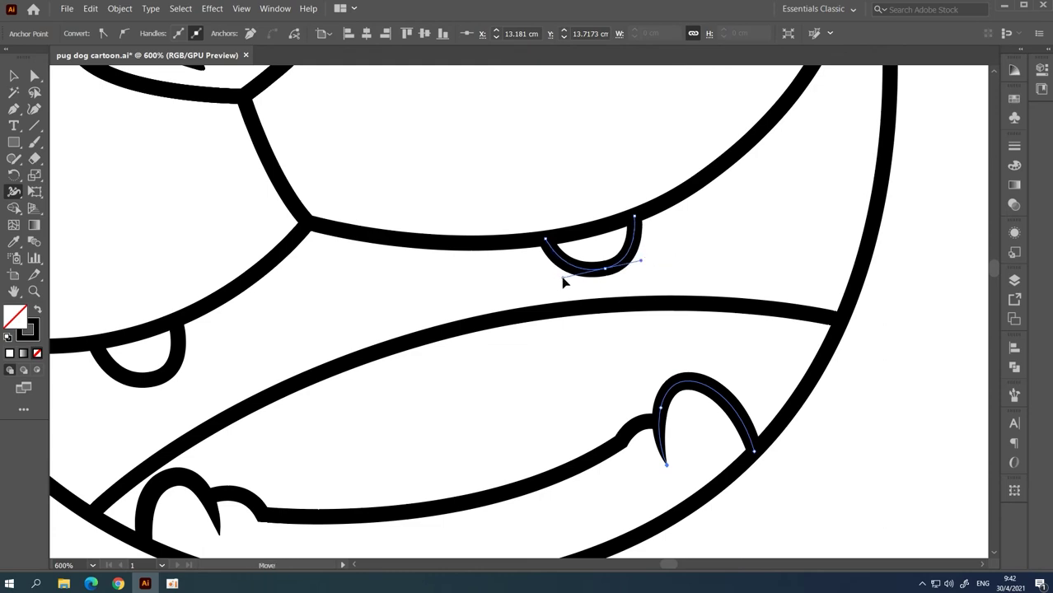
{"action": "scroll", "coordinate": [563, 283], "scroll_direction": "down", "scroll_amount": 5}
{"action": "scroll", "coordinate": [454, 235], "scroll_direction": "up", "scroll_amount": 5}
{"action": "mouse_move", "coordinate": [512, 306]}
{"action": "left_mouse_down"}
{"action": "mouse_move", "coordinate": [499, 330]}
{"action": "mouse_move", "coordinate": [510, 305]}
{"action": "left_mouse_up"}
{"action": "left_click_drag", "start_coordinate": [569, 376], "coordinate": [576, 383]}
Step: Taper the spiral tail's top end to a point
{"action": "mouse_move", "coordinate": [712, 254]}
{"action": "left_mouse_down"}
{"action": "mouse_move", "coordinate": [736, 274]}
{"action": "mouse_move", "coordinate": [690, 264]}
{"action": "mouse_move", "coordinate": [621, 280]}
{"action": "left_mouse_up"}
{"action": "scroll", "coordinate": [621, 280], "scroll_direction": "down", "scroll_amount": 3}
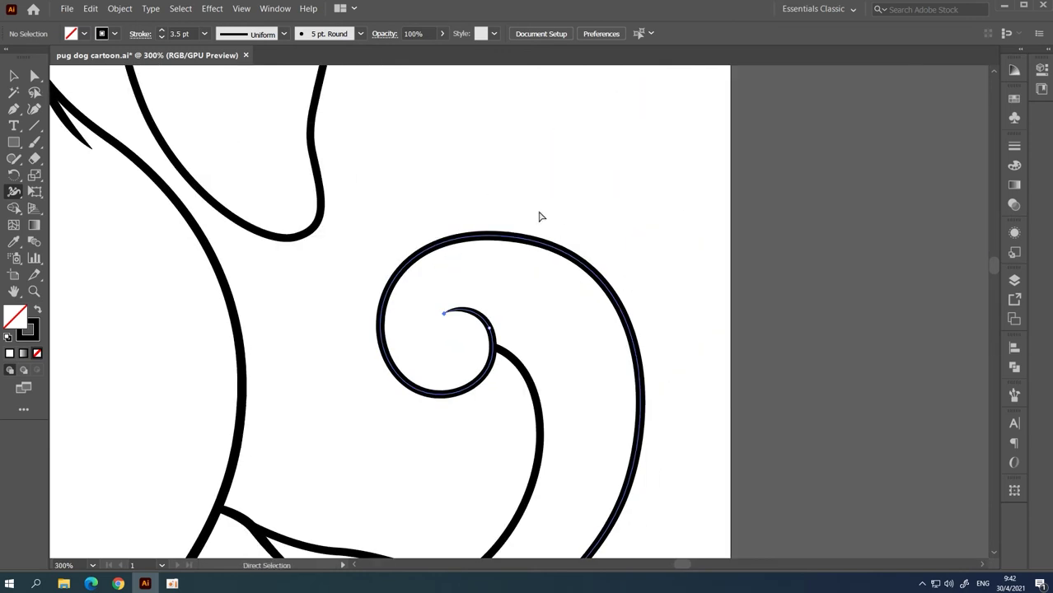
{"action": "left_click", "coordinate": [519, 237], "text": "ctrl"}
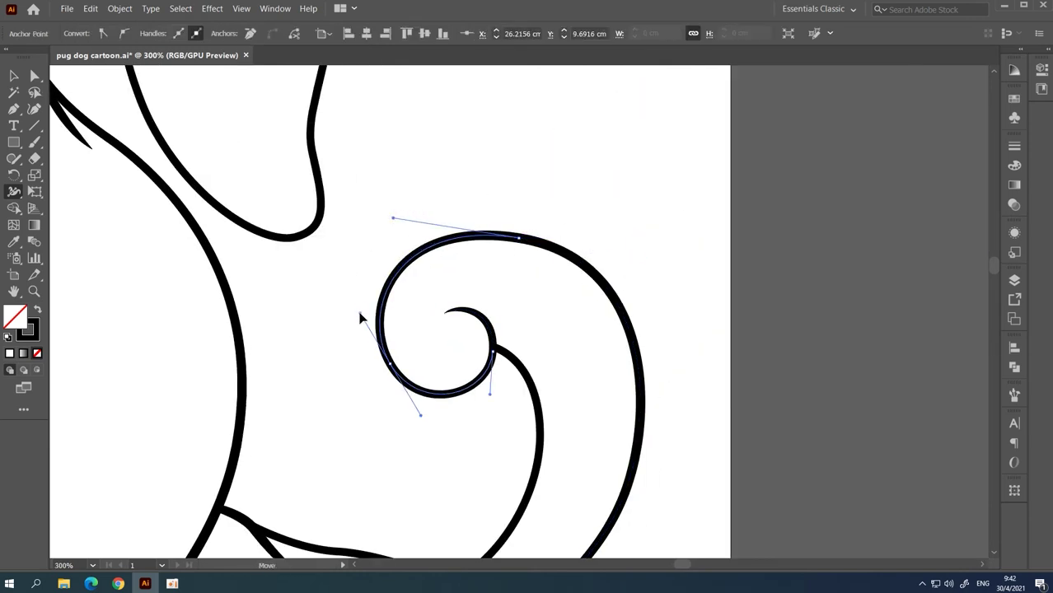
{"action": "scroll", "coordinate": [578, 223], "scroll_direction": "down", "scroll_amount": 3}
{"action": "scroll", "coordinate": [506, 329], "scroll_direction": "up", "scroll_amount": 1}
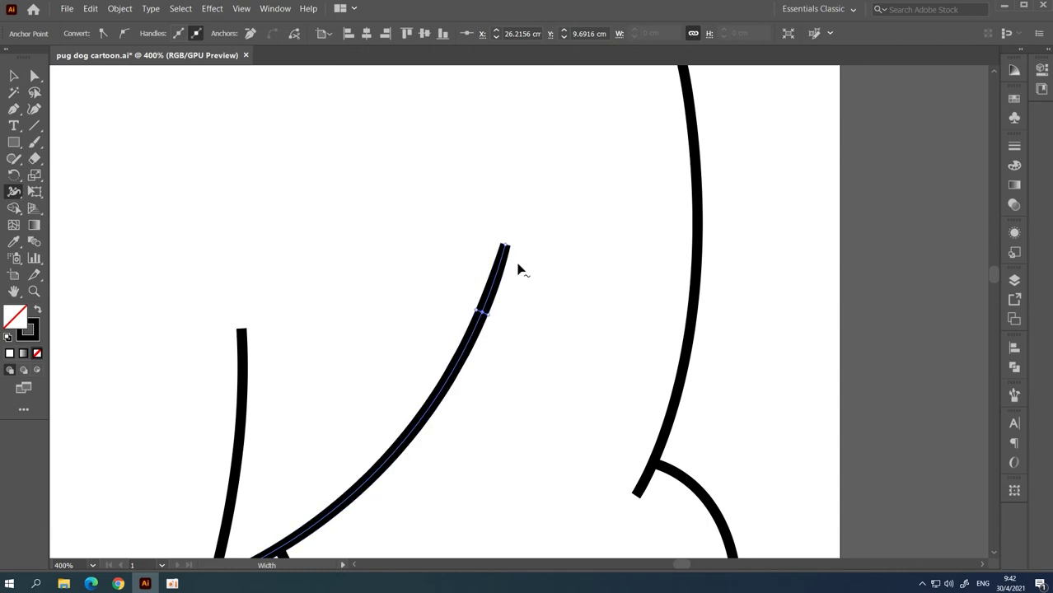
{"action": "left_click_drag", "start_coordinate": [511, 249], "coordinate": [505, 245]}
Step: Taper the remaining curve and leg line ends to thin points
{"action": "mouse_move", "coordinate": [368, 338]}
{"action": "left_mouse_down"}
{"action": "mouse_move", "coordinate": [560, 197]}
{"action": "mouse_move", "coordinate": [544, 264]}
{"action": "left_mouse_up"}
{"action": "left_click_drag", "start_coordinate": [670, 235], "coordinate": [666, 240]}
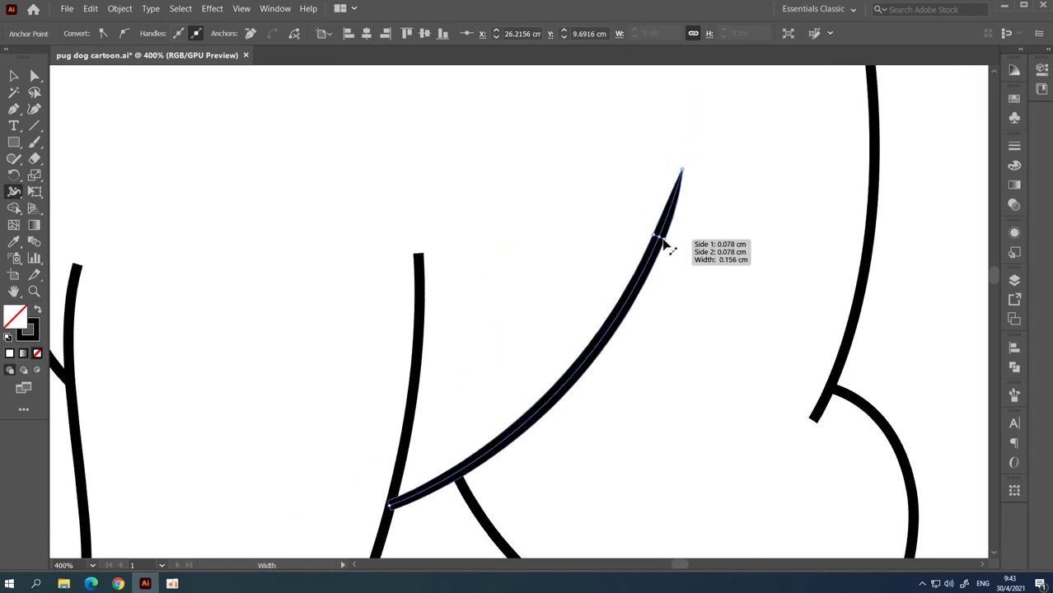
{"action": "left_click_drag", "start_coordinate": [420, 257], "coordinate": [417, 256]}
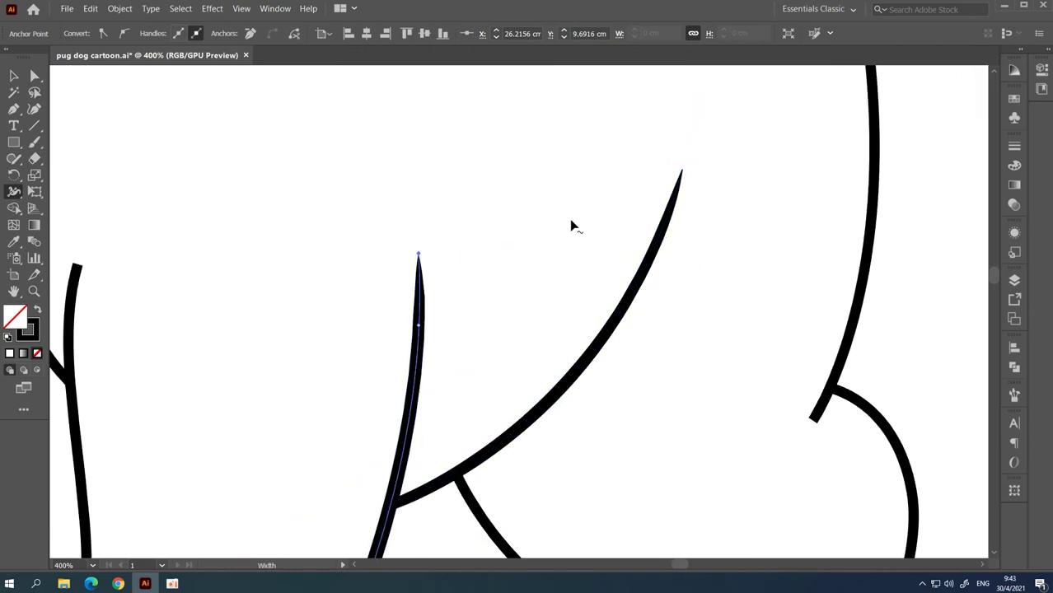
{"action": "scroll", "coordinate": [678, 234], "scroll_direction": "down", "scroll_amount": 3}
{"action": "scroll", "coordinate": [678, 235], "scroll_direction": "right", "scroll_amount": 3}
{"action": "scroll", "coordinate": [578, 248], "scroll_direction": "up", "scroll_amount": 1}
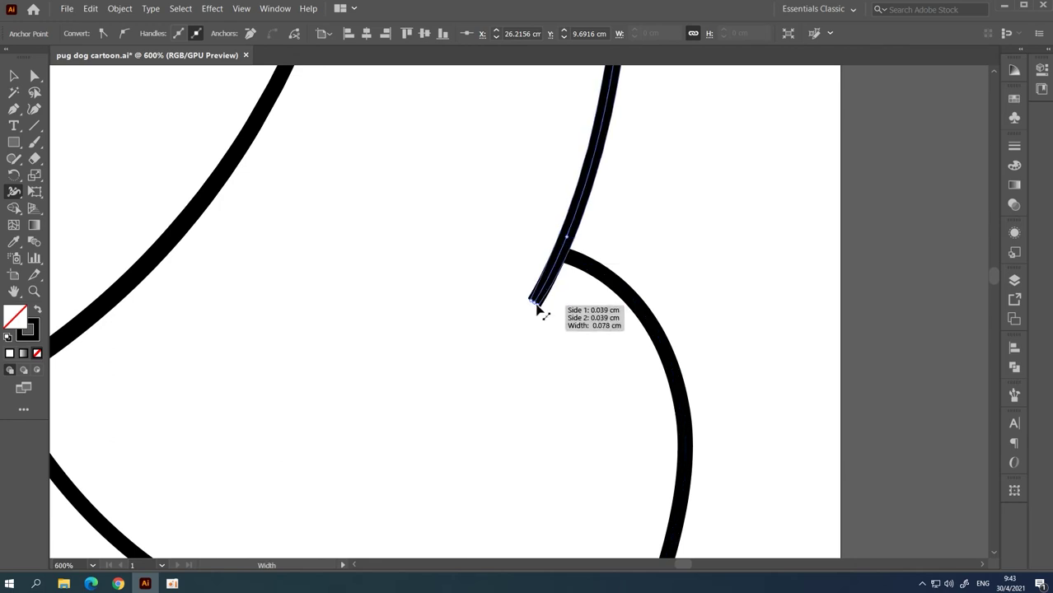
{"action": "scroll", "coordinate": [540, 272], "scroll_direction": "down", "scroll_amount": 3}
{"action": "scroll", "coordinate": [539, 272], "scroll_direction": "left", "scroll_amount": 2}
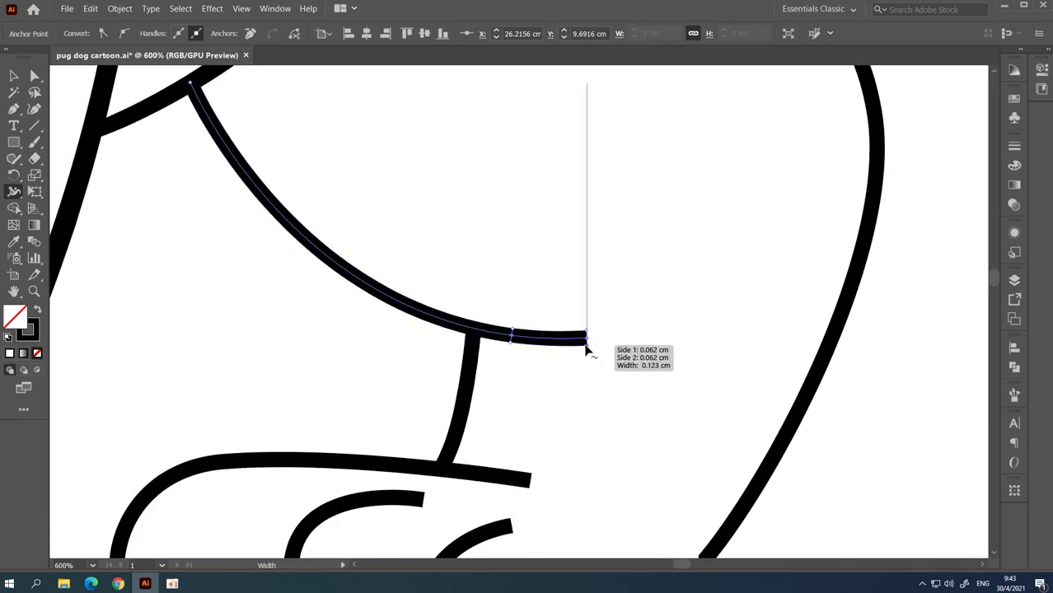
{"action": "left_click_drag", "start_coordinate": [586, 338], "coordinate": [583, 337]}
{"action": "scroll", "coordinate": [520, 356], "scroll_direction": "down", "scroll_amount": 3}
{"action": "scroll", "coordinate": [520, 356], "scroll_direction": "left", "scroll_amount": 1}
{"action": "scroll", "coordinate": [520, 356], "scroll_direction": "down", "scroll_amount": 3}
Step: Reshape the paw outline's lower-left and top curves and snap the leg line's bottom onto the paw
{"action": "scroll", "coordinate": [330, 252], "scroll_direction": "left", "scroll_amount": 1}
{"action": "key", "text": "a"}
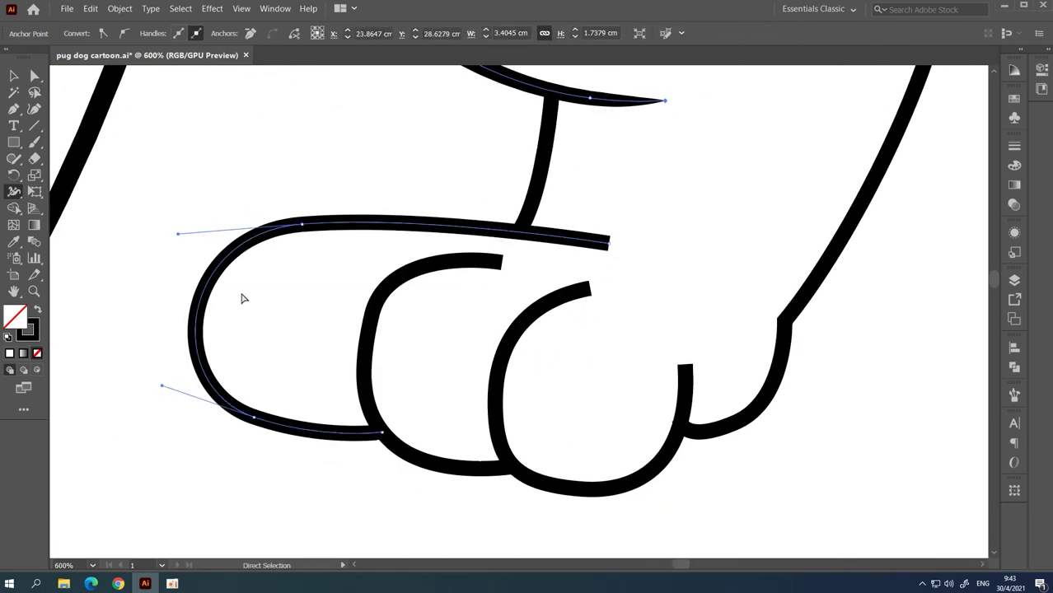
{"action": "left_click_drag", "start_coordinate": [256, 422], "coordinate": [262, 428]}
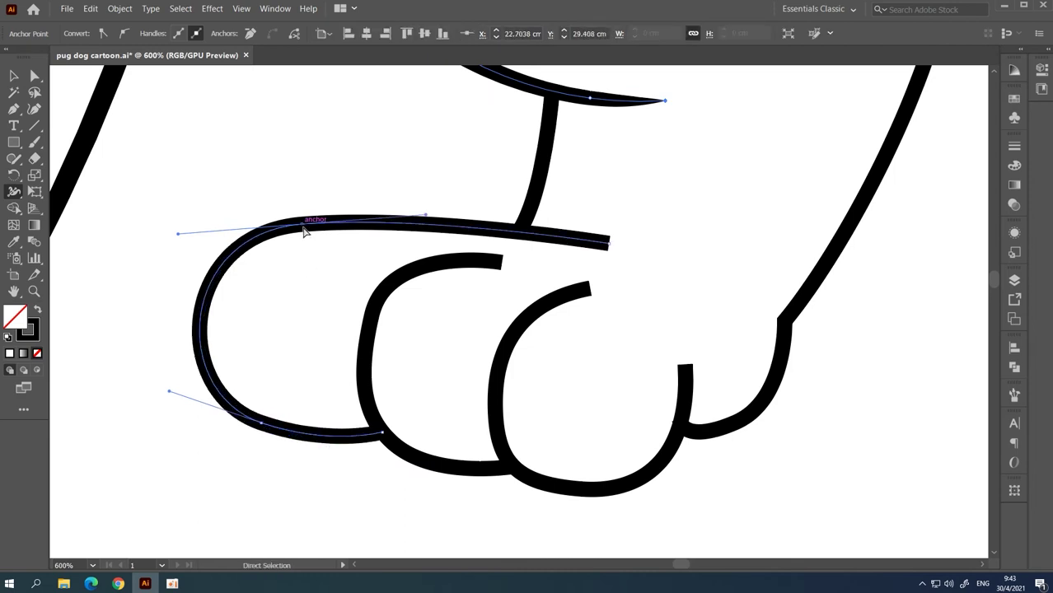
{"action": "left_click_drag", "start_coordinate": [426, 215], "coordinate": [418, 204]}
{"action": "left_click", "coordinate": [535, 193]}
{"action": "left_click_drag", "start_coordinate": [521, 224], "coordinate": [521, 234]}
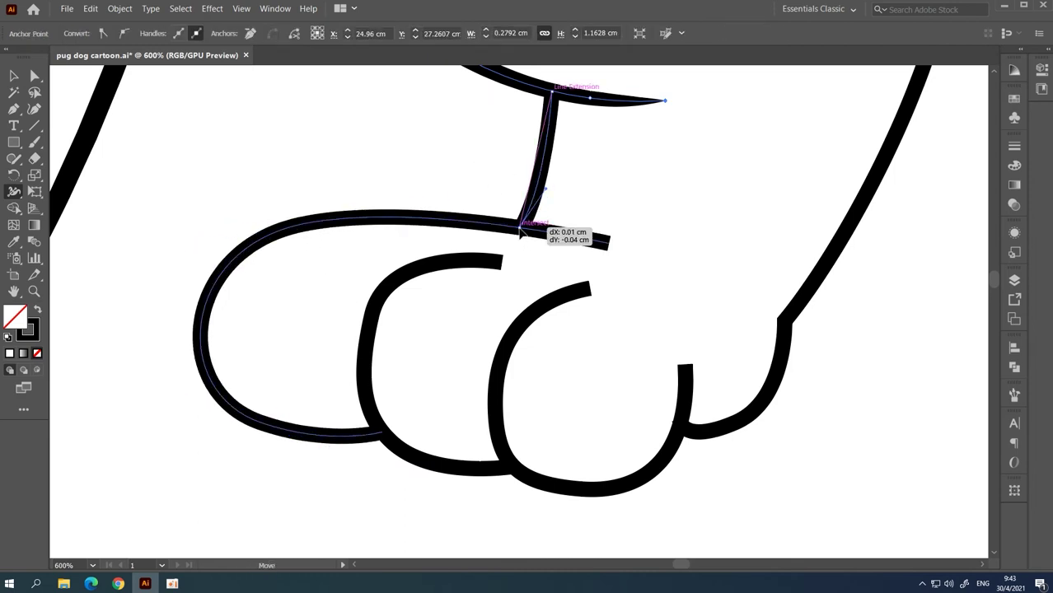
Step: Taper both ends of the right toe curve to sharp points
{"action": "key", "text": "shift+w"}
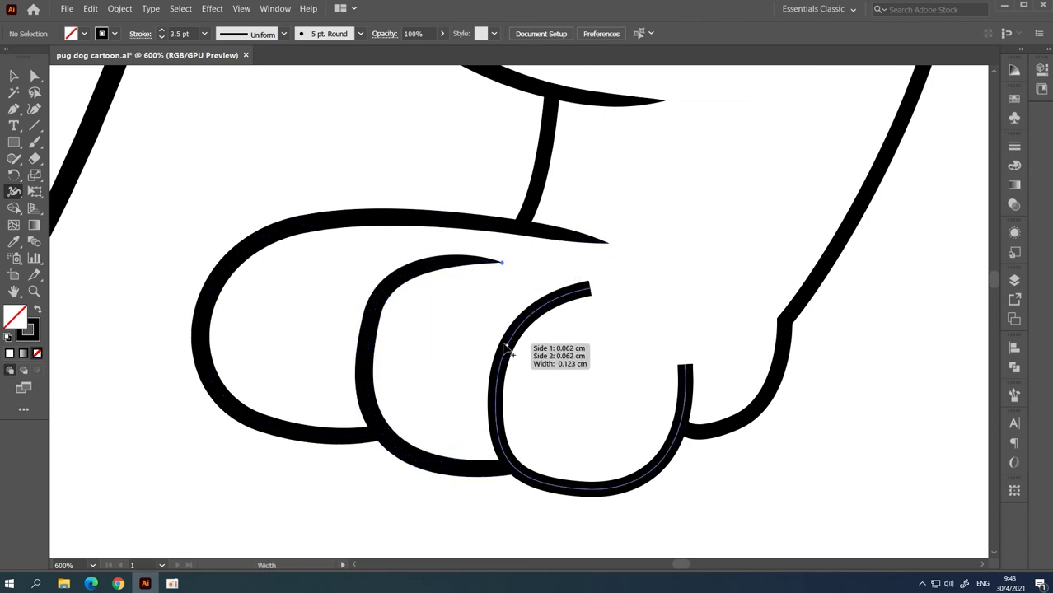
{"action": "left_click_drag", "start_coordinate": [590, 283], "coordinate": [589, 288]}
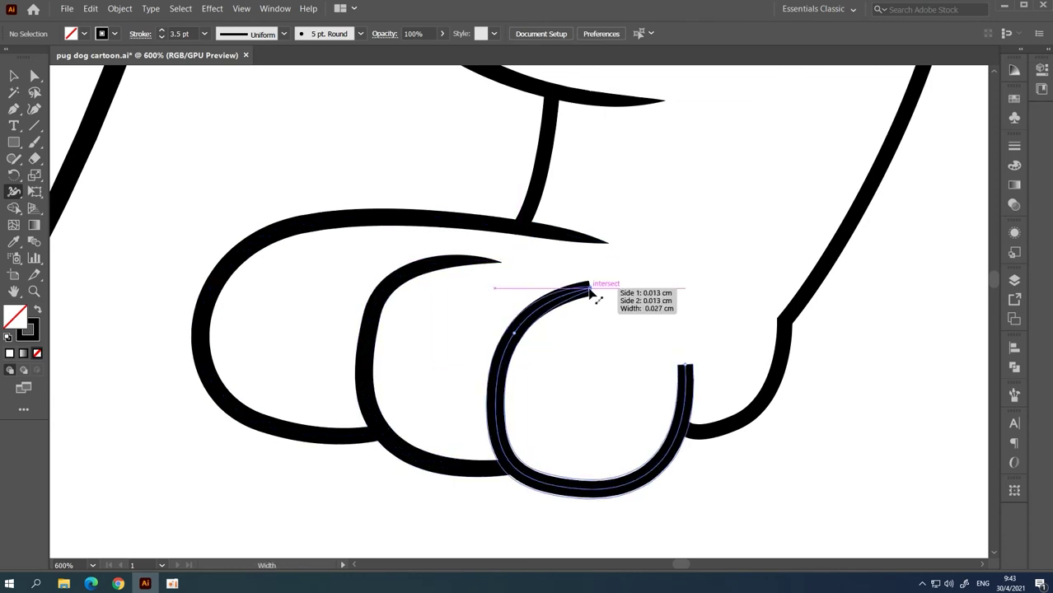
{"action": "left_click_drag", "start_coordinate": [678, 385], "coordinate": [555, 329]}
{"action": "left_click_drag", "start_coordinate": [563, 388], "coordinate": [566, 313]}
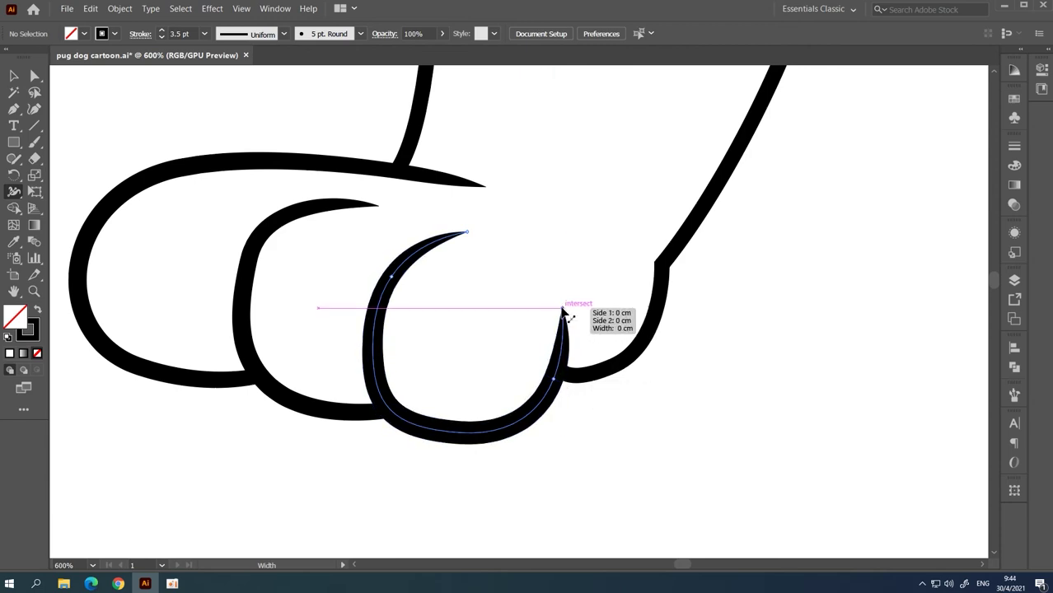
Step: Taper the left curve's top end to a point
{"action": "scroll", "coordinate": [491, 270], "scroll_direction": "left", "scroll_amount": 5}
{"action": "left_click_drag", "start_coordinate": [491, 270], "coordinate": [388, 401]}
{"action": "scroll", "coordinate": [313, 212], "scroll_direction": "up", "scroll_amount": 2}
{"action": "key", "text": "a"}
{"action": "left_click", "coordinate": [312, 213]}
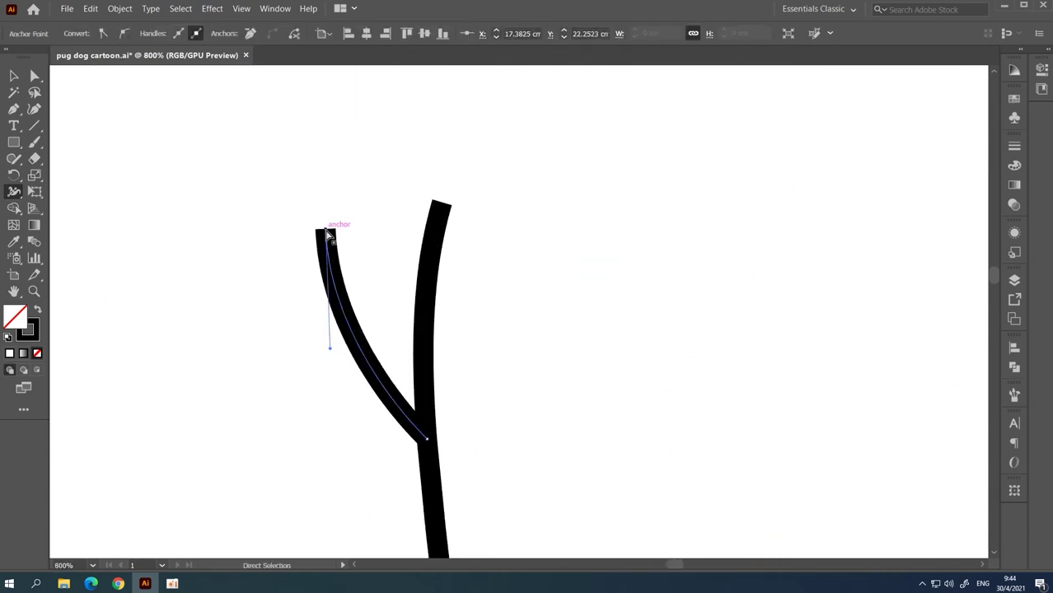
{"action": "key", "text": "shift+w"}
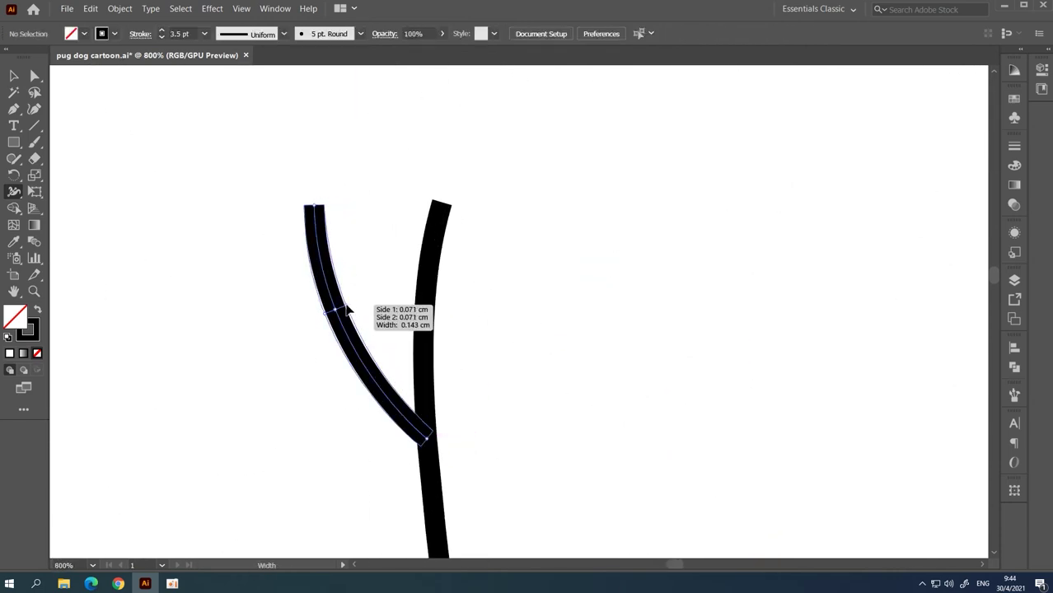
{"action": "left_click_drag", "start_coordinate": [322, 210], "coordinate": [314, 207]}
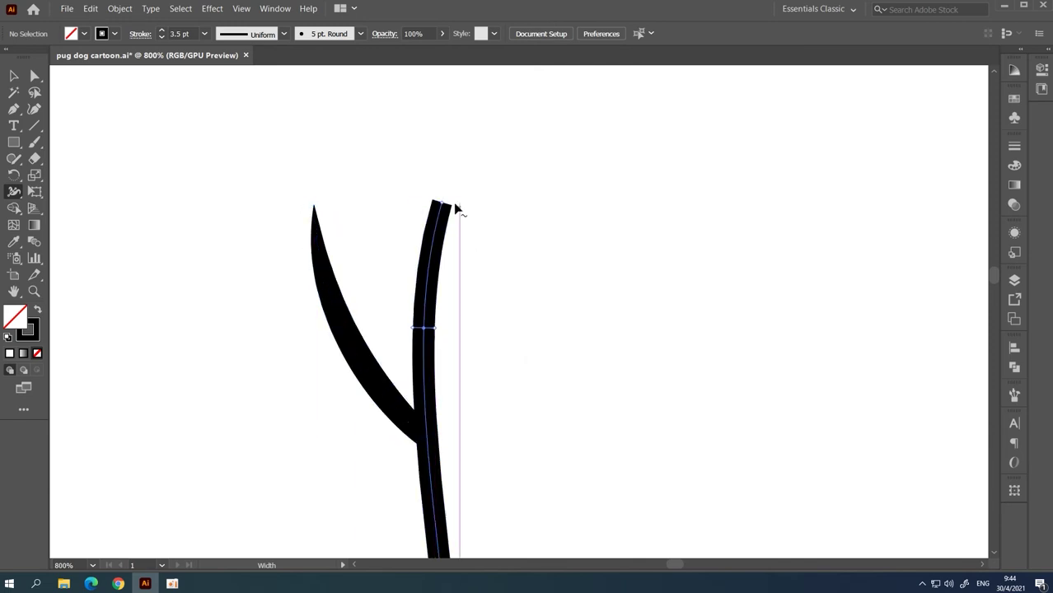
Step: Taper the right end of the horizontal paw curve
{"action": "scroll", "coordinate": [484, 337], "scroll_direction": "down", "scroll_amount": 5}
{"action": "scroll", "coordinate": [484, 337], "scroll_direction": "left", "scroll_amount": 2}
{"action": "scroll", "coordinate": [484, 338], "scroll_direction": "down", "scroll_amount": 6}
{"action": "scroll", "coordinate": [429, 345], "scroll_direction": "right", "scroll_amount": 2}
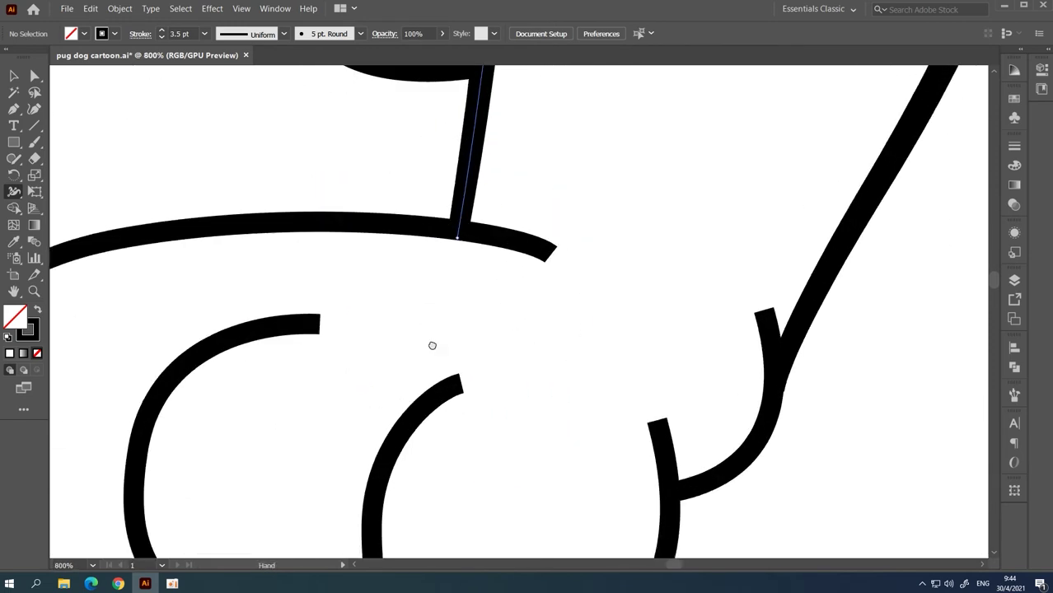
{"action": "left_click", "coordinate": [536, 226], "text": "ctrl"}
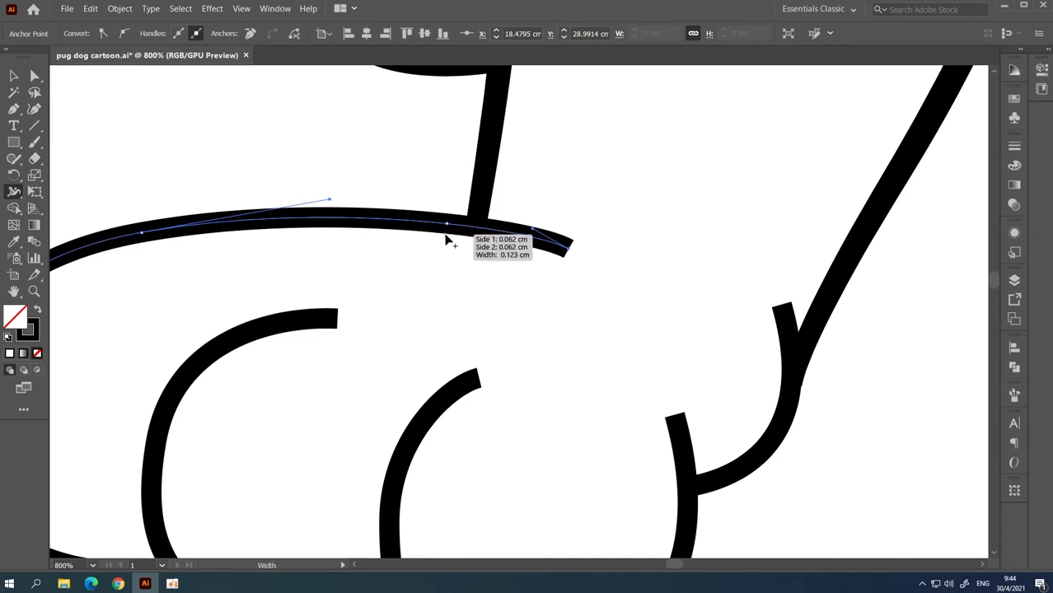
{"action": "left_click_drag", "start_coordinate": [449, 235], "coordinate": [577, 249]}
Step: Taper the inner toe curve's right end and the C-shaped toe curve's top tip
{"action": "scroll", "coordinate": [372, 307], "scroll_direction": "down", "scroll_amount": 1}
{"action": "scroll", "coordinate": [372, 307], "scroll_direction": "down", "scroll_amount": 2}
{"action": "scroll", "coordinate": [372, 307], "scroll_direction": "left", "scroll_amount": 2}
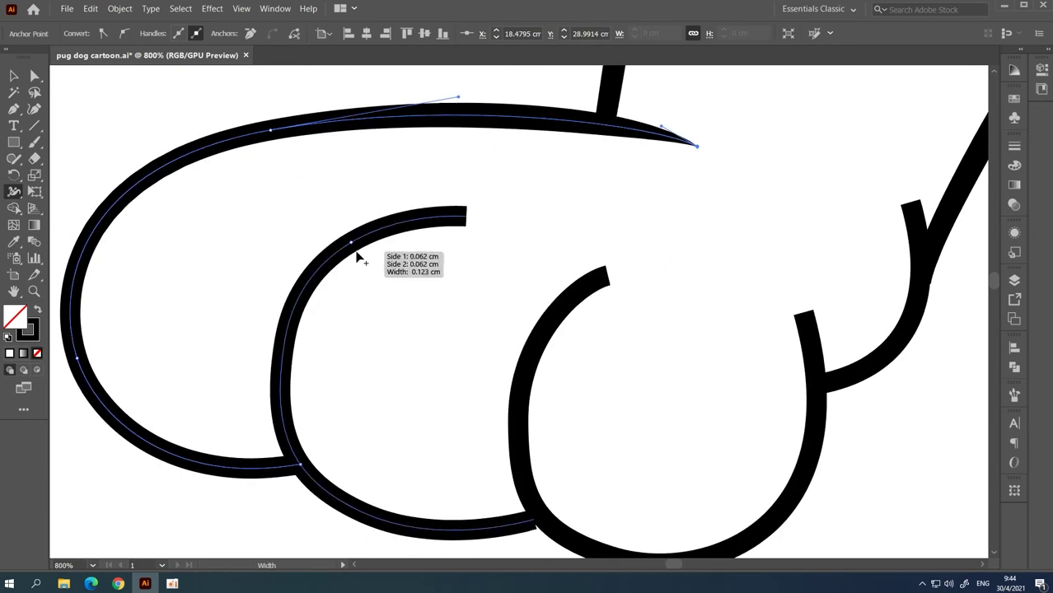
{"action": "left_click_drag", "start_coordinate": [461, 211], "coordinate": [464, 218]}
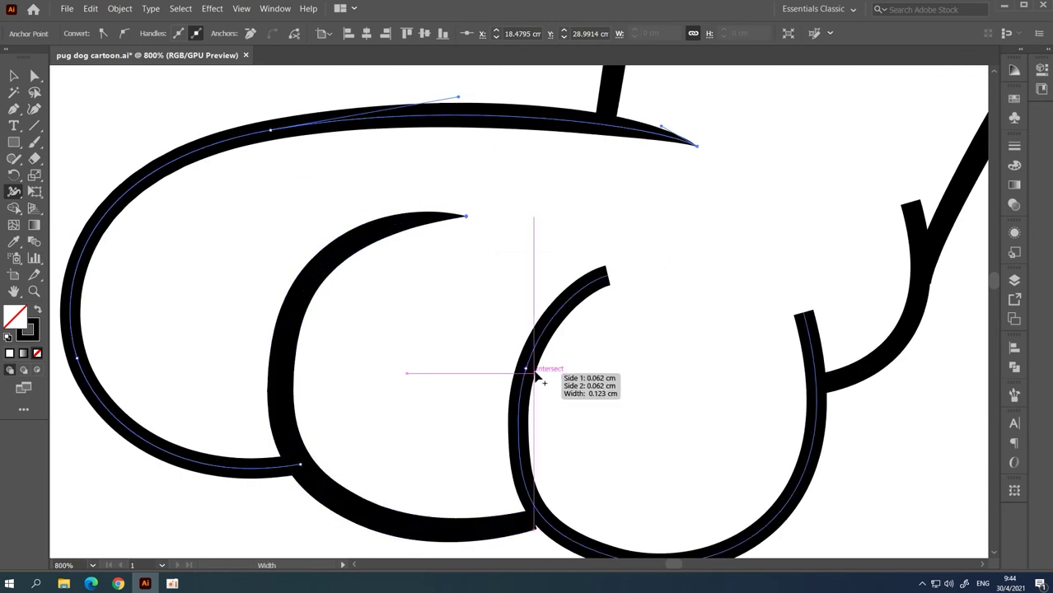
{"action": "left_click_drag", "start_coordinate": [609, 292], "coordinate": [544, 260]}
Step: Add a width point on the toe stroke and taper its top into a hooked point at the leg
{"action": "scroll", "coordinate": [611, 284], "scroll_direction": "down", "scroll_amount": 1}
{"action": "scroll", "coordinate": [612, 284], "scroll_direction": "right", "scroll_amount": 4}
{"action": "scroll", "coordinate": [560, 352], "scroll_direction": "up", "scroll_amount": 2}
{"action": "scroll", "coordinate": [559, 352], "scroll_direction": "right", "scroll_amount": 2}
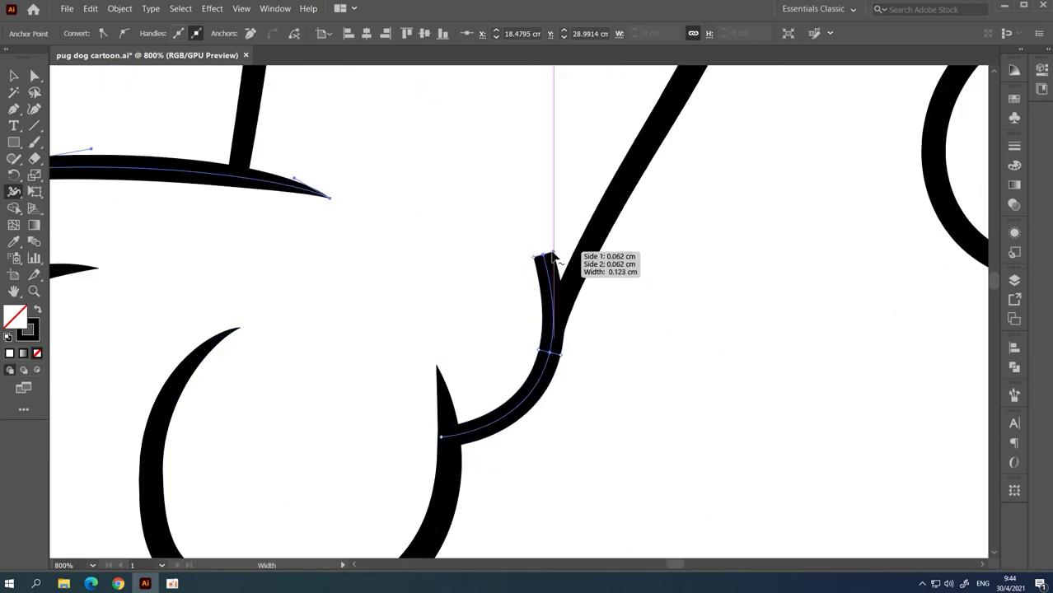
{"action": "scroll", "coordinate": [580, 257], "scroll_direction": "down", "scroll_amount": 5}
{"action": "scroll", "coordinate": [498, 251], "scroll_direction": "right", "scroll_amount": 5}
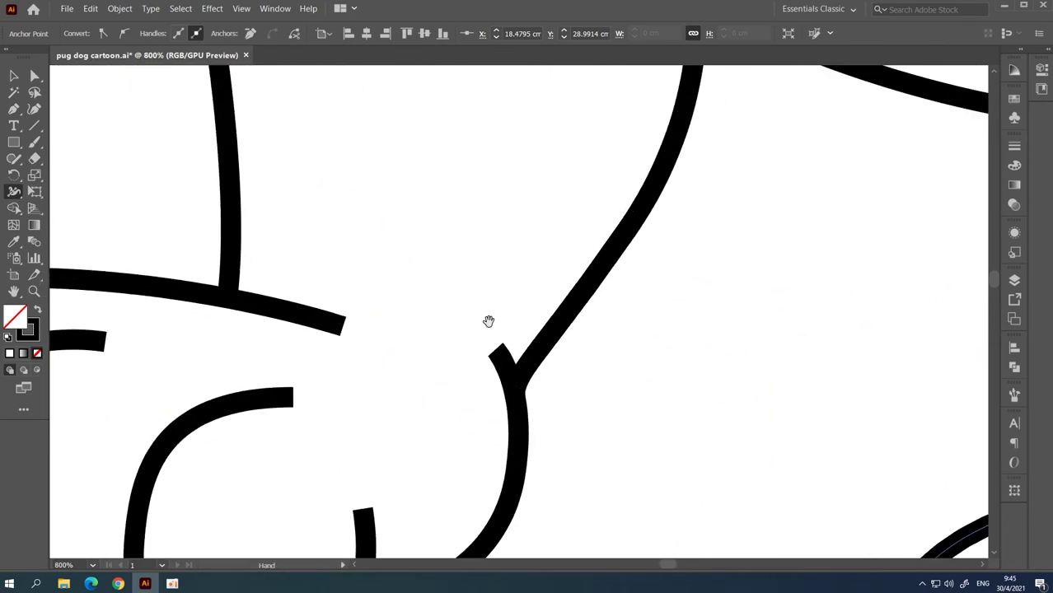
{"action": "scroll", "coordinate": [487, 322], "scroll_direction": "down", "scroll_amount": 2}
{"action": "left_click", "coordinate": [456, 369]}
{"action": "left_click_drag", "start_coordinate": [429, 301], "coordinate": [482, 298]}
{"action": "scroll", "coordinate": [446, 283], "scroll_direction": "down", "scroll_amount": 2}
{"action": "scroll", "coordinate": [446, 284], "scroll_direction": "left", "scroll_amount": 1}
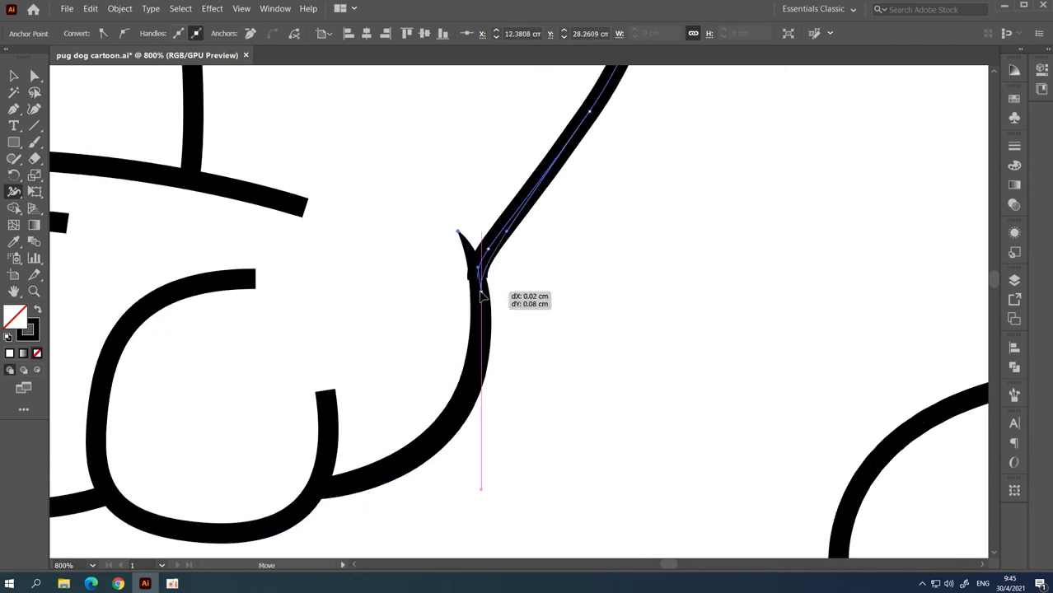
{"action": "scroll", "coordinate": [503, 313], "scroll_direction": "down", "scroll_amount": 2}
{"action": "scroll", "coordinate": [503, 313], "scroll_direction": "left", "scroll_amount": 2}
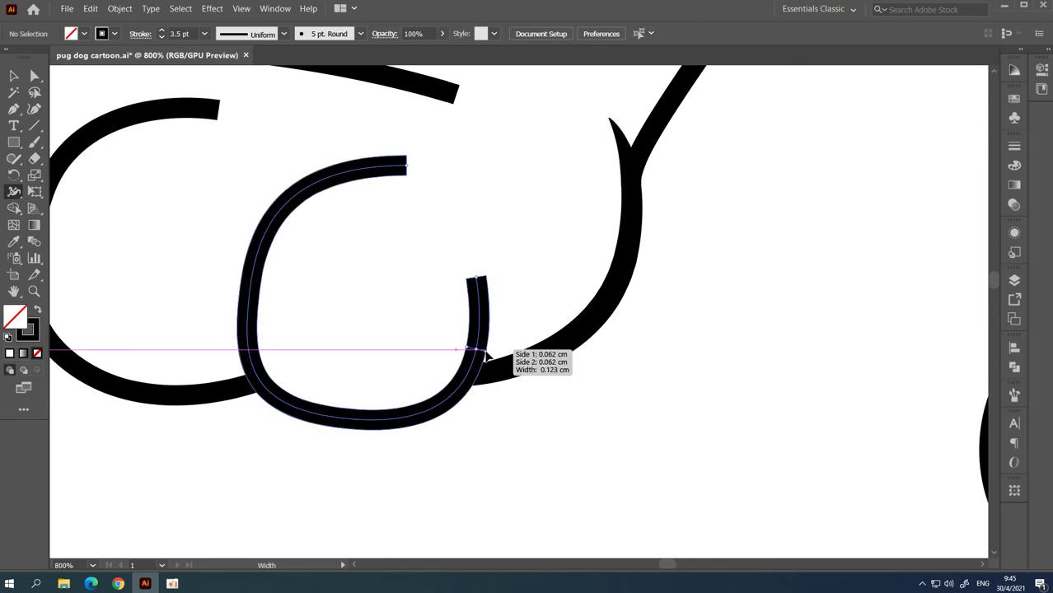
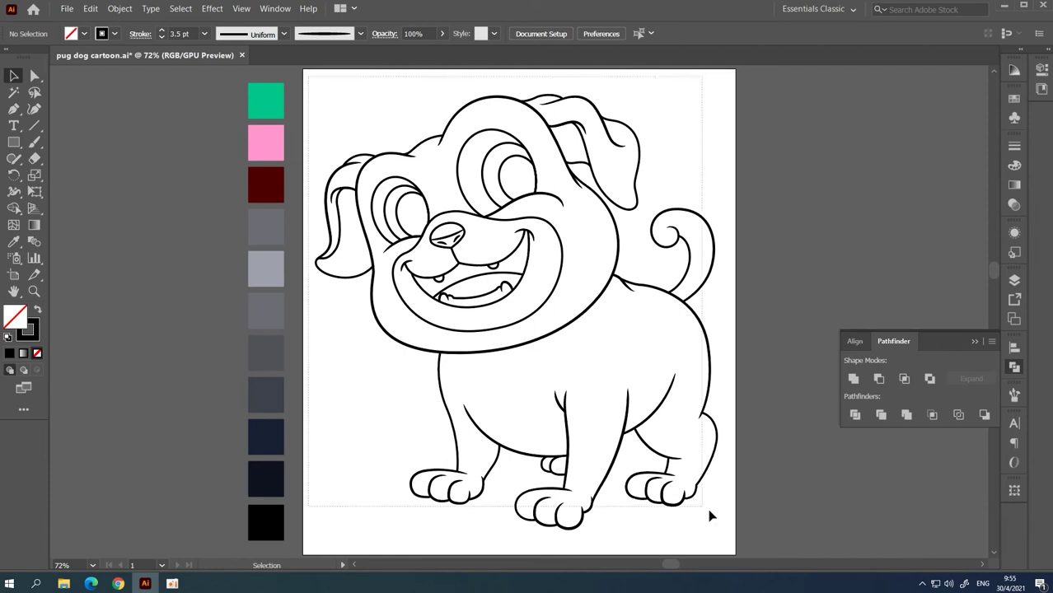
Step: Select all the pug artwork and convert its strokes to outlined shapes with Outline Stroke
{"action": "key", "text": "ctrl+a"}
{"action": "left_click", "coordinate": [120, 10]}
{"action": "mouse_move", "coordinate": [131, 273]}
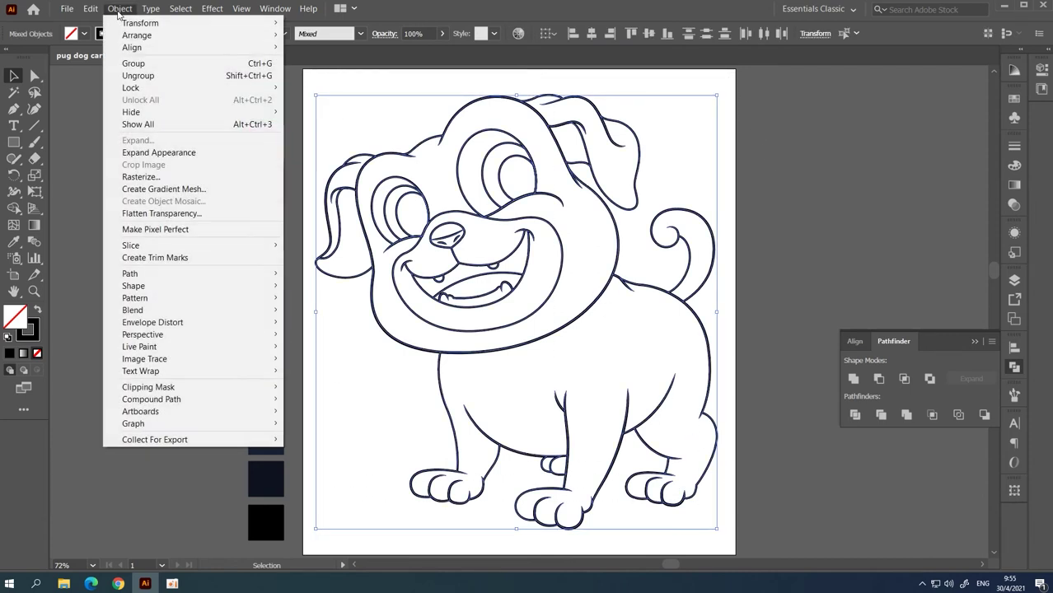
{"action": "left_click", "coordinate": [325, 301]}
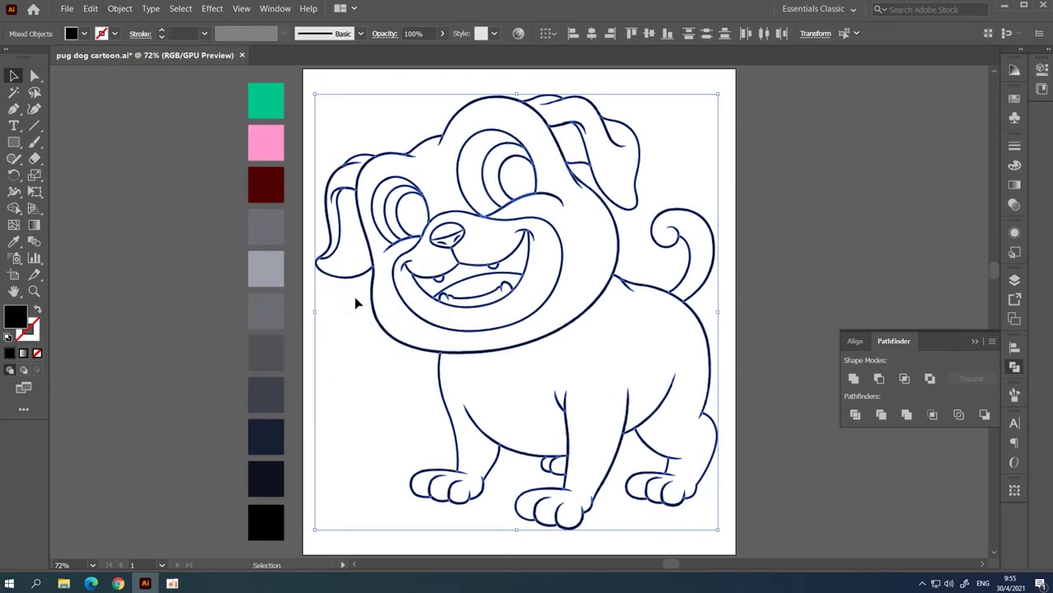
Step: Zoom in on the nose and cheek overlaps and merge the outlines with Pathfinder Unite
{"action": "left_click", "coordinate": [500, 286]}
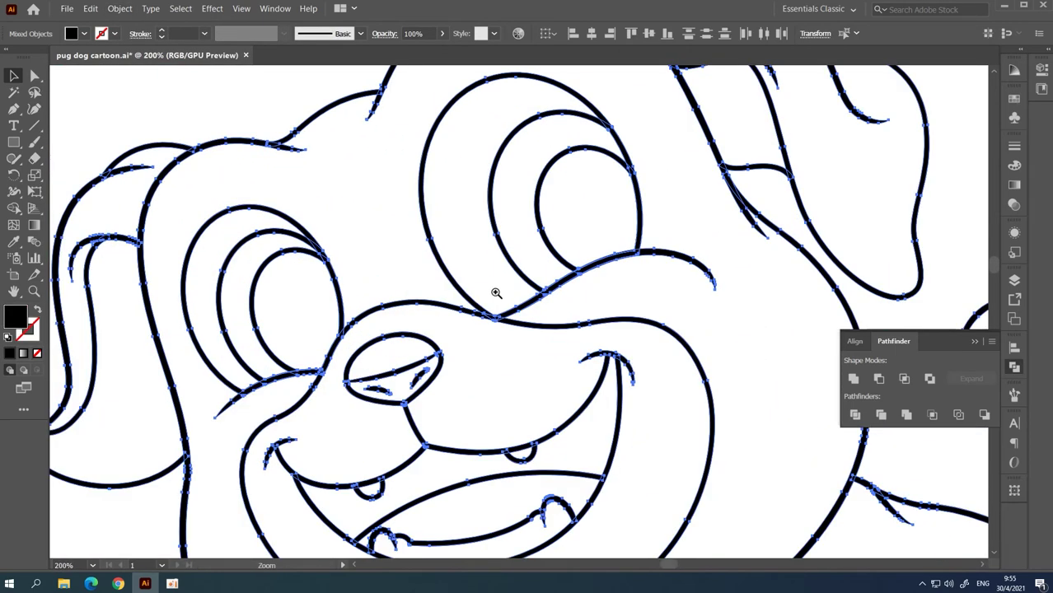
{"action": "left_click", "coordinate": [558, 315]}
{"action": "left_click", "coordinate": [555, 314]}
{"action": "left_click", "coordinate": [553, 313]}
{"action": "left_click", "coordinate": [554, 313]}
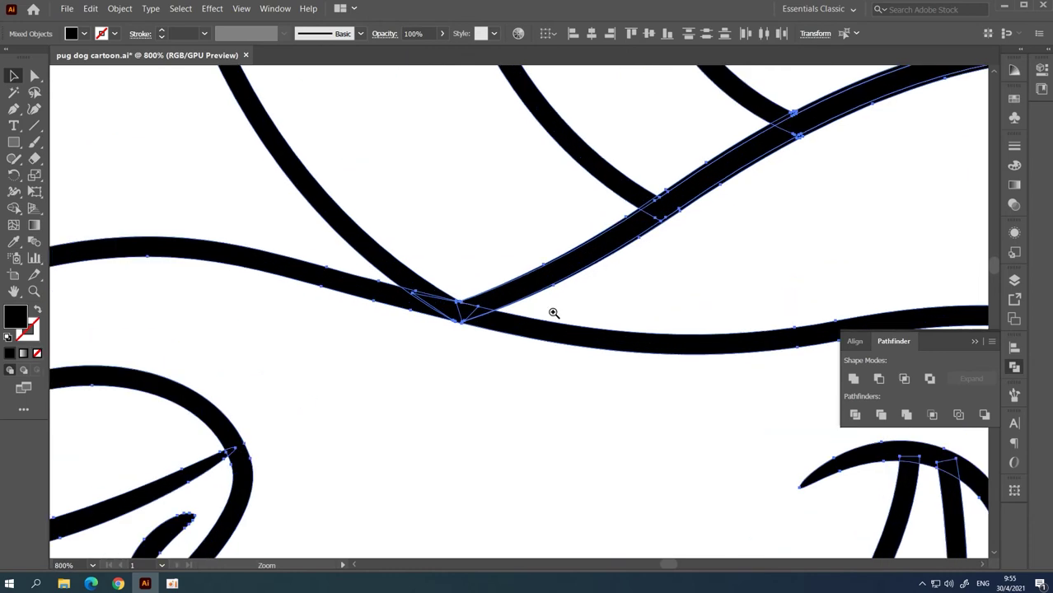
{"action": "left_click", "coordinate": [853, 379]}
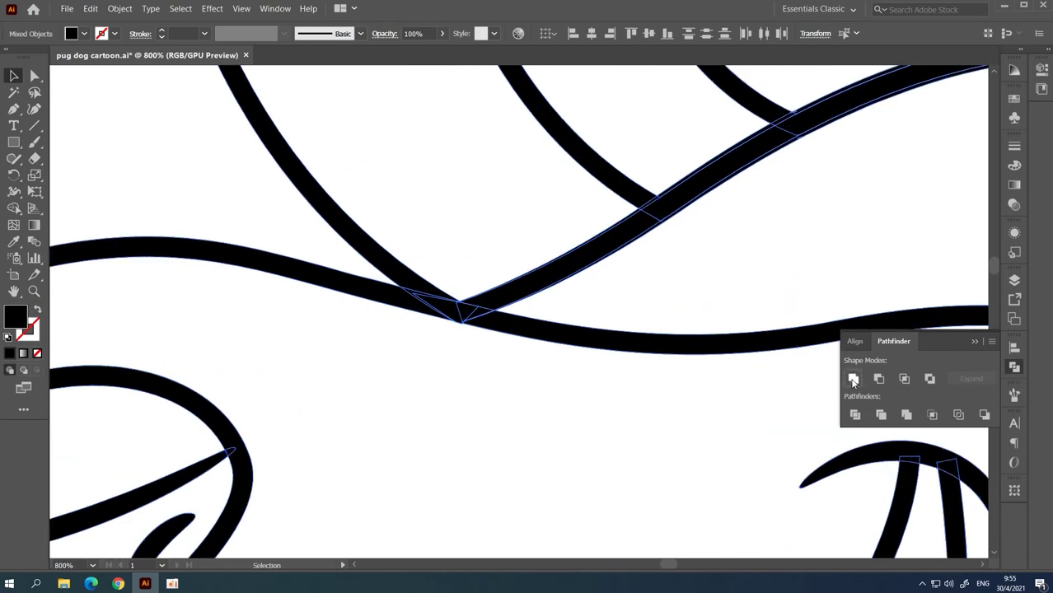
Step: Zoom back out to the whole artboard and deselect the merged pug outline
{"action": "left_click", "coordinate": [506, 316], "text": "alt"}
{"action": "left_click", "coordinate": [506, 315], "text": "alt"}
{"action": "left_click", "coordinate": [506, 316], "text": "alt"}
{"action": "left_click", "coordinate": [507, 315], "text": "alt"}
{"action": "left_click", "coordinate": [507, 315], "text": "alt"}
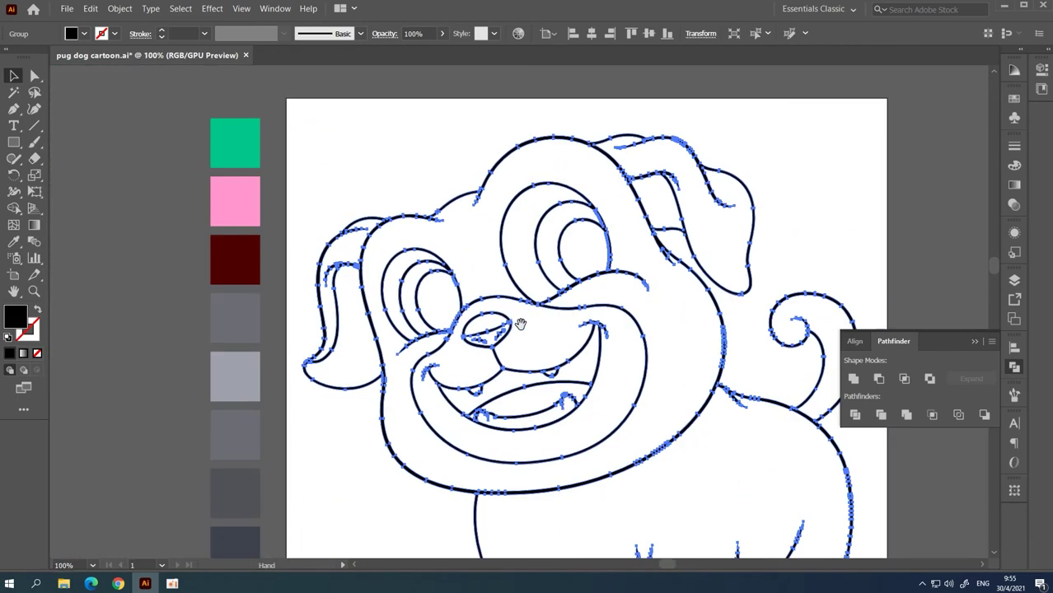
{"action": "left_click_drag", "start_coordinate": [511, 321], "coordinate": [489, 305]}
{"action": "left_click", "coordinate": [526, 327], "text": "alt"}
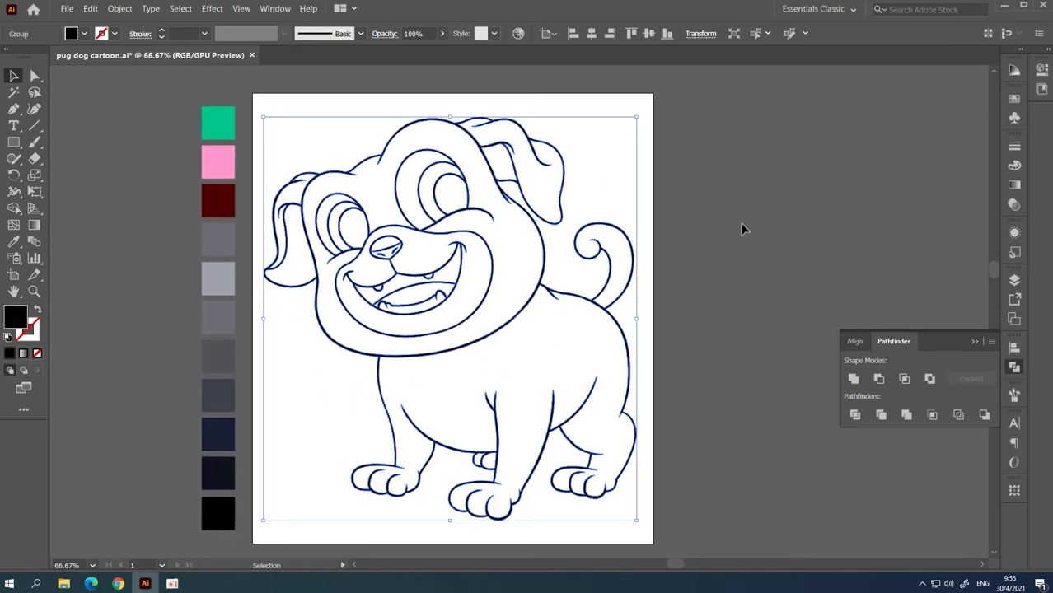
{"action": "left_click", "coordinate": [729, 223]}
{"action": "left_click", "coordinate": [601, 227]}
{"action": "left_click", "coordinate": [602, 191]}
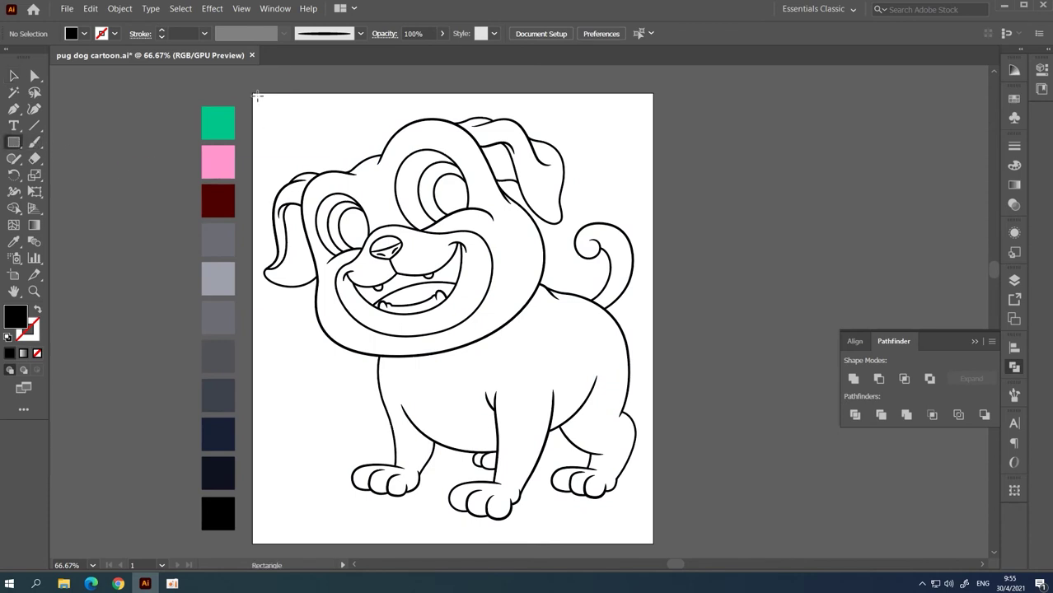
Step: Draw an artboard-sized rectangle filled mid grey and send it behind the pug
{"action": "left_click_drag", "start_coordinate": [258, 96], "coordinate": [646, 528]}
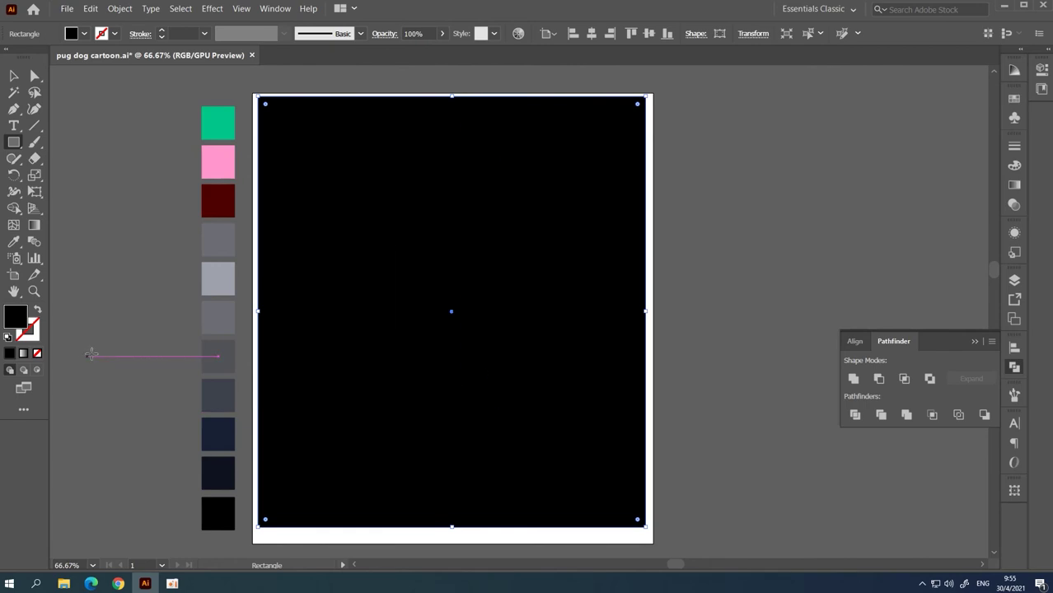
{"action": "left_click", "coordinate": [213, 321]}
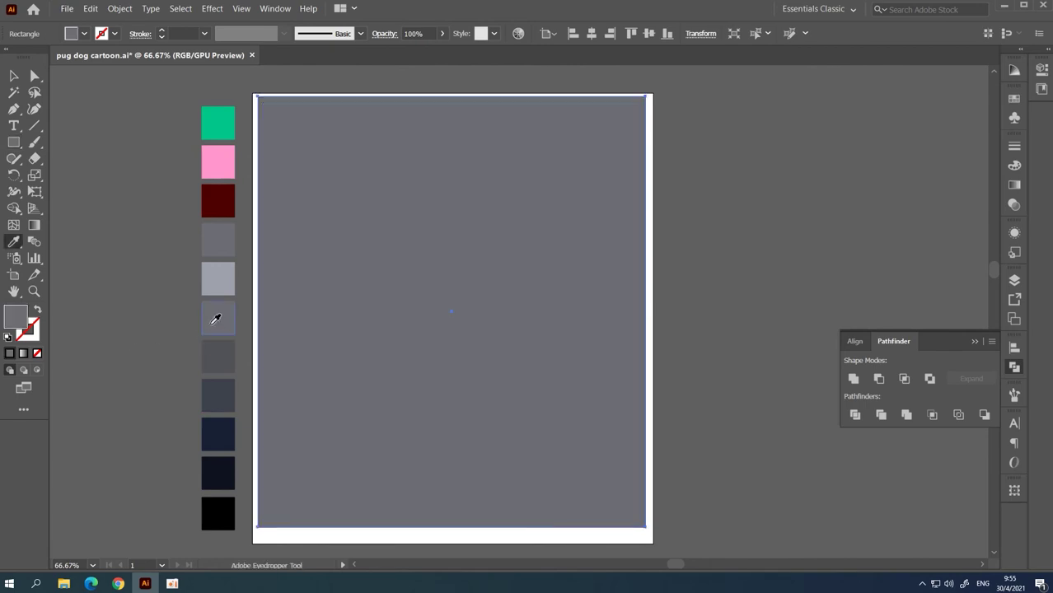
{"action": "key", "text": "ctrl+shift+bracketleft"}
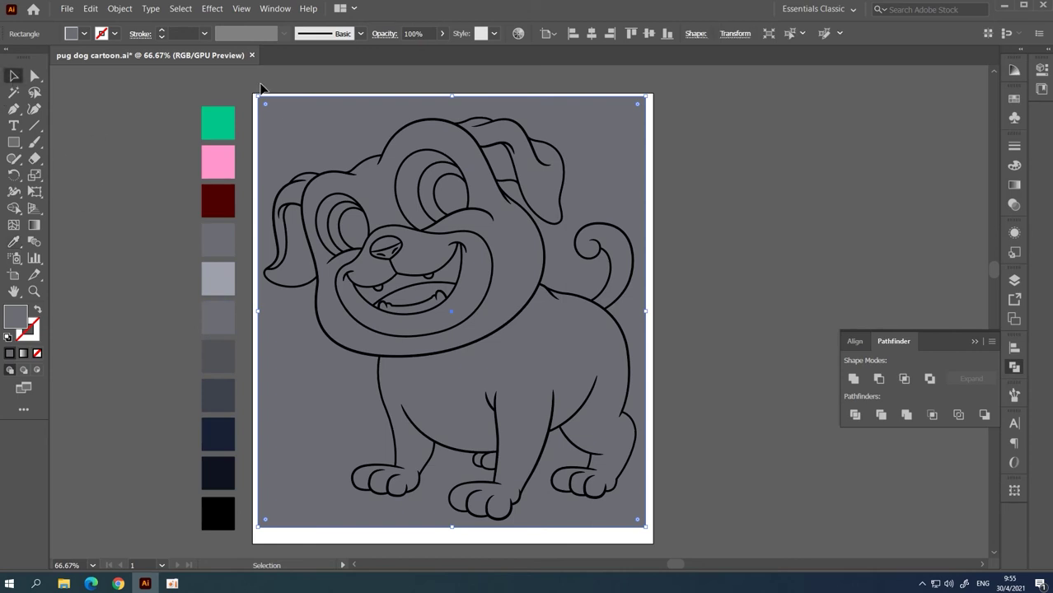
Step: Divide the rectangle with the pug outlines, ungroup, and delete the grey piece outside the dog
{"action": "left_click", "coordinate": [528, 277], "text": "shift"}
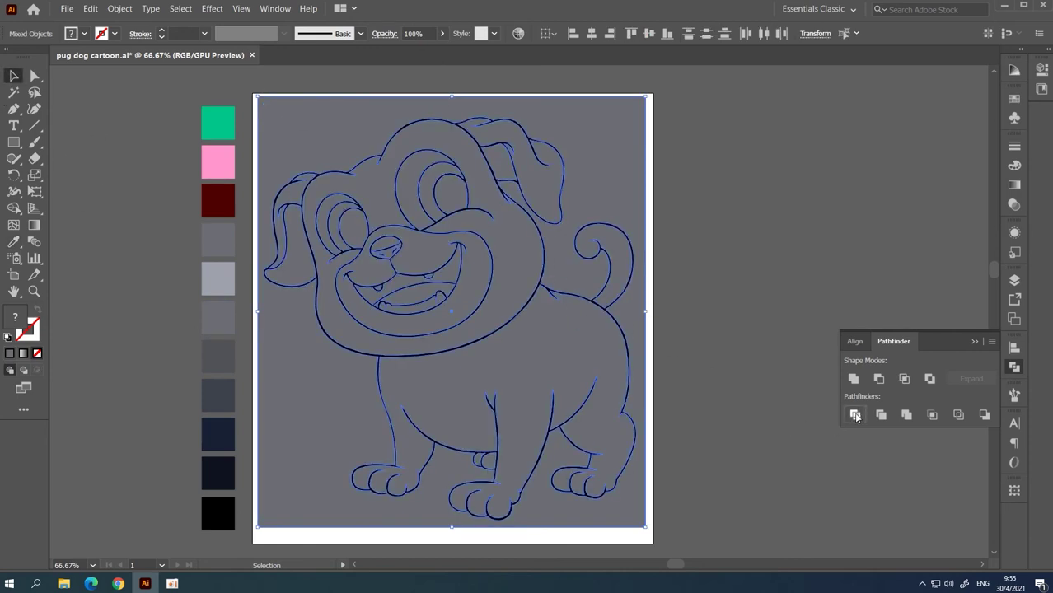
{"action": "right_click", "coordinate": [595, 188]}
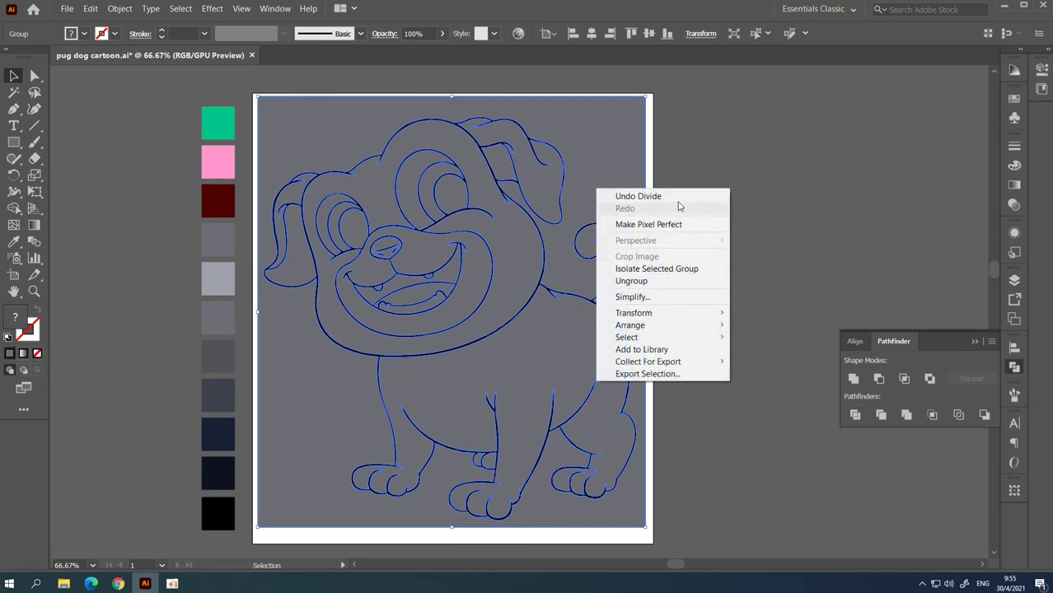
{"action": "left_click", "coordinate": [632, 281]}
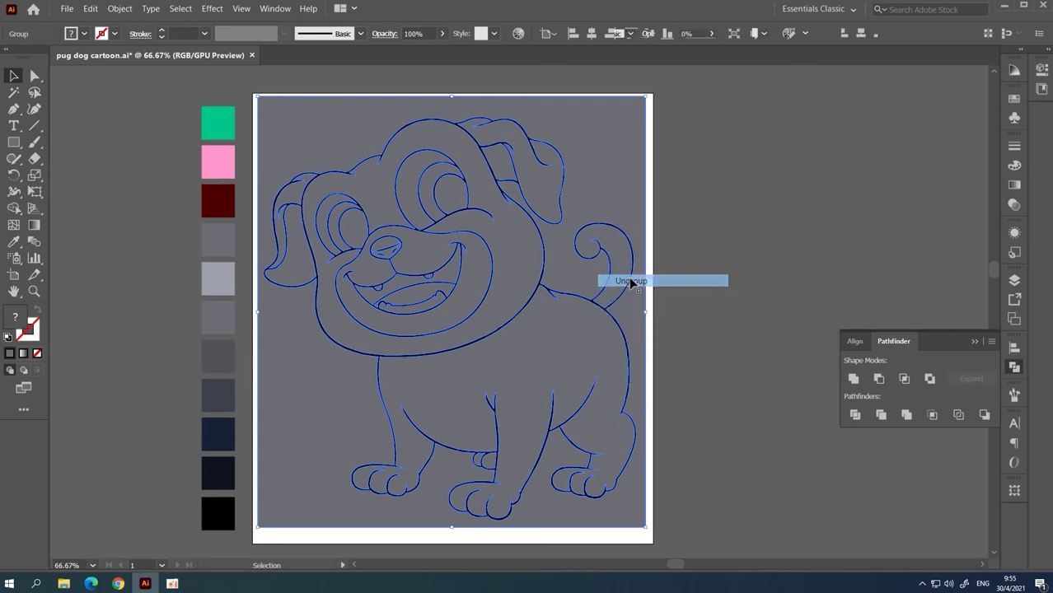
{"action": "left_click", "coordinate": [713, 172]}
{"action": "left_click", "coordinate": [626, 186]}
{"action": "key", "text": "Delete"}
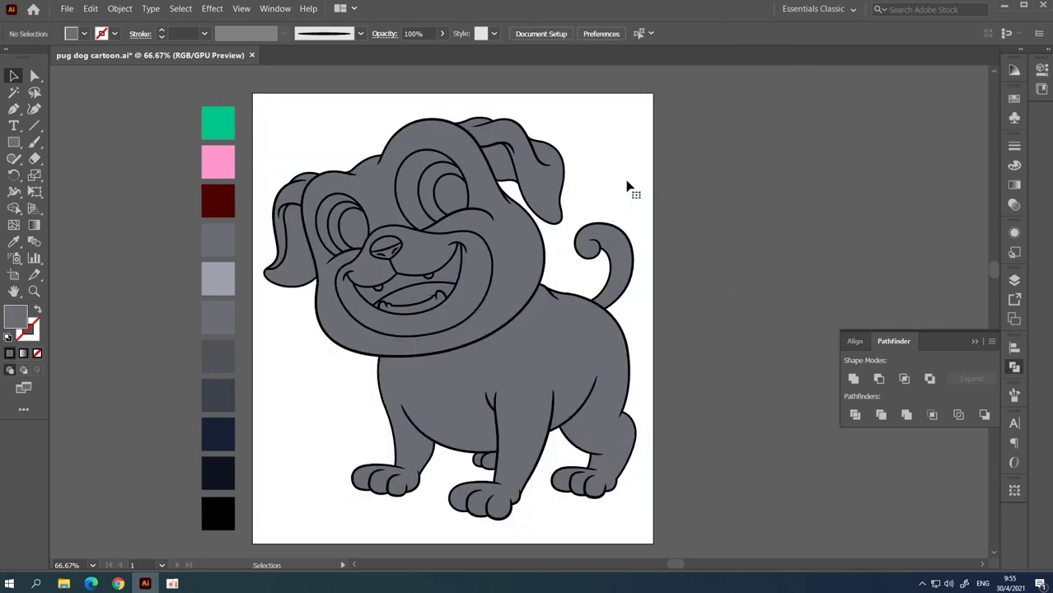
Step: Fill the eye shapes white and both pupils black
{"action": "left_click", "coordinate": [424, 181]}
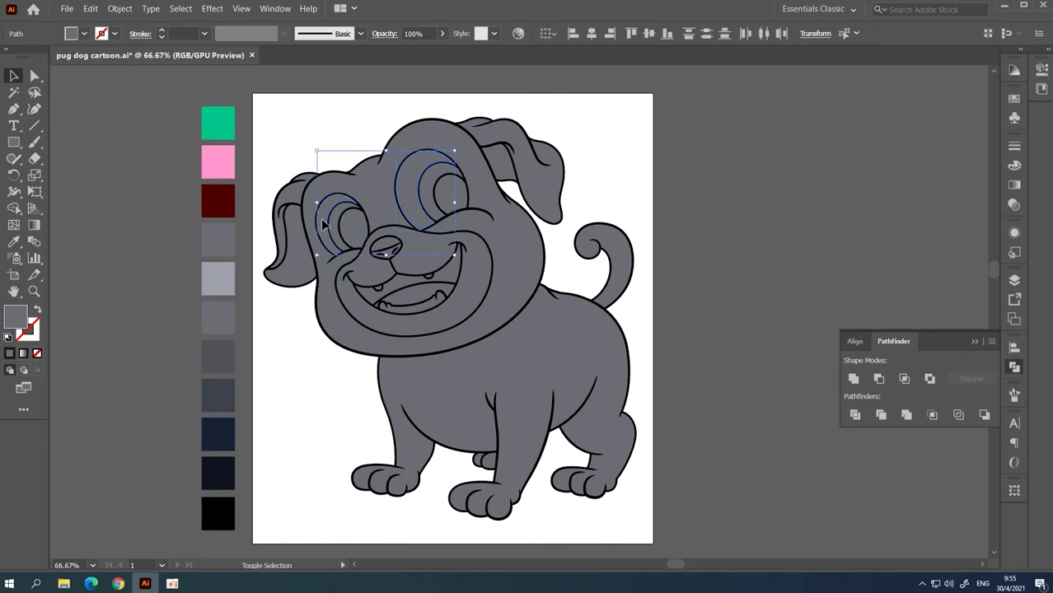
{"action": "left_click", "coordinate": [297, 298]}
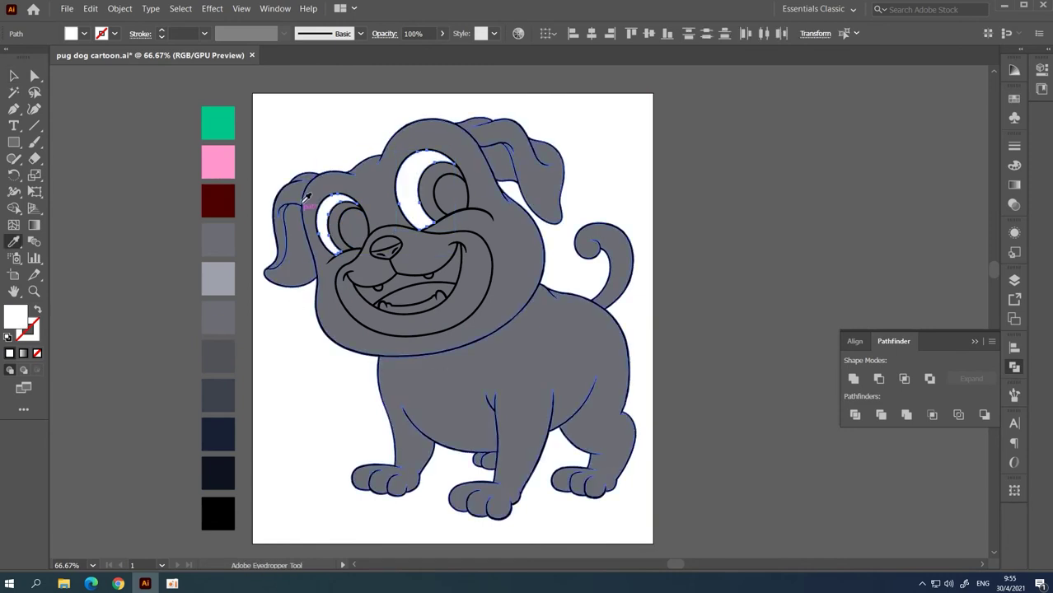
{"action": "left_click", "coordinate": [348, 136], "text": "ctrl"}
{"action": "left_click", "coordinate": [338, 219]}
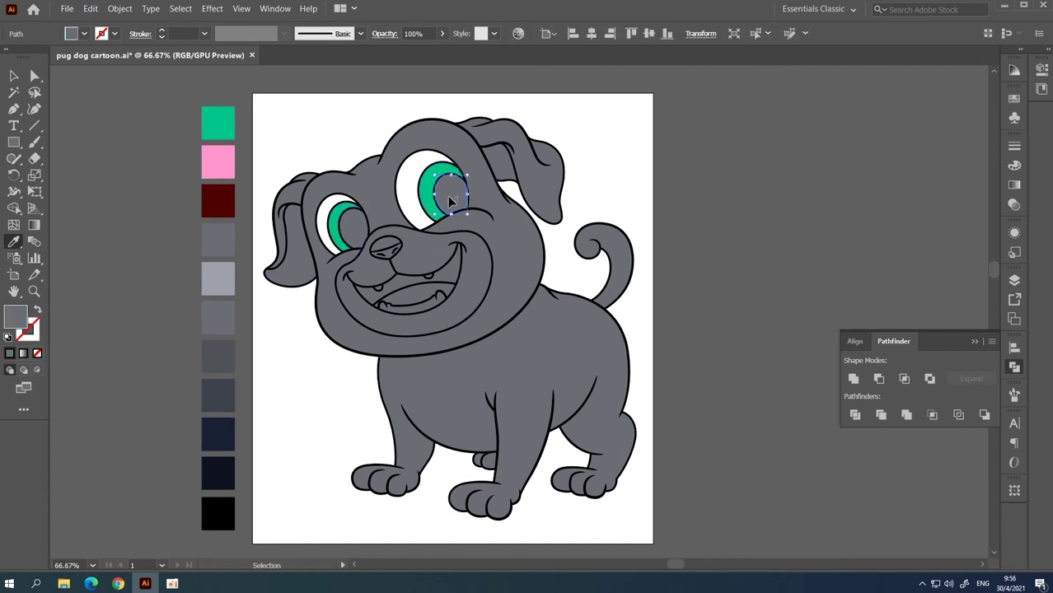
{"action": "left_click", "coordinate": [261, 223], "text": "ctrl"}
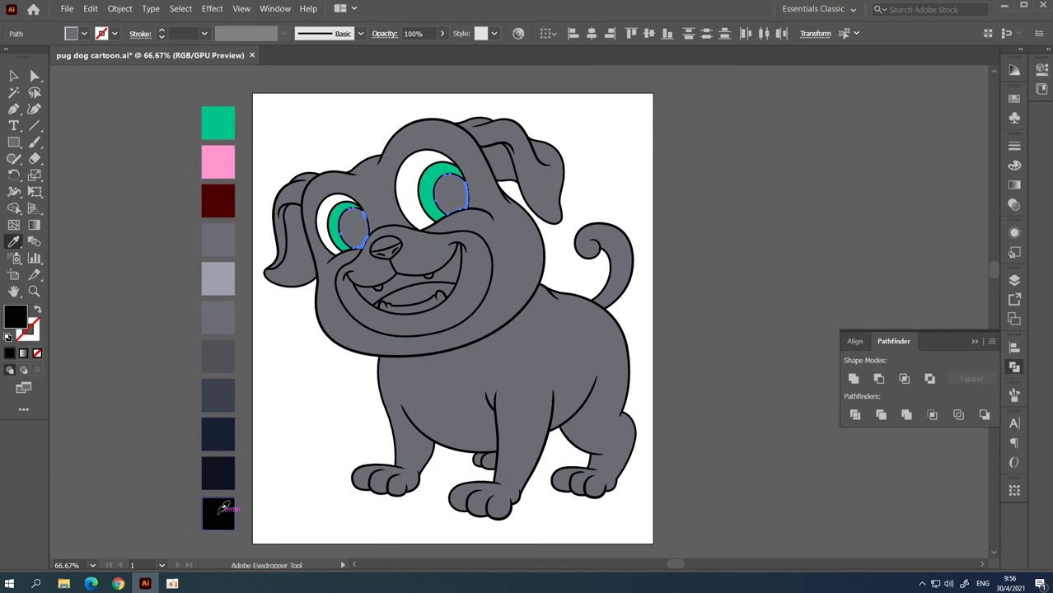
{"action": "left_click", "coordinate": [428, 284], "text": "ctrl"}
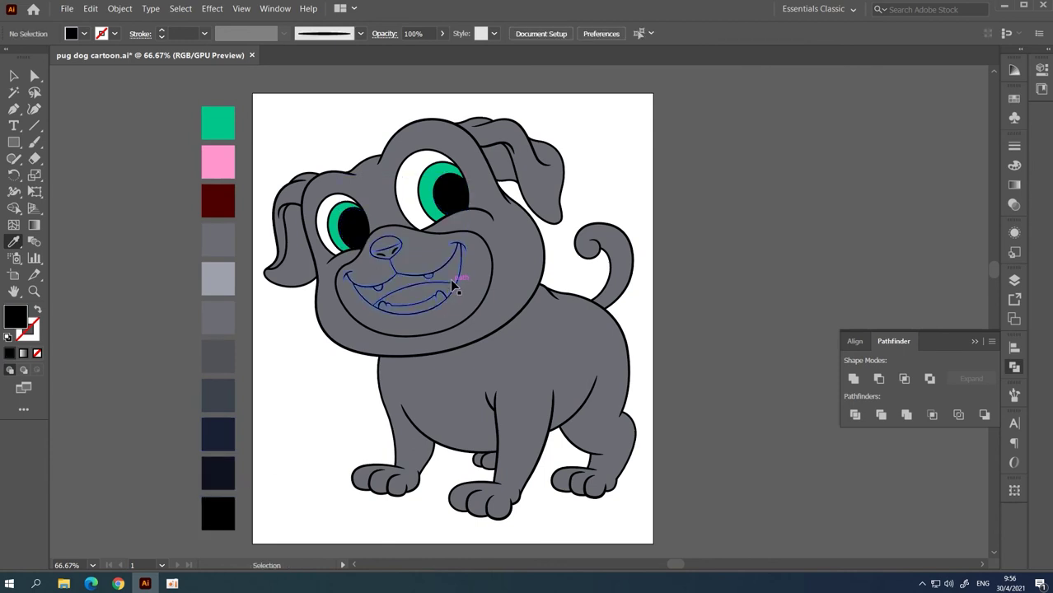
Step: Fill the mouth dark red, the tongue pink, and the muzzle and inner ear darker grey
{"action": "left_click", "coordinate": [217, 201]}
{"action": "left_click", "coordinate": [408, 295], "text": "ctrl"}
{"action": "left_click", "coordinate": [217, 155]}
{"action": "left_click", "coordinate": [387, 325], "text": "ctrl"}
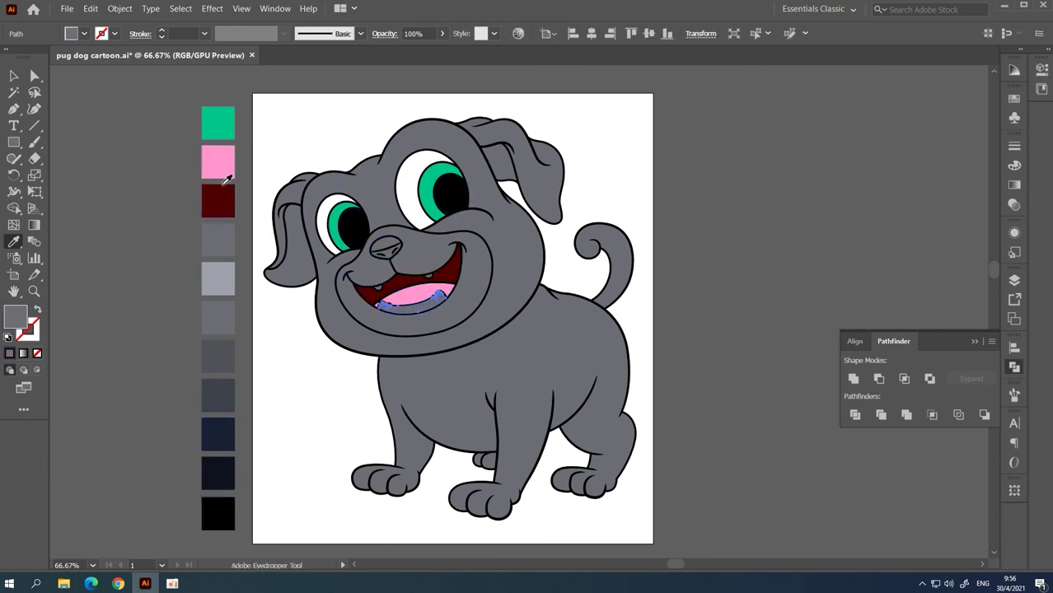
{"action": "left_click", "coordinate": [219, 423]}
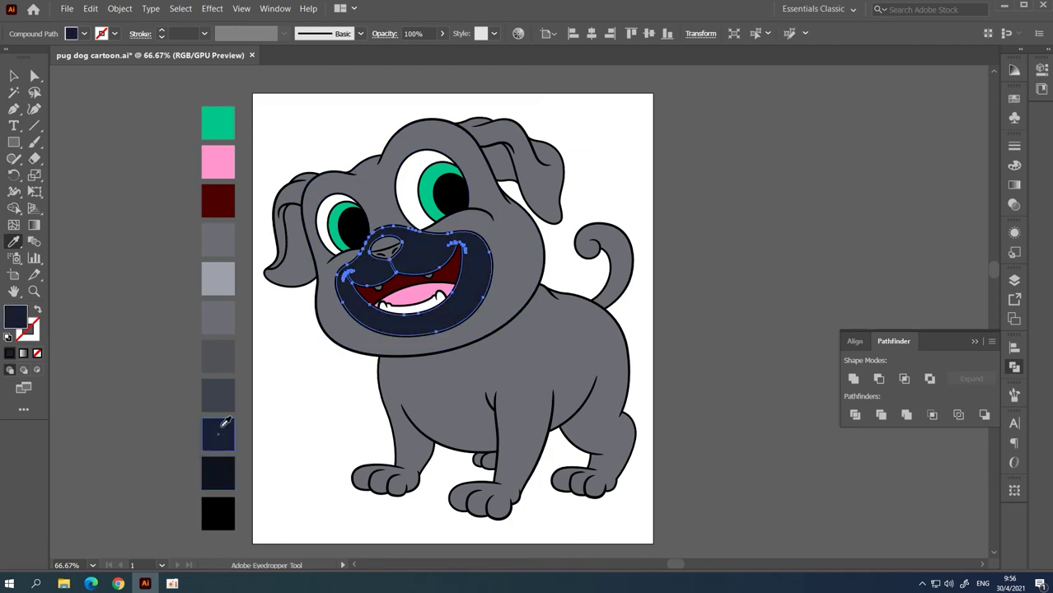
{"action": "left_click", "coordinate": [218, 396]}
{"action": "left_click", "coordinate": [288, 247], "text": "ctrl"}
{"action": "left_click", "coordinate": [482, 272]}
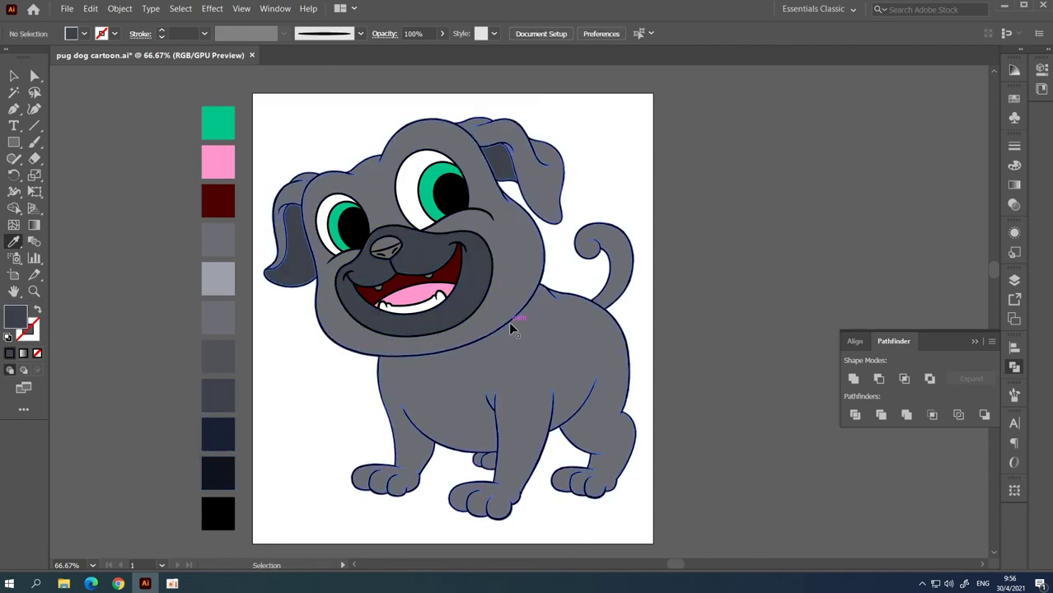
Step: Draw a small white highlight circle on the left pupil with the Ellipse tool
{"action": "left_click", "coordinate": [628, 302], "text": "ctrl"}
{"action": "scroll", "coordinate": [387, 214], "scroll_direction": "up", "scroll_amount": 2}
{"action": "scroll", "coordinate": [388, 214], "scroll_direction": "up", "scroll_amount": 3}
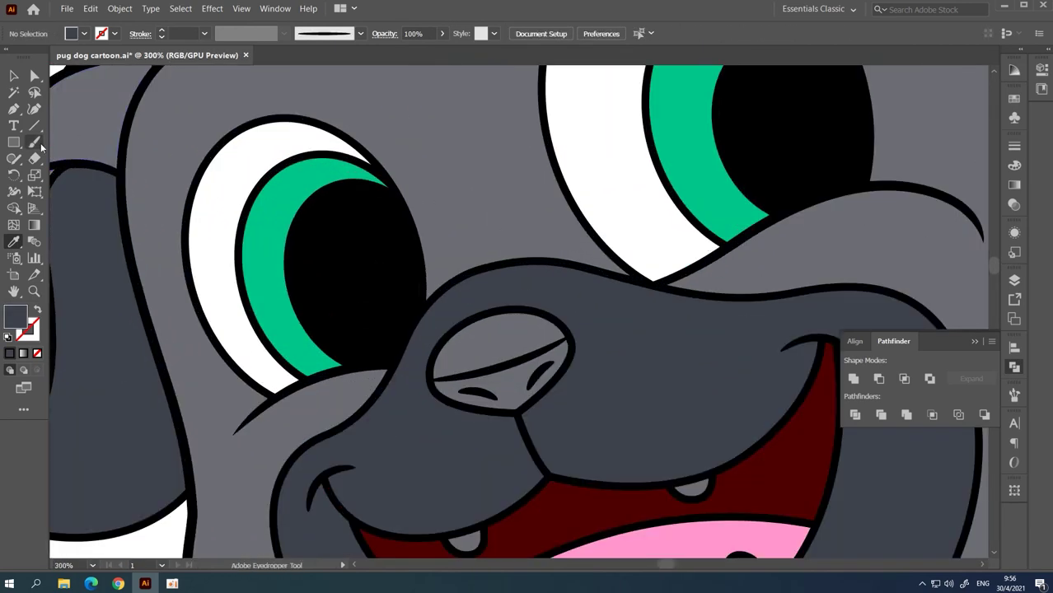
{"action": "left_click_drag", "start_coordinate": [13, 142], "coordinate": [83, 176]}
{"action": "left_click_drag", "start_coordinate": [146, 171], "coordinate": [303, 319]}
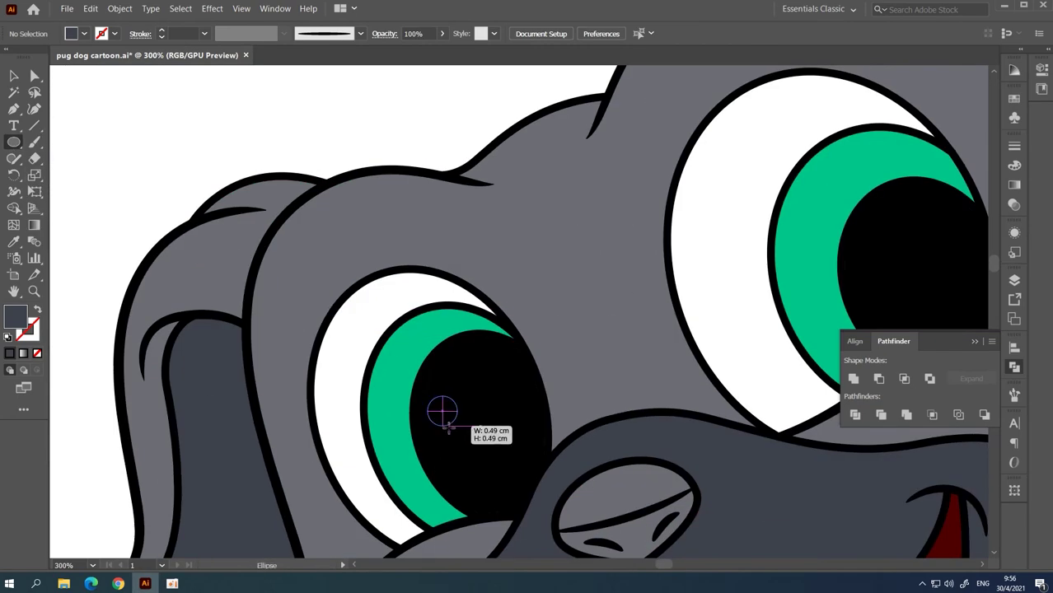
{"action": "left_click_drag", "start_coordinate": [442, 409], "coordinate": [446, 414]}
{"action": "key", "text": "i"}
{"action": "left_click", "coordinate": [353, 313]}
Step: Copy the eye highlights onto the right eye and view the whole dog
{"action": "key", "text": "ctrl+minus"}
{"action": "left_click_drag", "start_coordinate": [478, 369], "coordinate": [330, 257]}
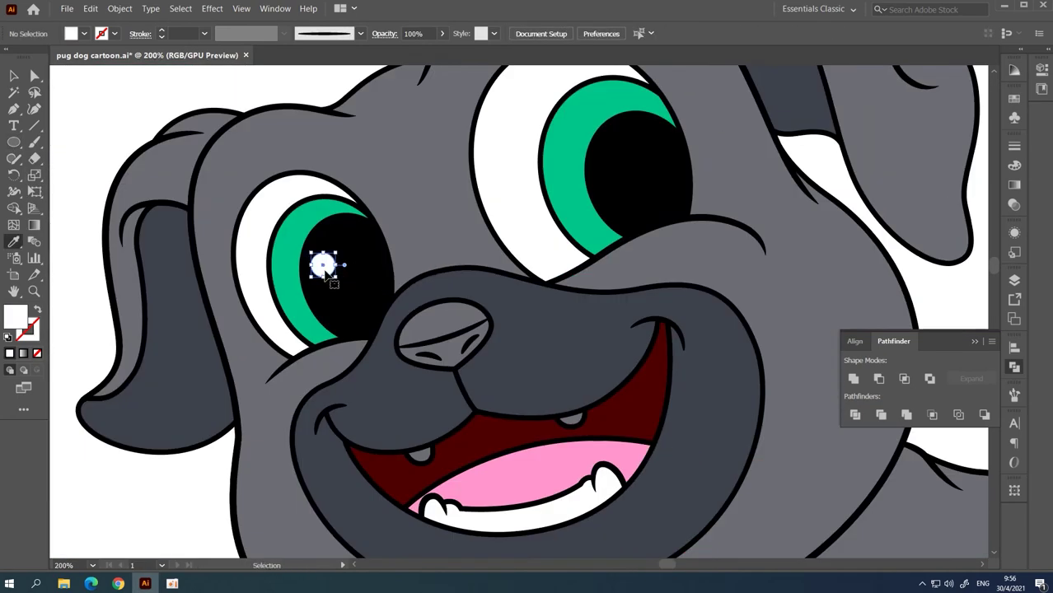
{"action": "key", "text": "ctrl+plus"}
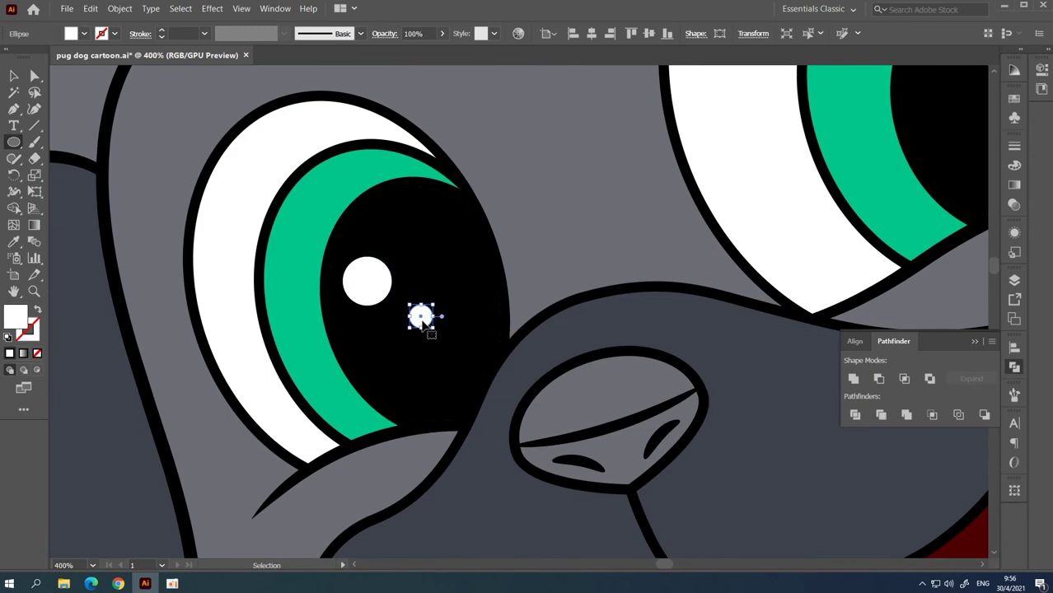
{"action": "key", "text": "ctrl+minus"}
{"action": "key", "text": "ctrl+minus"}
{"action": "key", "text": "ctrl+plus"}
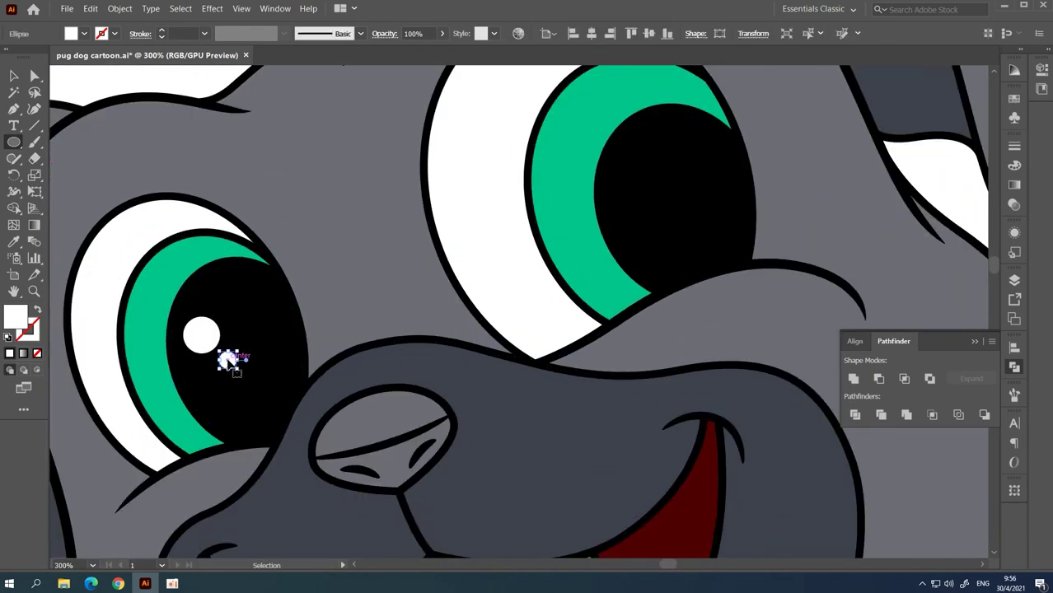
{"action": "left_click_drag", "start_coordinate": [634, 187], "coordinate": [635, 187]}
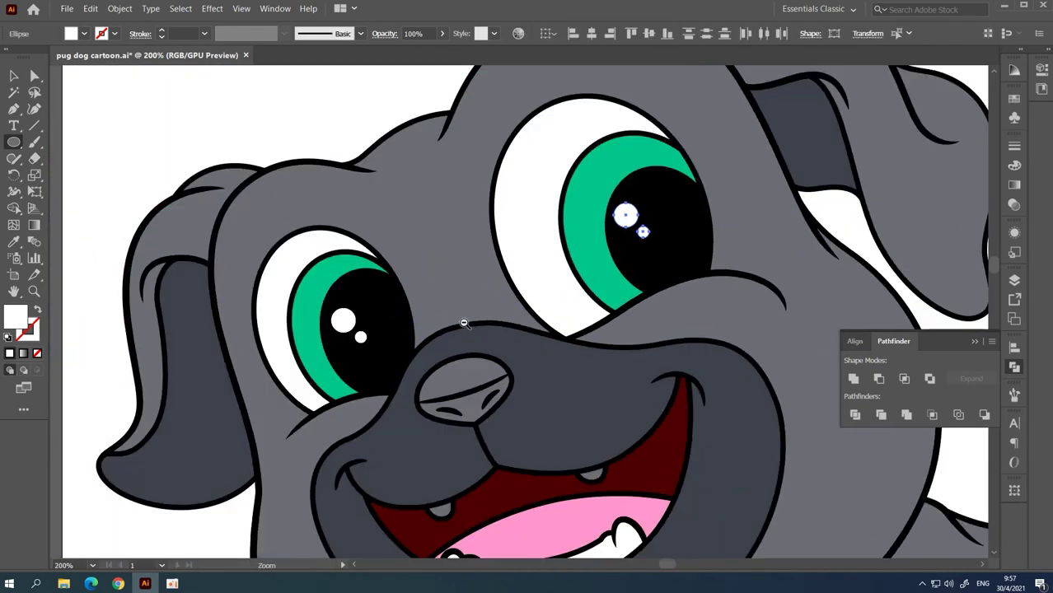
{"action": "key", "text": "ctrl+1"}
{"action": "scroll", "coordinate": [221, 419], "scroll_direction": "down", "scroll_amount": 5}
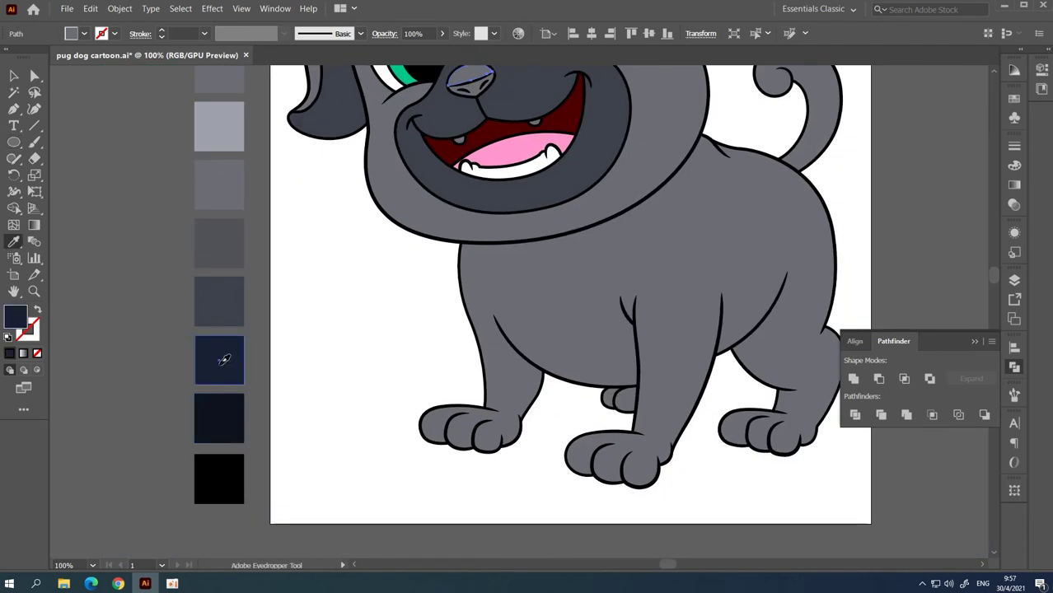
{"action": "scroll", "coordinate": [224, 360], "scroll_direction": "up", "scroll_amount": 3}
Step: Check the nose shape, deselect, and zoom in on the pug's left ear
{"action": "key", "text": "v"}
{"action": "left_click", "coordinate": [466, 164]}
{"action": "left_click", "coordinate": [323, 407], "text": "ctrl"}
{"action": "scroll", "coordinate": [326, 356], "scroll_direction": "up", "scroll_amount": 3}
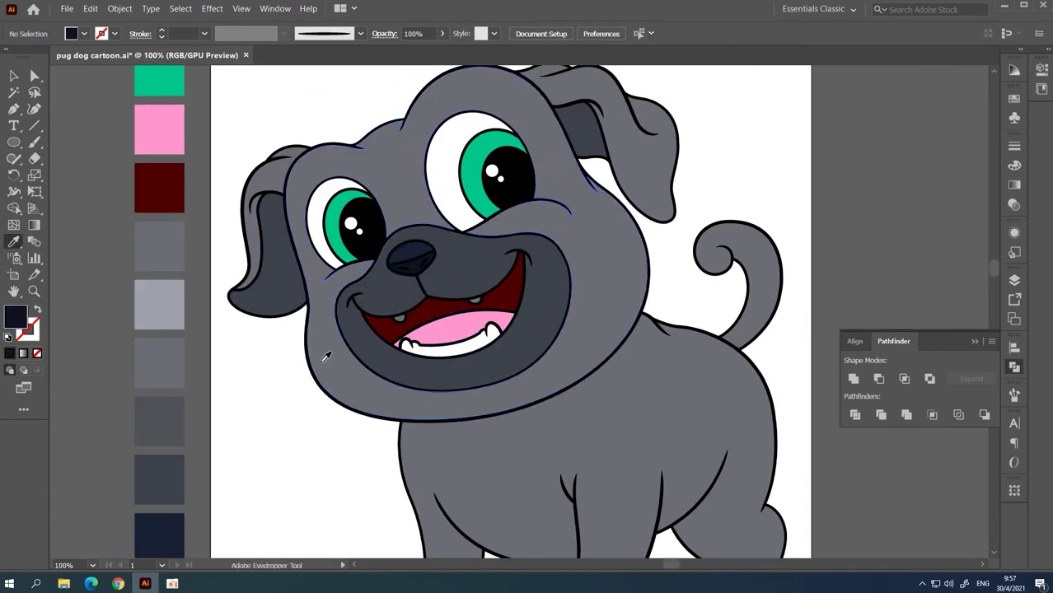
{"action": "scroll", "coordinate": [184, 147], "scroll_direction": "up", "scroll_amount": 2}
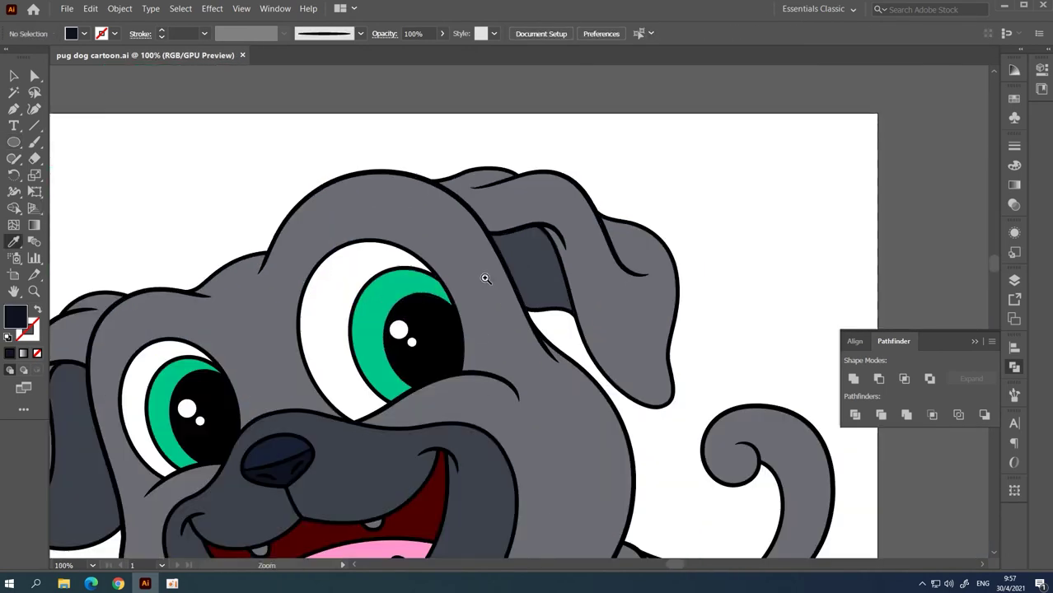
{"action": "scroll", "coordinate": [184, 148], "scroll_direction": "up", "scroll_amount": 1}
{"action": "scroll", "coordinate": [445, 202], "scroll_direction": "up", "scroll_amount": 1}
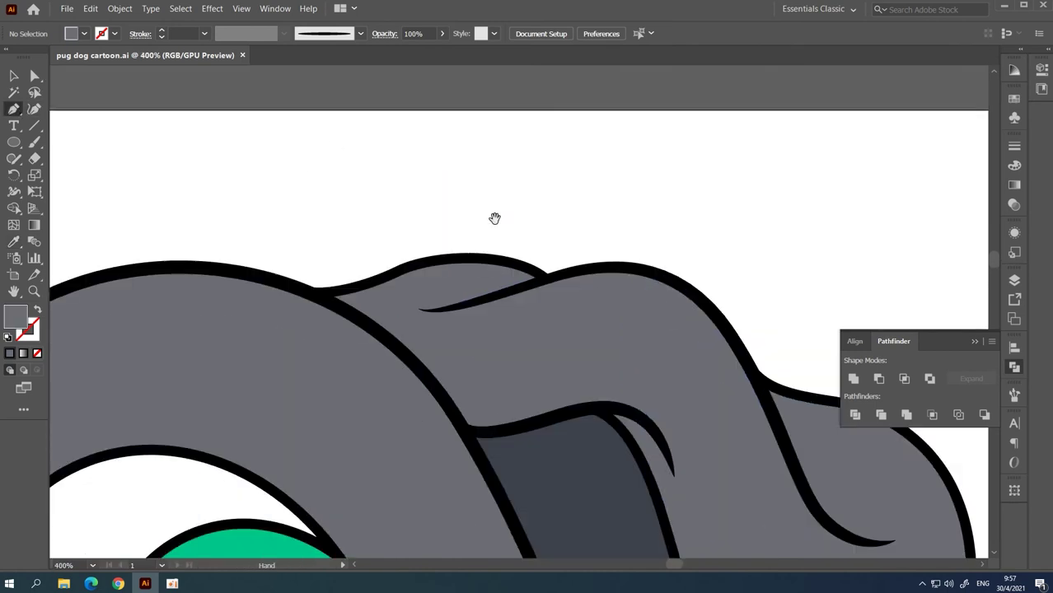
{"action": "scroll", "coordinate": [494, 220], "scroll_direction": "down", "scroll_amount": 1}
Step: Pen-draw a highlight path along the ear's top edge and down its crease
{"action": "left_click", "coordinate": [339, 257]}
{"action": "key", "text": "ctrl+z"}
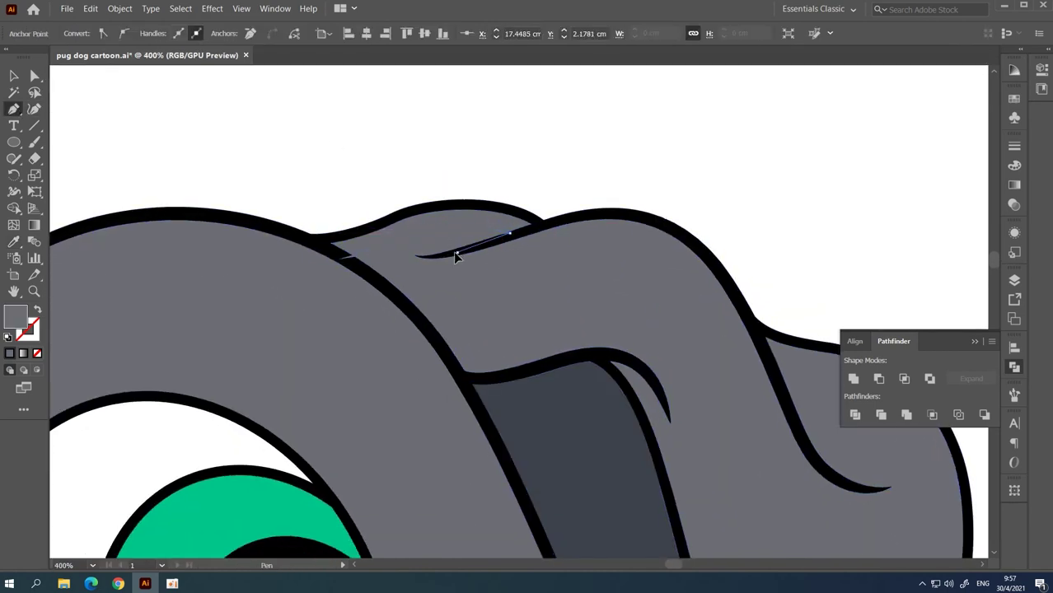
{"action": "left_click", "coordinate": [421, 257]}
{"action": "left_click", "coordinate": [515, 253]}
{"action": "left_click_drag", "start_coordinate": [574, 244], "coordinate": [575, 239]}
{"action": "left_click_drag", "start_coordinate": [707, 301], "coordinate": [485, 264]}
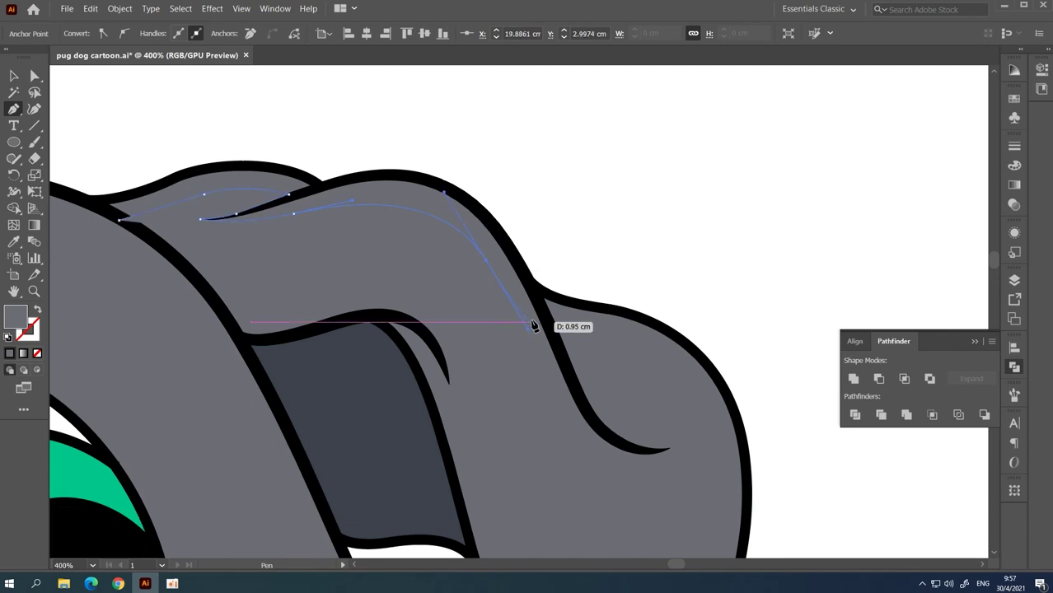
{"action": "left_click_drag", "start_coordinate": [532, 325], "coordinate": [497, 287]}
{"action": "left_click_drag", "start_coordinate": [553, 408], "coordinate": [599, 444]}
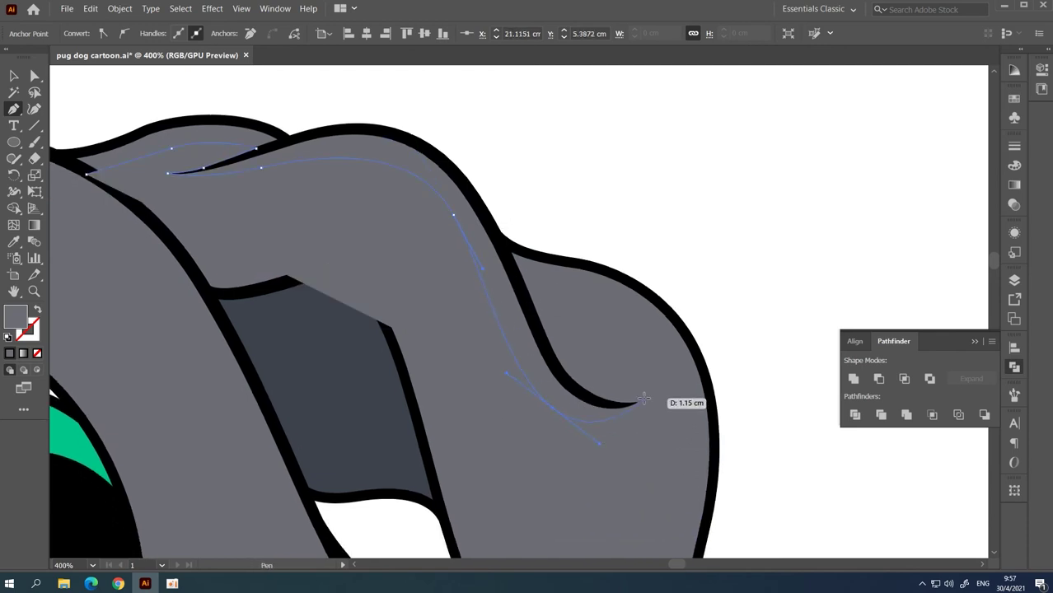
{"action": "left_click_drag", "start_coordinate": [556, 367], "coordinate": [568, 342]}
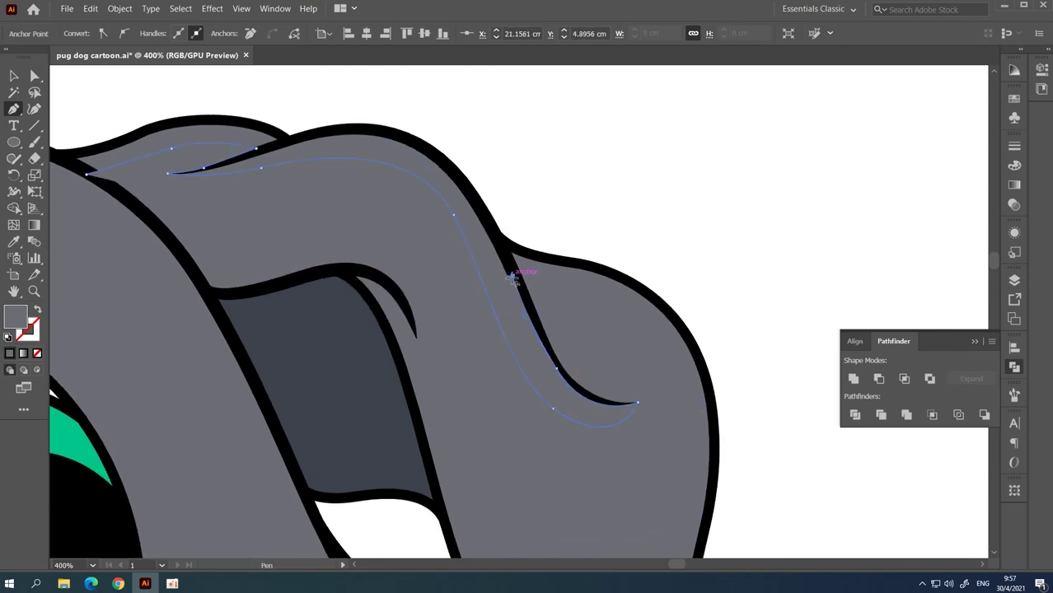
{"action": "left_click_drag", "start_coordinate": [512, 275], "coordinate": [607, 294]}
{"action": "left_click_drag", "start_coordinate": [619, 325], "coordinate": [555, 78]}
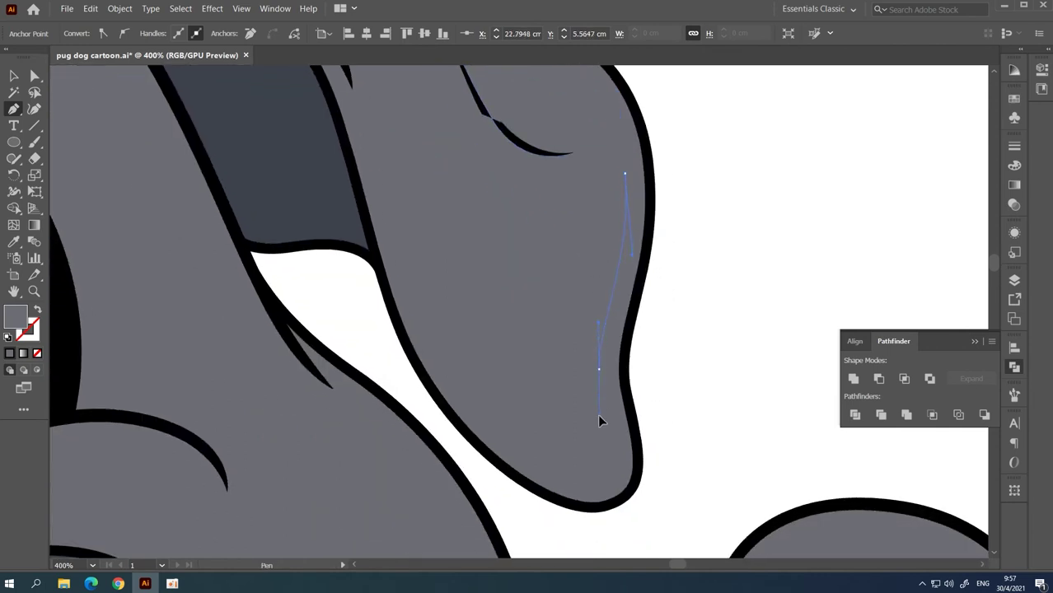
{"action": "left_click_drag", "start_coordinate": [608, 421], "coordinate": [616, 470]}
Step: Continue the path around the ear tip and close the highlight shape
{"action": "left_click", "coordinate": [566, 513]}
{"action": "left_click", "coordinate": [681, 505]}
{"action": "scroll", "coordinate": [580, 561], "scroll_direction": "down", "scroll_amount": 2}
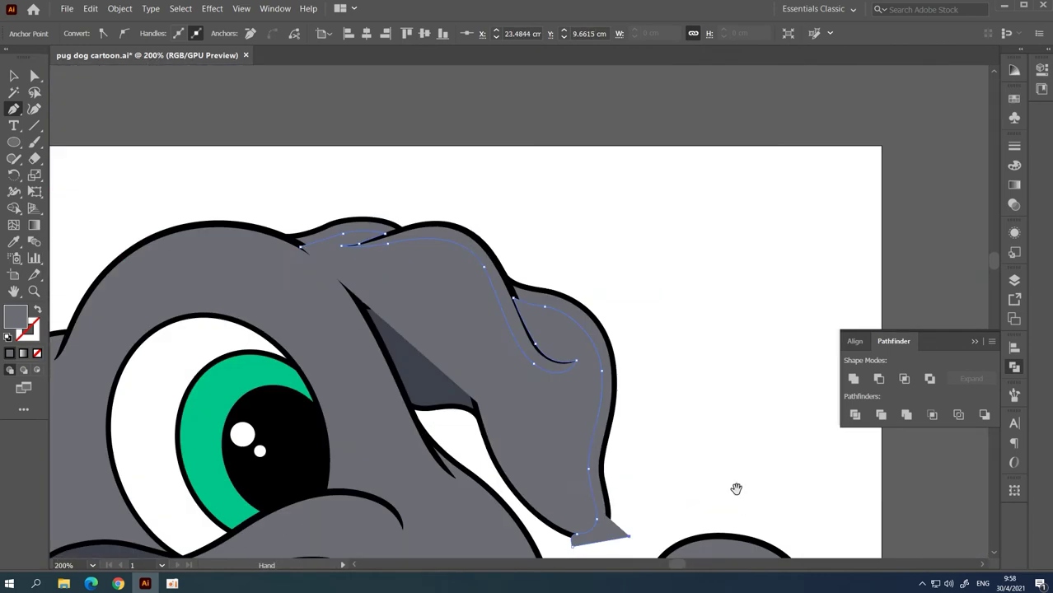
{"action": "left_click", "coordinate": [661, 381]}
{"action": "left_click", "coordinate": [602, 232]}
{"action": "left_click", "coordinate": [458, 192]}
{"action": "left_click", "coordinate": [366, 185]}
{"action": "left_click", "coordinate": [318, 197]}
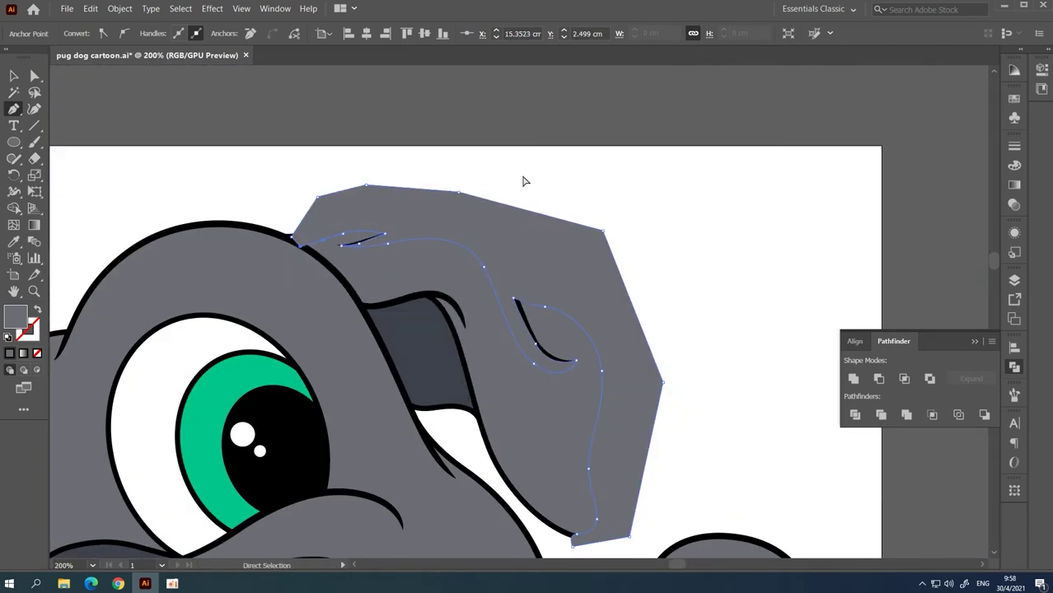
Step: Trim the shape to the ear with Shape Builder and lighten its grey via Recolor Artwork
{"action": "left_click", "coordinate": [423, 267], "text": "ctrl"}
{"action": "left_click", "coordinate": [531, 233], "text": "alt"}
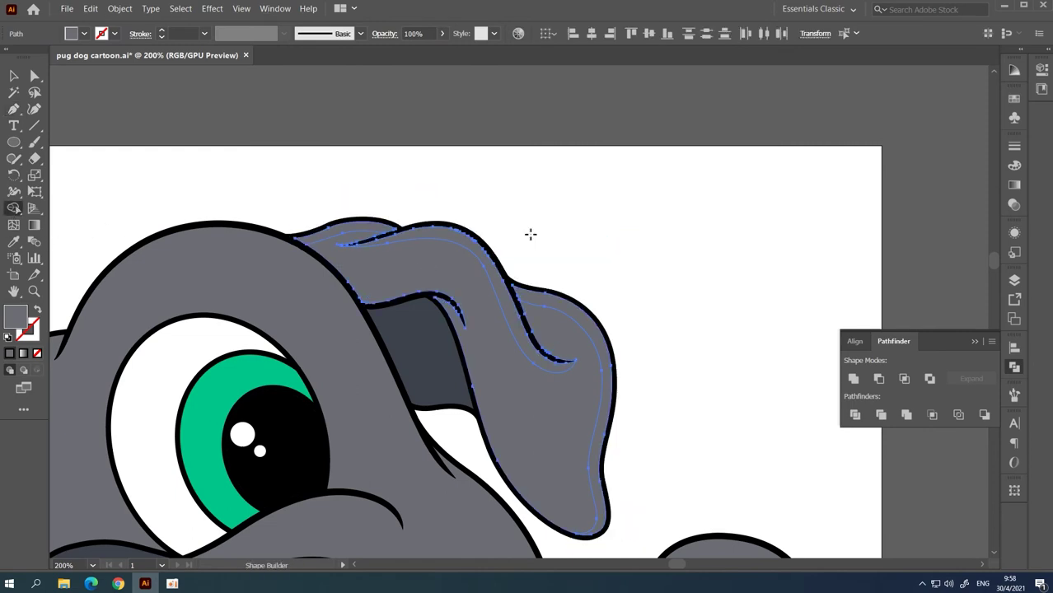
{"action": "left_click", "coordinate": [375, 234], "text": "ctrl"}
{"action": "left_click", "coordinate": [518, 33]}
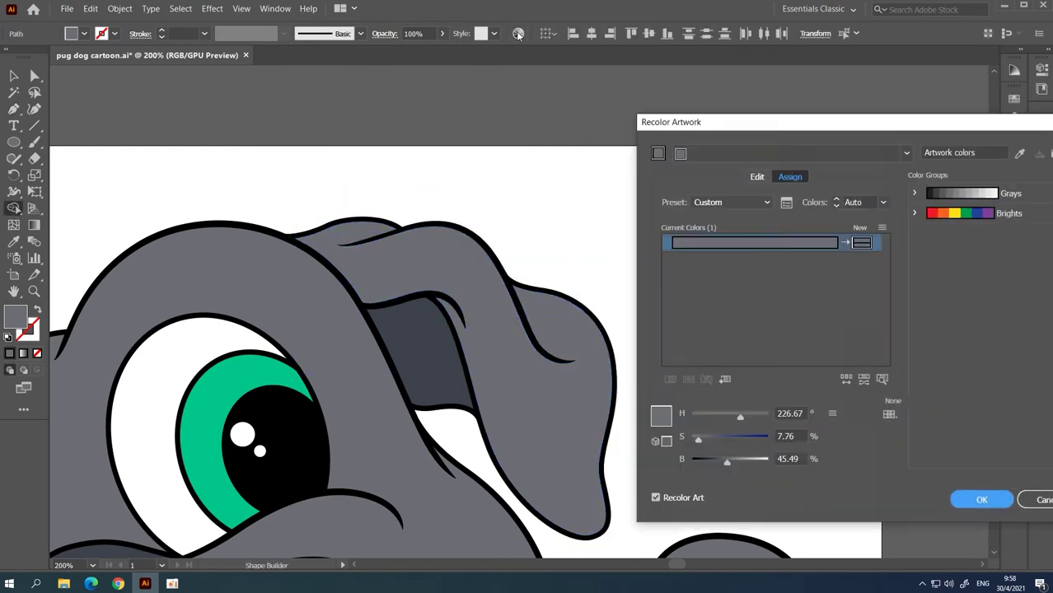
{"action": "left_click_drag", "start_coordinate": [778, 386], "coordinate": [789, 388]}
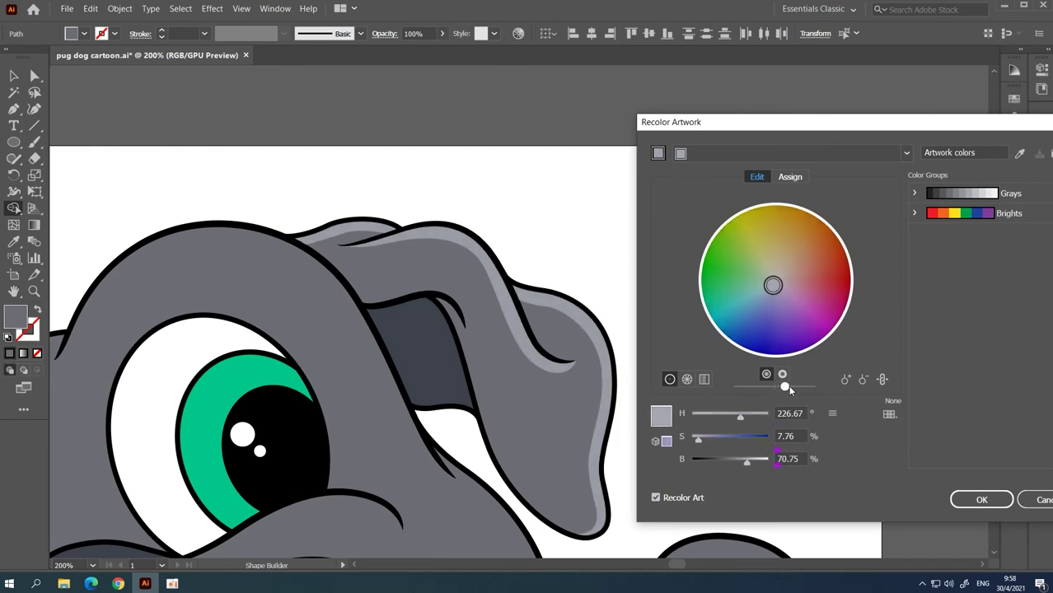
{"action": "key", "text": "Return"}
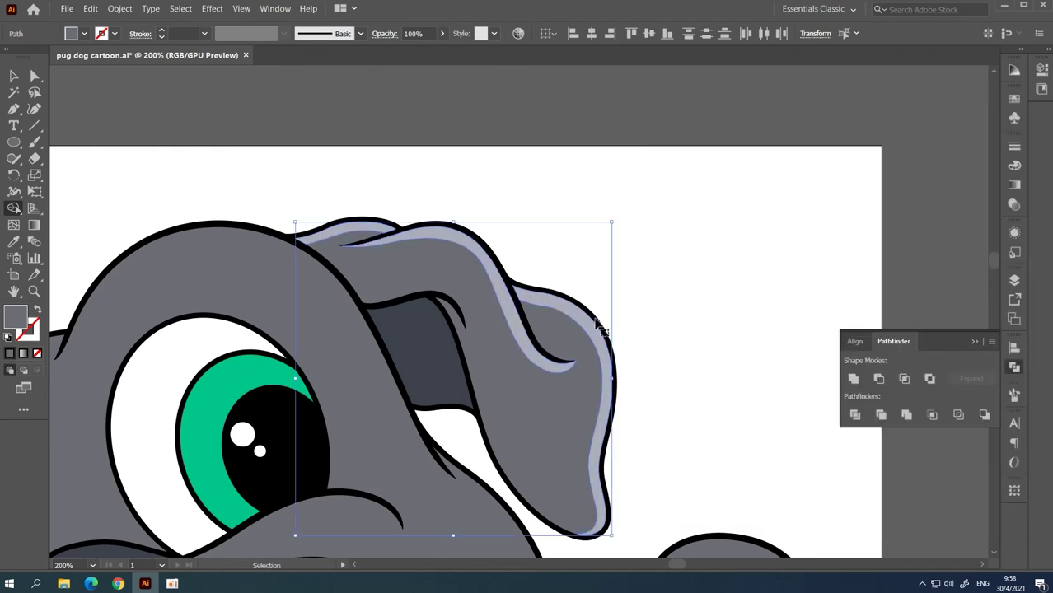
Step: Pen-draw a curved shadow path along the inner ear fold
{"action": "key", "text": "ctrl+shift+a"}
{"action": "scroll", "coordinate": [398, 329], "scroll_direction": "up", "scroll_amount": 3}
{"action": "key", "text": "p"}
{"action": "left_click", "coordinate": [309, 250]}
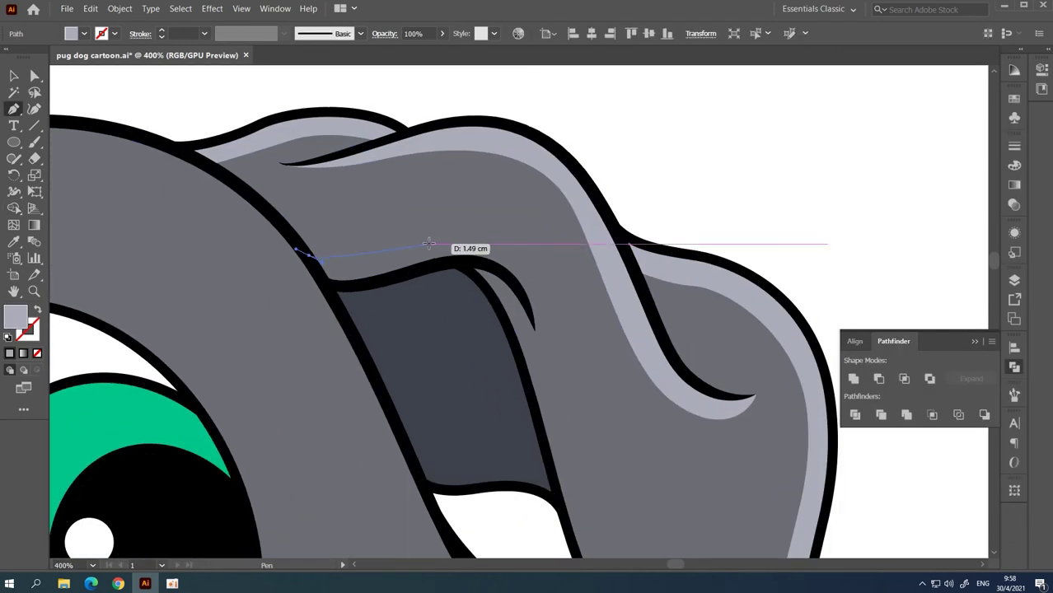
{"action": "left_click_drag", "start_coordinate": [423, 241], "coordinate": [486, 224]}
{"action": "scroll", "coordinate": [506, 281], "scroll_direction": "down", "scroll_amount": 1}
{"action": "mouse_move", "coordinate": [531, 276]}
{"action": "left_mouse_down"}
{"action": "mouse_move", "coordinate": [549, 270]}
{"action": "mouse_move", "coordinate": [516, 191]}
{"action": "left_mouse_up"}
Step: Finish the shadow path and switch it to a fill with no stroke
{"action": "key", "text": "shift+x"}
{"action": "scroll", "coordinate": [494, 223], "scroll_direction": "up", "scroll_amount": 1}
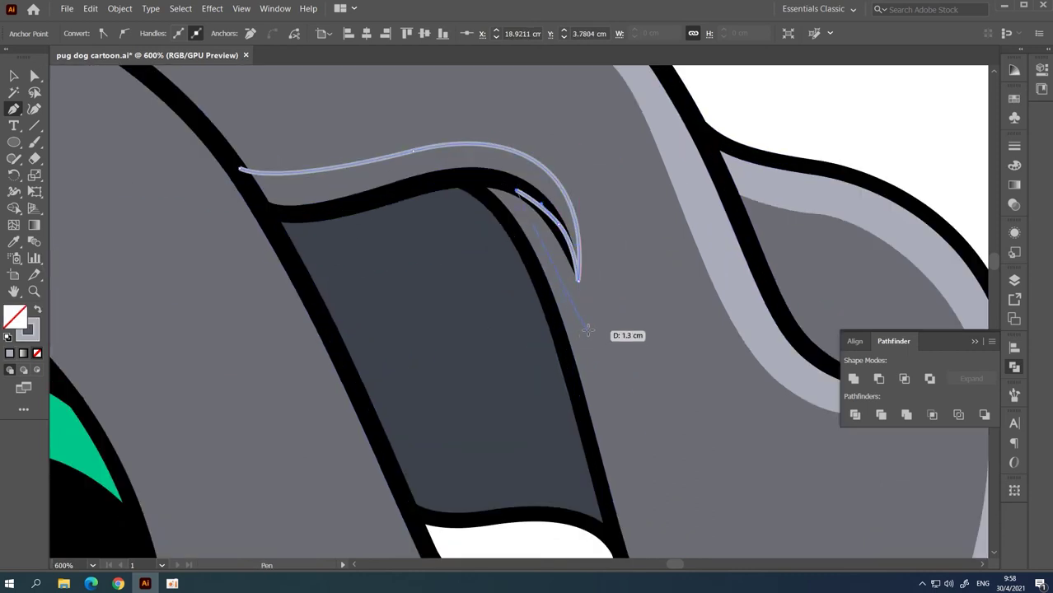
{"action": "scroll", "coordinate": [587, 330], "scroll_direction": "down", "scroll_amount": 1}
{"action": "scroll", "coordinate": [611, 348], "scroll_direction": "down", "scroll_amount": 1}
{"action": "scroll", "coordinate": [507, 395], "scroll_direction": "up", "scroll_amount": 1}
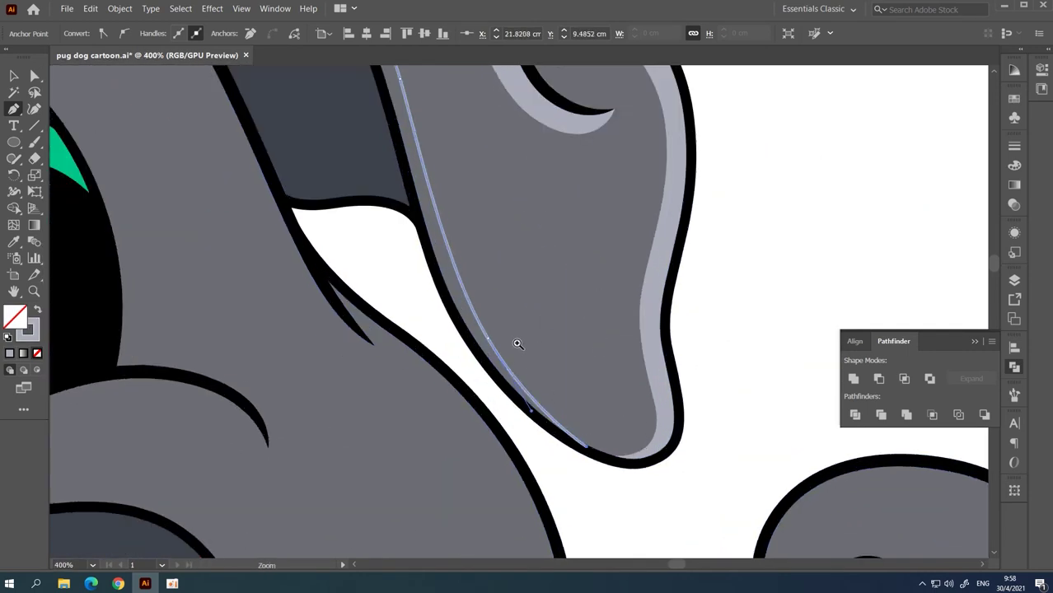
{"action": "scroll", "coordinate": [486, 387], "scroll_direction": "down", "scroll_amount": 1}
{"action": "scroll", "coordinate": [417, 287], "scroll_direction": "up", "scroll_amount": 1}
{"action": "scroll", "coordinate": [404, 305], "scroll_direction": "down", "scroll_amount": 1}
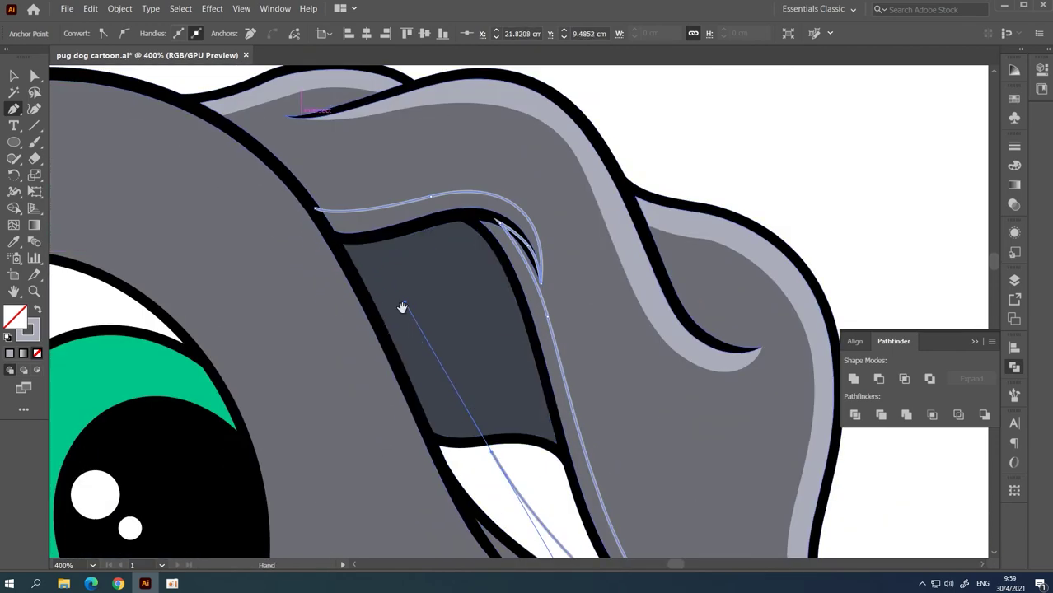
{"action": "scroll", "coordinate": [317, 207], "scroll_direction": "up", "scroll_amount": 1}
{"action": "key", "text": "Escape"}
{"action": "key", "text": "shift+x"}
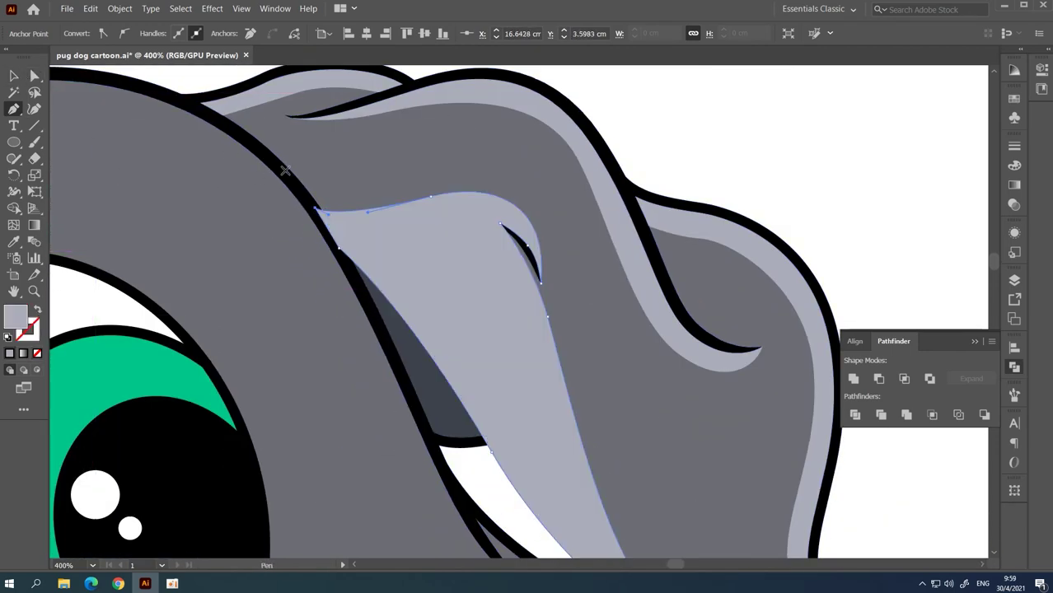
Step: Fill the shadow with the ear grey, darken it via Recolor Artwork, and send it behind the outlines
{"action": "key", "text": "i"}
{"action": "left_click", "coordinate": [419, 158]}
{"action": "left_click", "coordinate": [518, 33]}
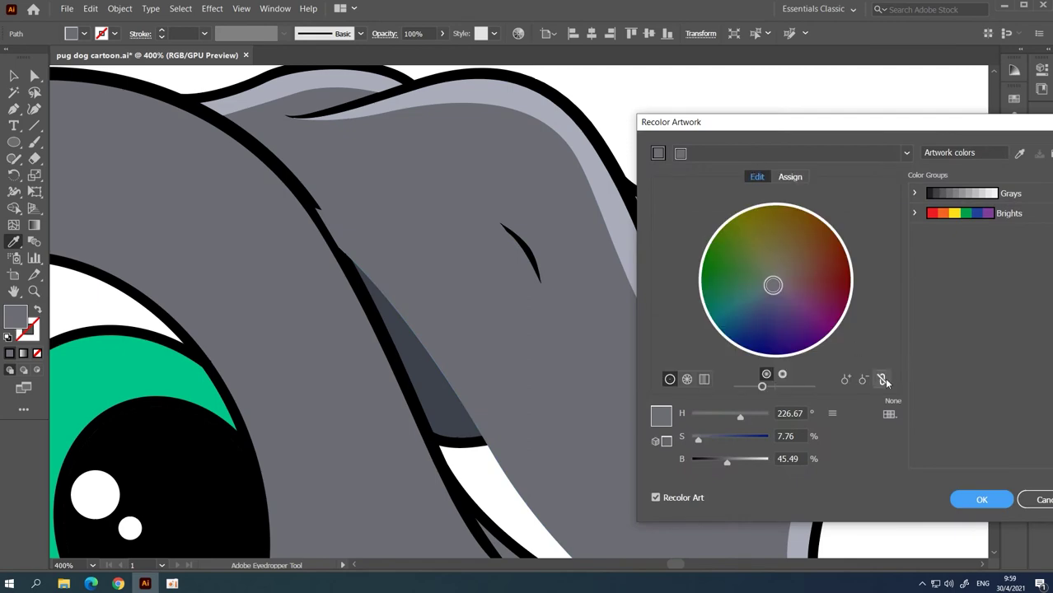
{"action": "left_click", "coordinate": [884, 379]}
{"action": "left_click_drag", "start_coordinate": [762, 385], "coordinate": [752, 387]}
{"action": "left_click", "coordinate": [979, 501]}
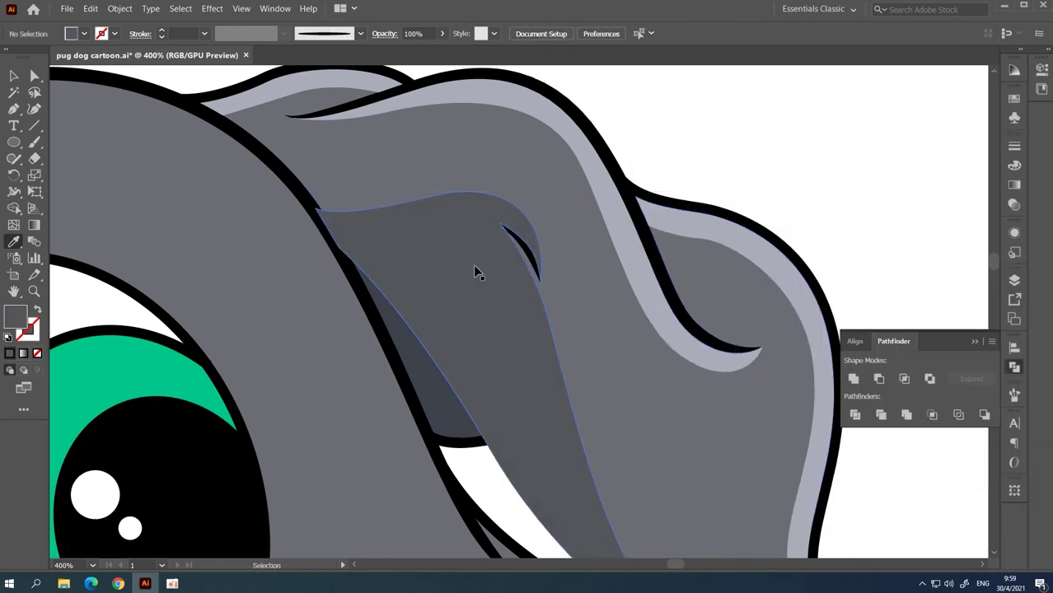
{"action": "key", "text": "ctrl+shift+bracketleft"}
{"action": "left_click", "coordinate": [806, 155]}
Step: Trace a curved highlight path along the top edge of the pug's head outline
{"action": "key", "text": "ctrl+minus"}
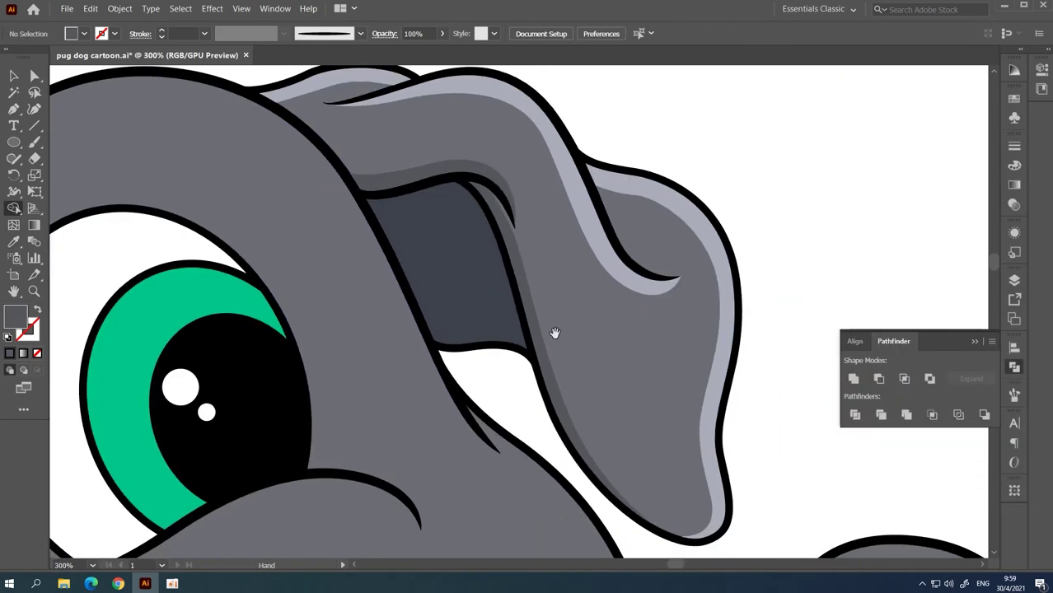
{"action": "key", "text": "shift+m"}
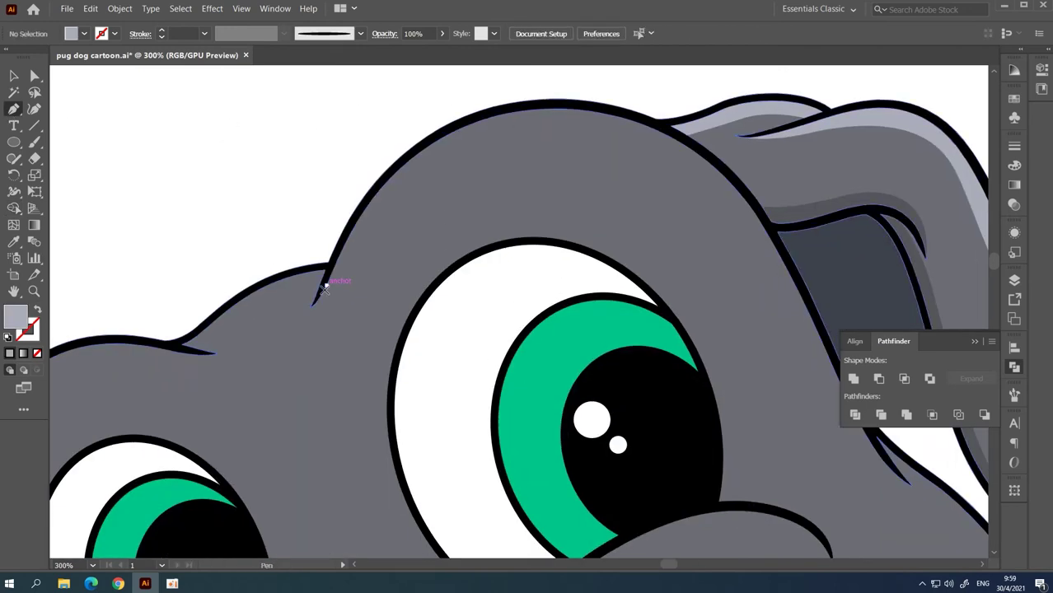
{"action": "left_click", "coordinate": [317, 300]}
{"action": "left_click_drag", "start_coordinate": [375, 228], "coordinate": [428, 206]}
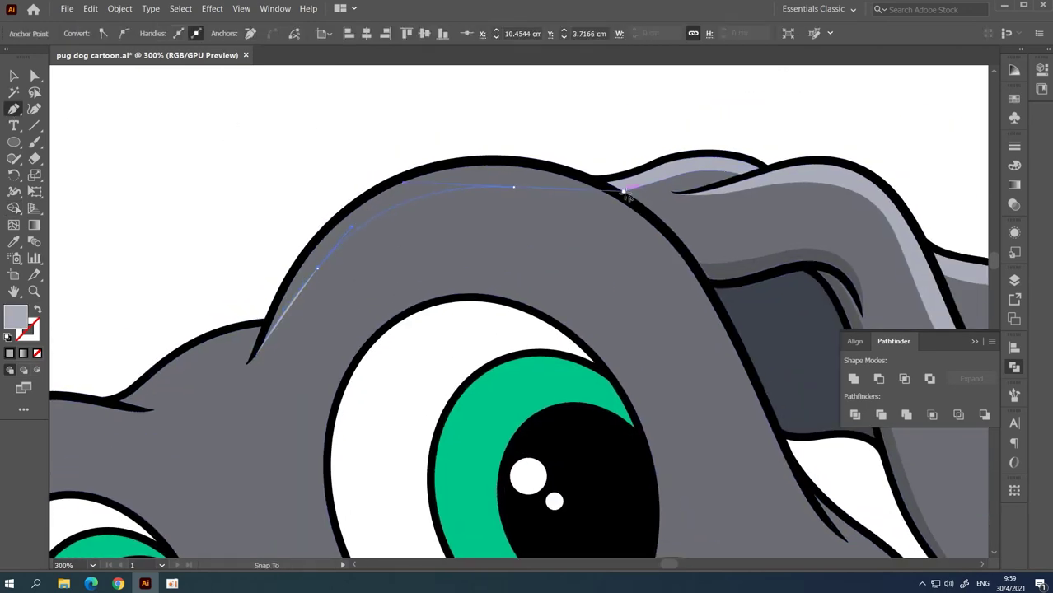
{"action": "left_click_drag", "start_coordinate": [474, 112], "coordinate": [527, 123]}
{"action": "key", "text": "ctrl+plus"}
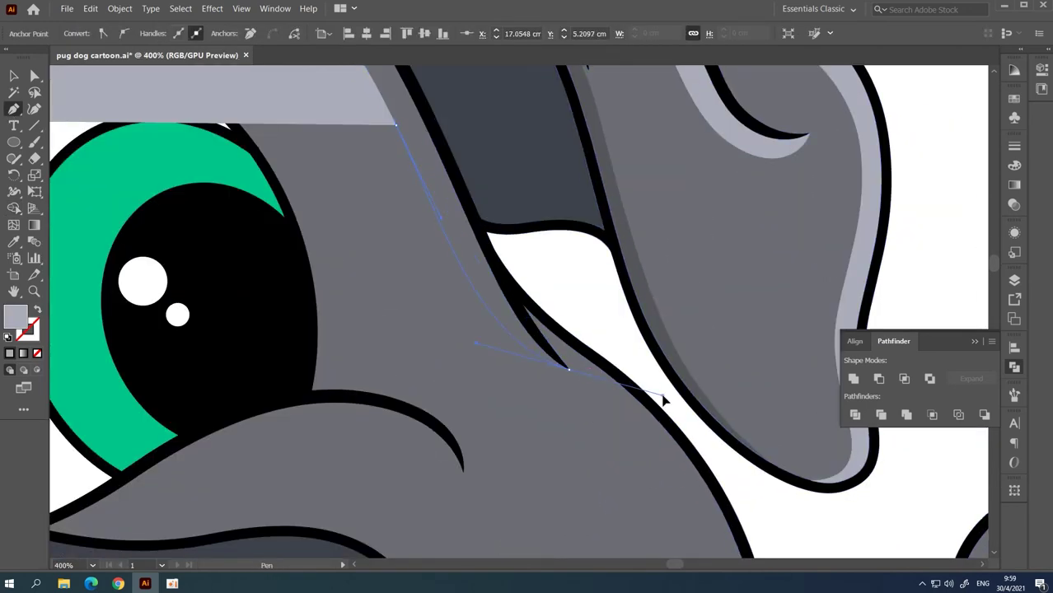
{"action": "mouse_move", "coordinate": [566, 368]}
{"action": "left_mouse_down"}
{"action": "mouse_move", "coordinate": [544, 342]}
{"action": "mouse_move", "coordinate": [581, 427]}
{"action": "left_mouse_up"}
{"action": "key", "text": "ctrl+minus"}
{"action": "scroll", "coordinate": [527, 284], "scroll_direction": "down", "scroll_amount": 5}
{"action": "scroll", "coordinate": [581, 427], "scroll_direction": "down", "scroll_amount": 5}
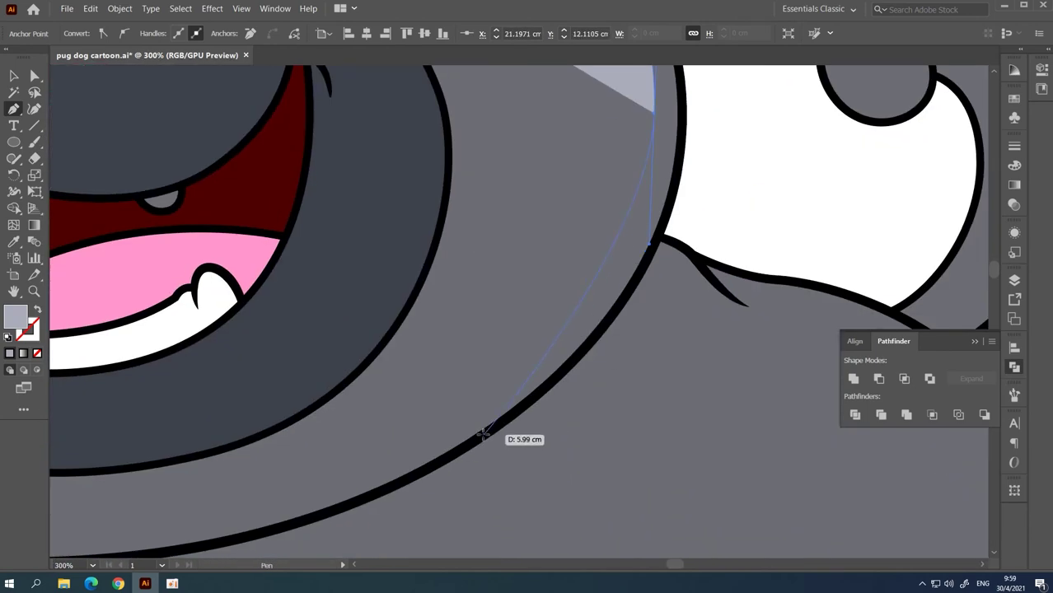
{"action": "left_click_drag", "start_coordinate": [486, 433], "coordinate": [387, 498]}
Step: Finish the head-top highlight and tuck it behind the head artwork
{"action": "scroll", "coordinate": [494, 412], "scroll_direction": "up", "scroll_amount": 3}
{"action": "key", "text": "ctrl+minus"}
{"action": "left_click_drag", "start_coordinate": [402, 390], "coordinate": [403, 410]}
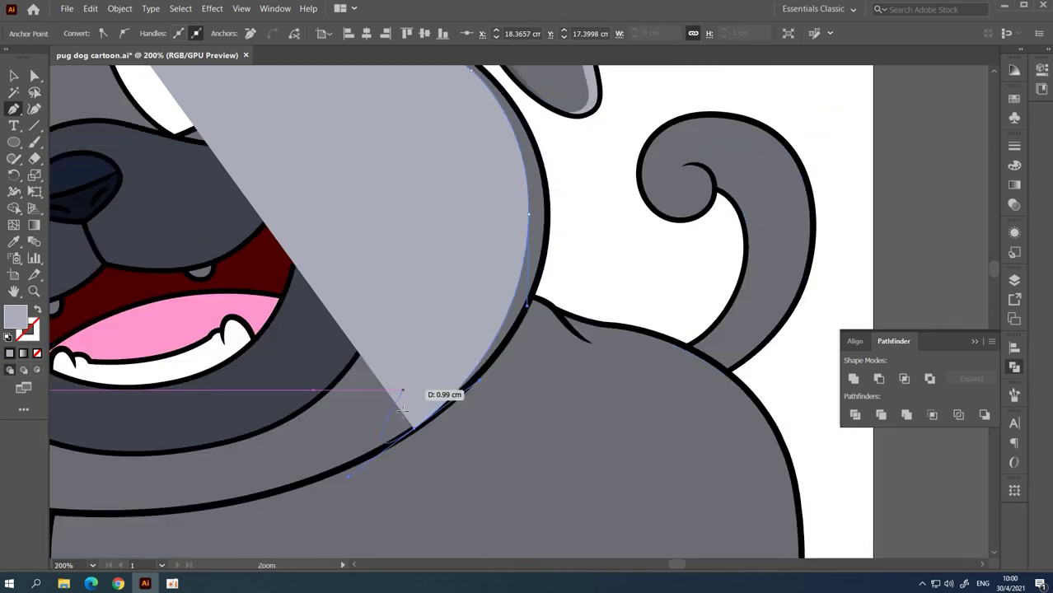
{"action": "scroll", "coordinate": [417, 432], "scroll_direction": "up", "scroll_amount": 5}
{"action": "scroll", "coordinate": [330, 371], "scroll_direction": "up", "scroll_amount": 5}
{"action": "left_click", "coordinate": [287, 317]}
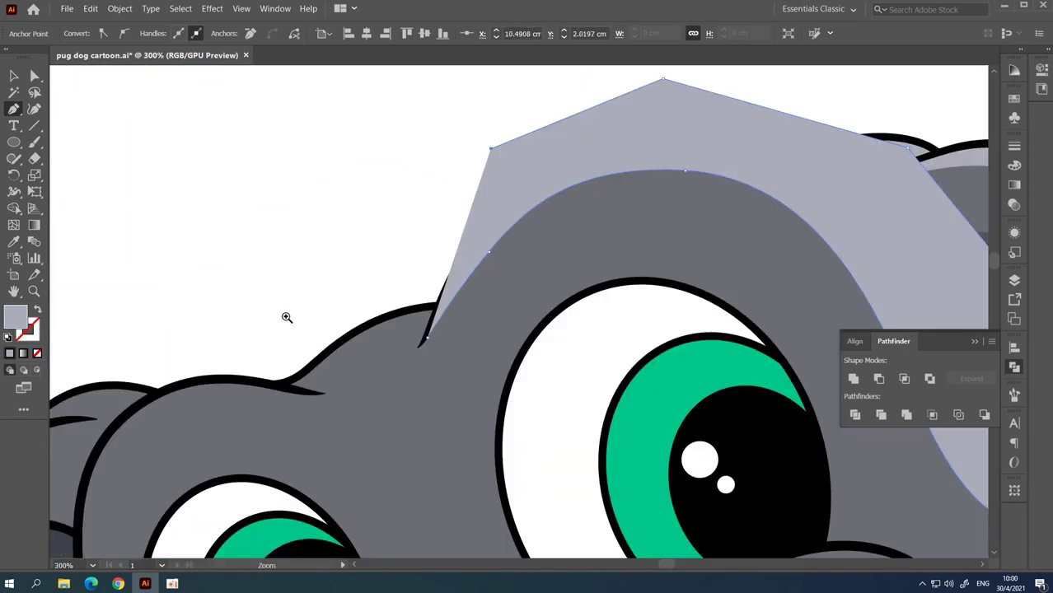
{"action": "left_click", "coordinate": [548, 244], "text": "ctrl"}
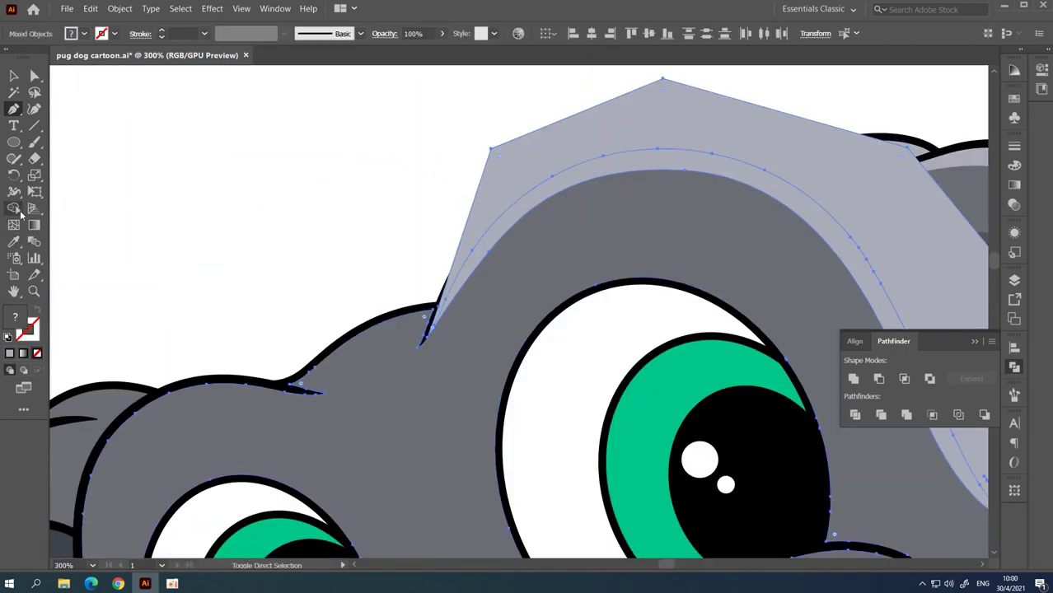
{"action": "key", "text": "ctrl+shift+a"}
{"action": "key", "text": "ctrl+minus"}
{"action": "key", "text": "ctrl+minus"}
Step: Draw a highlight shape at the brow notch and send it behind the outline
{"action": "left_click_drag", "start_coordinate": [453, 221], "coordinate": [425, 204]}
{"action": "key", "text": "ctrl+plus"}
{"action": "key", "text": "ctrl+plus"}
{"action": "key", "text": "ctrl+plus"}
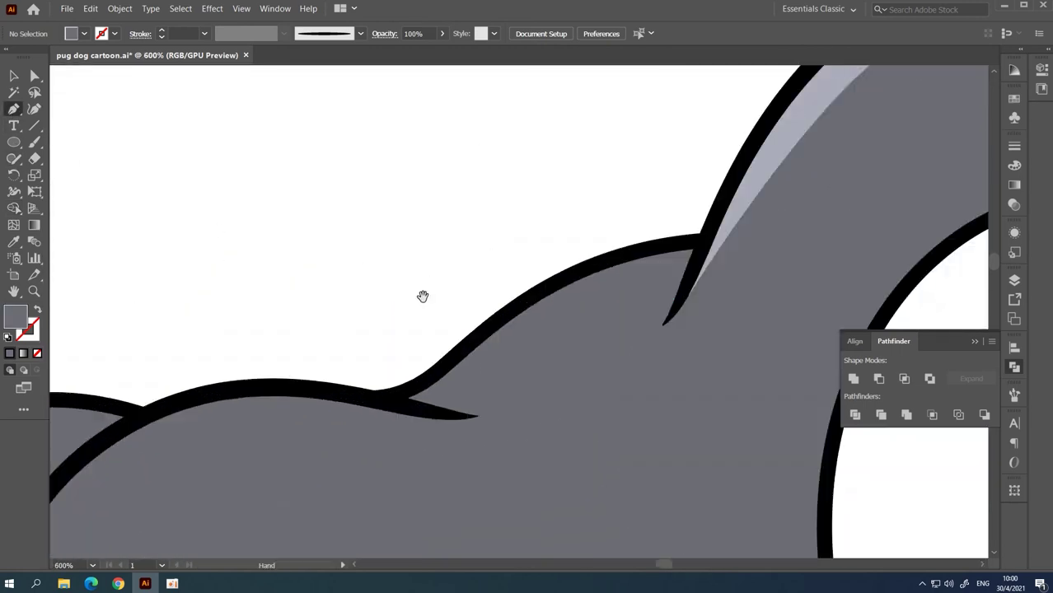
{"action": "left_click_drag", "start_coordinate": [423, 296], "coordinate": [377, 246]}
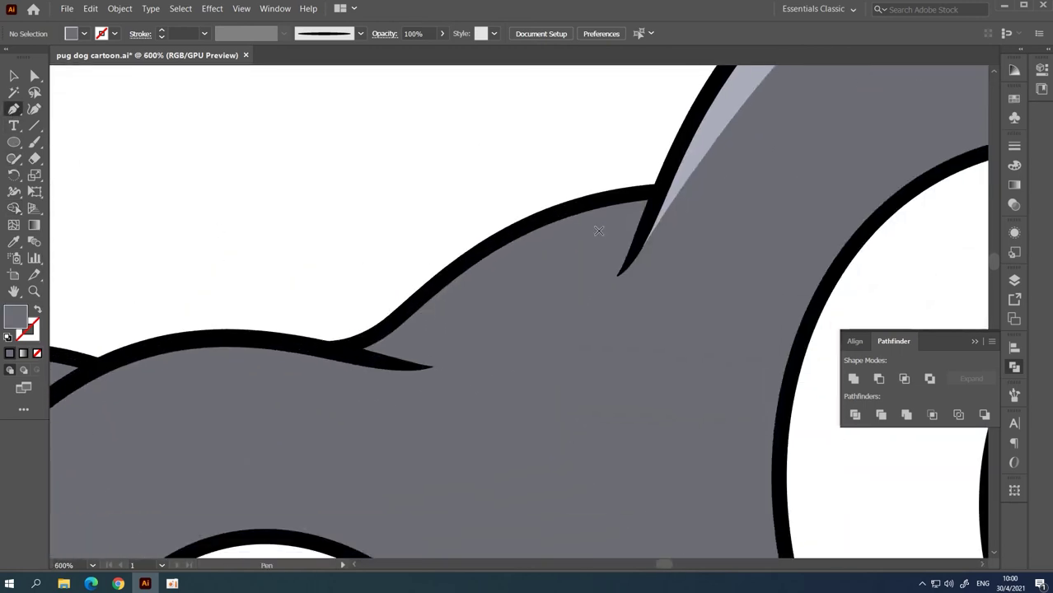
{"action": "left_click", "coordinate": [640, 232]}
{"action": "left_click", "coordinate": [672, 169]}
{"action": "left_click", "coordinate": [494, 145]}
{"action": "left_click", "coordinate": [382, 261]}
{"action": "left_click", "coordinate": [338, 345]}
{"action": "left_click", "coordinate": [352, 354]}
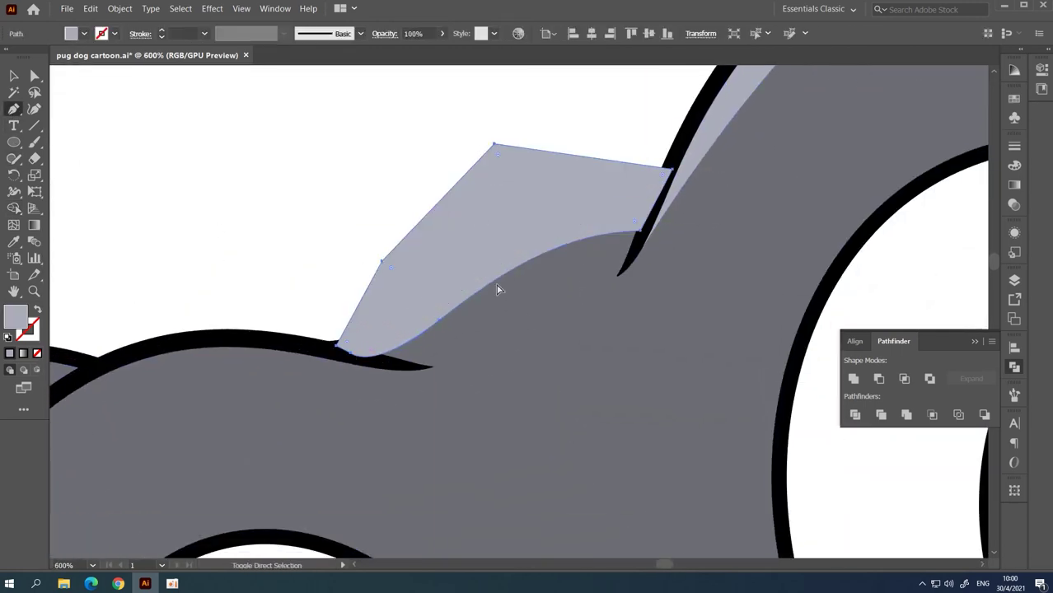
{"action": "key", "text": "ctrl+shift+bracketleft"}
{"action": "key", "text": "ctrl+shift+a"}
{"action": "key", "text": "ctrl+minus"}
{"action": "key", "text": "ctrl+minus"}
Step: Draw a highlight shape from the cheek along the head top to the brow tip
{"action": "left_click", "coordinate": [14, 109]}
{"action": "scroll", "coordinate": [341, 312], "scroll_direction": "down", "scroll_amount": 2}
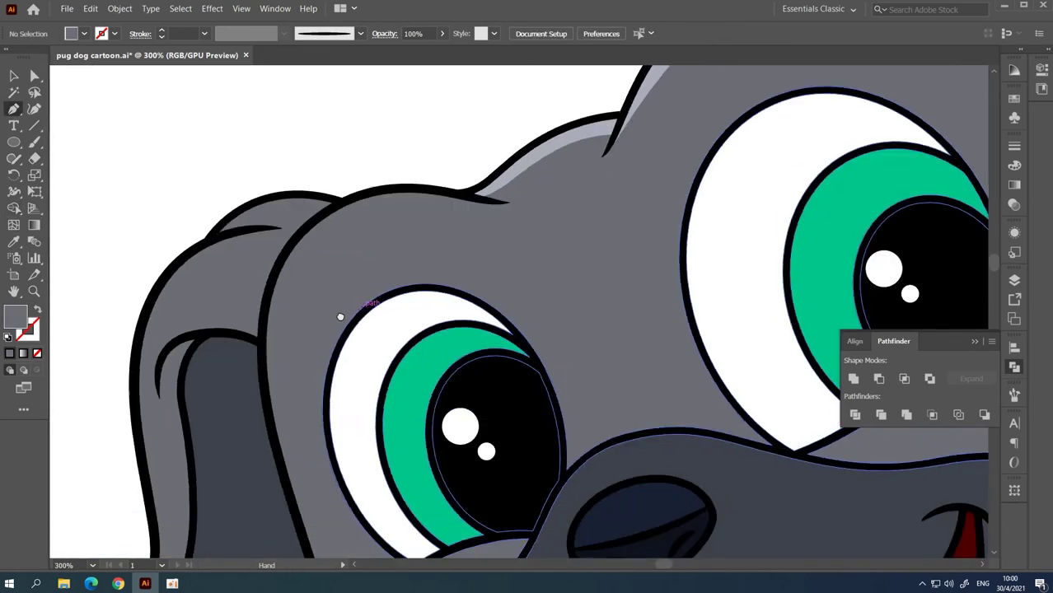
{"action": "scroll", "coordinate": [341, 312], "scroll_direction": "up", "scroll_amount": 1, "text": "alt"}
{"action": "left_click", "coordinate": [376, 352]}
{"action": "left_click", "coordinate": [376, 387]}
{"action": "scroll", "coordinate": [384, 309], "scroll_direction": "up", "scroll_amount": 2}
{"action": "left_click_drag", "start_coordinate": [383, 309], "coordinate": [467, 264]}
{"action": "scroll", "coordinate": [495, 298], "scroll_direction": "up", "scroll_amount": 1, "text": "alt"}
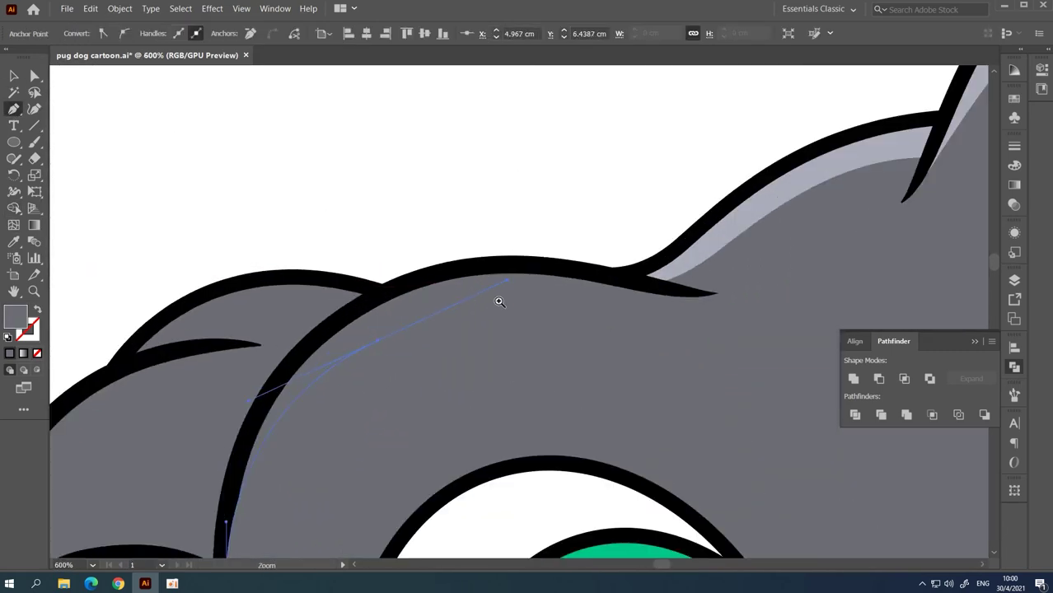
{"action": "scroll", "coordinate": [565, 301], "scroll_direction": "up", "scroll_amount": 1, "text": "alt"}
{"action": "scroll", "coordinate": [420, 287], "scroll_direction": "left", "scroll_amount": 3}
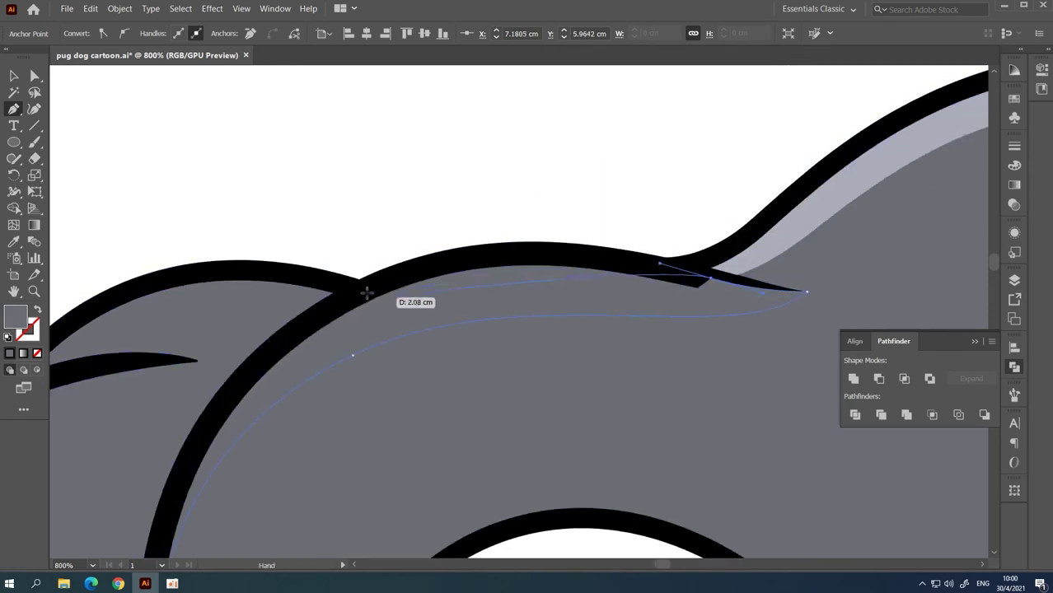
{"action": "scroll", "coordinate": [396, 231], "scroll_direction": "down", "scroll_amount": 2}
{"action": "scroll", "coordinate": [396, 231], "scroll_direction": "left", "scroll_amount": 2}
{"action": "left_click_drag", "start_coordinate": [335, 321], "coordinate": [296, 401]}
{"action": "left_click", "coordinate": [314, 501]}
{"action": "scroll", "coordinate": [313, 501], "scroll_direction": "down", "scroll_amount": 2, "text": "alt"}
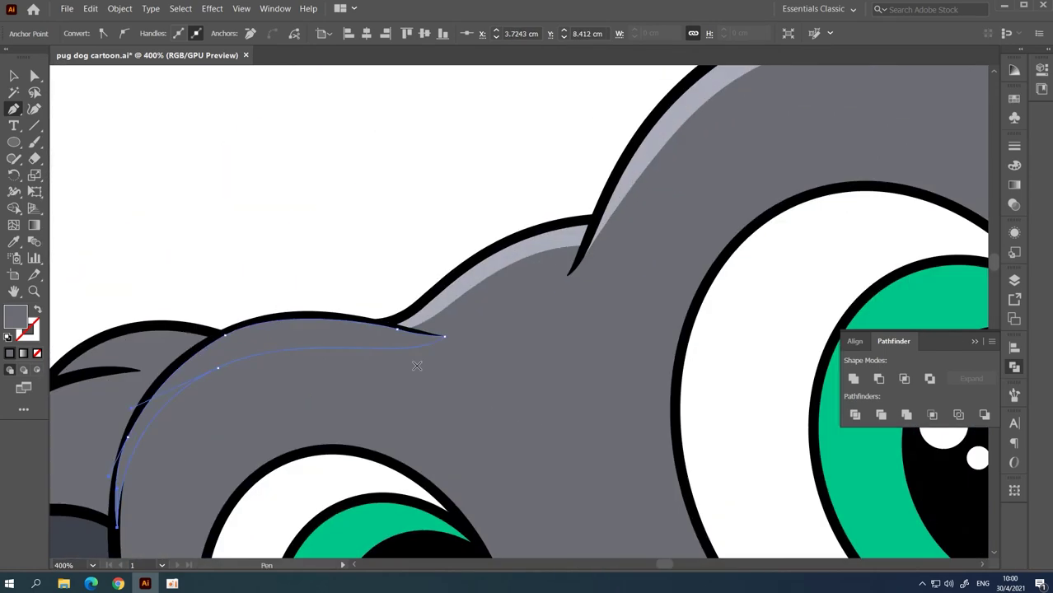
Step: Fill the new highlight light grey with the Eyedropper and send it behind the outline
{"action": "key", "text": "i"}
{"action": "left_click", "coordinate": [499, 260]}
{"action": "right_click", "coordinate": [392, 404]}
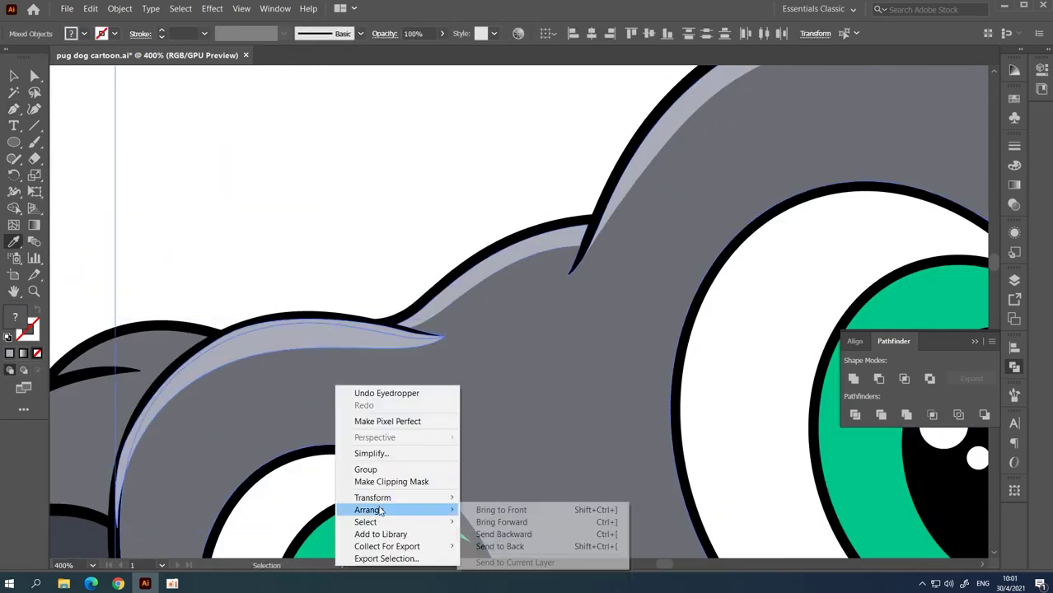
{"action": "left_click", "coordinate": [511, 536]}
{"action": "key", "text": "ctrl+shift+a"}
{"action": "scroll", "coordinate": [399, 235], "scroll_direction": "down", "scroll_amount": 2, "text": "alt"}
Step: Draw a highlight along the upper-left head outline and send it behind the head
{"action": "left_click", "coordinate": [13, 108]}
{"action": "scroll", "coordinate": [353, 325], "scroll_direction": "up", "scroll_amount": 3, "text": "alt"}
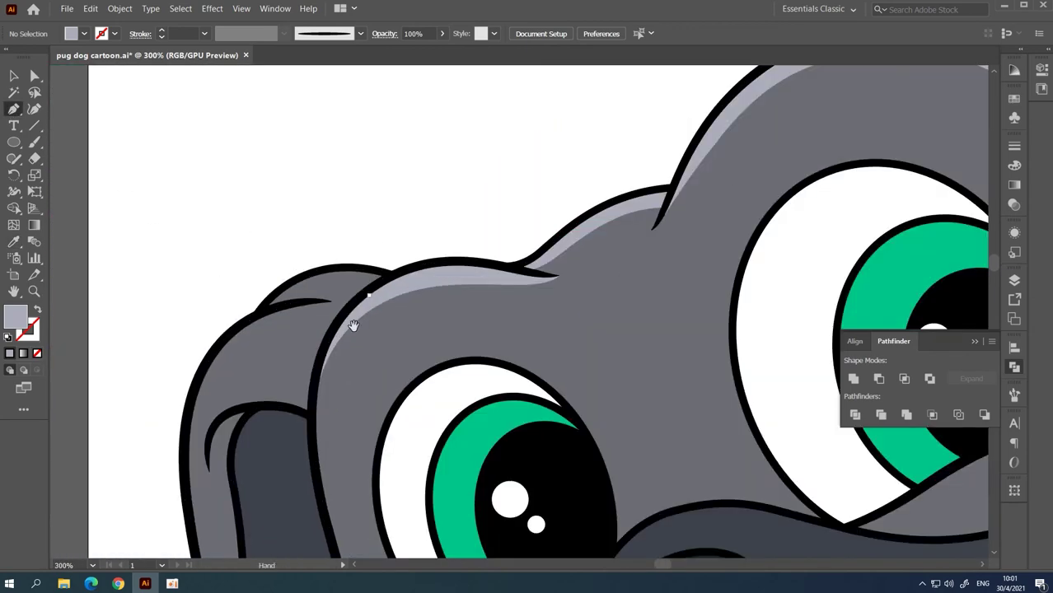
{"action": "left_click", "coordinate": [227, 306]}
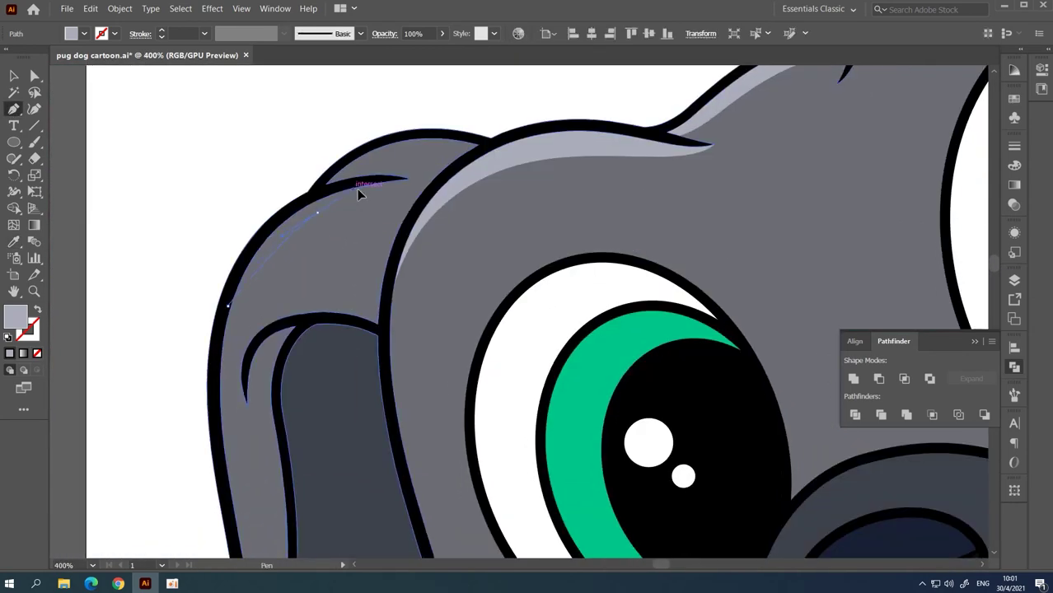
{"action": "mouse_move", "coordinate": [383, 183]}
{"action": "left_mouse_down"}
{"action": "mouse_move", "coordinate": [333, 188]}
{"action": "mouse_move", "coordinate": [300, 229]}
{"action": "left_mouse_up"}
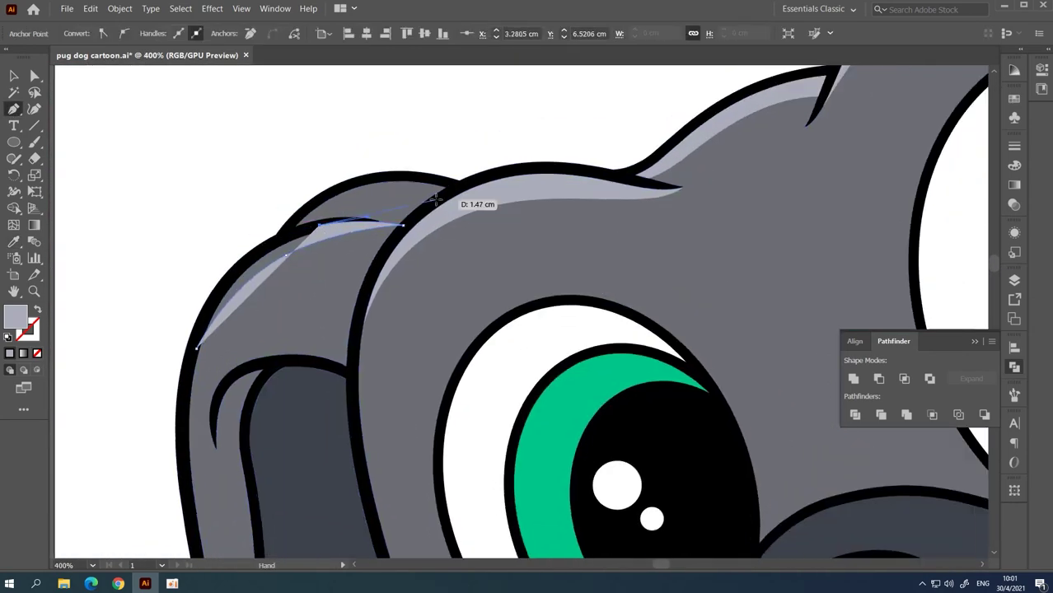
{"action": "left_click", "coordinate": [467, 177]}
{"action": "left_click", "coordinate": [404, 140]}
{"action": "left_click", "coordinate": [175, 183]}
{"action": "left_click", "coordinate": [136, 260]}
{"action": "left_click", "coordinate": [191, 342]}
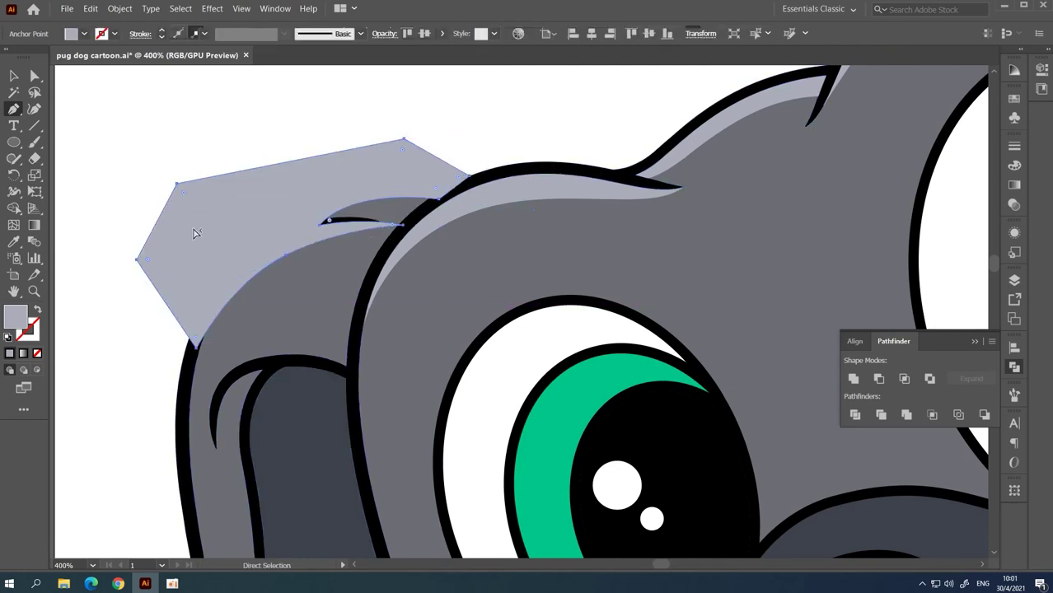
{"action": "key", "text": "ctrl+shift+bracketleft"}
Step: Trace a crescent shadow path along the left ear's inner fold
{"action": "key", "text": "ctrl+minus"}
{"action": "left_click_drag", "start_coordinate": [437, 248], "coordinate": [303, 222]}
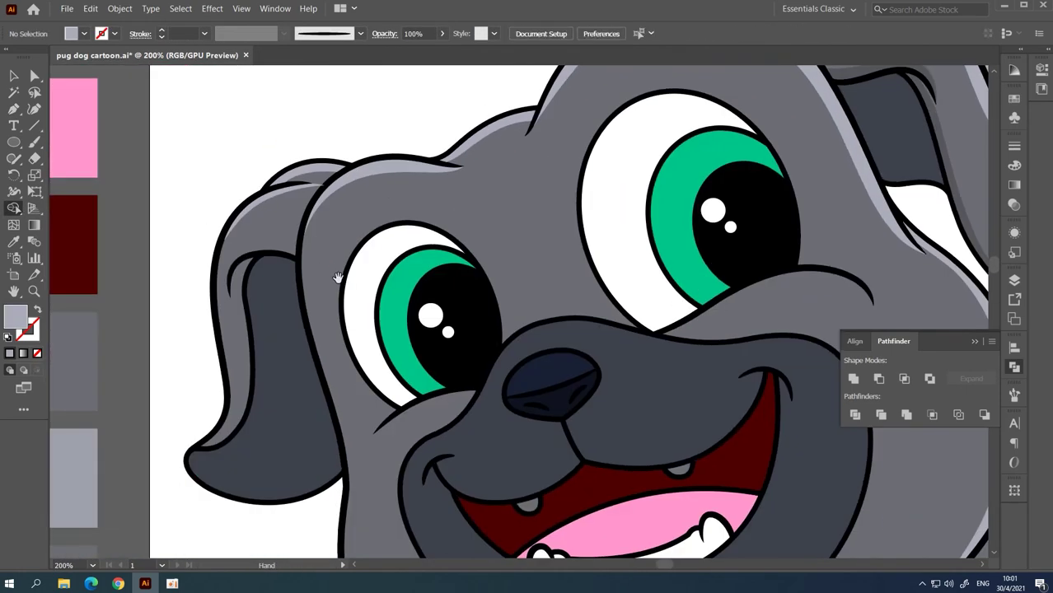
{"action": "key", "text": "ctrl+plus"}
{"action": "left_click", "coordinate": [14, 108]}
{"action": "key", "text": "ctrl+plus"}
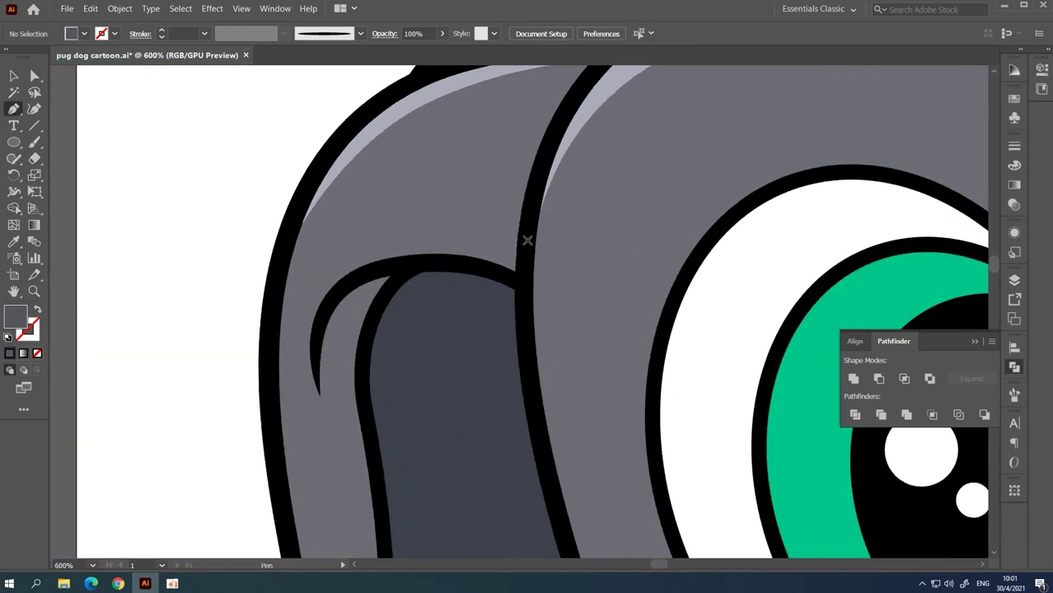
{"action": "left_click", "coordinate": [526, 243]}
{"action": "left_click", "coordinate": [305, 257]}
{"action": "left_click_drag", "start_coordinate": [337, 442], "coordinate": [358, 468]}
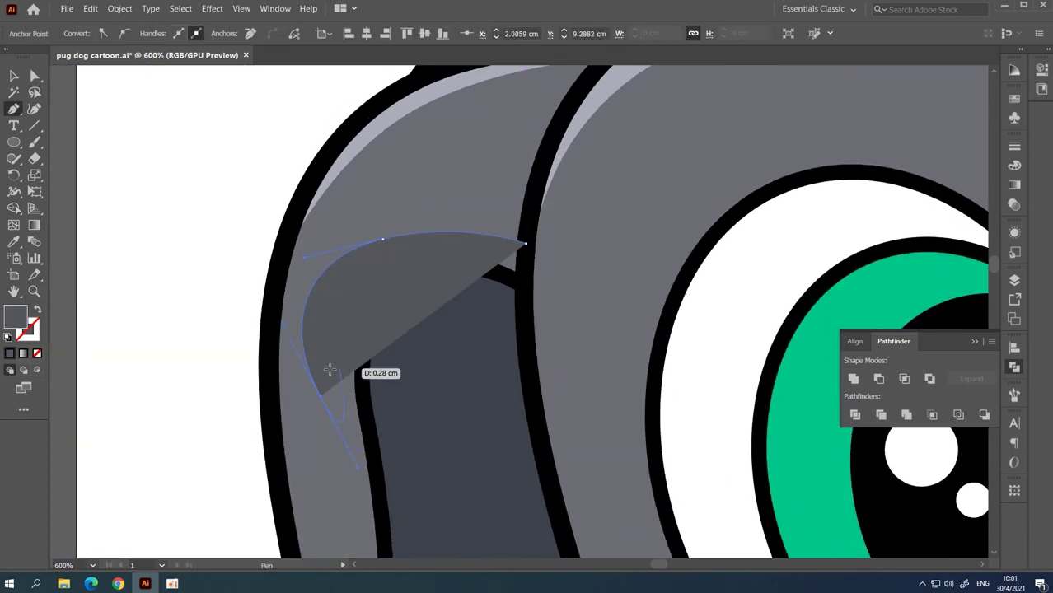
{"action": "left_click_drag", "start_coordinate": [327, 350], "coordinate": [383, 247]}
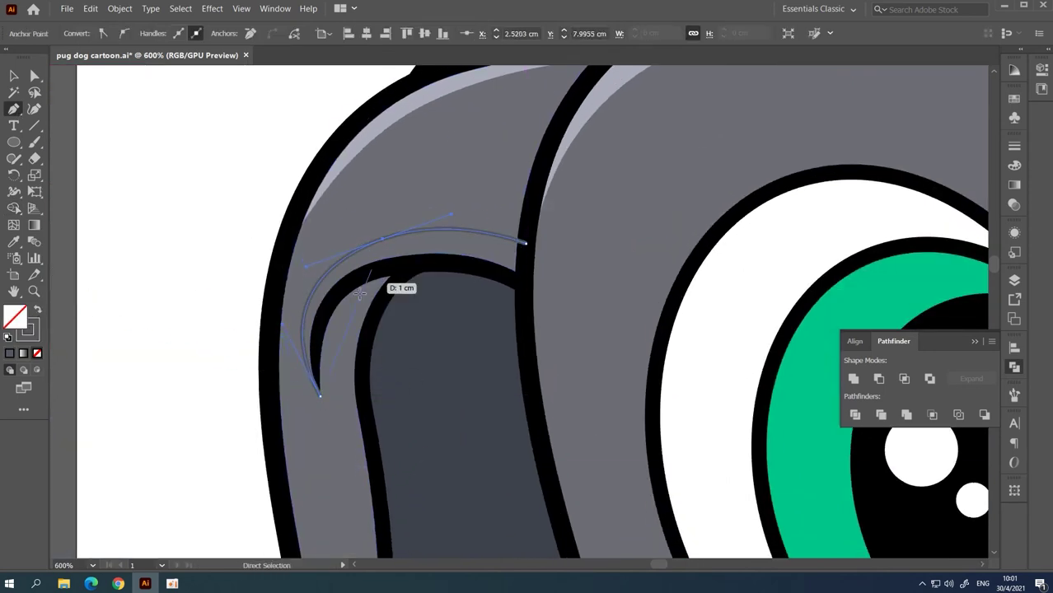
{"action": "left_click_drag", "start_coordinate": [355, 409], "coordinate": [382, 288]}
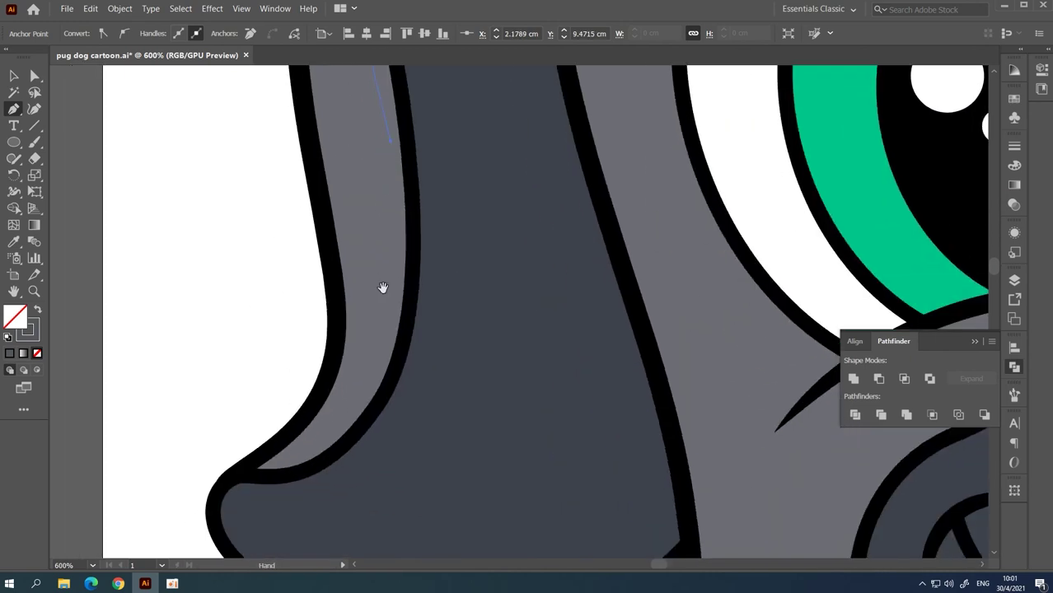
{"action": "key", "text": "Escape"}
Step: Shape a grey shadow around the ear's bottom and merge it with the outer ear
{"action": "left_click", "coordinate": [504, 321], "text": "alt"}
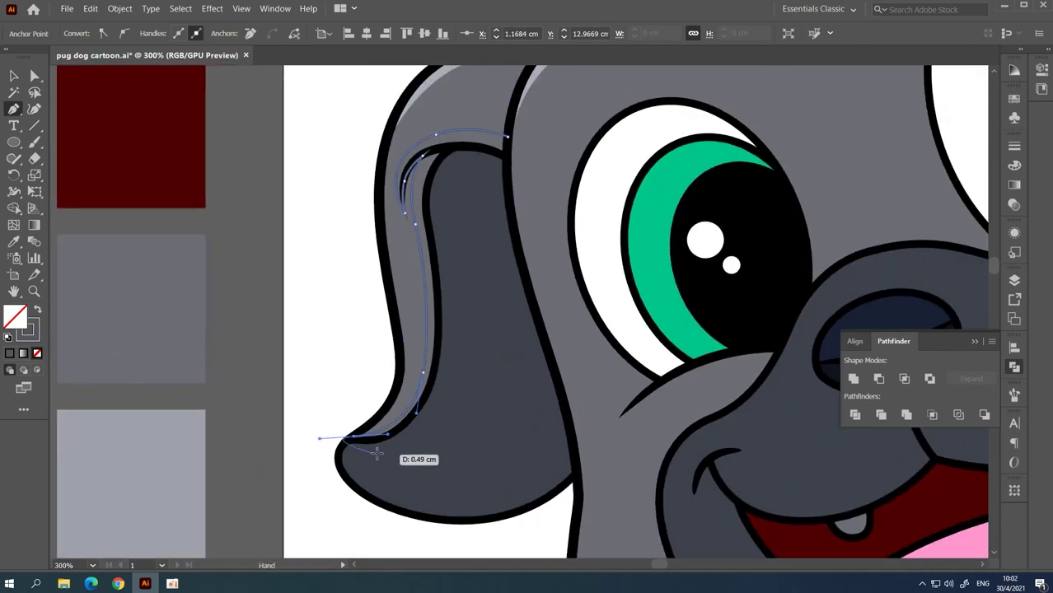
{"action": "left_click_drag", "start_coordinate": [482, 426], "coordinate": [508, 169]}
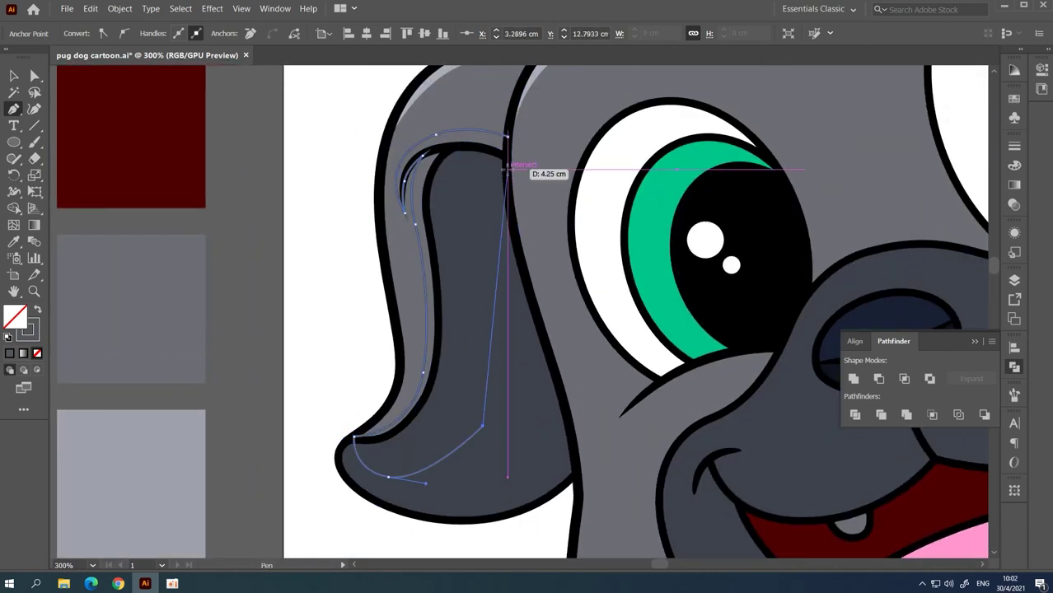
{"action": "left_click", "coordinate": [37, 311]}
{"action": "left_click", "coordinate": [406, 113], "text": "ctrl"}
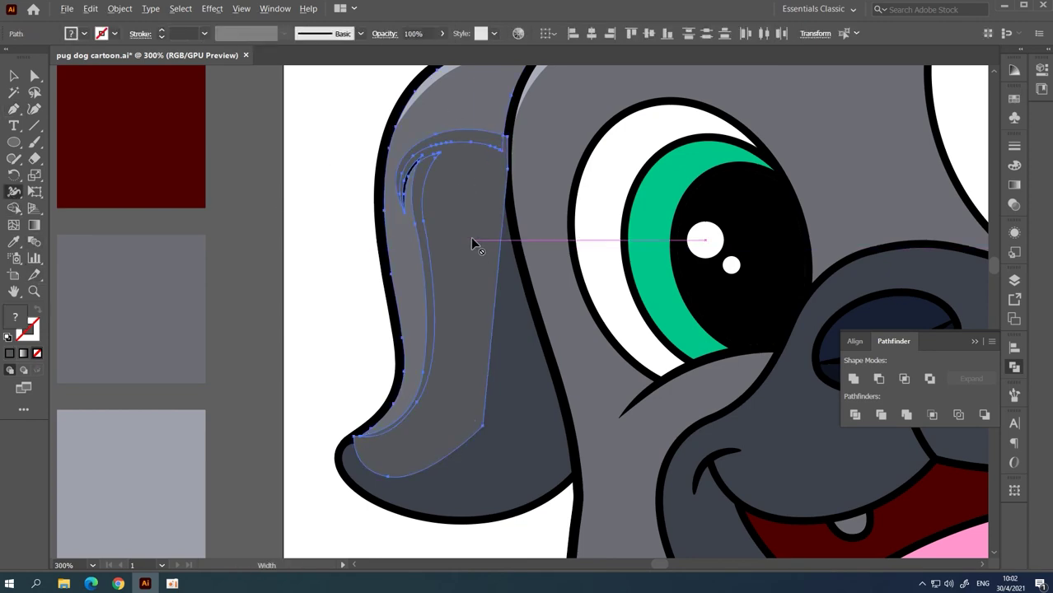
{"action": "key", "text": "shift+m"}
{"action": "key", "text": "ctrl+shift+a"}
Step: Zoom in on the smaller left eye and place the first shadow anchor beside it
{"action": "key", "text": "ctrl+minus"}
{"action": "key", "text": "ctrl+minus"}
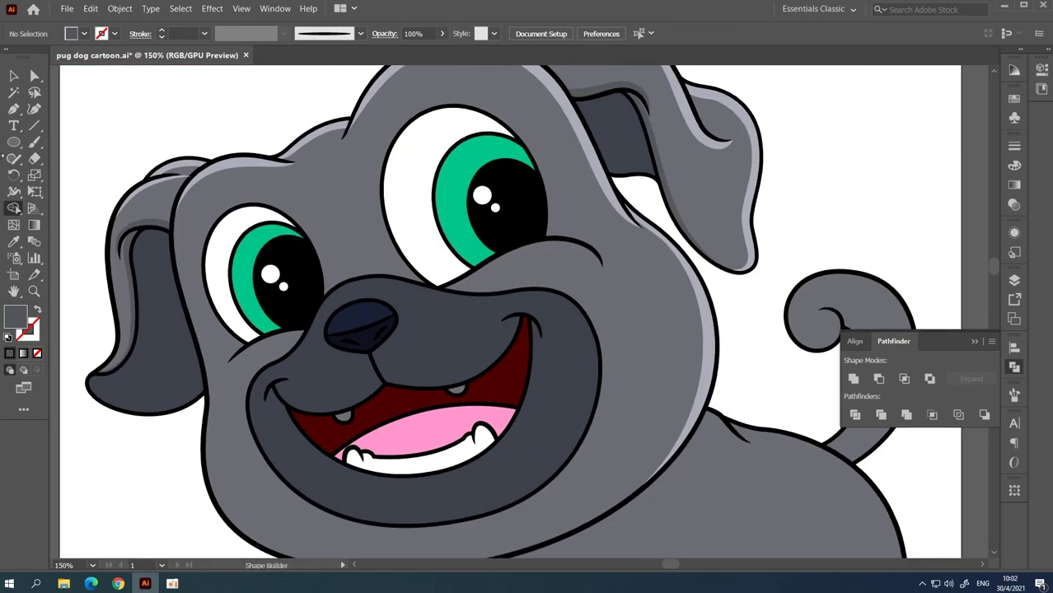
{"action": "left_click", "coordinate": [323, 290], "text": "ctrl"}
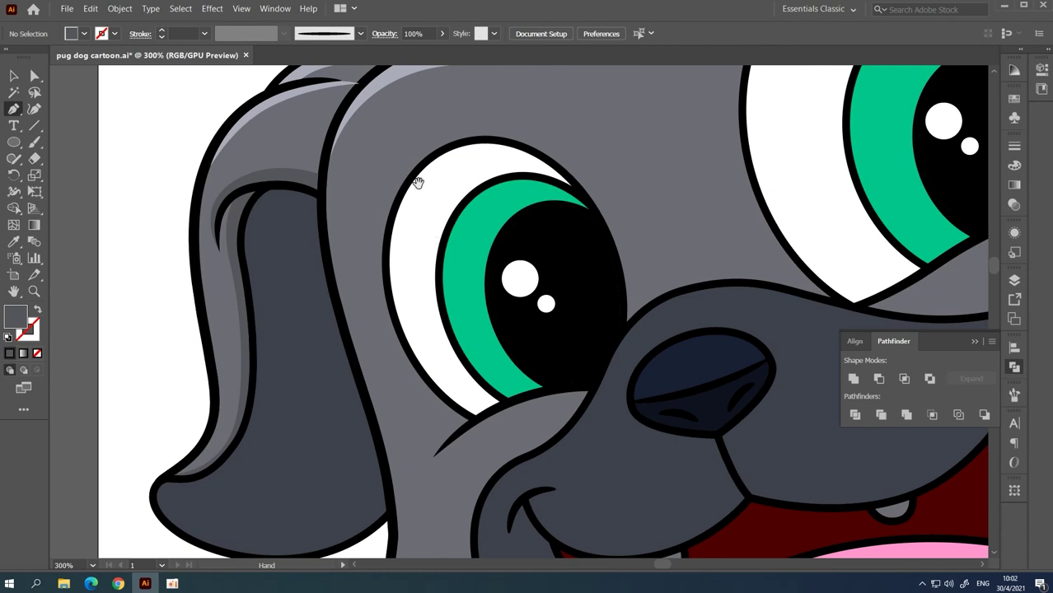
{"action": "left_click_drag", "start_coordinate": [418, 182], "coordinate": [393, 223]}
{"action": "left_click", "coordinate": [439, 470]}
Step: Complete the left eye's shadow outline, fill it grey, and send it behind the eye
{"action": "left_click_drag", "start_coordinate": [349, 306], "coordinate": [343, 180]}
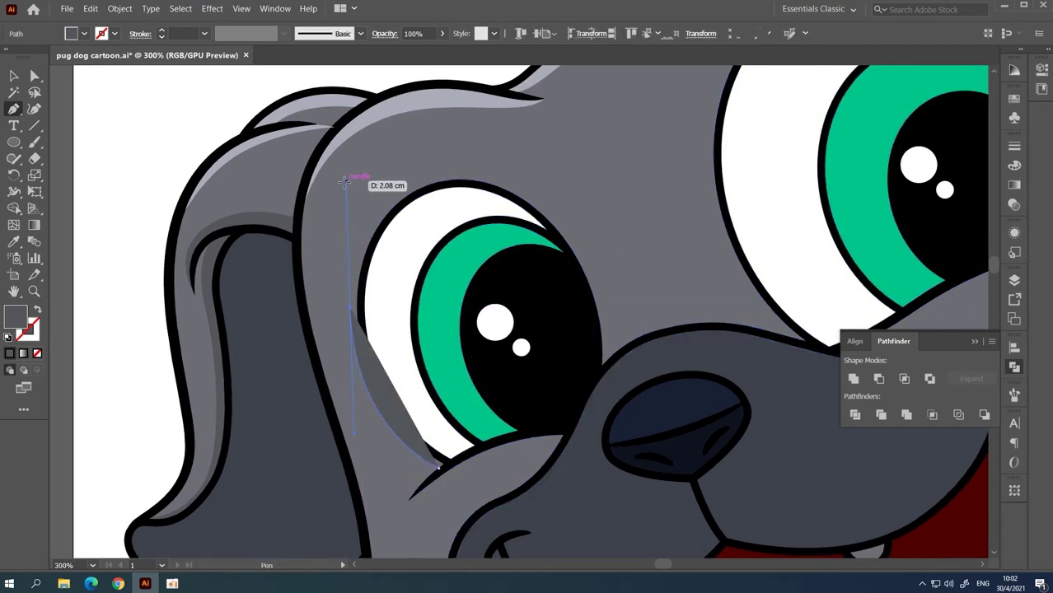
{"action": "key", "text": "ctrl+plus"}
{"action": "left_click_drag", "start_coordinate": [297, 318], "coordinate": [276, 373]}
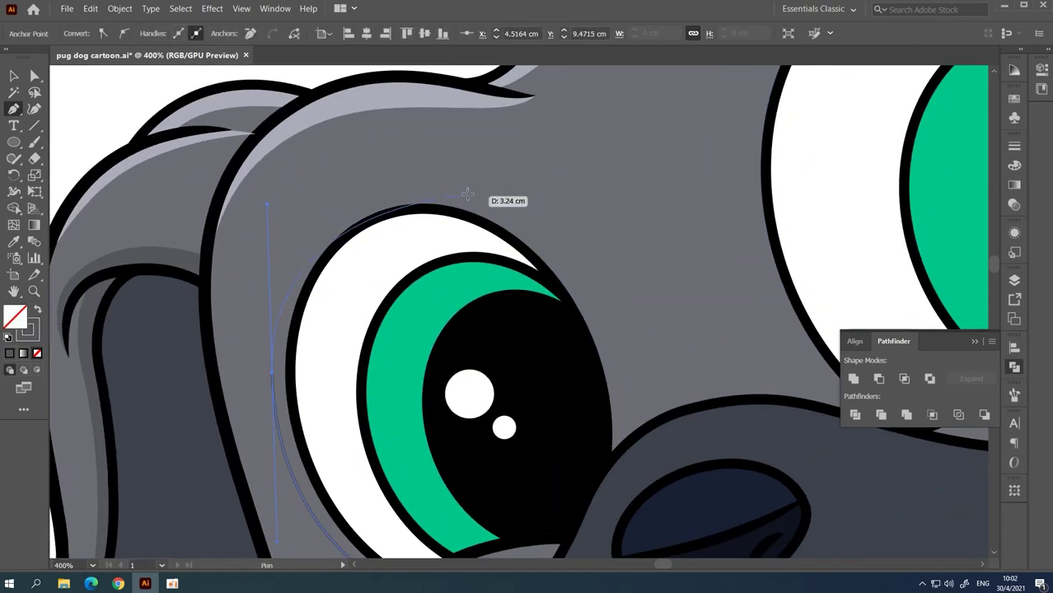
{"action": "left_click_drag", "start_coordinate": [620, 328], "coordinate": [579, 246]}
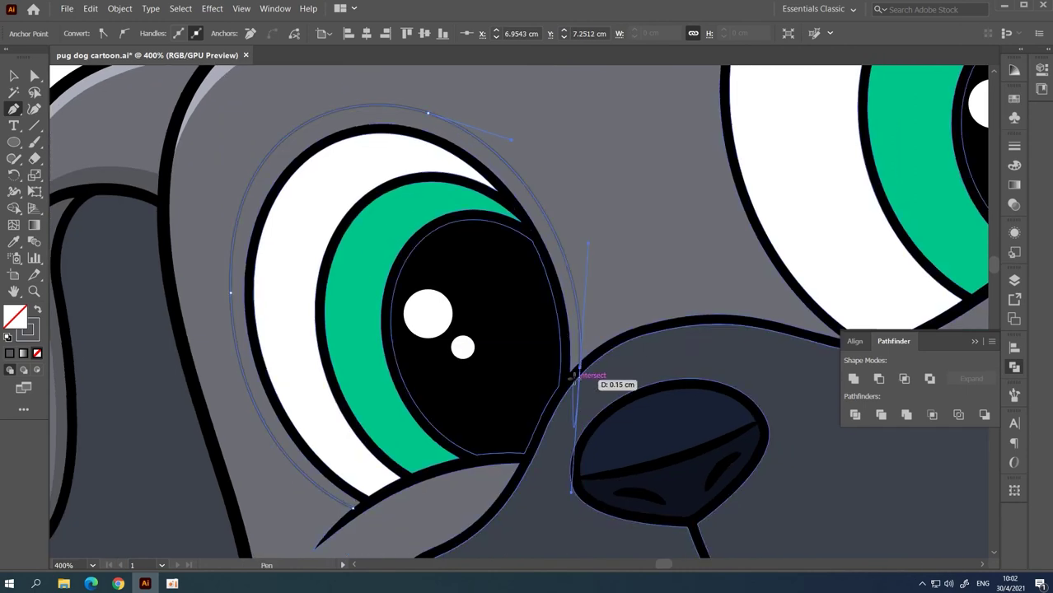
{"action": "left_click_drag", "start_coordinate": [579, 426], "coordinate": [561, 394]}
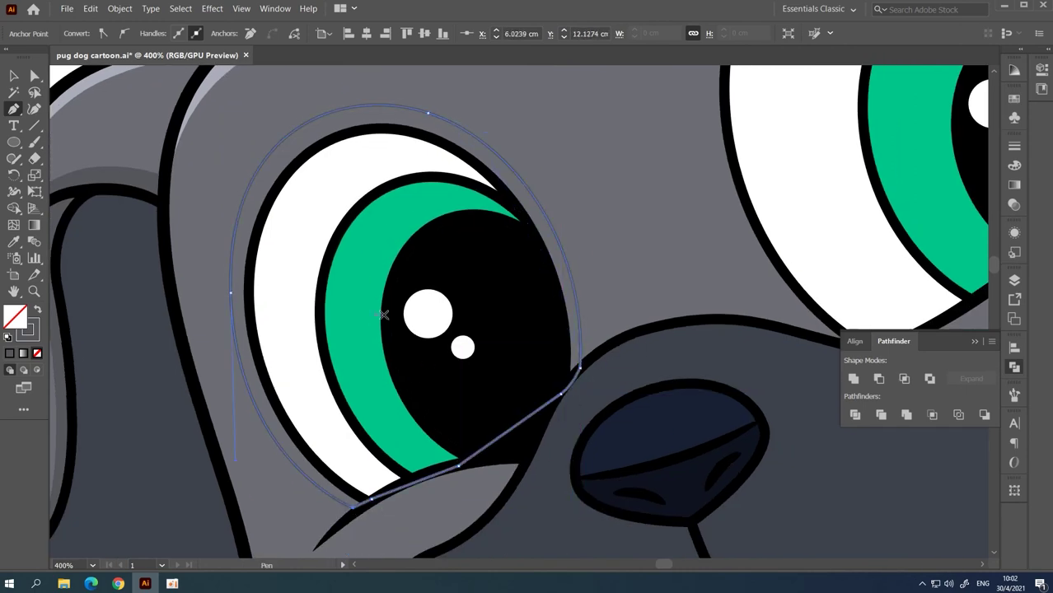
{"action": "key", "text": "shift+x"}
{"action": "key", "text": "v"}
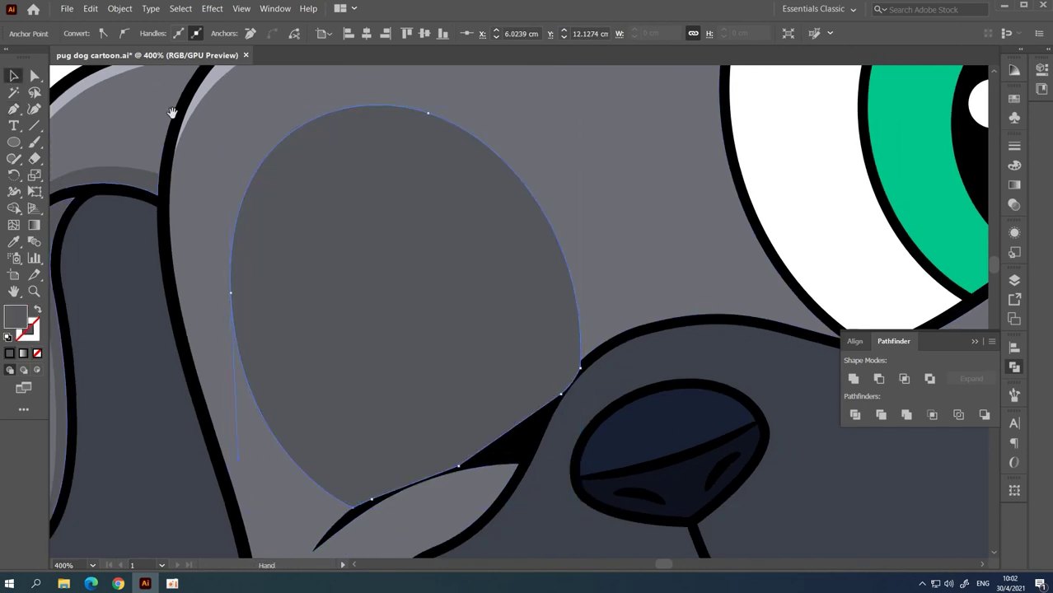
{"action": "left_click_drag", "start_coordinate": [172, 112], "coordinate": [218, 288]}
{"action": "right_click", "coordinate": [418, 253]}
{"action": "left_click", "coordinate": [660, 420]}
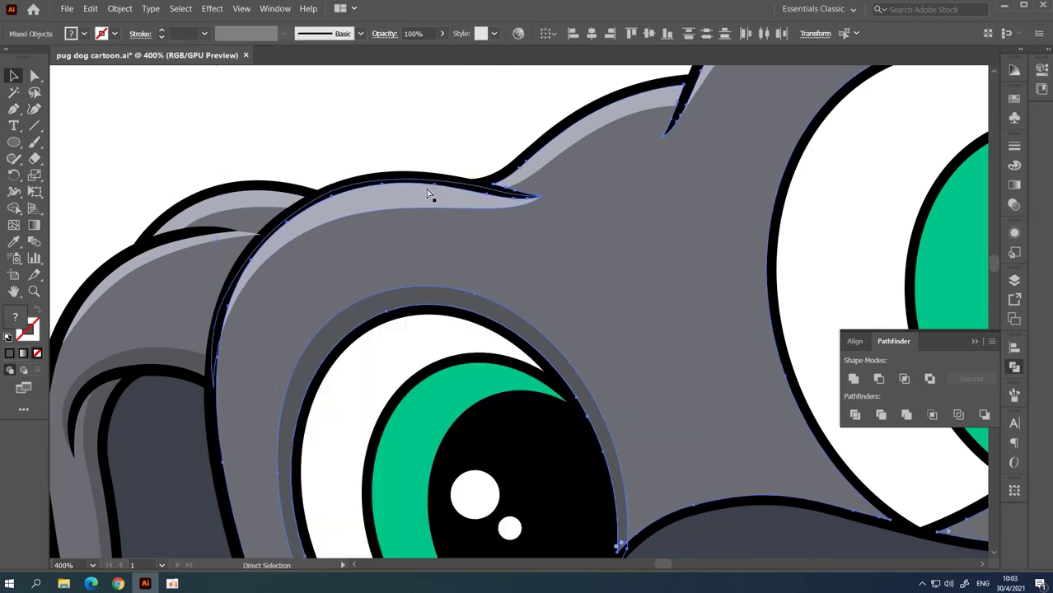
{"action": "key", "text": "ctrl+shift+a"}
{"action": "key", "text": "ctrl+minus"}
Step: Trace a closed shadow outline around the larger right eye
{"action": "left_click", "coordinate": [14, 108]}
{"action": "left_click_drag", "start_coordinate": [636, 326], "coordinate": [481, 446]}
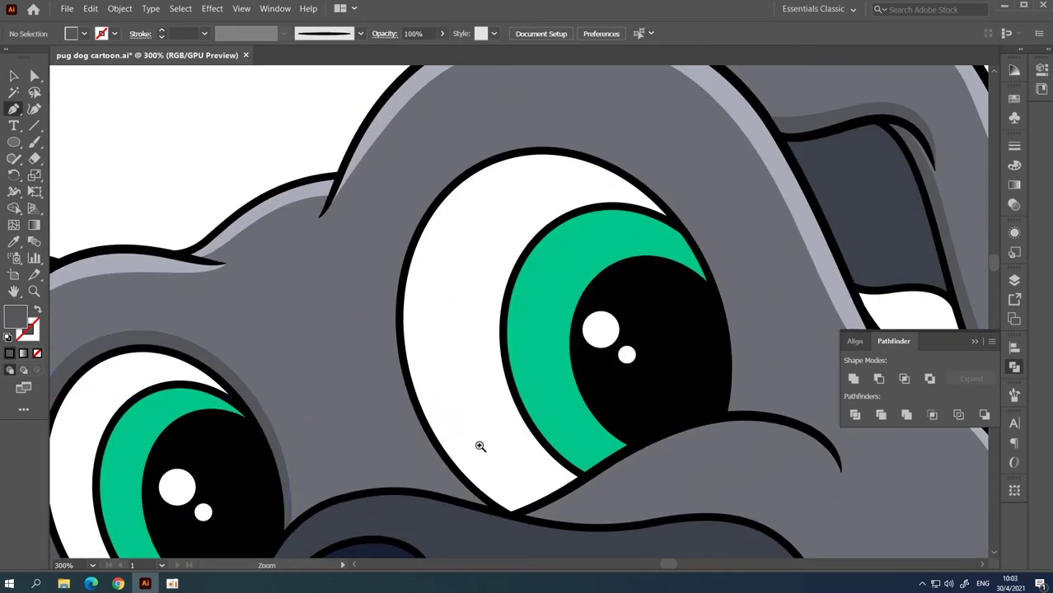
{"action": "left_click", "coordinate": [481, 509]}
{"action": "left_click_drag", "start_coordinate": [383, 337], "coordinate": [372, 225]}
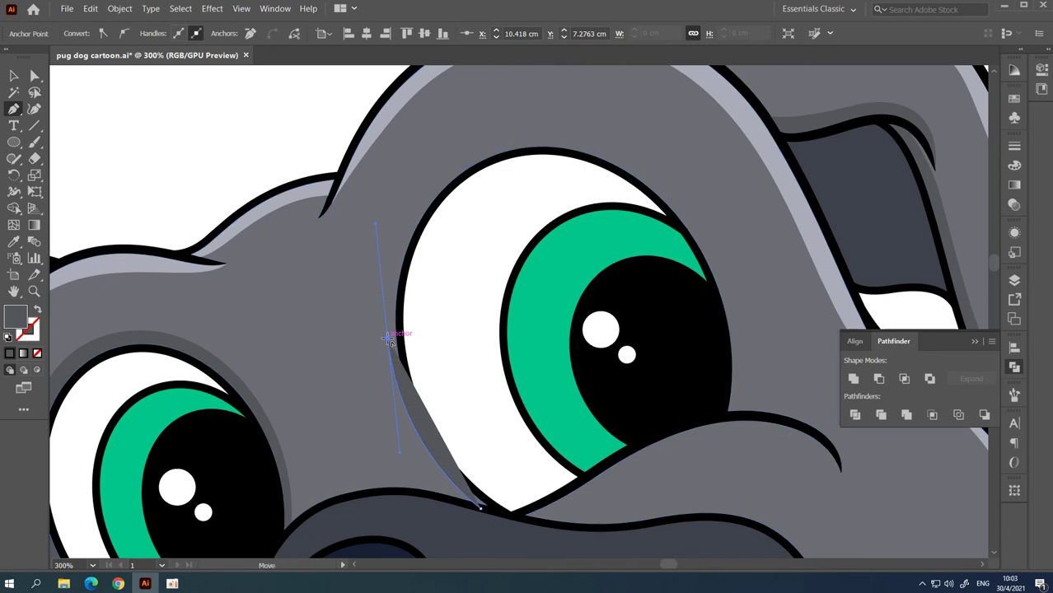
{"action": "left_click_drag", "start_coordinate": [548, 136], "coordinate": [516, 191]}
{"action": "left_click_drag", "start_coordinate": [624, 200], "coordinate": [536, 112]}
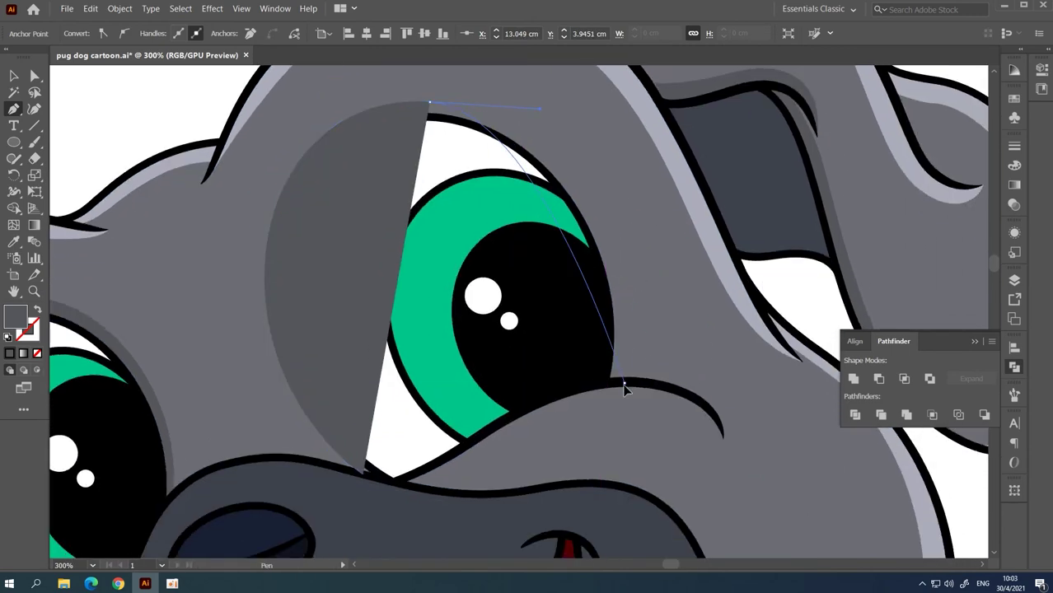
{"action": "left_click_drag", "start_coordinate": [608, 550], "coordinate": [608, 545]}
{"action": "left_click_drag", "start_coordinate": [371, 472], "coordinate": [422, 478]}
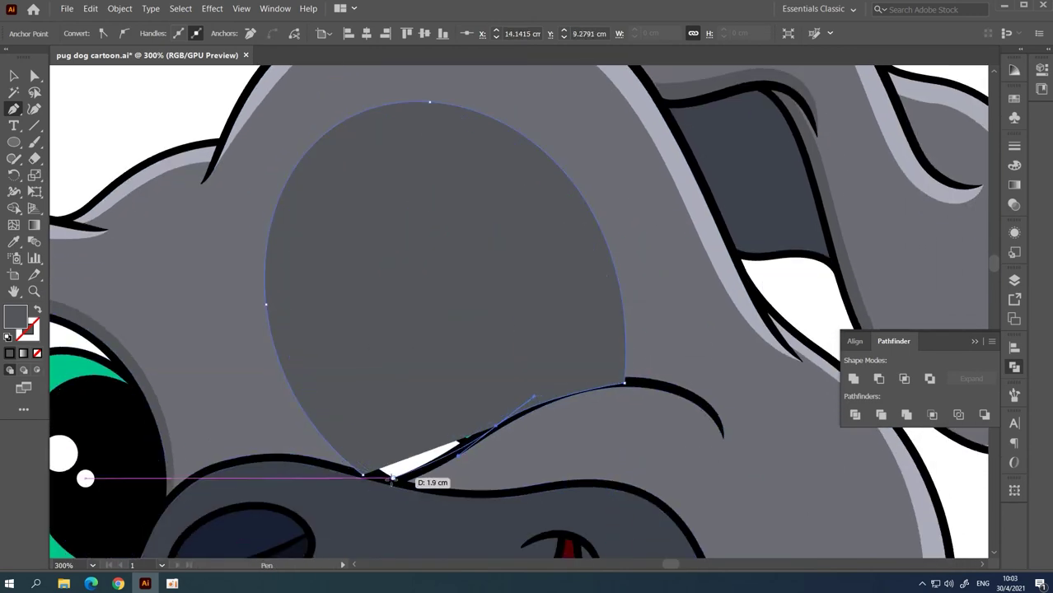
Step: Send the right eye's shadow shape behind the eye and deselect it
{"action": "key", "text": "ctrl+a"}
{"action": "right_click", "coordinate": [389, 321]}
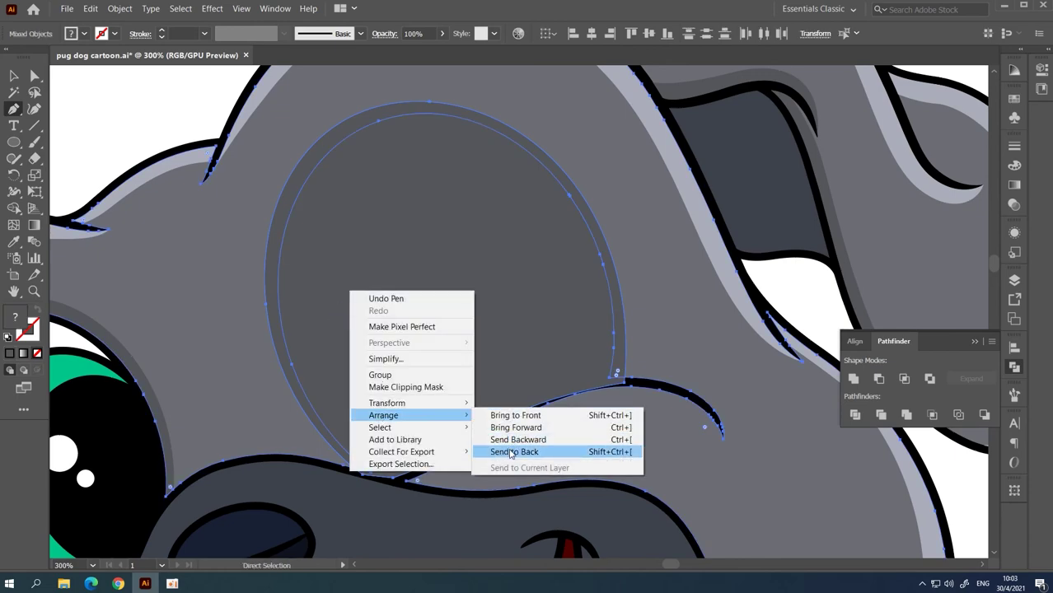
{"action": "left_click", "coordinate": [560, 454]}
{"action": "scroll", "coordinate": [441, 207], "scroll_direction": "up", "scroll_amount": 3}
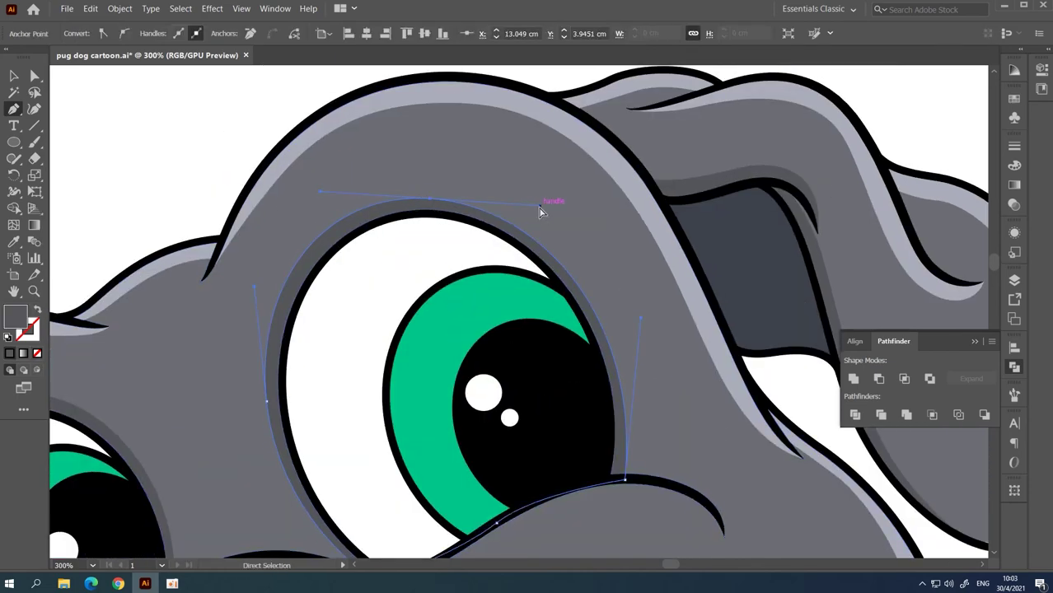
{"action": "key", "text": "ctrl+shift+a"}
{"action": "scroll", "coordinate": [462, 140], "scroll_direction": "down", "scroll_amount": 2}
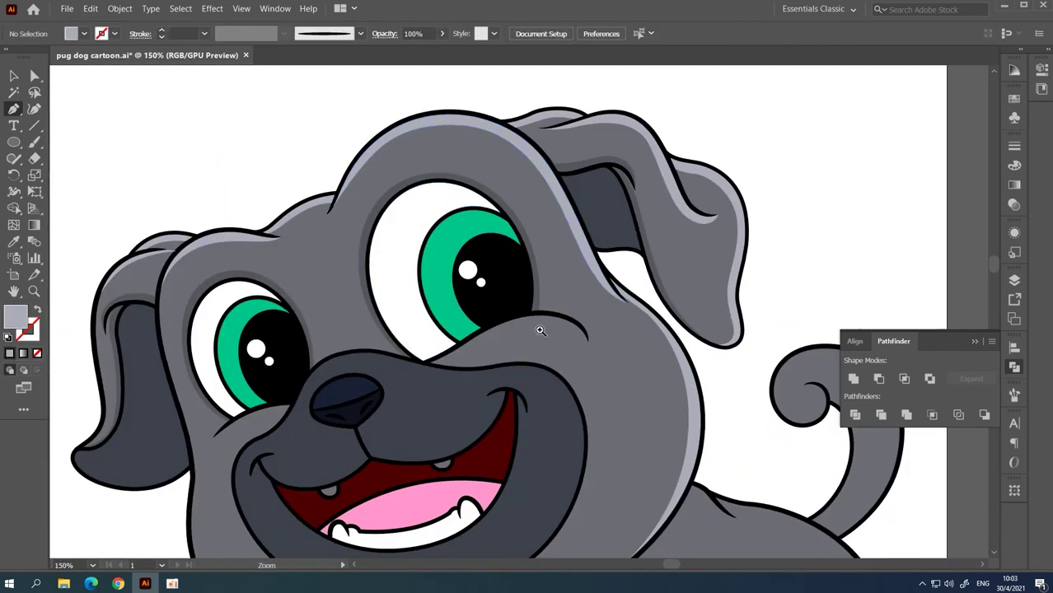
Step: Draw a highlight sliver along the muzzle edge under the right eye
{"action": "scroll", "coordinate": [532, 371], "scroll_direction": "up", "scroll_amount": 3}
{"action": "left_click_drag", "start_coordinate": [686, 272], "coordinate": [690, 293]}
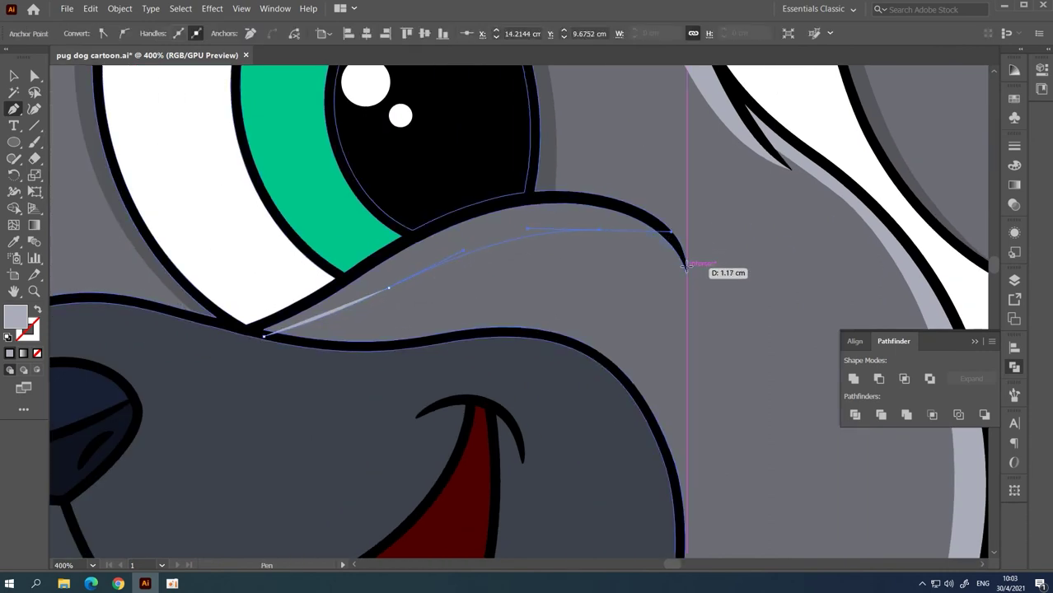
{"action": "left_click_drag", "start_coordinate": [553, 198], "coordinate": [435, 203]}
{"action": "left_click_drag", "start_coordinate": [339, 285], "coordinate": [299, 309]}
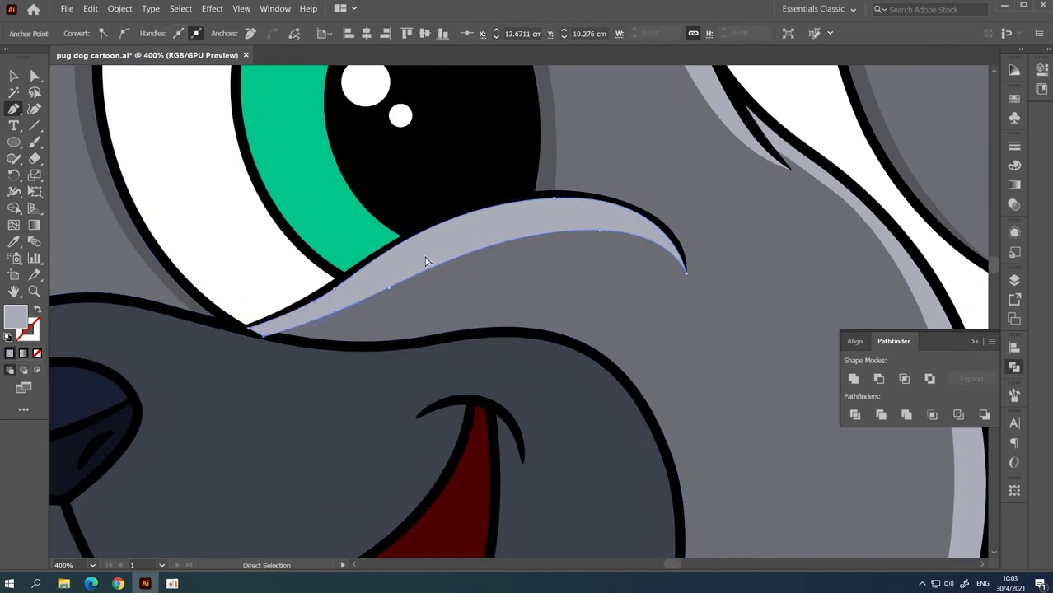
{"action": "key", "text": "ctrl+a"}
{"action": "right_click", "coordinate": [530, 264]}
Step: Close the sliver highlight below the left eye and send it behind the muzzle
{"action": "scroll", "coordinate": [472, 247], "scroll_direction": "down", "scroll_amount": 5}
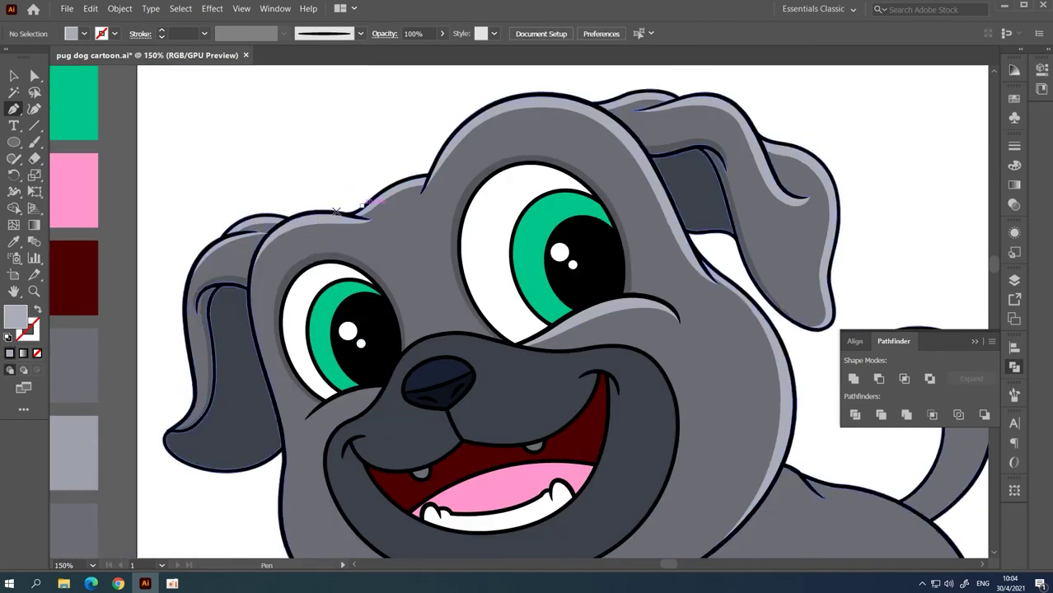
{"action": "scroll", "coordinate": [285, 352], "scroll_direction": "up", "scroll_amount": 4}
{"action": "scroll", "coordinate": [285, 353], "scroll_direction": "up", "scroll_amount": 4}
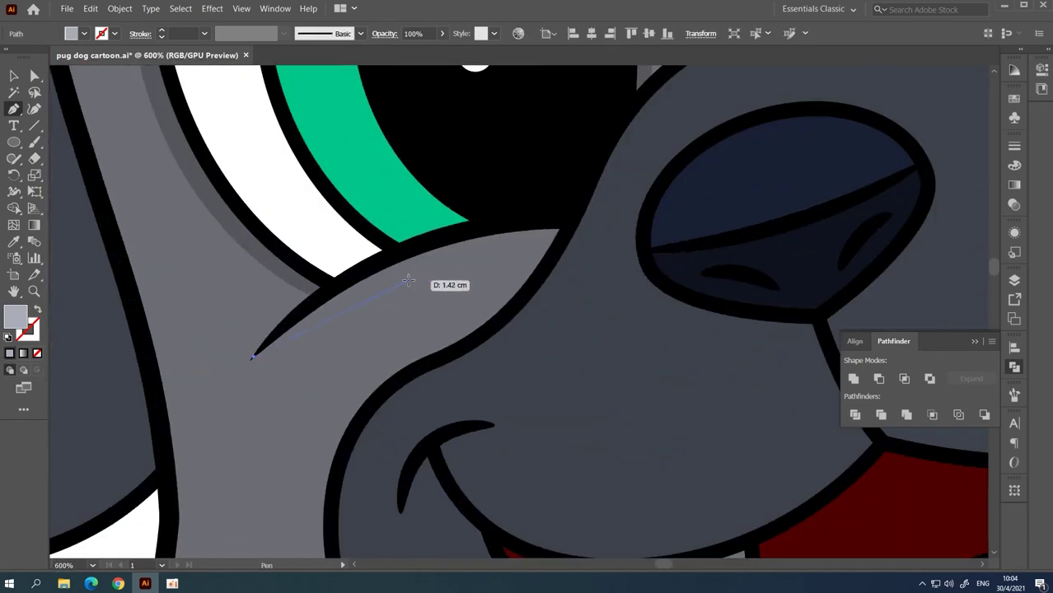
{"action": "left_click", "coordinate": [252, 357]}
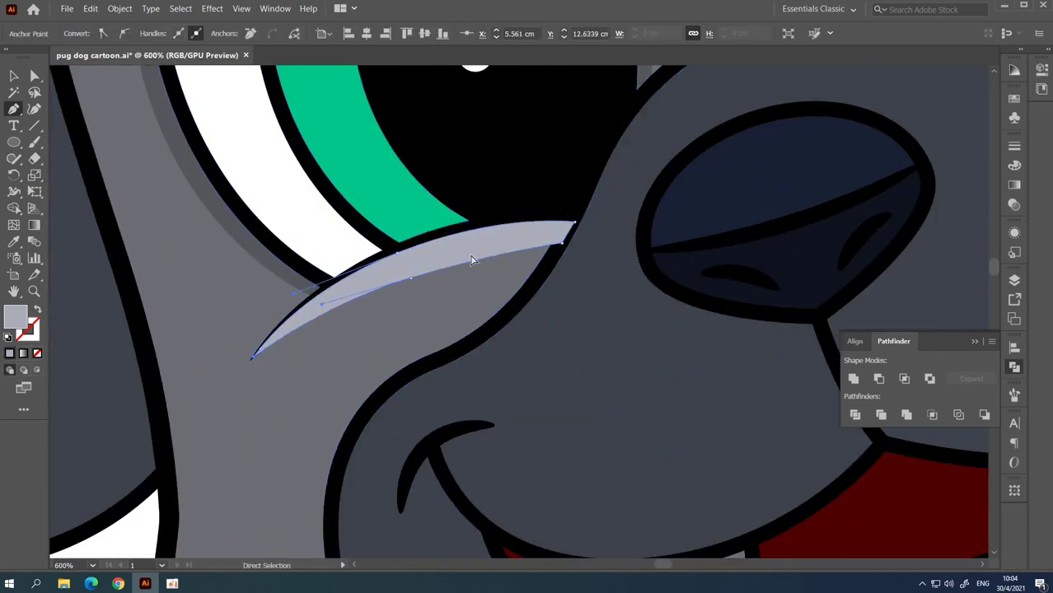
{"action": "right_click", "coordinate": [459, 299]}
{"action": "left_click", "coordinate": [634, 449]}
{"action": "scroll", "coordinate": [529, 271], "scroll_direction": "down", "scroll_amount": 2}
{"action": "scroll", "coordinate": [545, 278], "scroll_direction": "down", "scroll_amount": 3}
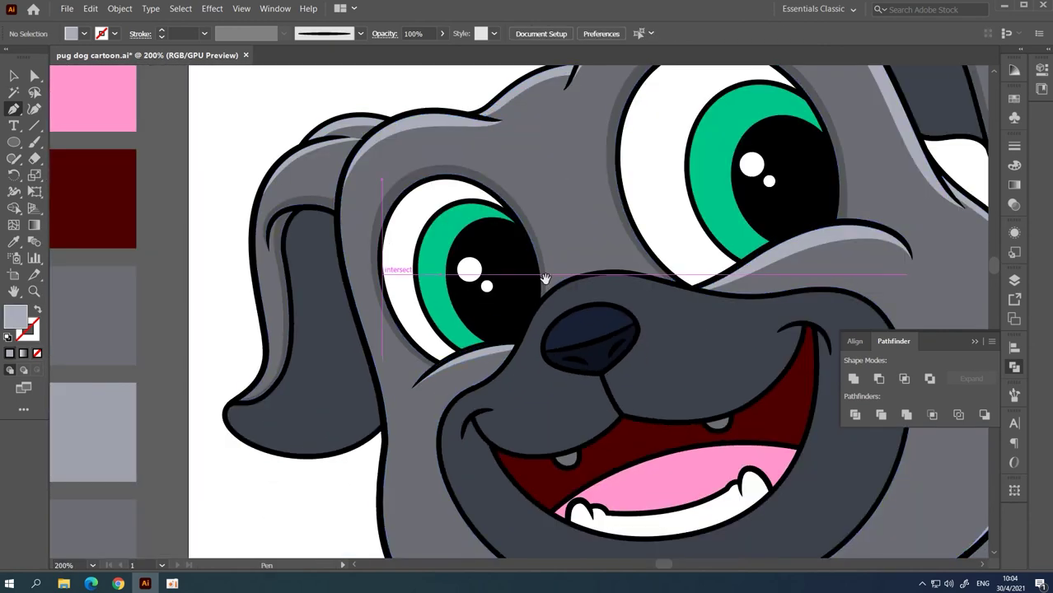
{"action": "scroll", "coordinate": [491, 319], "scroll_direction": "up", "scroll_amount": 3}
{"action": "scroll", "coordinate": [491, 320], "scroll_direction": "up", "scroll_amount": 3}
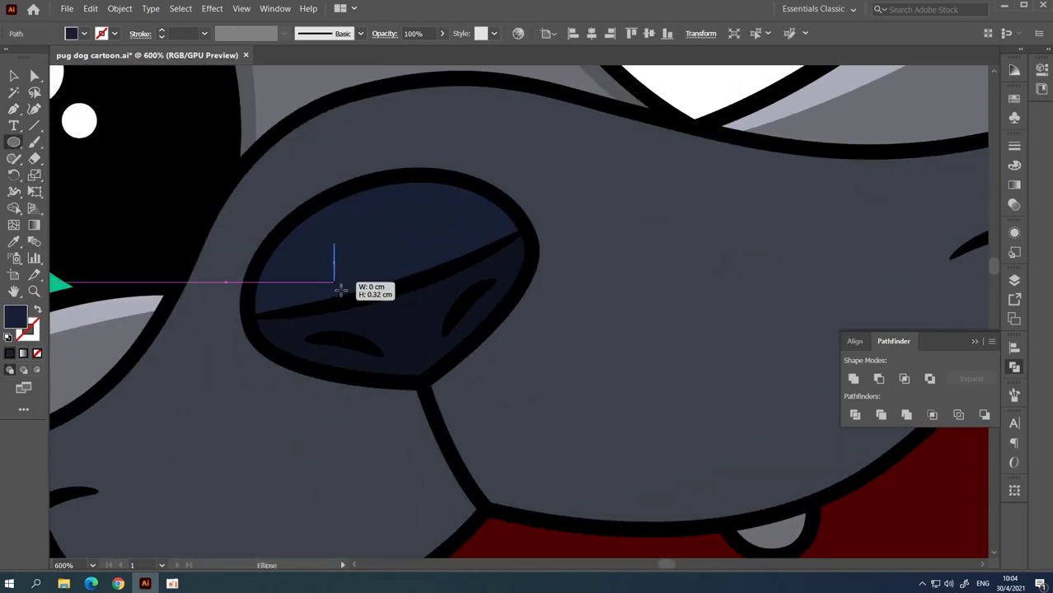
Step: Brighten the nose highlight colour in Recolor Artwork
{"action": "left_click", "coordinate": [518, 33]}
{"action": "left_click", "coordinate": [756, 176]}
{"action": "left_click_drag", "start_coordinate": [736, 386], "coordinate": [763, 384]}
{"action": "key", "text": "Return"}
Step: Draw a curved shadow shape along the lower right edge of the muzzle
{"action": "scroll", "coordinate": [293, 158], "scroll_direction": "down", "scroll_amount": 3}
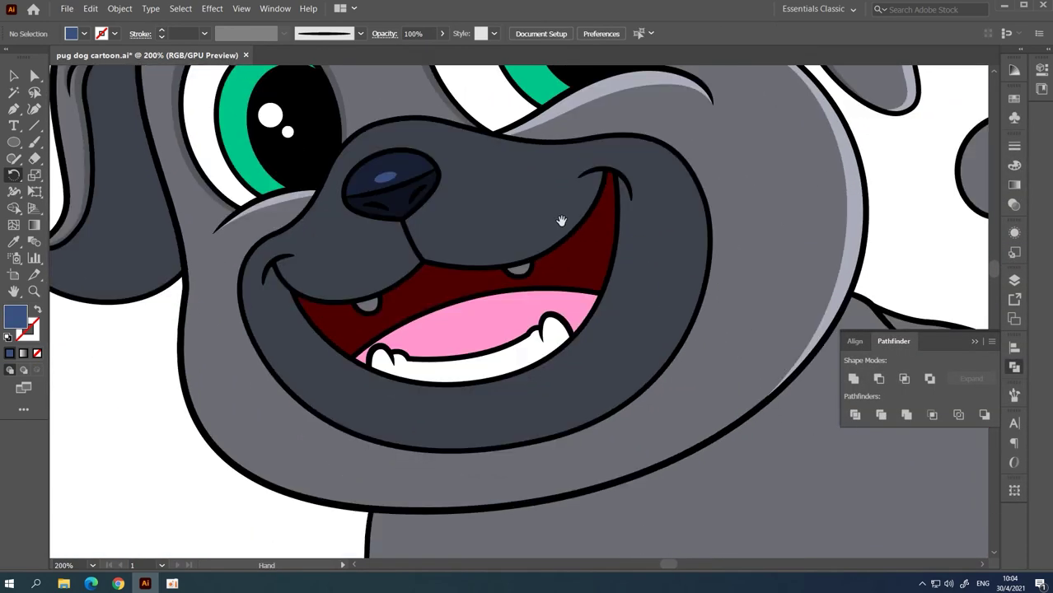
{"action": "left_click_drag", "start_coordinate": [579, 266], "coordinate": [552, 257]}
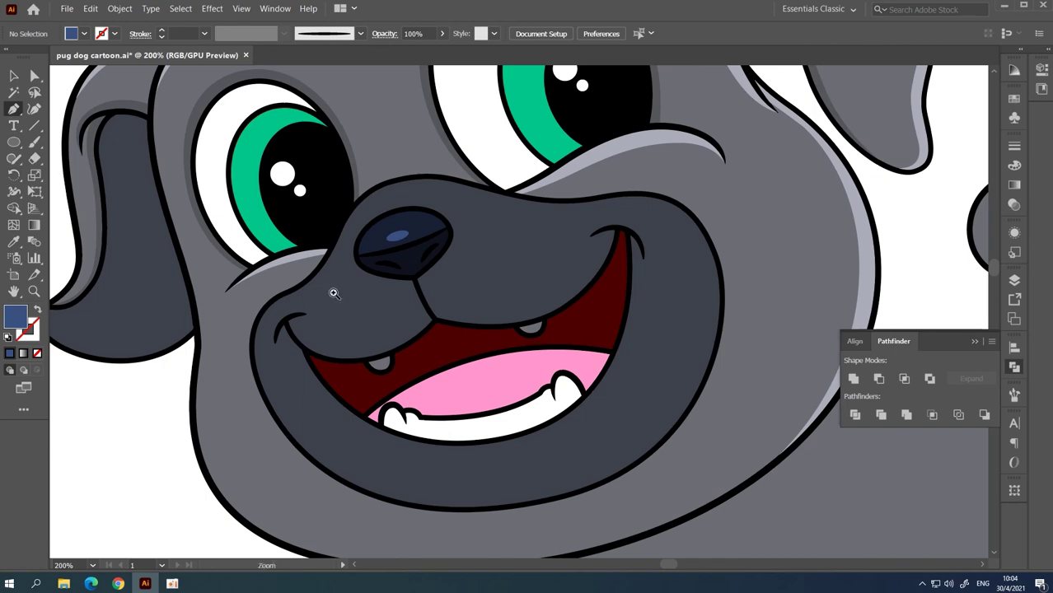
{"action": "scroll", "coordinate": [334, 294], "scroll_direction": "down", "scroll_amount": 1}
{"action": "left_click", "coordinate": [352, 247], "text": "ctrl"}
{"action": "scroll", "coordinate": [352, 264], "scroll_direction": "up", "scroll_amount": 3}
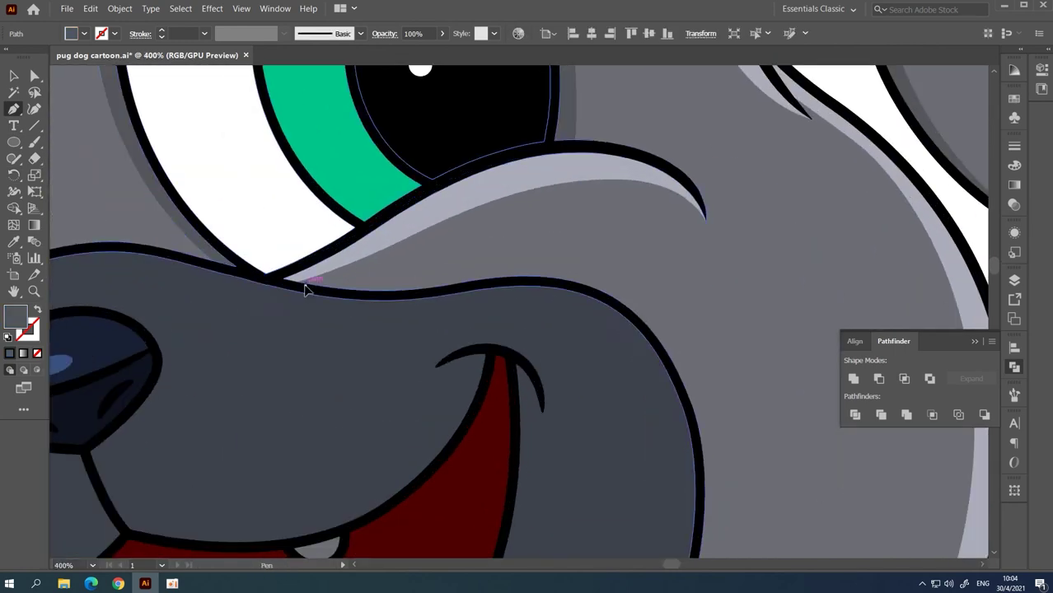
{"action": "left_click_drag", "start_coordinate": [305, 288], "coordinate": [567, 290]}
{"action": "left_click_drag", "start_coordinate": [612, 459], "coordinate": [546, 396]}
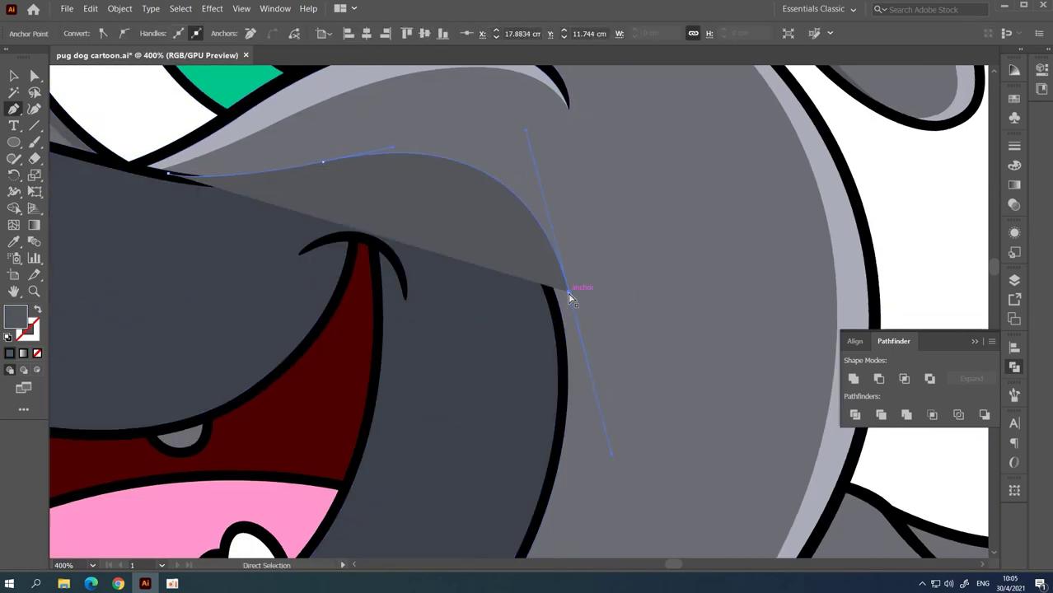
{"action": "left_click_drag", "start_coordinate": [489, 500], "coordinate": [432, 346]}
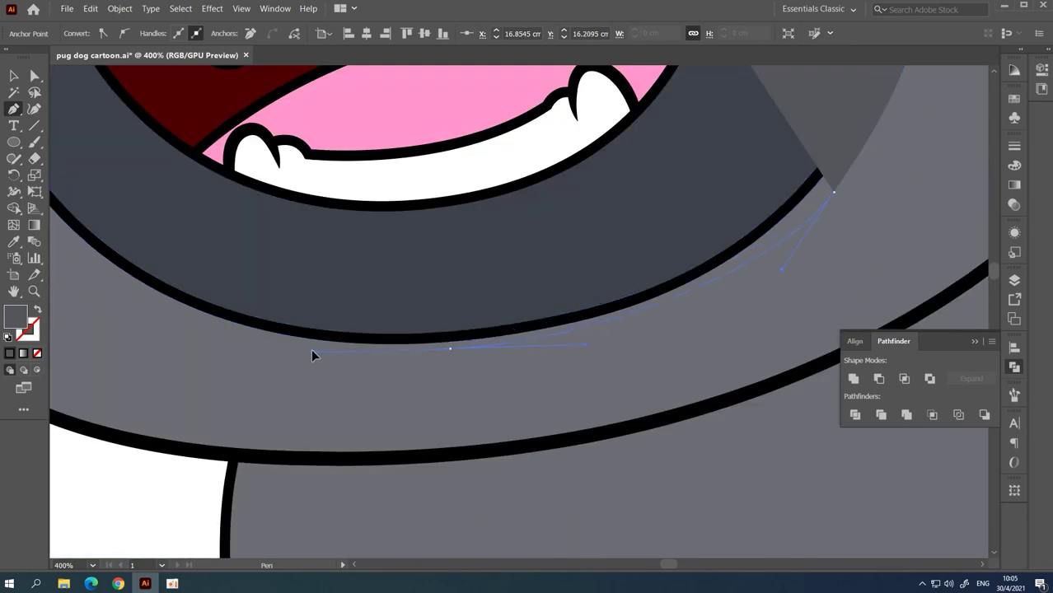
Step: Send the muzzle shadow behind the mouth and inspect the mouth edge anchors
{"action": "key", "text": "ctrl+minus"}
{"action": "key", "text": "ctrl+minus"}
{"action": "key", "text": "ctrl+minus"}
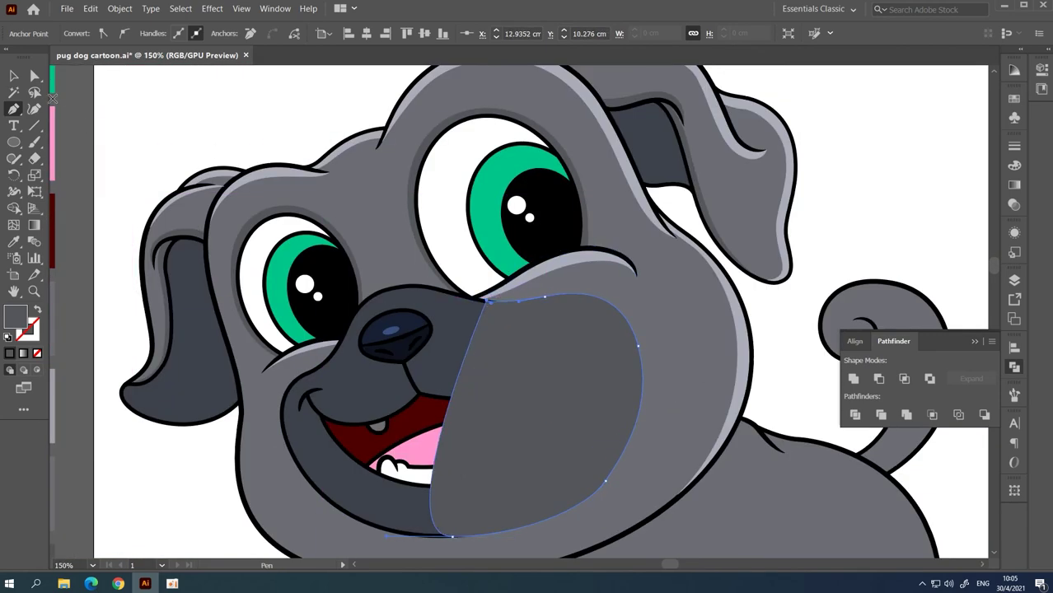
{"action": "key", "text": "shift+m"}
{"action": "key", "text": "ctrl+shift+bracketleft"}
{"action": "key", "text": "ctrl+shift+a"}
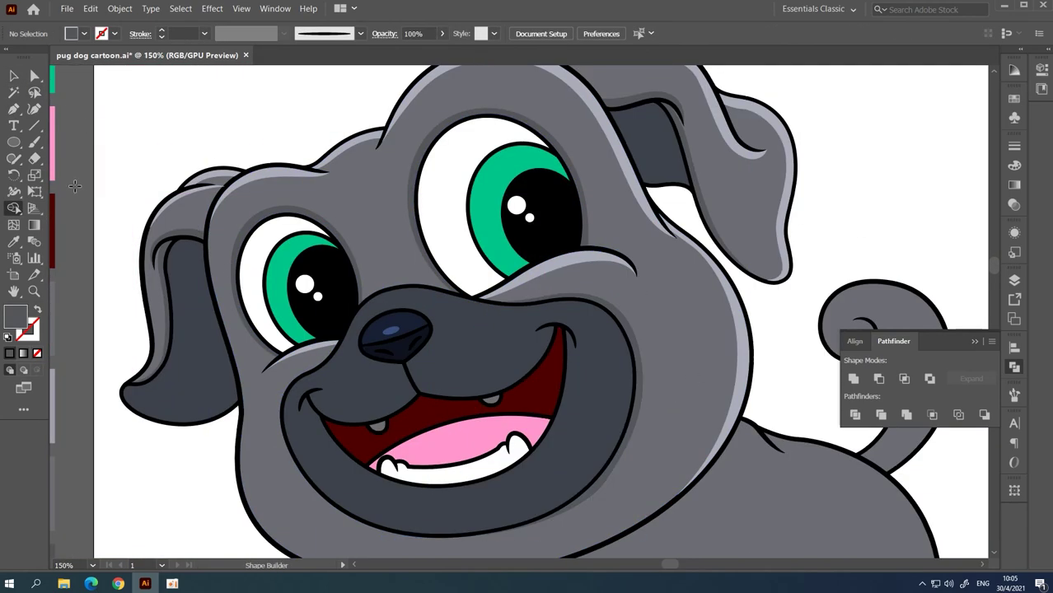
{"action": "left_click", "coordinate": [614, 401]}
{"action": "left_click", "coordinate": [325, 293], "text": "ctrl"}
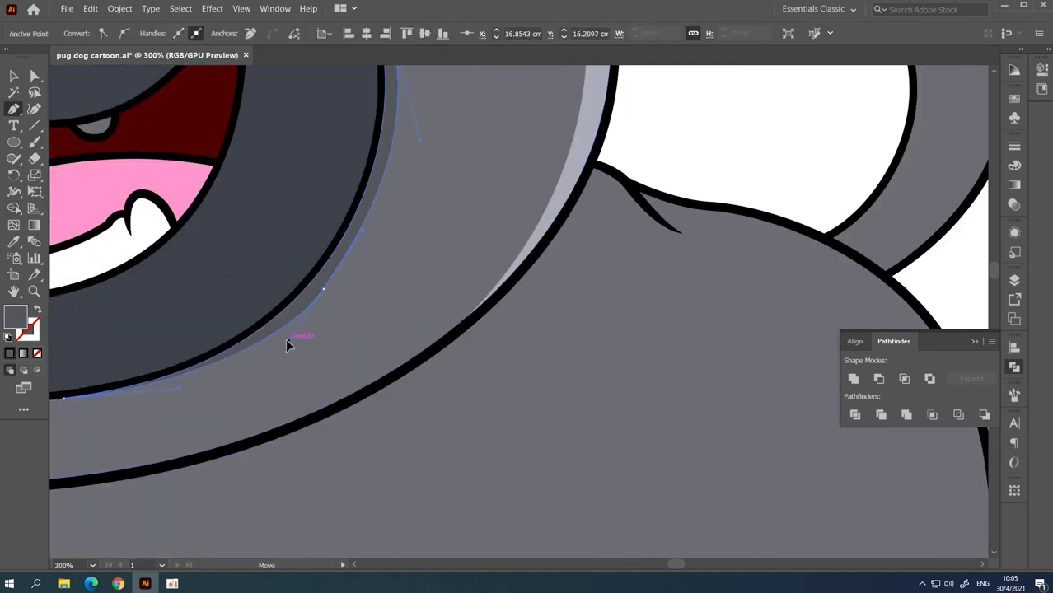
{"action": "key", "text": "ctrl+shift+a"}
{"action": "key", "text": "ctrl+minus"}
{"action": "key", "text": "ctrl+minus"}
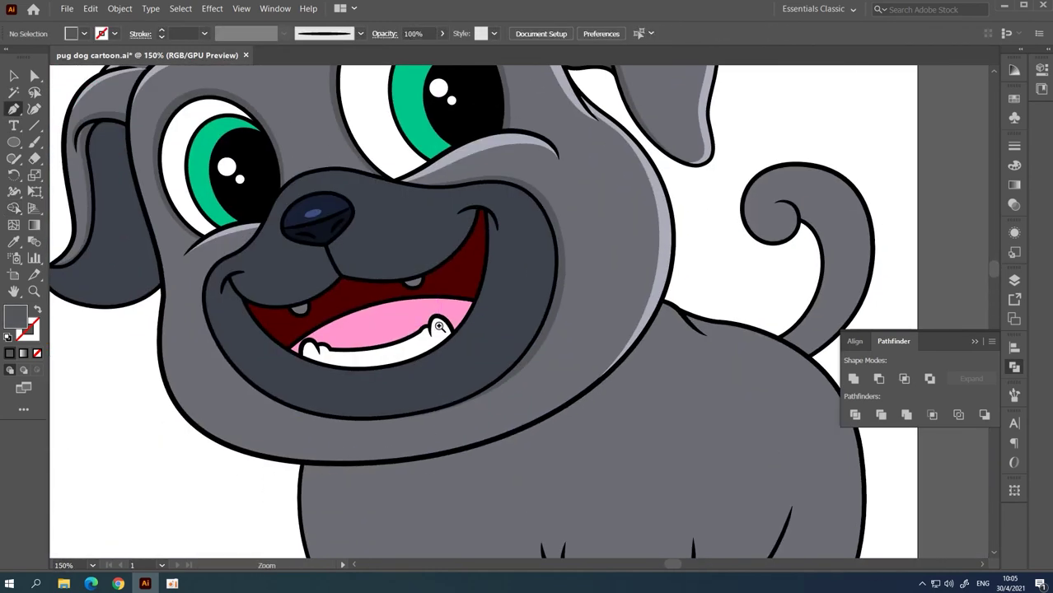
Step: Start a highlight path at the pug's back crease
{"action": "left_click", "coordinate": [439, 327]}
{"action": "left_click_drag", "start_coordinate": [458, 188], "coordinate": [447, 245]}
{"action": "key", "text": "ctrl+minus"}
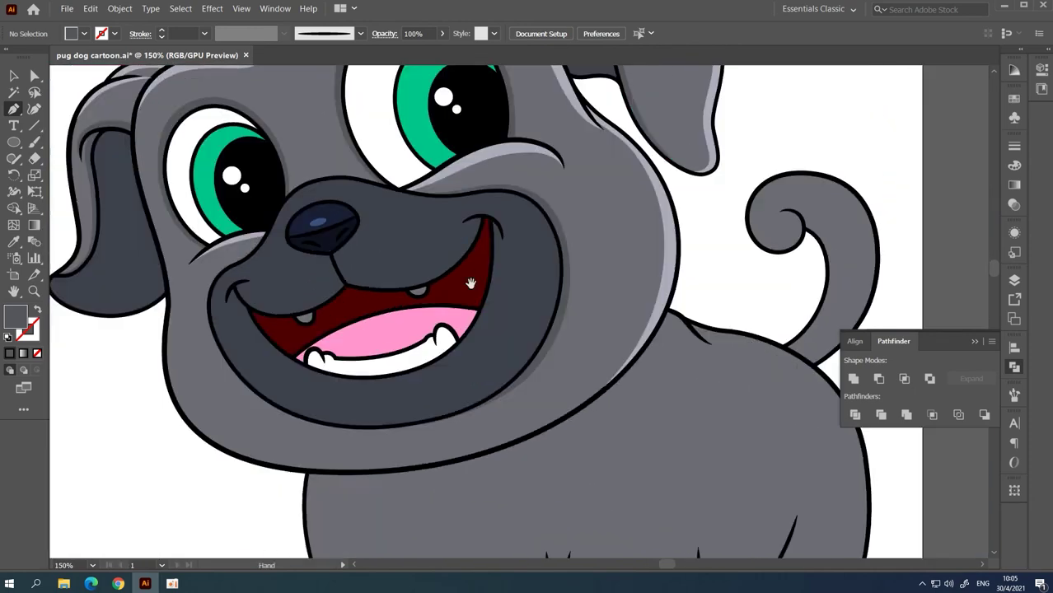
{"action": "scroll", "coordinate": [692, 333], "scroll_direction": "up", "scroll_amount": 4}
{"action": "left_click", "coordinate": [434, 262]}
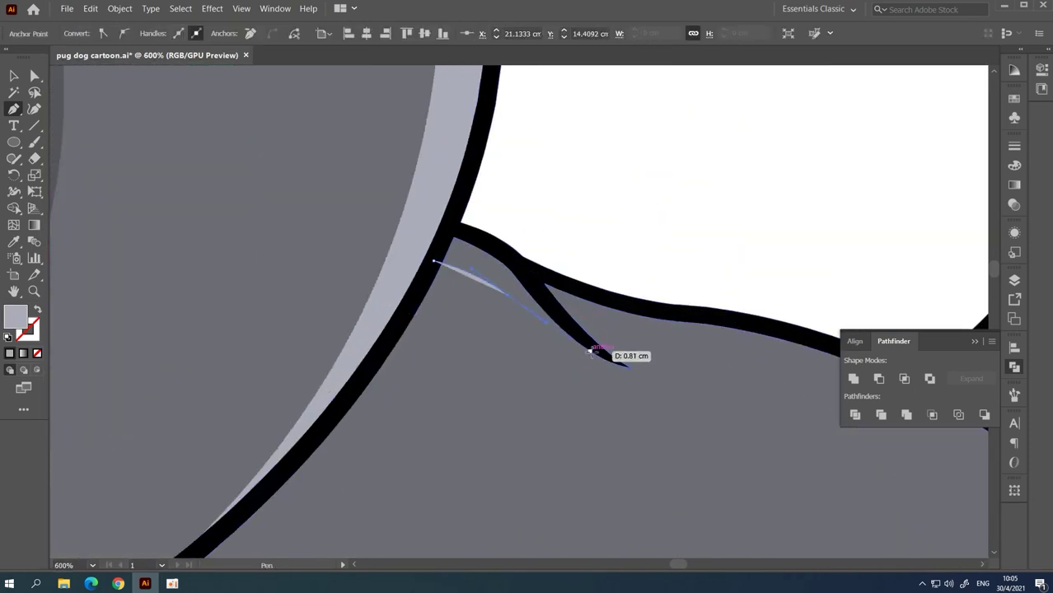
Step: Draw a light grey highlight shape over the pug's back, extending past the outline
{"action": "scroll", "coordinate": [534, 282], "scroll_direction": "down", "scroll_amount": 3}
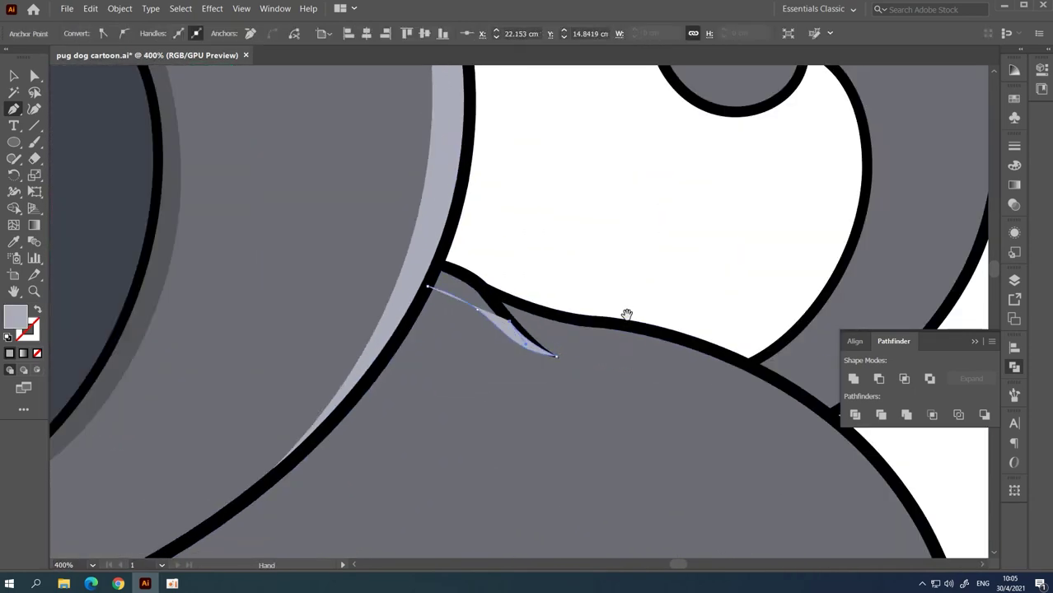
{"action": "scroll", "coordinate": [626, 313], "scroll_direction": "up", "scroll_amount": 1}
{"action": "scroll", "coordinate": [566, 320], "scroll_direction": "up", "scroll_amount": 2}
{"action": "scroll", "coordinate": [521, 306], "scroll_direction": "up", "scroll_amount": 1}
{"action": "scroll", "coordinate": [592, 369], "scroll_direction": "down", "scroll_amount": 1}
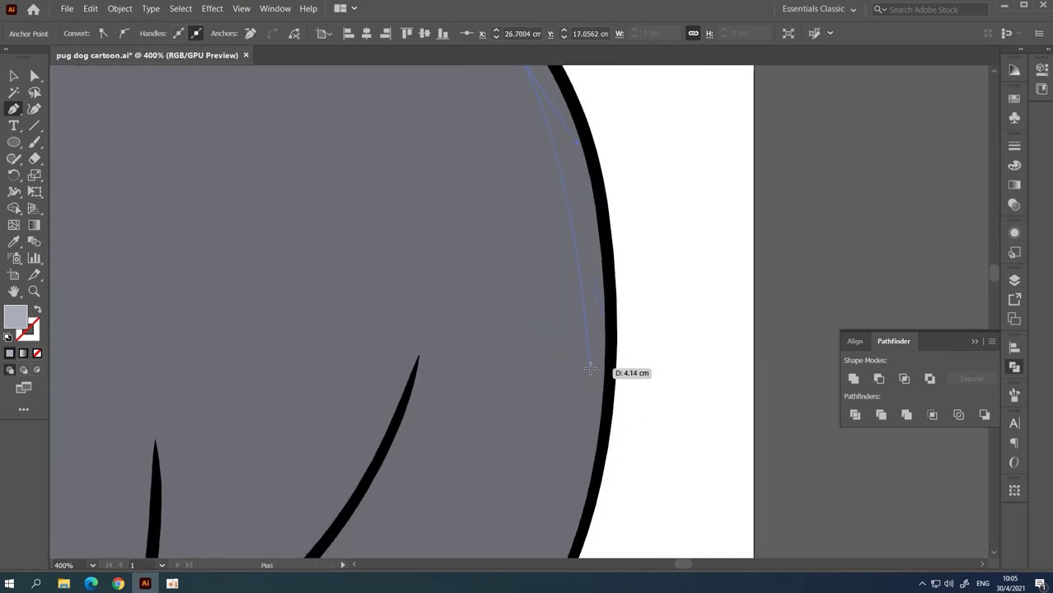
{"action": "scroll", "coordinate": [573, 273], "scroll_direction": "down", "scroll_amount": 1}
{"action": "scroll", "coordinate": [574, 273], "scroll_direction": "down", "scroll_amount": 3}
{"action": "left_click", "coordinate": [529, 402]}
{"action": "scroll", "coordinate": [581, 247], "scroll_direction": "down", "scroll_amount": 2}
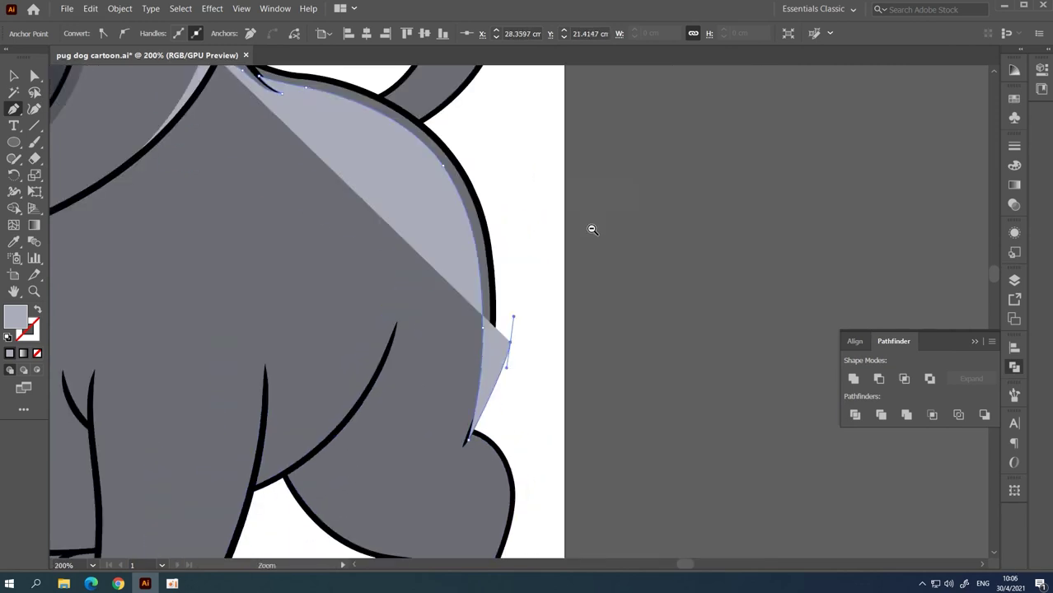
{"action": "scroll", "coordinate": [592, 228], "scroll_direction": "up", "scroll_amount": 3}
{"action": "left_click", "coordinate": [599, 346]}
{"action": "left_click", "coordinate": [449, 166]}
Step: Trim the back highlight to the body's back edge with Shape Builder
{"action": "left_click", "coordinate": [352, 153]}
{"action": "left_click", "coordinate": [297, 162]}
{"action": "left_click", "coordinate": [373, 262], "text": "ctrl"}
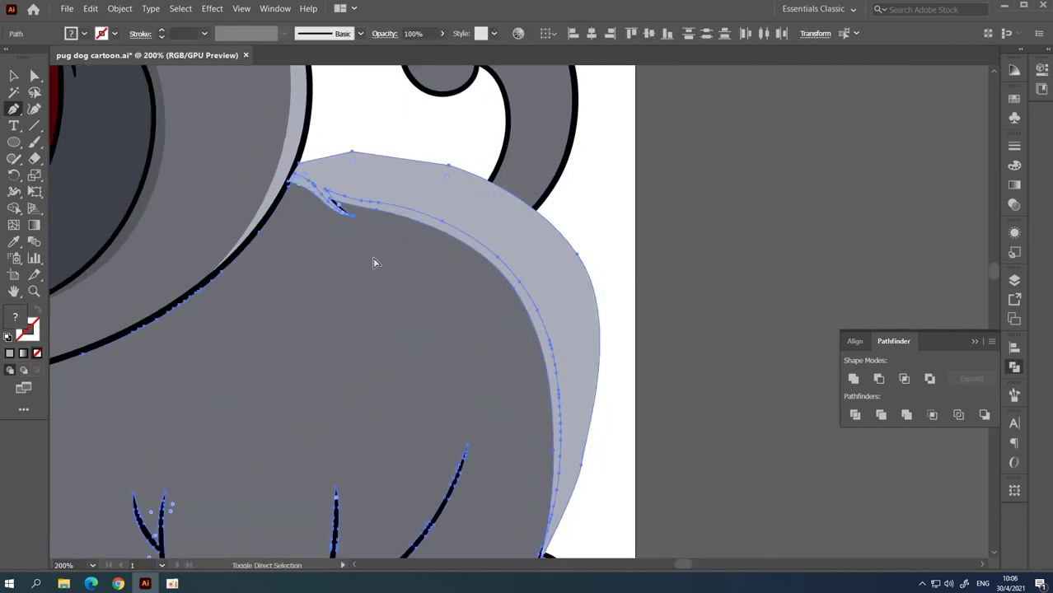
{"action": "left_click", "coordinate": [561, 236]}
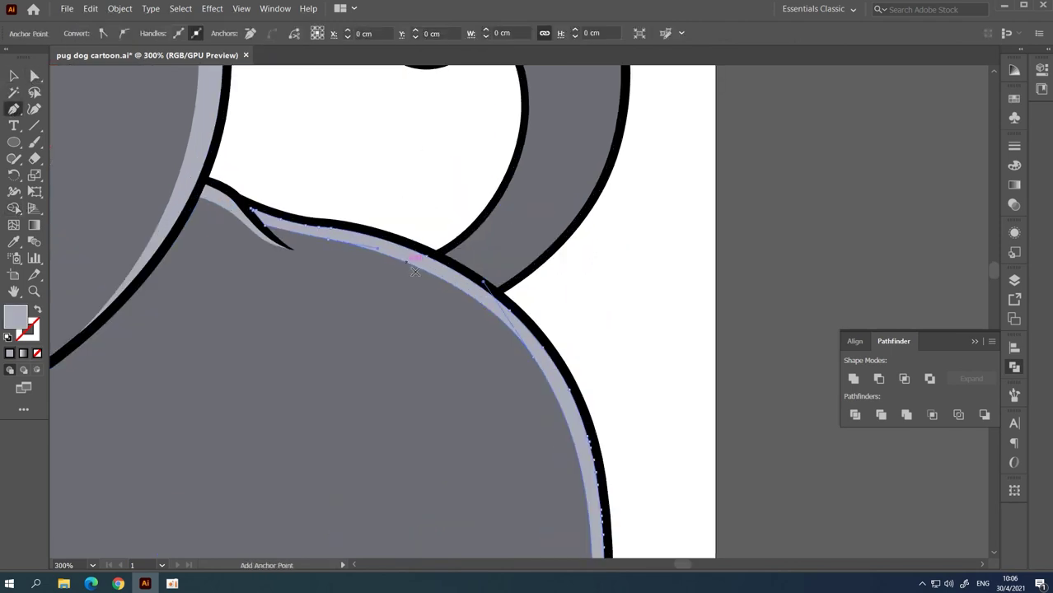
Step: Draw a light grey highlight shape along the outer edge of the curled tail
{"action": "scroll", "coordinate": [474, 158], "scroll_direction": "down", "scroll_amount": 2}
{"action": "left_click", "coordinate": [412, 306]}
{"action": "left_click", "coordinate": [266, 224]}
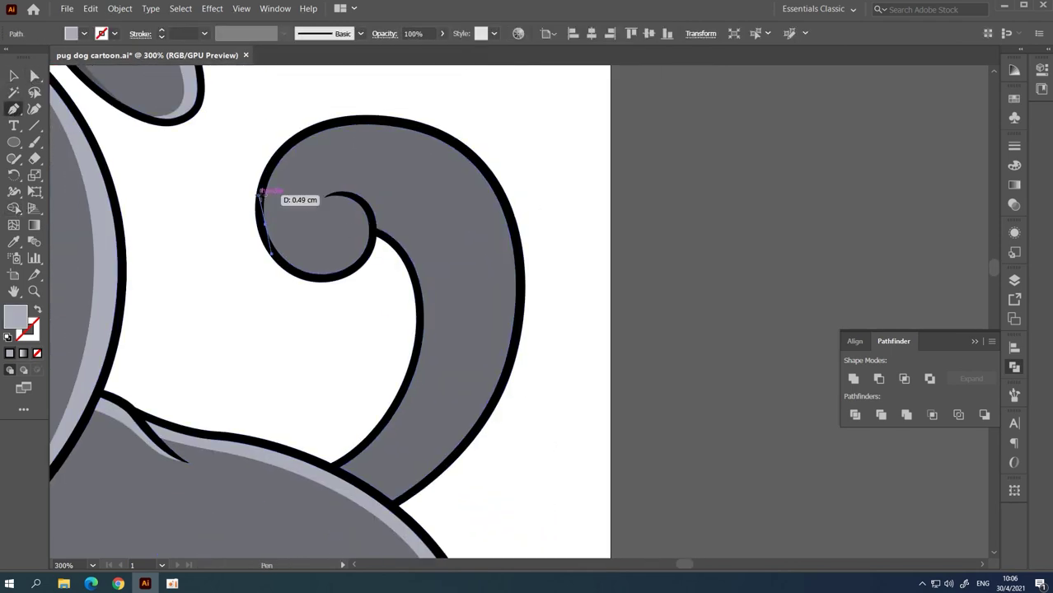
{"action": "left_click_drag", "start_coordinate": [341, 137], "coordinate": [404, 129]}
{"action": "mouse_move", "coordinate": [500, 269]}
{"action": "left_mouse_down"}
{"action": "mouse_move", "coordinate": [514, 393]}
{"action": "mouse_move", "coordinate": [573, 318]}
{"action": "left_mouse_up"}
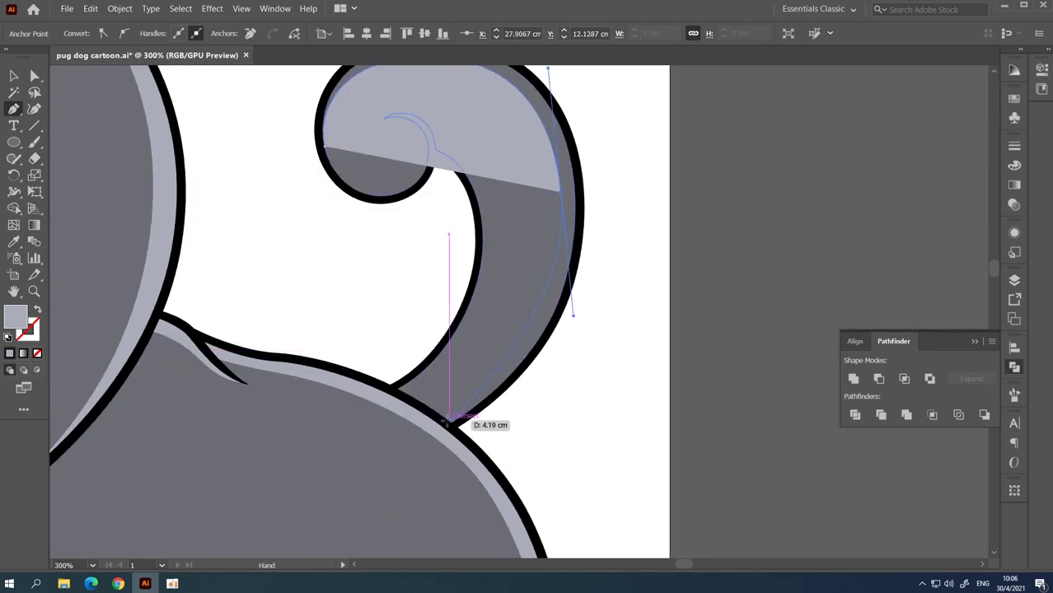
{"action": "left_click_drag", "start_coordinate": [444, 420], "coordinate": [419, 435]}
{"action": "left_click", "coordinate": [640, 468]}
{"action": "left_click", "coordinate": [616, 266]}
{"action": "left_click", "coordinate": [548, 188]}
{"action": "left_click", "coordinate": [337, 189]}
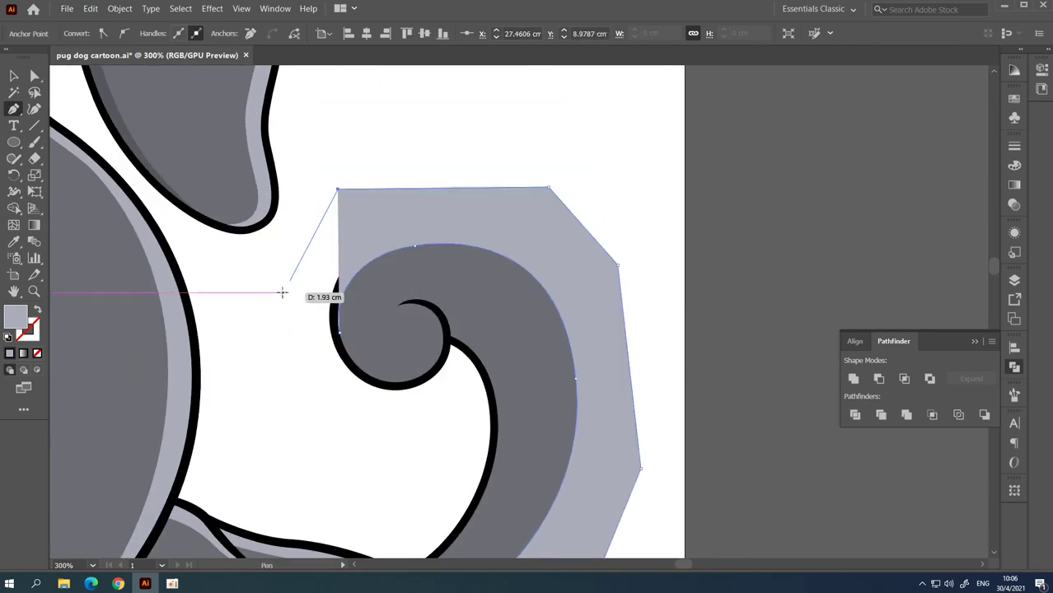
Step: Remove the tail highlight's excess grey outside the tail outline
{"action": "left_click", "coordinate": [281, 291]}
{"action": "left_click", "coordinate": [324, 341]}
{"action": "key", "text": "ctrl+shift+bracketleft"}
{"action": "key", "text": "ctrl+shift+a"}
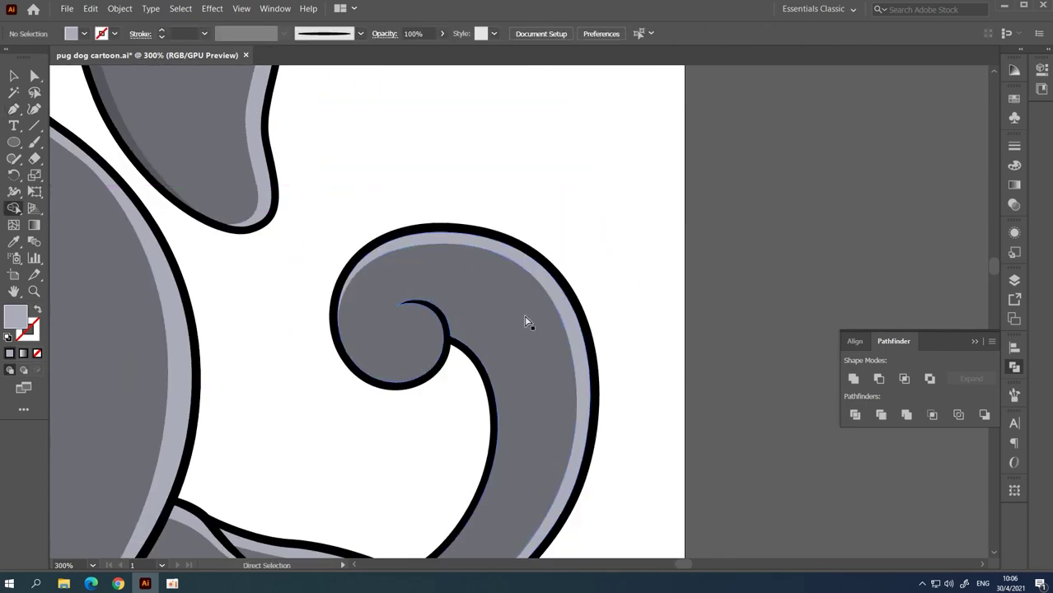
Step: Draw a light grey highlight shape down the back leg's right edge
{"action": "scroll", "coordinate": [526, 322], "scroll_direction": "down", "scroll_amount": 5}
{"action": "scroll", "coordinate": [536, 288], "scroll_direction": "down", "scroll_amount": 5}
{"action": "scroll", "coordinate": [500, 146], "scroll_direction": "down", "scroll_amount": 3}
{"action": "left_click", "coordinate": [500, 147]}
{"action": "left_click_drag", "start_coordinate": [541, 238], "coordinate": [547, 294]}
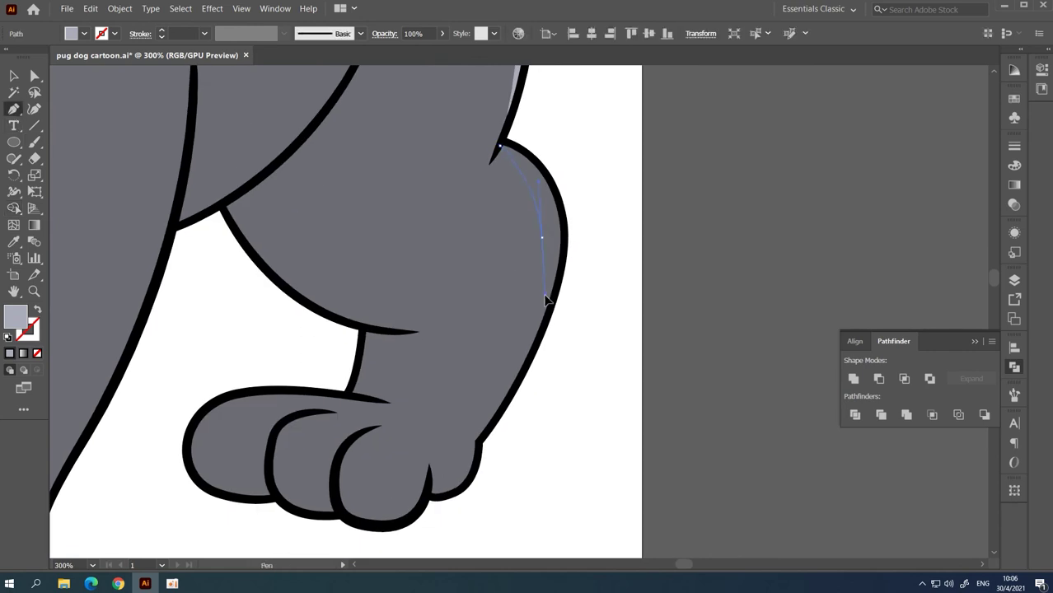
{"action": "left_click", "coordinate": [482, 441]}
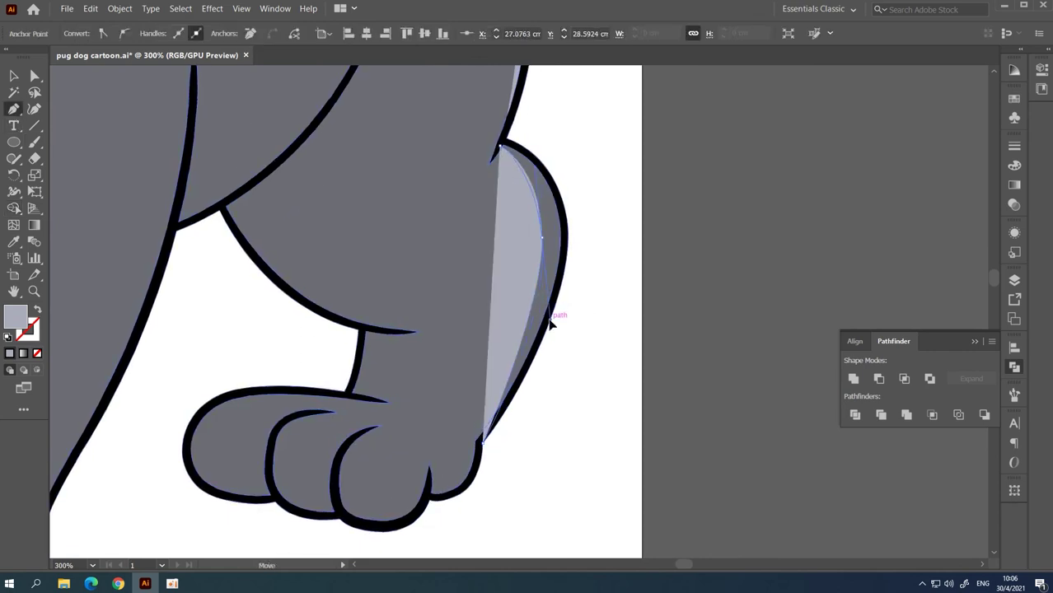
{"action": "left_click", "coordinate": [541, 423]}
{"action": "left_click", "coordinate": [628, 228]}
{"action": "left_click", "coordinate": [582, 140]}
{"action": "left_click", "coordinate": [509, 123]}
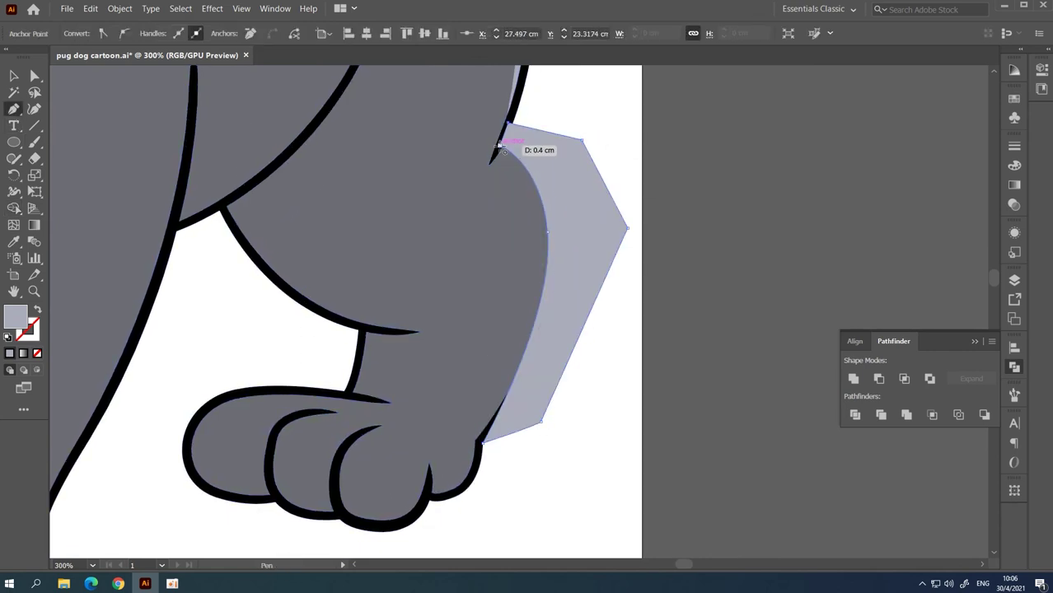
{"action": "left_click_drag", "start_coordinate": [500, 147], "coordinate": [520, 225]}
Step: Remove the leg highlight's part outside the leg and zoom out to the whole dog
{"action": "left_click", "coordinate": [585, 248], "text": "alt"}
{"action": "key", "text": "ctrl+shift+a"}
{"action": "key", "text": "ctrl+minus"}
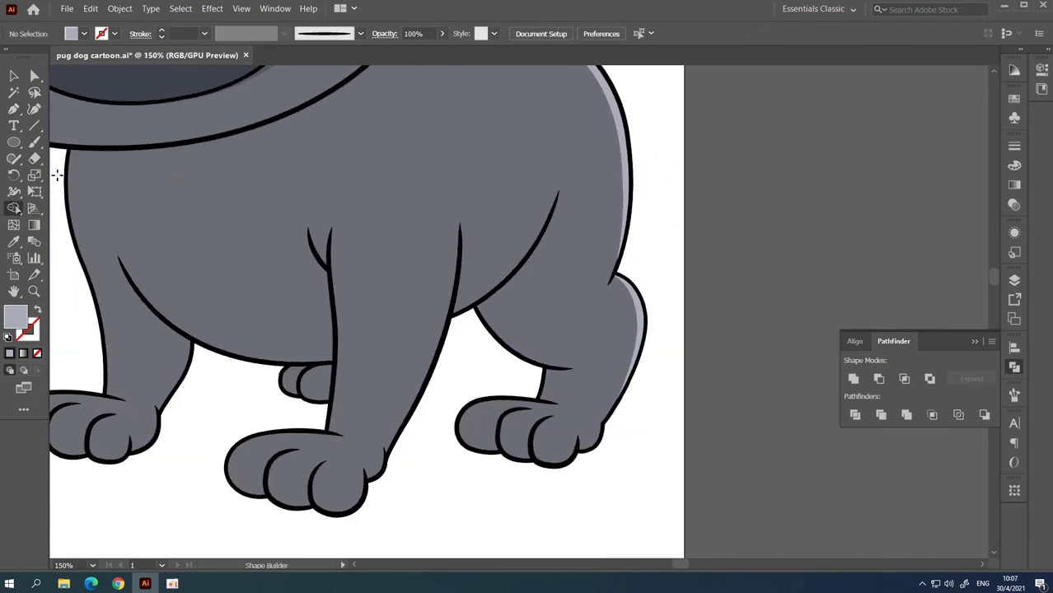
{"action": "key", "text": "ctrl+minus"}
{"action": "key", "text": "p"}
{"action": "scroll", "coordinate": [372, 359], "scroll_direction": "up", "scroll_amount": 4}
Step: Add a small shadow shape under the jaw, combined with the body via Shape Builder
{"action": "left_click", "coordinate": [588, 213], "text": "ctrl"}
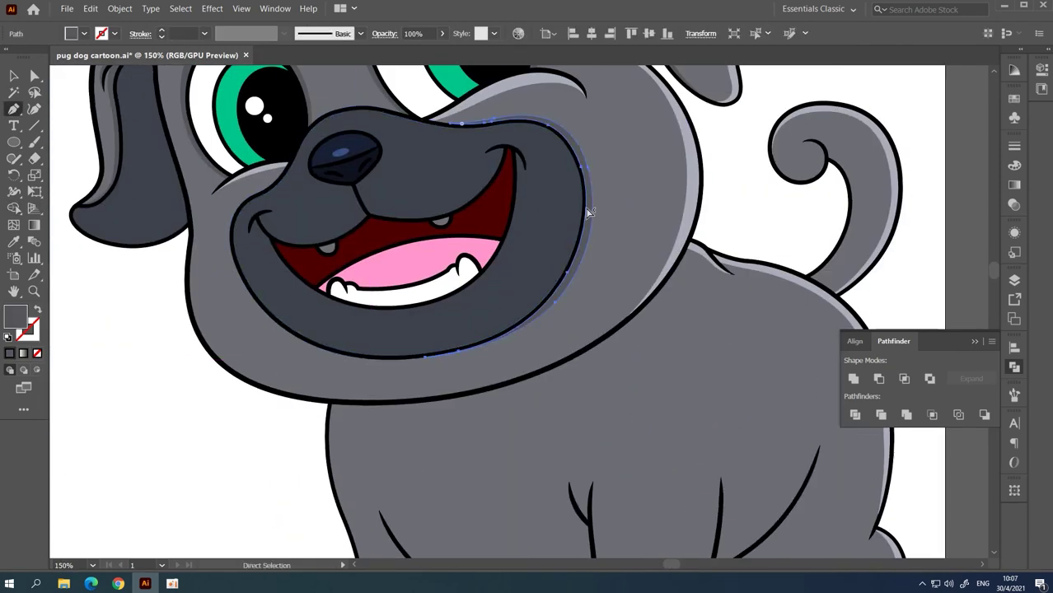
{"action": "left_click", "coordinate": [573, 356]}
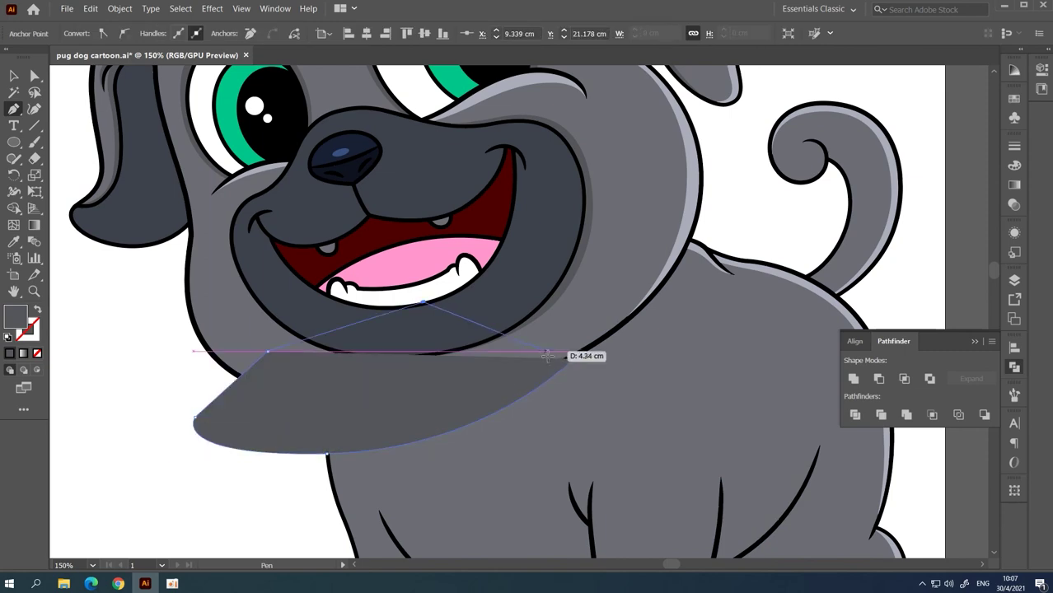
{"action": "left_click", "coordinate": [573, 359]}
{"action": "left_click", "coordinate": [494, 445], "text": "ctrl+shift"}
{"action": "key", "text": "shift+m"}
{"action": "key", "text": "ctrl+shift+a"}
{"action": "scroll", "coordinate": [404, 379], "scroll_direction": "down", "scroll_amount": 5}
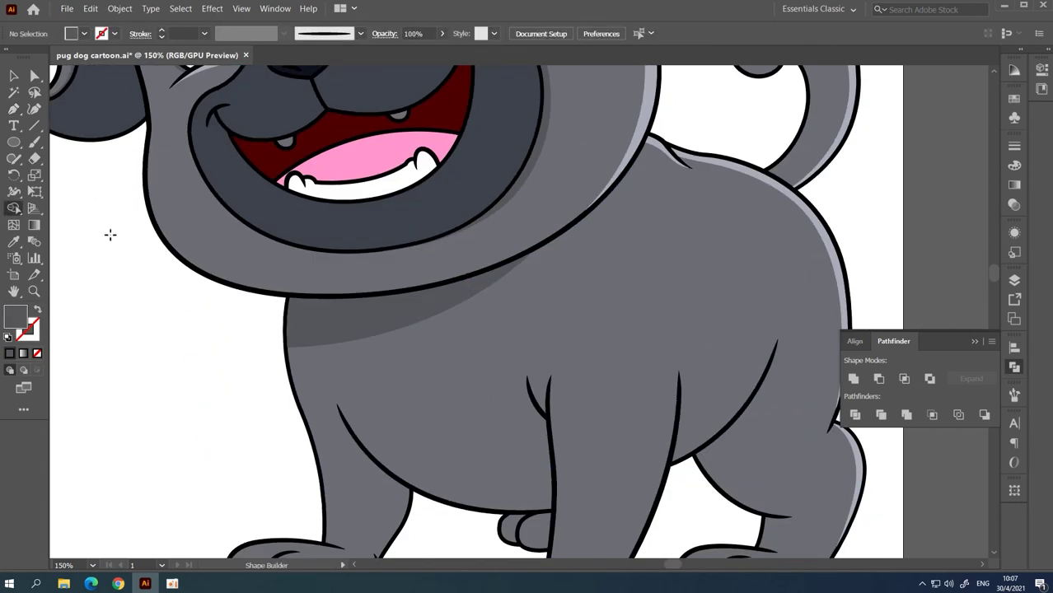
{"action": "key", "text": "p"}
Step: Draw a shadow in the first leg crease and send it behind the outline
{"action": "scroll", "coordinate": [404, 379], "scroll_direction": "down", "scroll_amount": 5}
{"action": "scroll", "coordinate": [420, 230], "scroll_direction": "up", "scroll_amount": 3}
{"action": "left_click", "coordinate": [421, 230]}
{"action": "left_click_drag", "start_coordinate": [516, 460], "coordinate": [525, 464]}
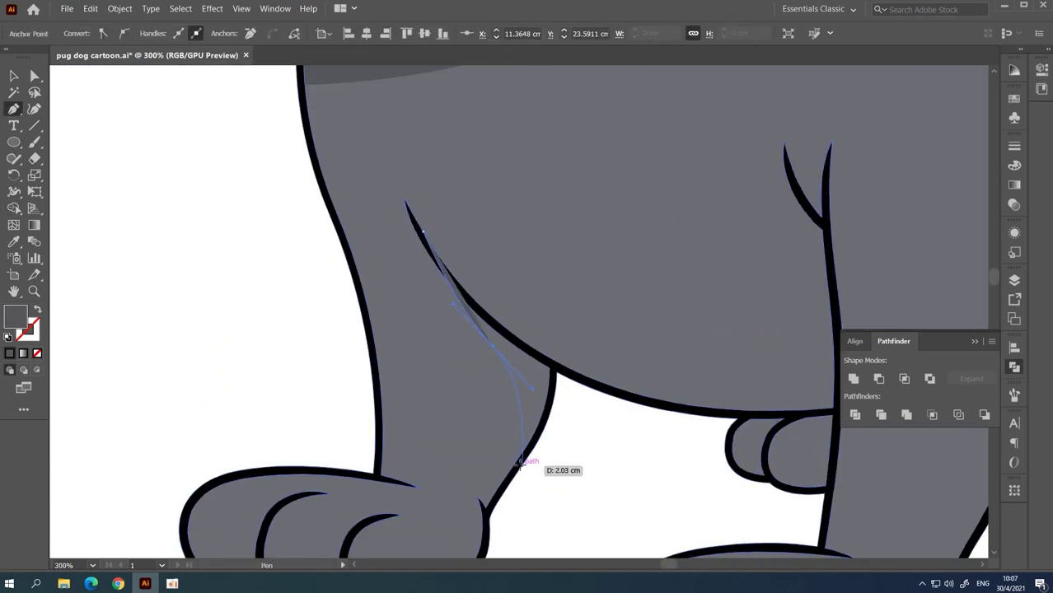
{"action": "scroll", "coordinate": [517, 470], "scroll_direction": "up", "scroll_amount": 1}
{"action": "left_click_drag", "start_coordinate": [552, 311], "coordinate": [555, 309]}
{"action": "scroll", "coordinate": [555, 308], "scroll_direction": "up", "scroll_amount": 2}
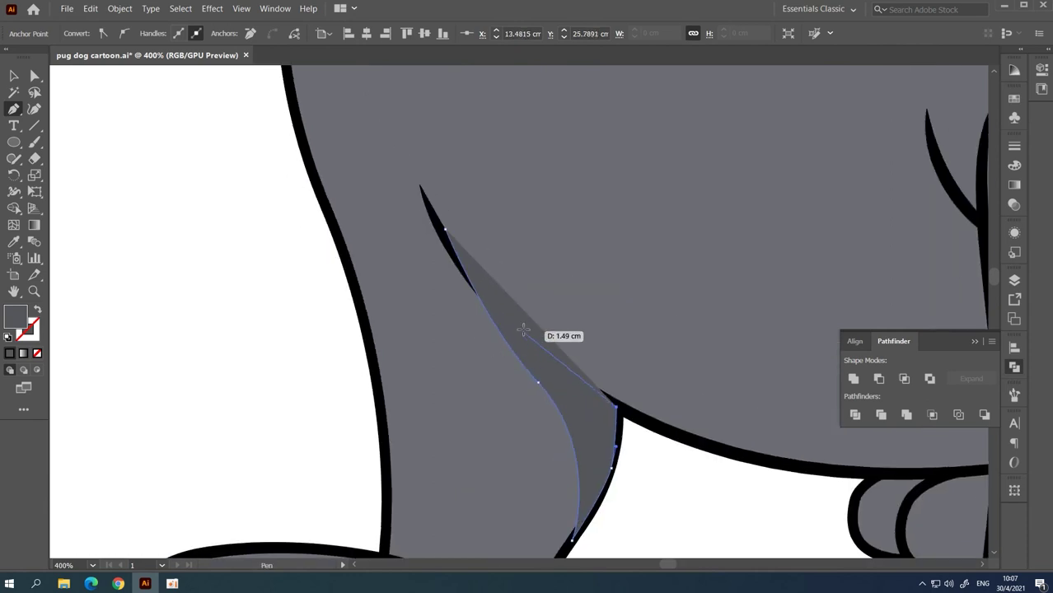
{"action": "left_click", "coordinate": [445, 231]}
{"action": "right_click", "coordinate": [474, 136]}
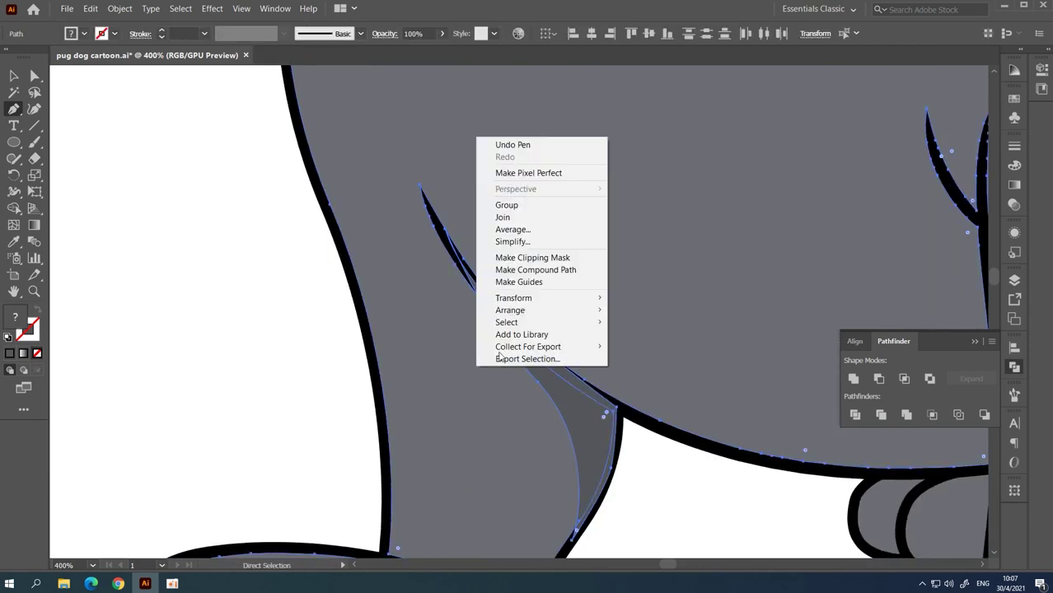
{"action": "left_click", "coordinate": [659, 343]}
{"action": "left_click", "coordinate": [554, 341], "text": "ctrl+alt"}
{"action": "left_click", "coordinate": [554, 341], "text": "ctrl+alt"}
Step: Draw a shadow in the next leg crease and tuck it behind the outline
{"action": "left_click", "coordinate": [463, 330], "text": "ctrl"}
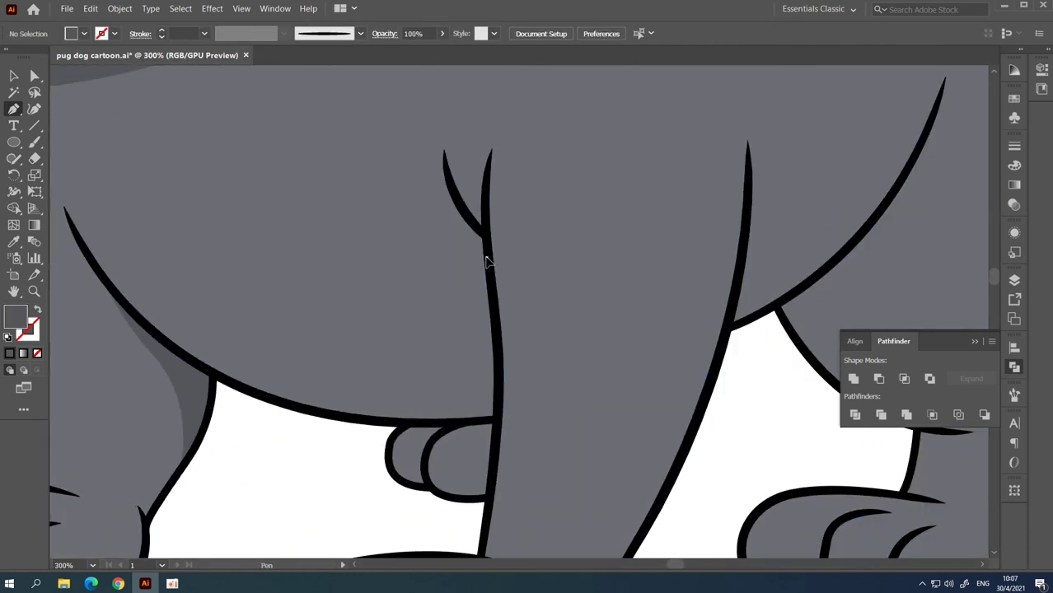
{"action": "left_click", "coordinate": [423, 422]}
{"action": "key", "text": "ctrl+plus"}
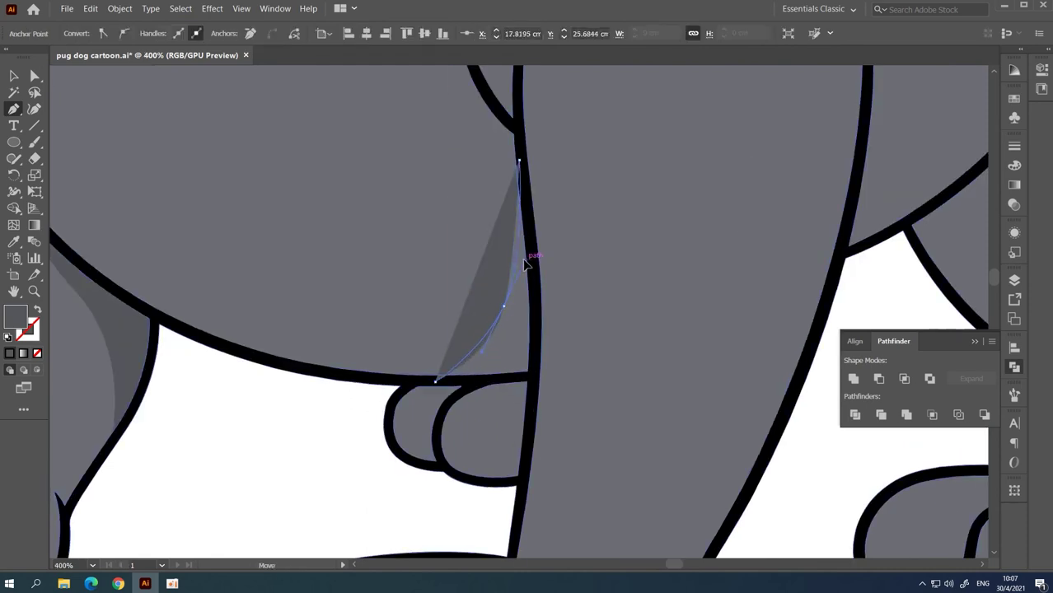
{"action": "left_click_drag", "start_coordinate": [533, 379], "coordinate": [532, 321]}
{"action": "left_click", "coordinate": [520, 159]}
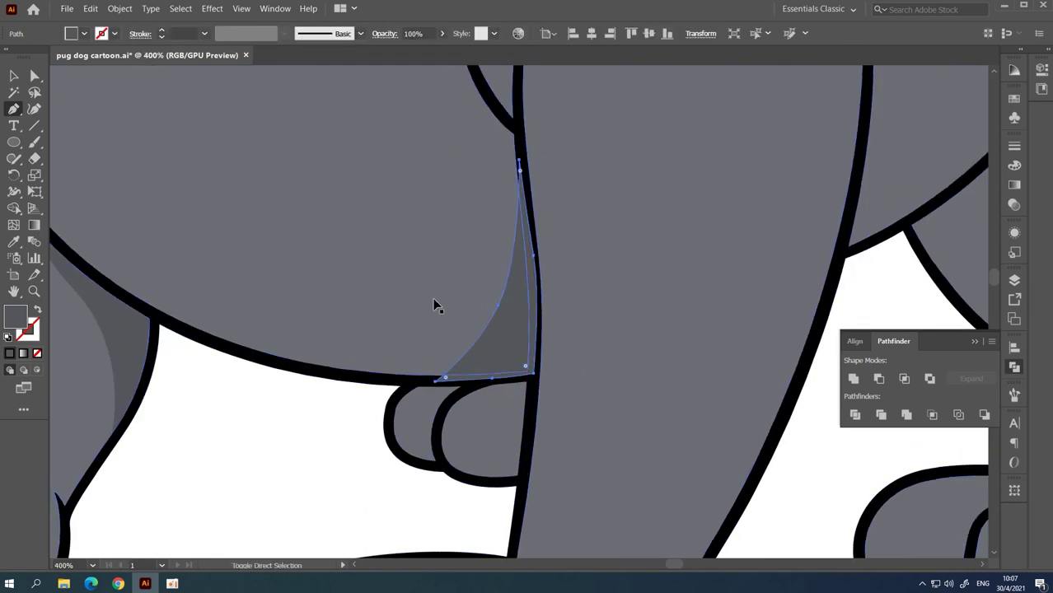
{"action": "key", "text": "ctrl+minus"}
{"action": "right_click", "coordinate": [430, 295]}
{"action": "left_click", "coordinate": [593, 425]}
Step: Draw another shadow shape along the inner leg where it meets the belly
{"action": "scroll", "coordinate": [557, 330], "scroll_direction": "up", "scroll_amount": 3}
{"action": "scroll", "coordinate": [506, 386], "scroll_direction": "right", "scroll_amount": 5}
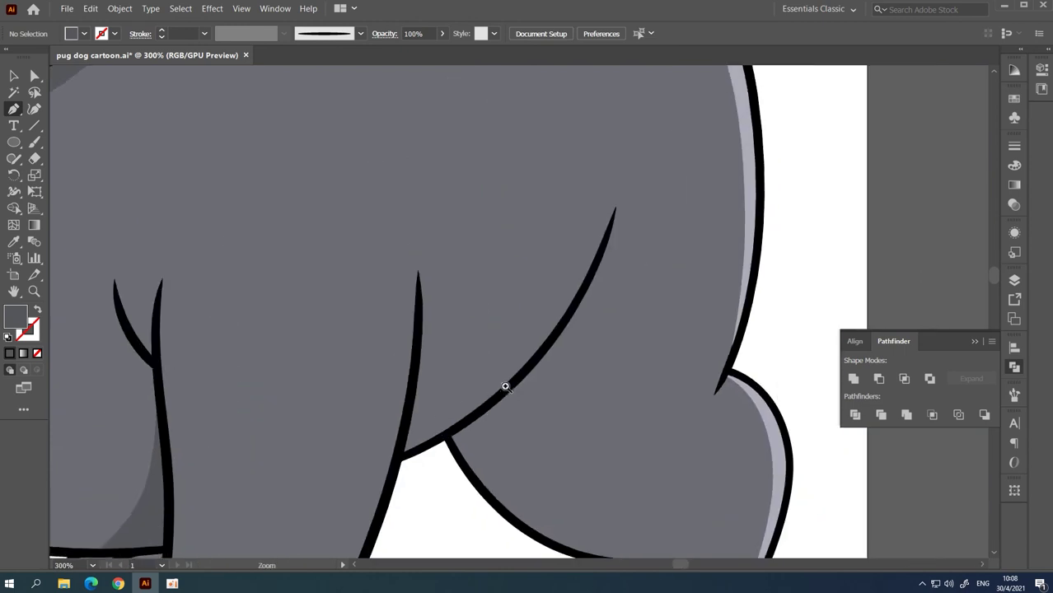
{"action": "scroll", "coordinate": [441, 380], "scroll_direction": "down", "scroll_amount": 2}
{"action": "scroll", "coordinate": [441, 380], "scroll_direction": "right", "scroll_amount": 1}
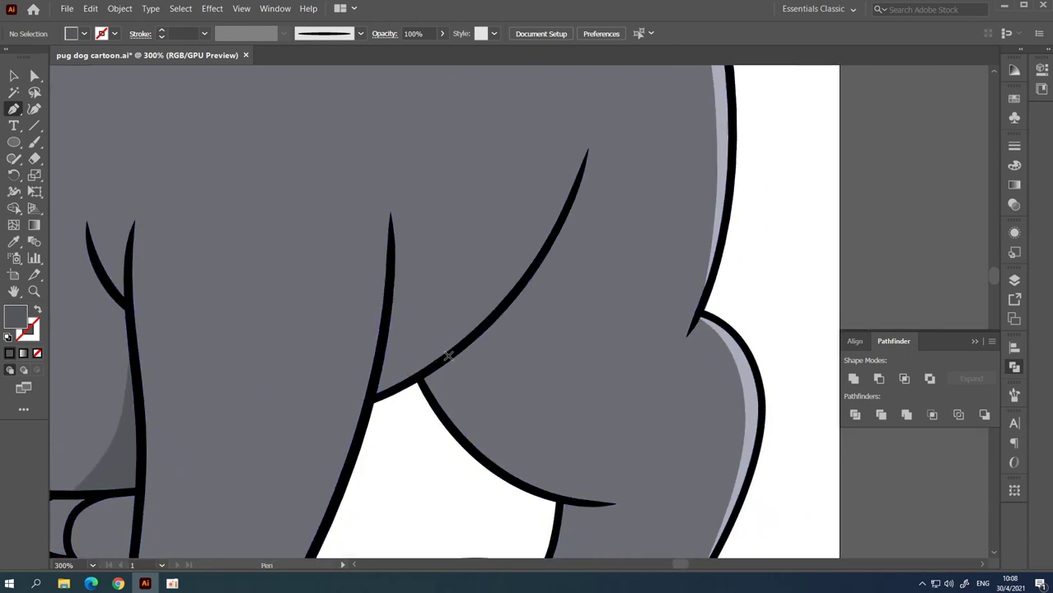
{"action": "left_click", "coordinate": [447, 356]}
{"action": "scroll", "coordinate": [449, 379], "scroll_direction": "down", "scroll_amount": 3}
{"action": "scroll", "coordinate": [448, 379], "scroll_direction": "right", "scroll_amount": 2}
{"action": "left_click_drag", "start_coordinate": [493, 411], "coordinate": [379, 247]}
{"action": "key", "text": "ctrl+plus"}
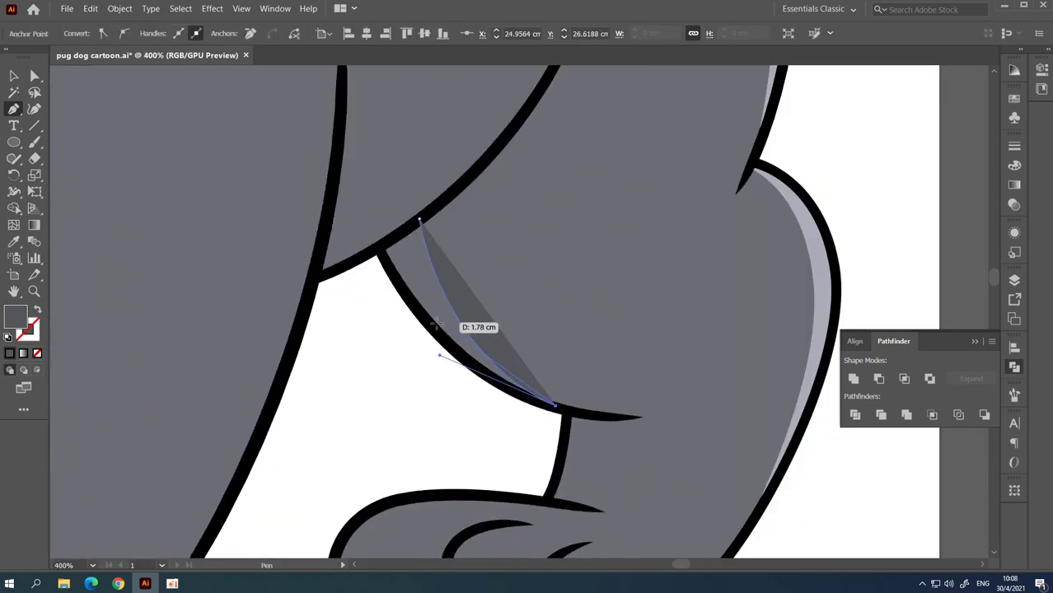
{"action": "left_click", "coordinate": [404, 381], "text": "ctrl"}
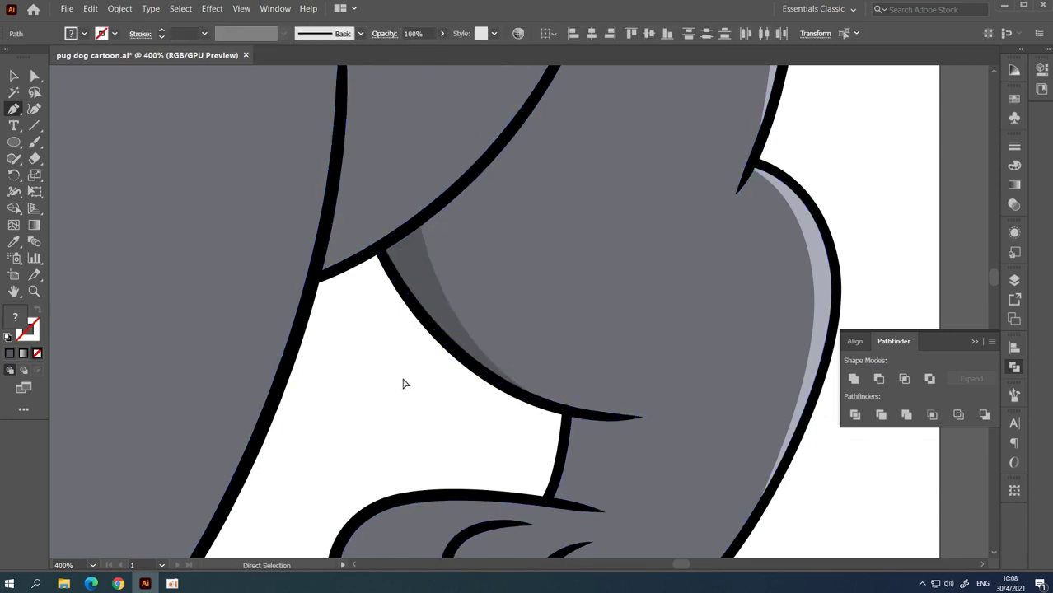
{"action": "key", "text": "ctrl+minus"}
{"action": "key", "text": "ctrl+minus"}
{"action": "key", "text": "ctrl+minus"}
{"action": "key", "text": "ctrl+plus"}
{"action": "key", "text": "ctrl+plus"}
{"action": "key", "text": "ctrl+plus"}
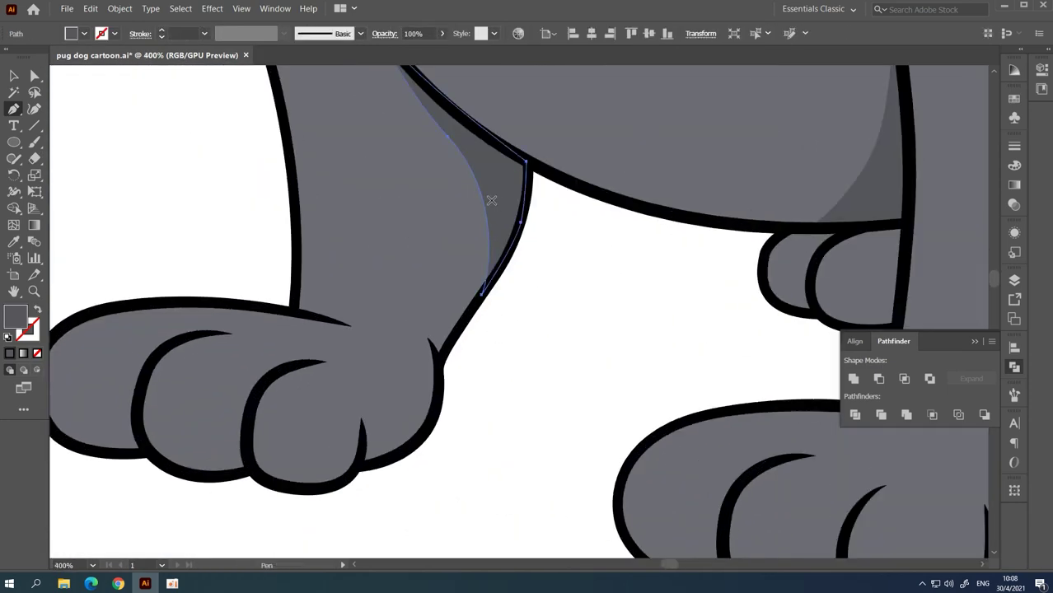
Step: Darken the new leg shadow to 35% brightness in Recolor Artwork
{"action": "left_click_drag", "start_coordinate": [487, 332], "coordinate": [393, 378]}
{"action": "key", "text": "i"}
{"action": "left_click", "coordinate": [519, 33]}
{"action": "left_click", "coordinate": [757, 176]}
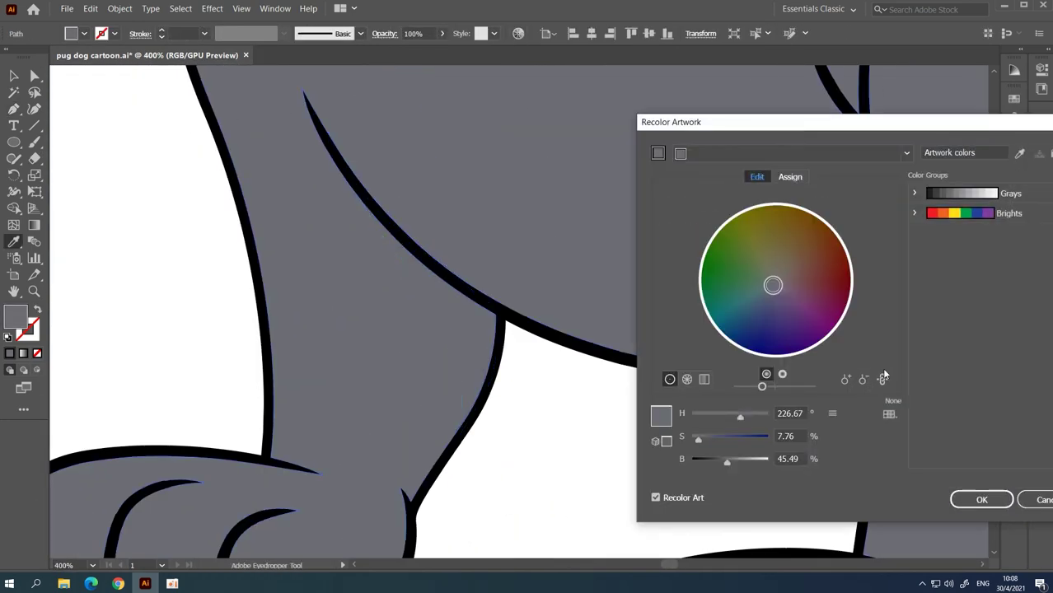
{"action": "left_click_drag", "start_coordinate": [759, 385], "coordinate": [750, 386]}
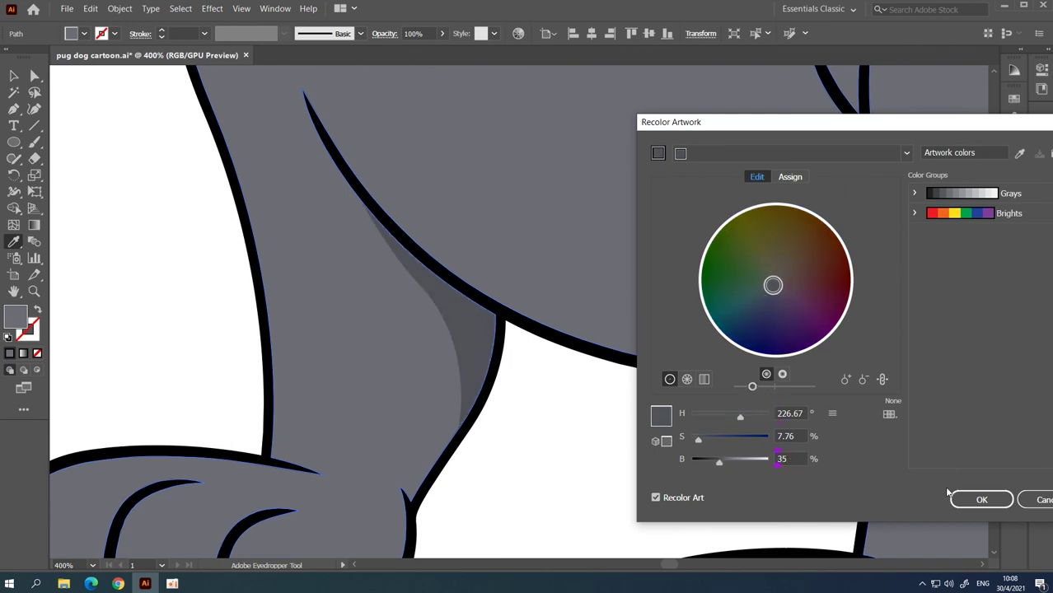
{"action": "left_click", "coordinate": [981, 500]}
{"action": "key", "text": "ctrl+minus"}
{"action": "key", "text": "ctrl+minus"}
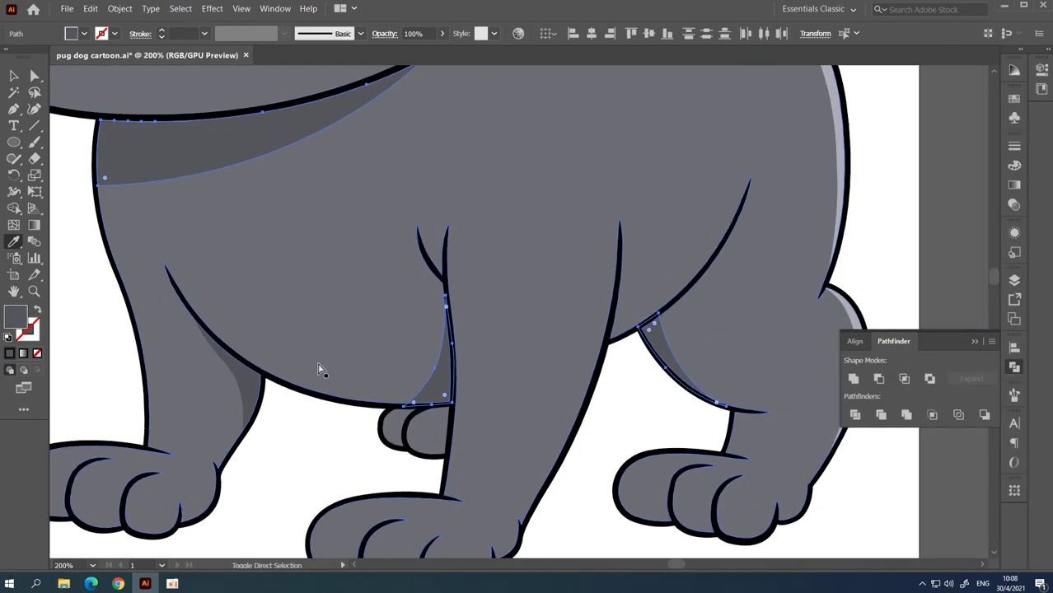
{"action": "key", "text": "ctrl+shift+a"}
{"action": "scroll", "coordinate": [82, 183], "scroll_direction": "down", "scroll_amount": 5}
{"action": "key", "text": "p"}
{"action": "key", "text": "ctrl+plus"}
{"action": "key", "text": "ctrl+plus"}
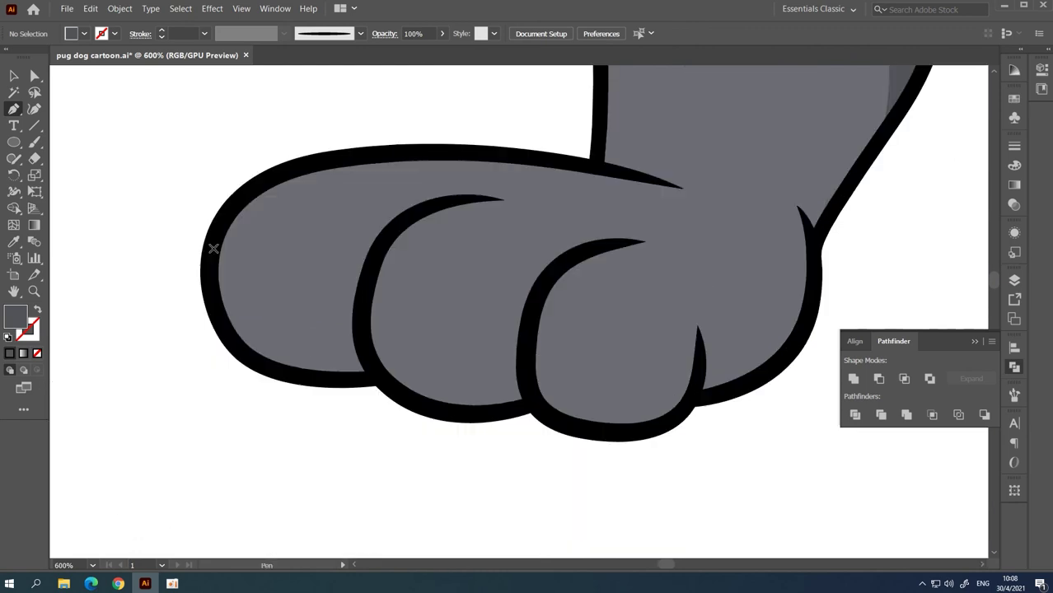
Step: Draw a darker shadow shape under the first front paw's toes and send it behind the outlines
{"action": "left_click_drag", "start_coordinate": [366, 280], "coordinate": [383, 272]}
{"action": "left_click_drag", "start_coordinate": [382, 288], "coordinate": [278, 277]}
{"action": "left_click", "coordinate": [426, 296]}
{"action": "left_click_drag", "start_coordinate": [516, 338], "coordinate": [595, 333]}
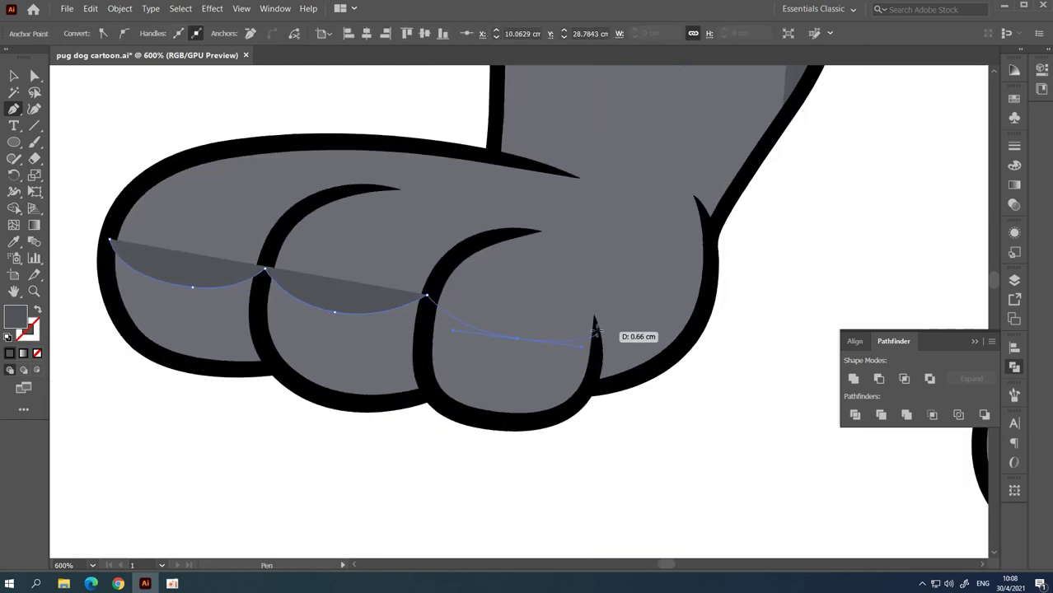
{"action": "left_click", "coordinate": [704, 290]}
{"action": "key", "text": "ctrl+minus"}
{"action": "left_click", "coordinate": [571, 361]}
{"action": "left_click", "coordinate": [253, 393]}
{"action": "left_click", "coordinate": [144, 233]}
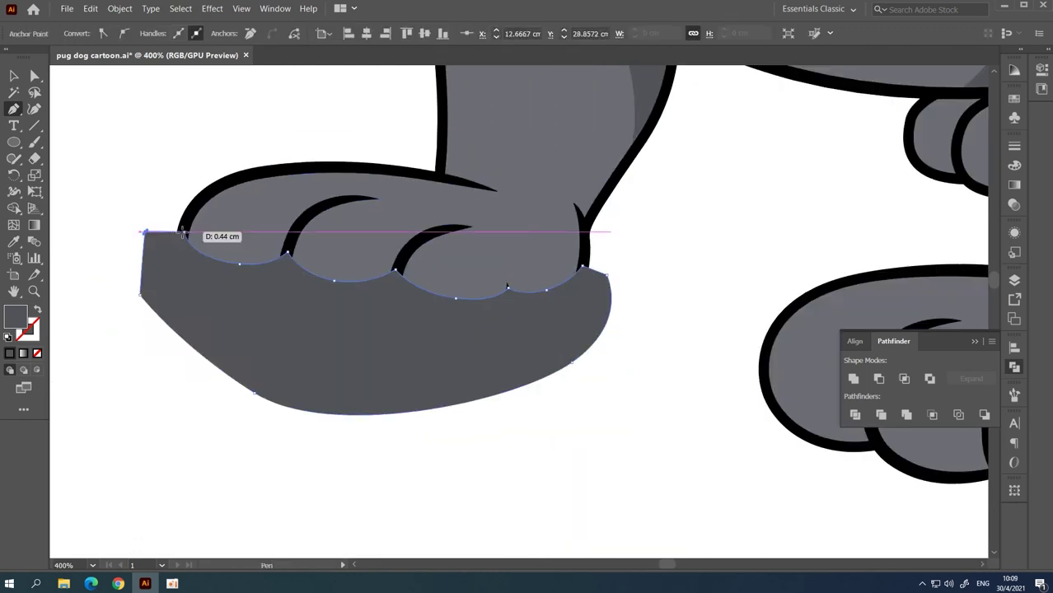
{"action": "key", "text": "ctrl+shift+a"}
{"action": "key", "text": "ctrl+shift+bracketleft"}
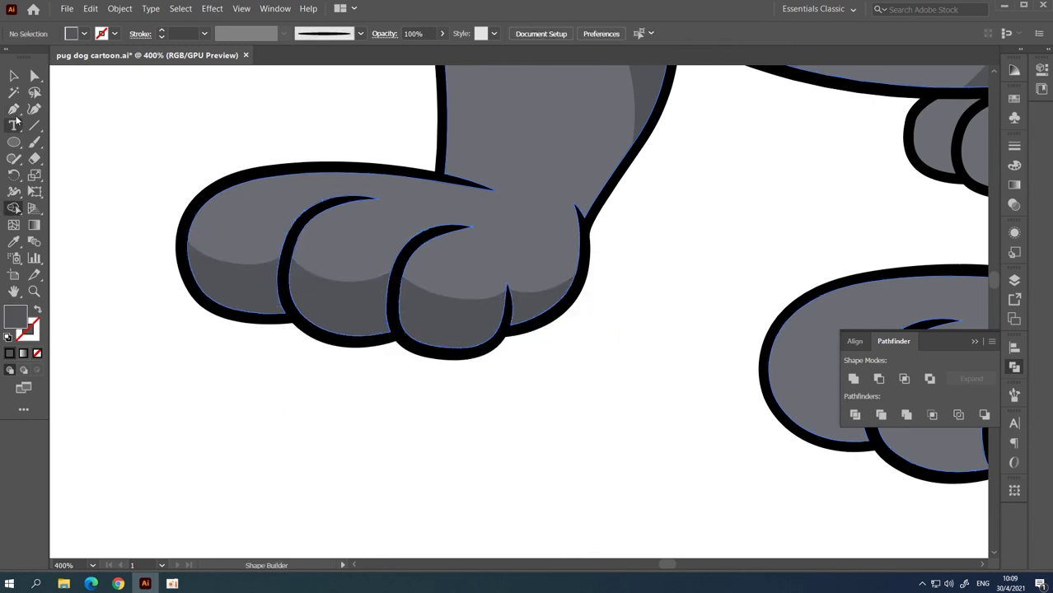
Step: Draw a shadow under the other front paw and trim its excess with Shape Builder
{"action": "left_click_drag", "start_coordinate": [274, 237], "coordinate": [427, 311]}
{"action": "key", "text": "ctrl+plus"}
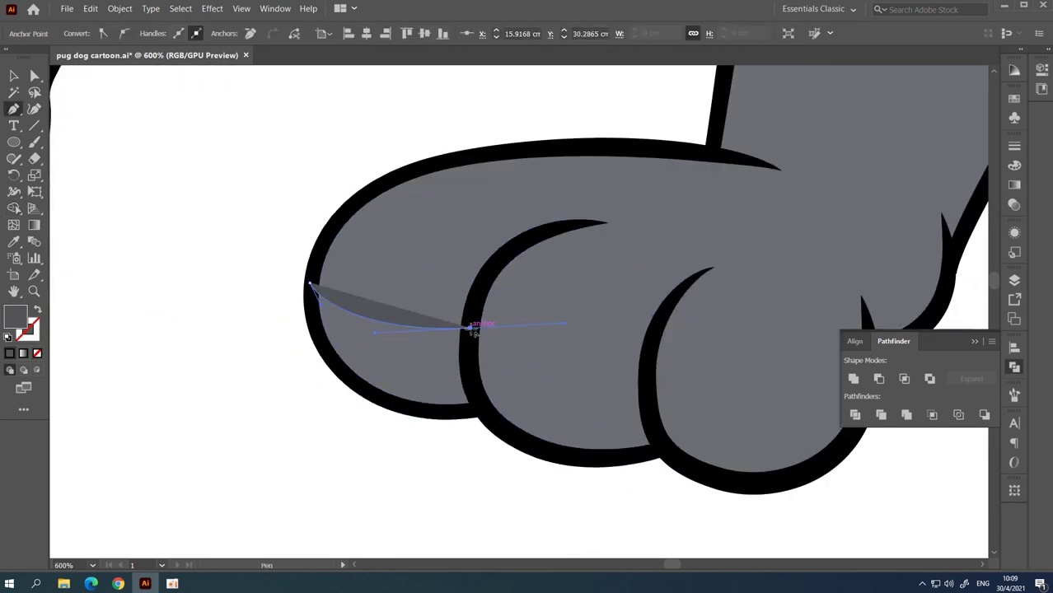
{"action": "scroll", "coordinate": [428, 313], "scroll_direction": "right", "scroll_amount": 3}
{"action": "scroll", "coordinate": [388, 297], "scroll_direction": "right", "scroll_amount": 2}
{"action": "left_click_drag", "start_coordinate": [276, 286], "coordinate": [387, 305]}
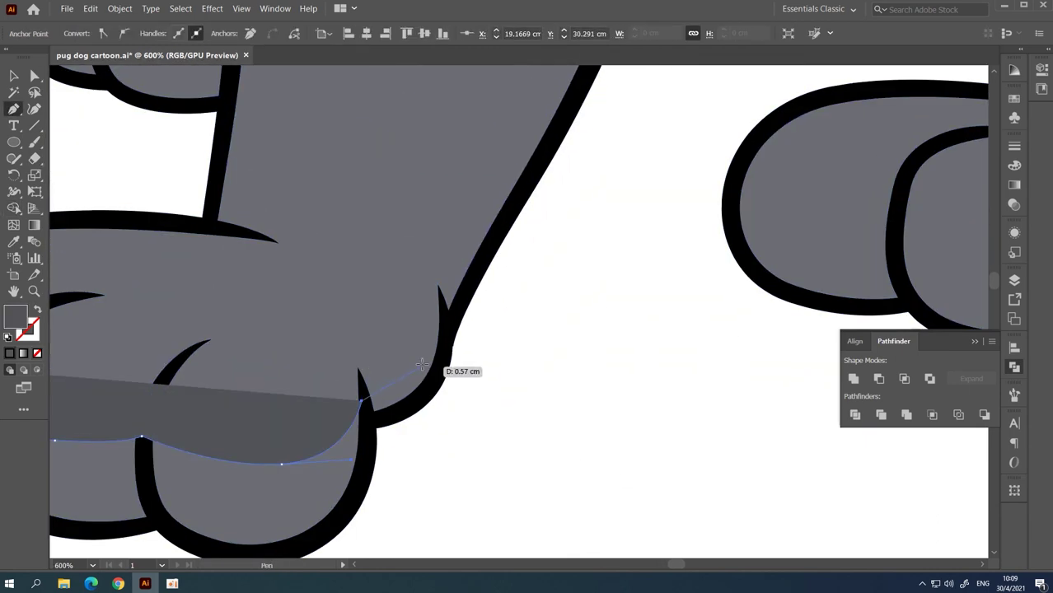
{"action": "key", "text": "ctrl+minus"}
{"action": "key", "text": "ctrl+minus"}
{"action": "left_click_drag", "start_coordinate": [612, 342], "coordinate": [613, 379]}
{"action": "left_click_drag", "start_coordinate": [453, 466], "coordinate": [380, 465]}
{"action": "left_click", "coordinate": [218, 353]}
{"action": "left_click", "coordinate": [249, 298]}
{"action": "key", "text": "ctrl+a"}
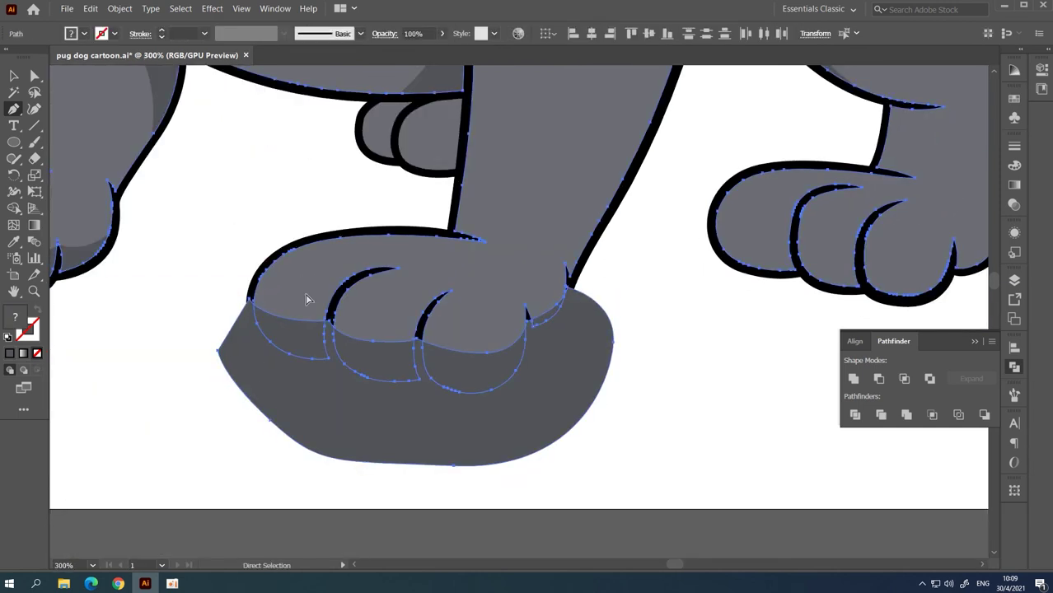
{"action": "left_click", "coordinate": [338, 388], "text": "alt"}
{"action": "scroll", "coordinate": [376, 254], "scroll_direction": "up", "scroll_amount": 3}
Step: Add a shadow shape along the bottom of the back paw
{"action": "key", "text": "p"}
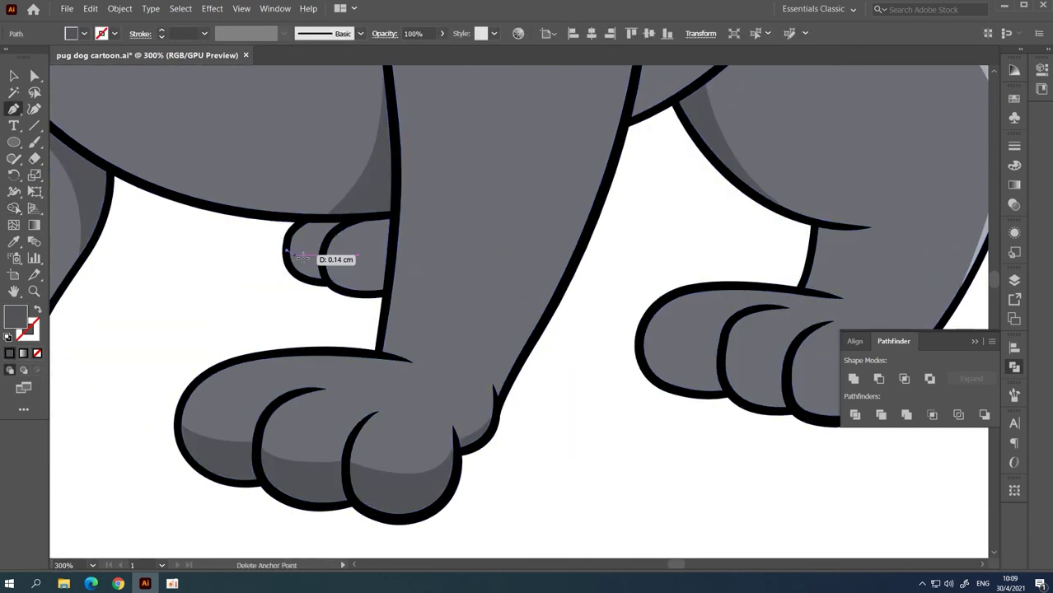
{"action": "mouse_move", "coordinate": [287, 250]}
{"action": "left_mouse_down"}
{"action": "mouse_move", "coordinate": [330, 260]}
{"action": "mouse_move", "coordinate": [301, 294]}
{"action": "left_mouse_up"}
{"action": "left_click", "coordinate": [346, 302]}
{"action": "left_click", "coordinate": [261, 300]}
{"action": "left_click", "coordinate": [286, 251]}
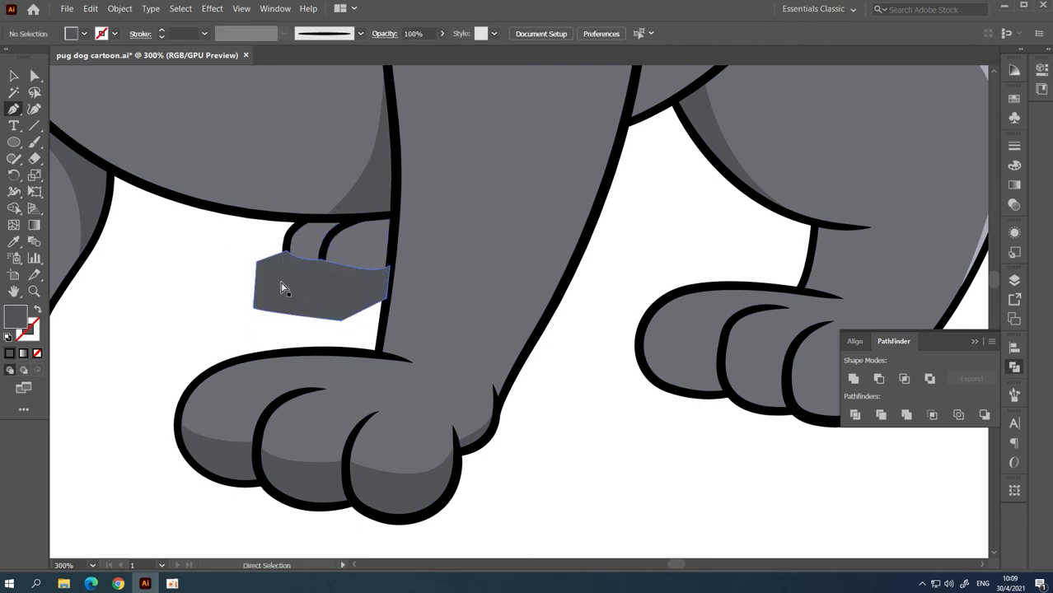
{"action": "key", "text": "ctrl+shift+a"}
{"action": "scroll", "coordinate": [233, 293], "scroll_direction": "down", "scroll_amount": 3}
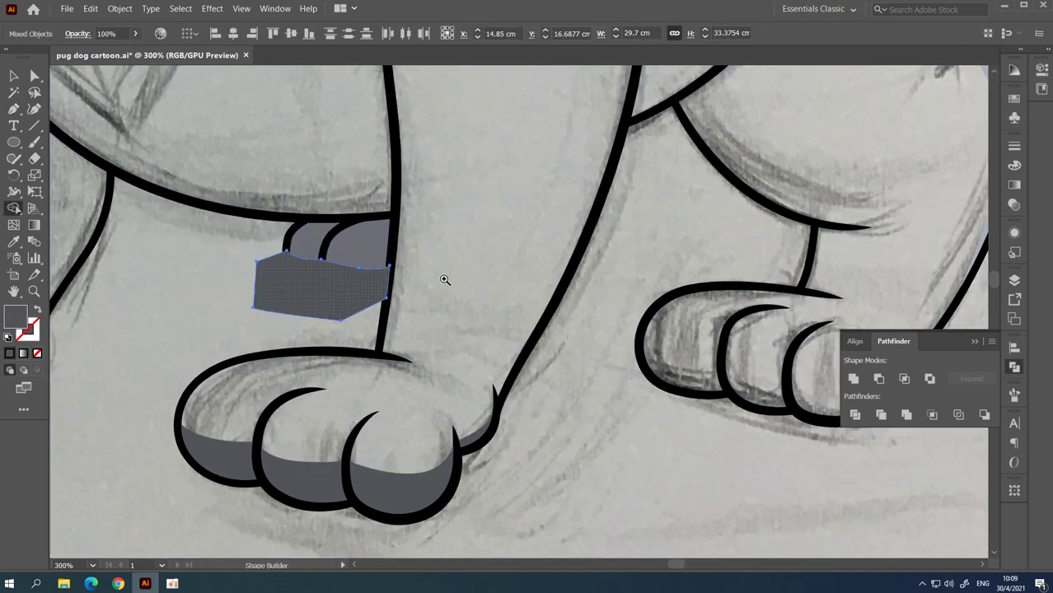
{"action": "scroll", "coordinate": [444, 279], "scroll_direction": "up", "scroll_amount": 2}
{"action": "scroll", "coordinate": [427, 278], "scroll_direction": "up", "scroll_amount": 2}
{"action": "left_click", "coordinate": [427, 278], "text": "ctrl"}
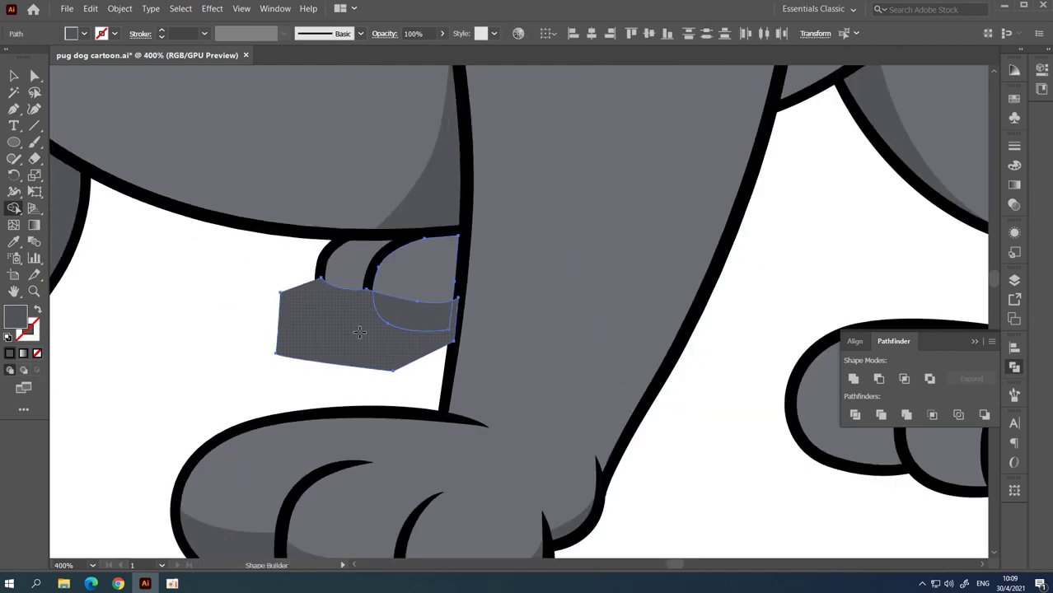
{"action": "key", "text": "ctrl+shift+a"}
Step: Draw a curved shadow shape under the hind paw's toes
{"action": "scroll", "coordinate": [359, 332], "scroll_direction": "right", "scroll_amount": 3}
{"action": "key", "text": "p"}
{"action": "scroll", "coordinate": [330, 286], "scroll_direction": "right", "scroll_amount": 2}
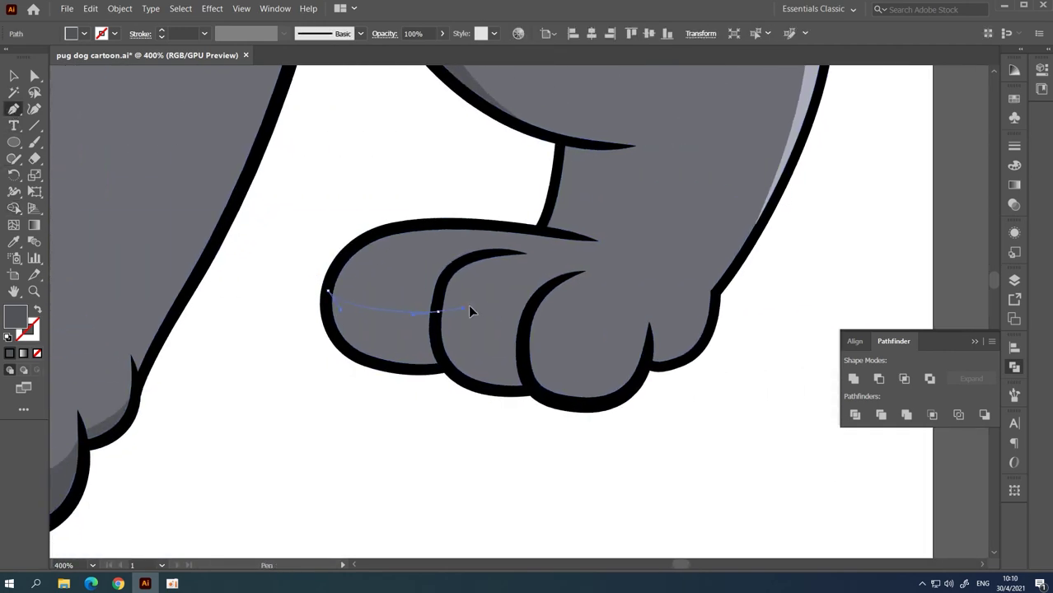
{"action": "scroll", "coordinate": [468, 311], "scroll_direction": "right", "scroll_amount": 3}
{"action": "scroll", "coordinate": [468, 310], "scroll_direction": "down", "scroll_amount": 1}
{"action": "left_click_drag", "start_coordinate": [423, 310], "coordinate": [459, 322]}
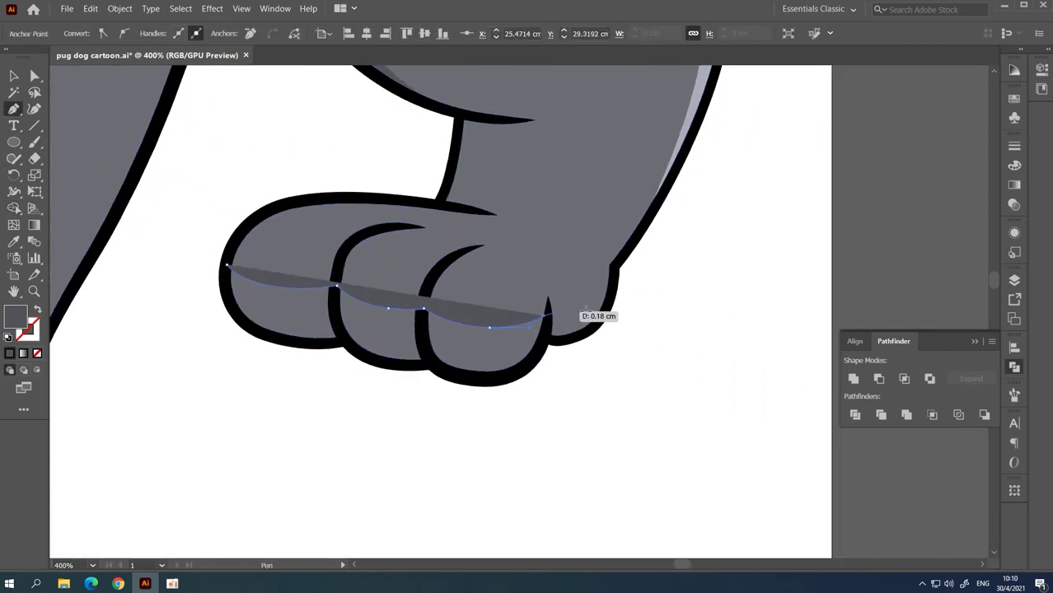
{"action": "key", "text": "ctrl+minus"}
{"action": "left_click", "coordinate": [646, 274]}
{"action": "left_click", "coordinate": [585, 377]}
{"action": "left_click", "coordinate": [322, 338]}
{"action": "left_click", "coordinate": [317, 246]}
Step: Trim the hind paw shadow where it spills outside the paw, using Shape Builder
{"action": "key", "text": "ctrl+shift+a"}
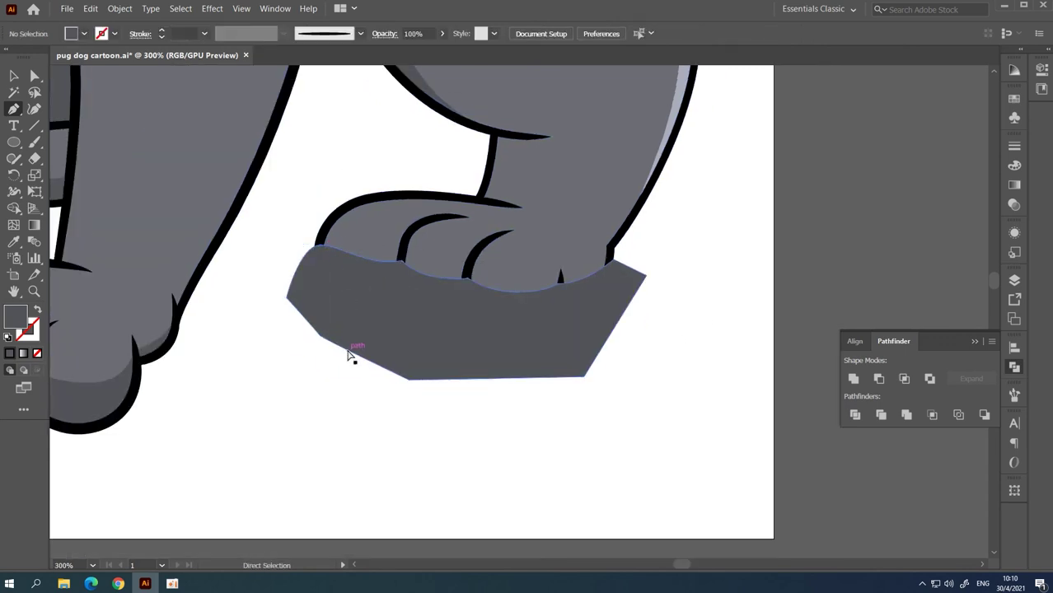
{"action": "key", "text": "ctrl+a"}
{"action": "key", "text": "shift+m"}
{"action": "left_click", "coordinate": [411, 346], "text": "alt"}
Step: Fit the artboard in view and delete the colour swatch column beside it
{"action": "key", "text": "ctrl+minus"}
{"action": "key", "text": "ctrl+minus"}
{"action": "key", "text": "ctrl+minus"}
{"action": "scroll", "coordinate": [466, 291], "scroll_direction": "up", "scroll_amount": 2}
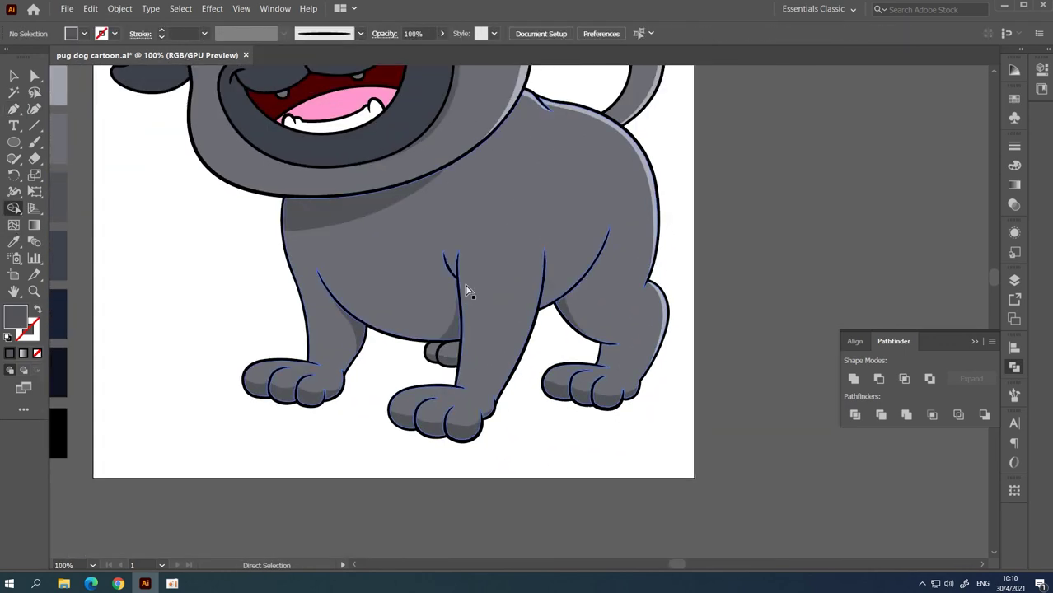
{"action": "key", "text": "ctrl+0"}
{"action": "left_click_drag", "start_coordinate": [289, 481], "coordinate": [278, 511]}
{"action": "key", "text": "Delete"}
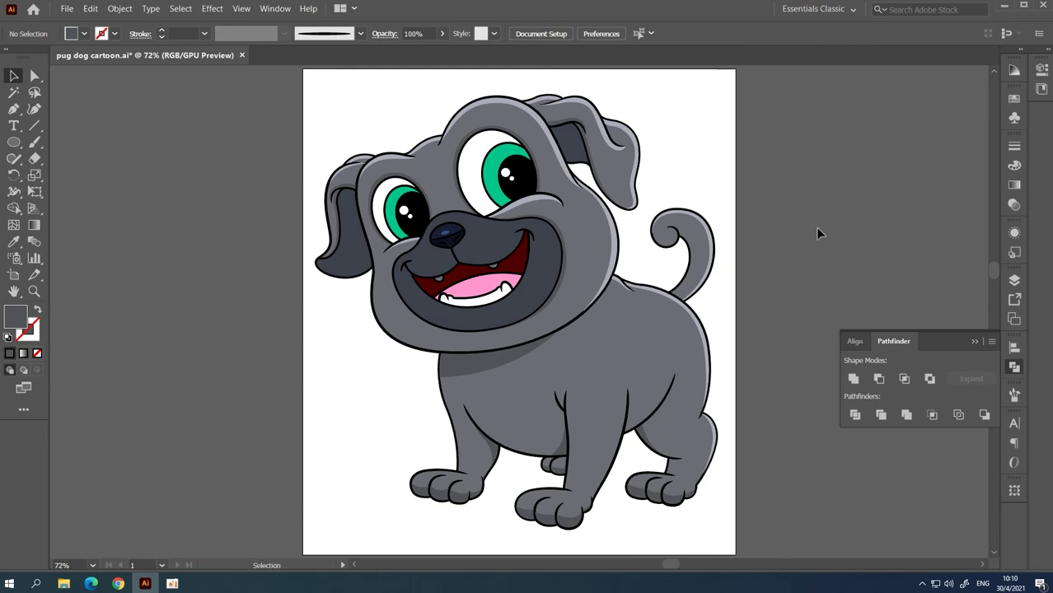
Step: Draw a wide oval beneath the pug's feet and fill it with #666666
{"action": "scroll", "coordinate": [793, 254], "scroll_direction": "right", "scroll_amount": 1}
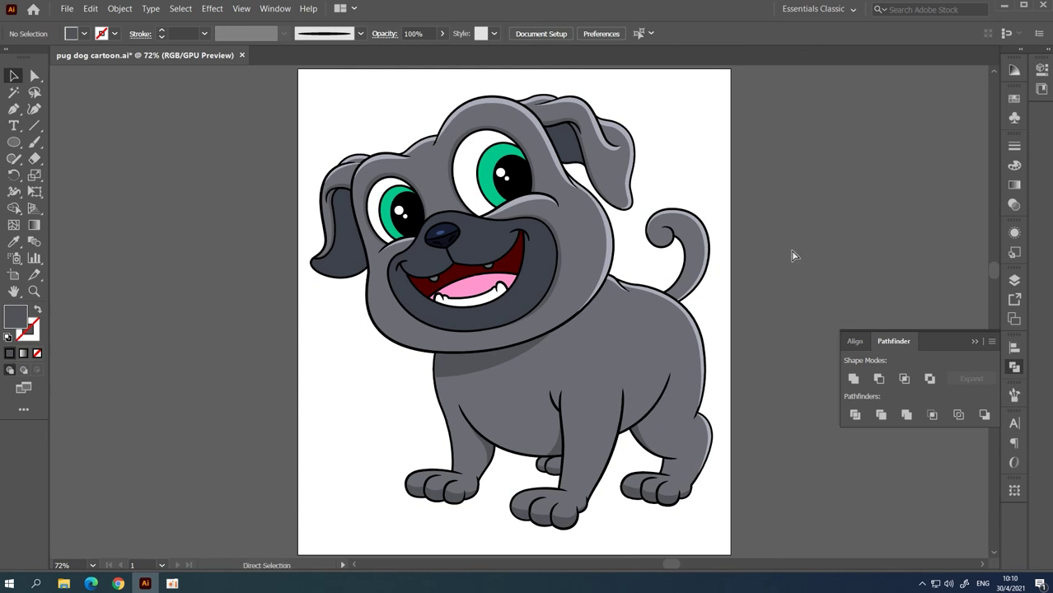
{"action": "scroll", "coordinate": [625, 402], "scroll_direction": "down", "scroll_amount": 1}
{"action": "scroll", "coordinate": [626, 401], "scroll_direction": "right", "scroll_amount": 1}
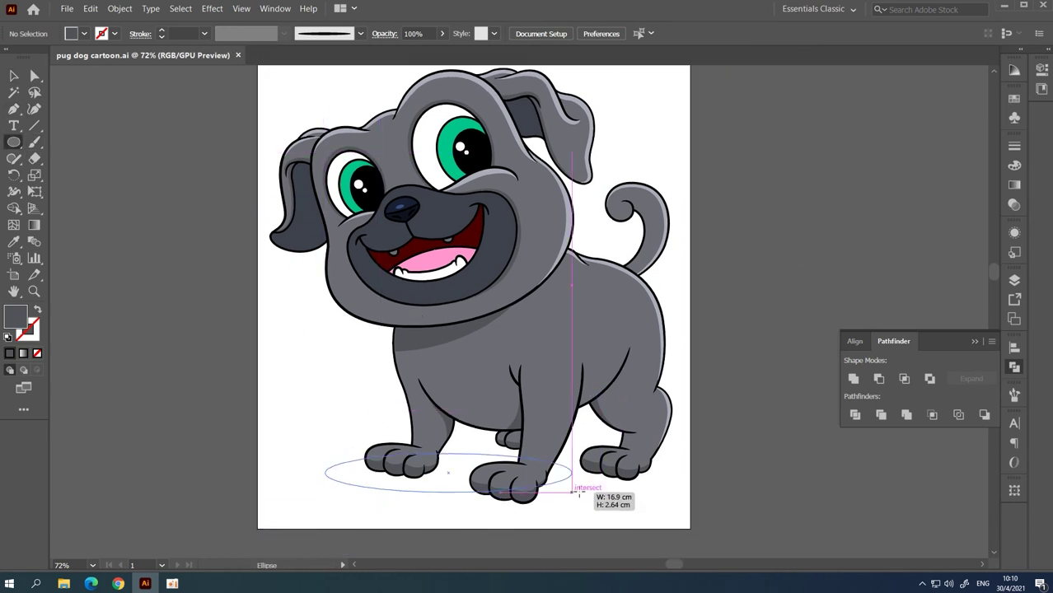
{"action": "left_click_drag", "start_coordinate": [671, 509], "coordinate": [672, 508]}
{"action": "left_click", "coordinate": [1014, 165]}
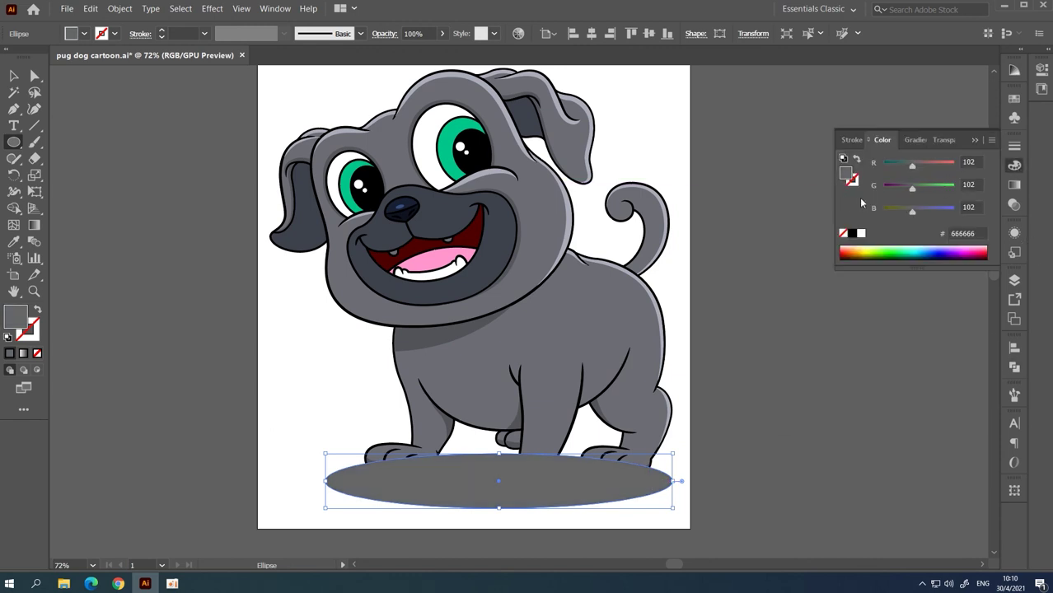